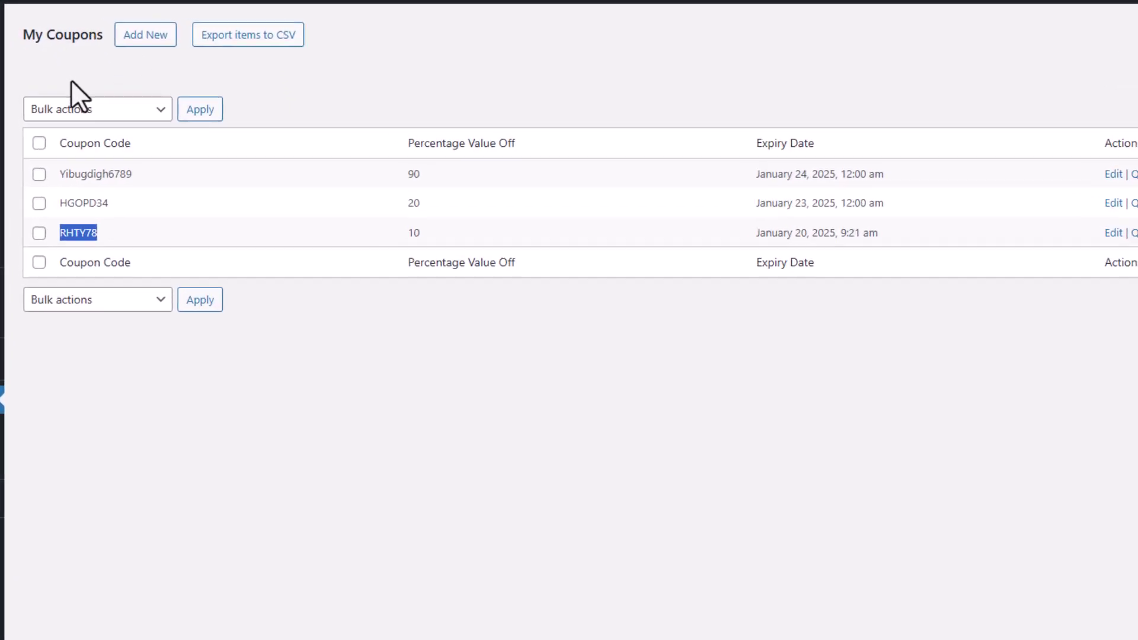
- Check the expiry date of coupon RHTY78 in the My Coupons list
drag(756, 233, 844, 244)
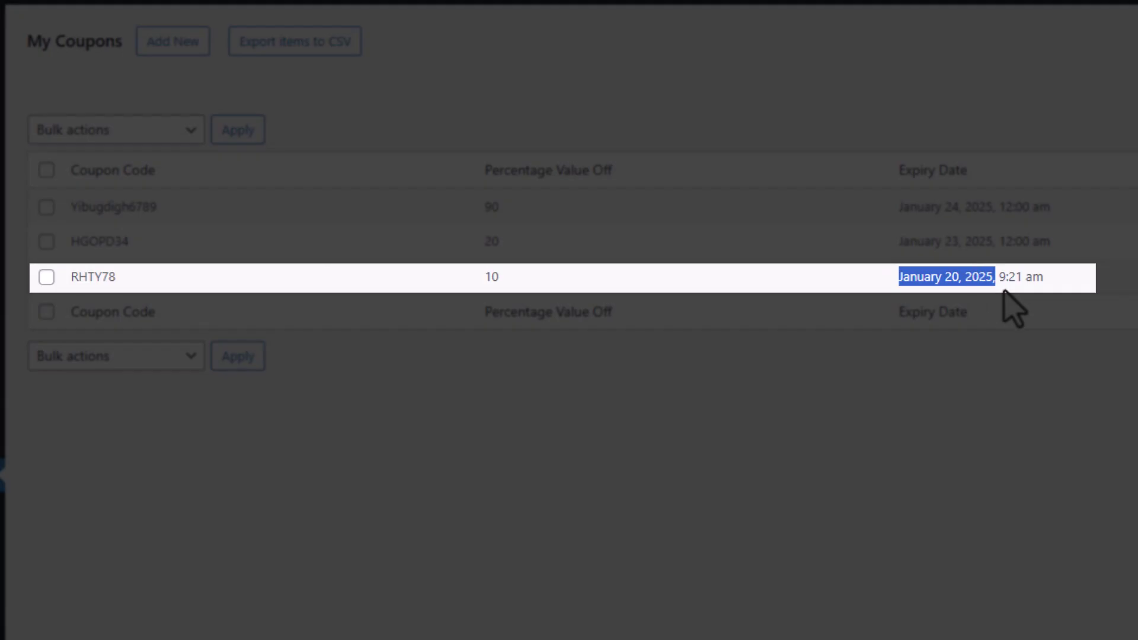
drag(1004, 291, 1083, 274)
click(1083, 274)
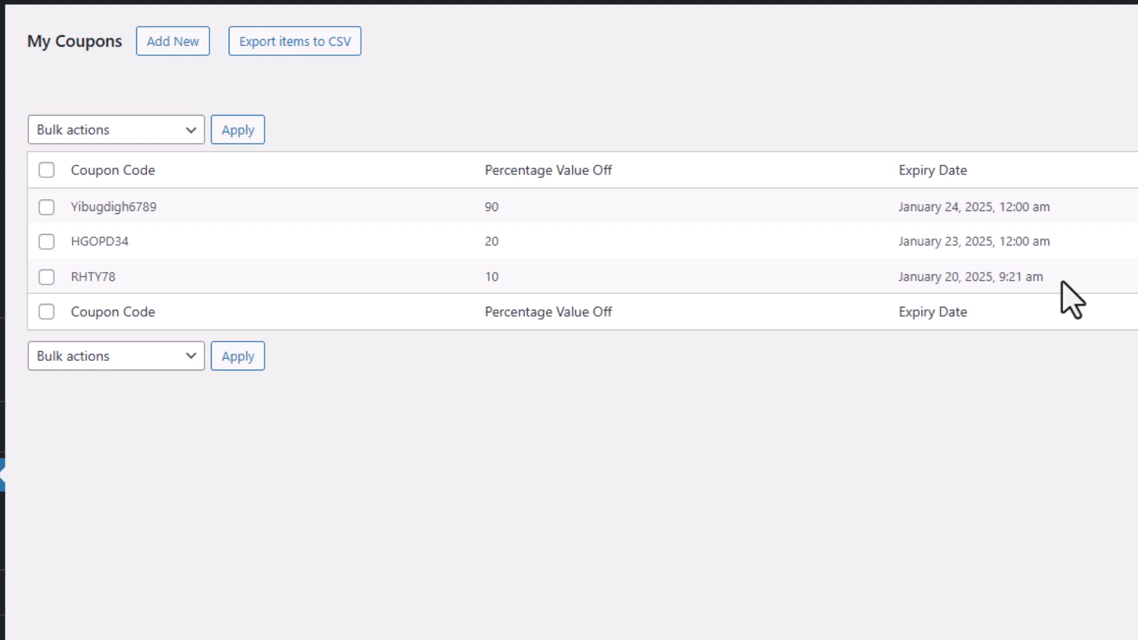
- Copy coupon code HGOPD34 from the My Coupons list and enter it in the front-end form's Coupon Code field
drag(132, 240, 70, 243)
right_click(77, 240)
click(166, 268)
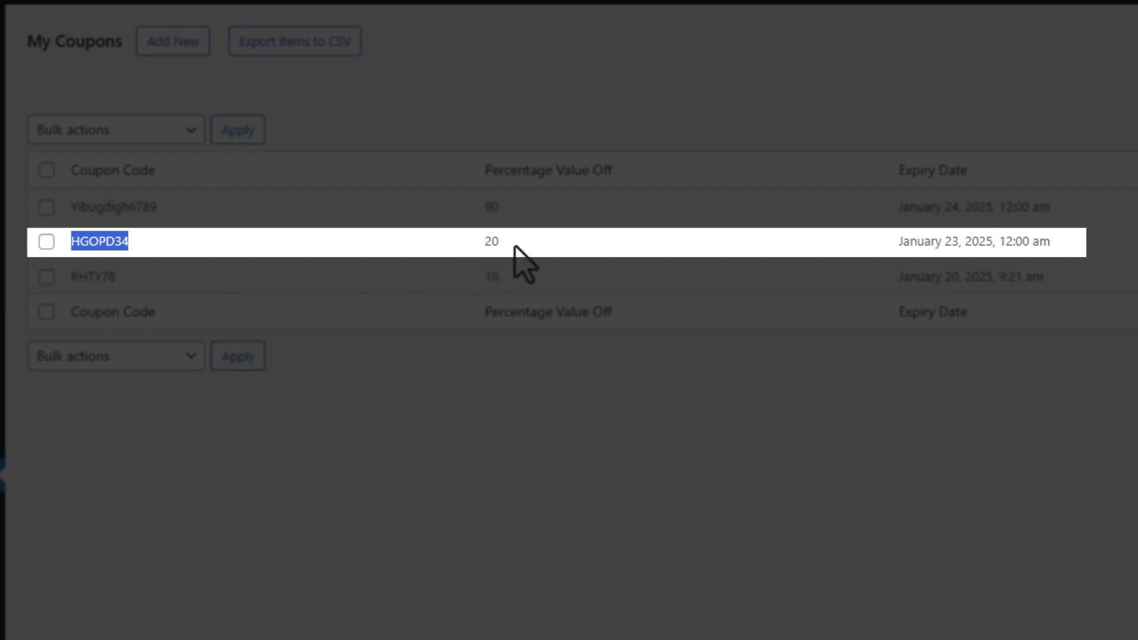
drag(502, 243, 481, 244)
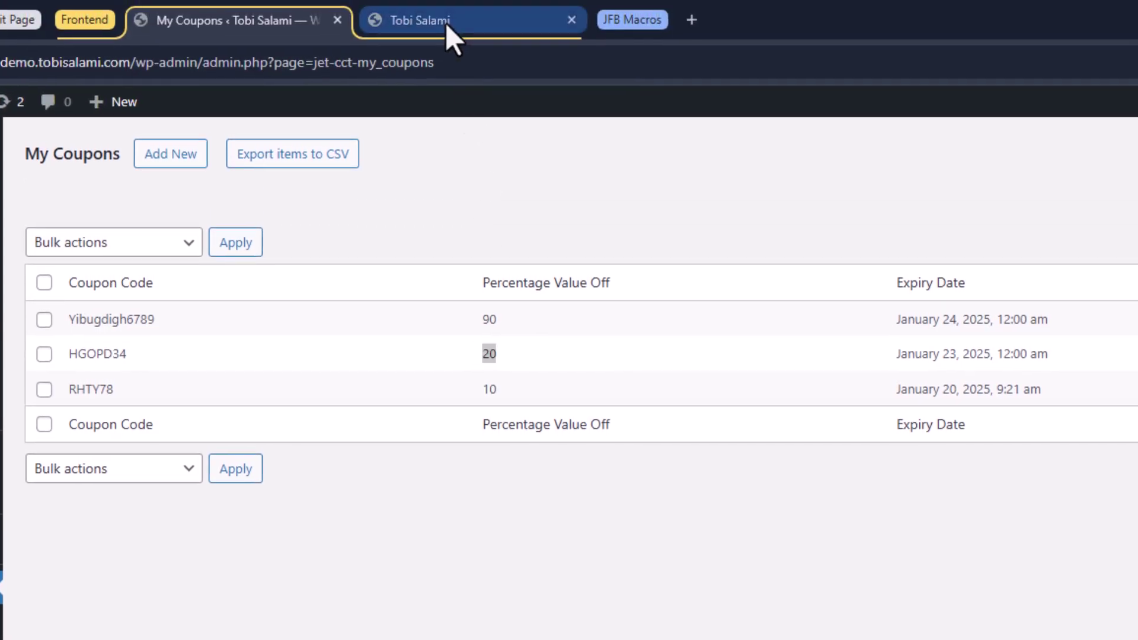
click(446, 25)
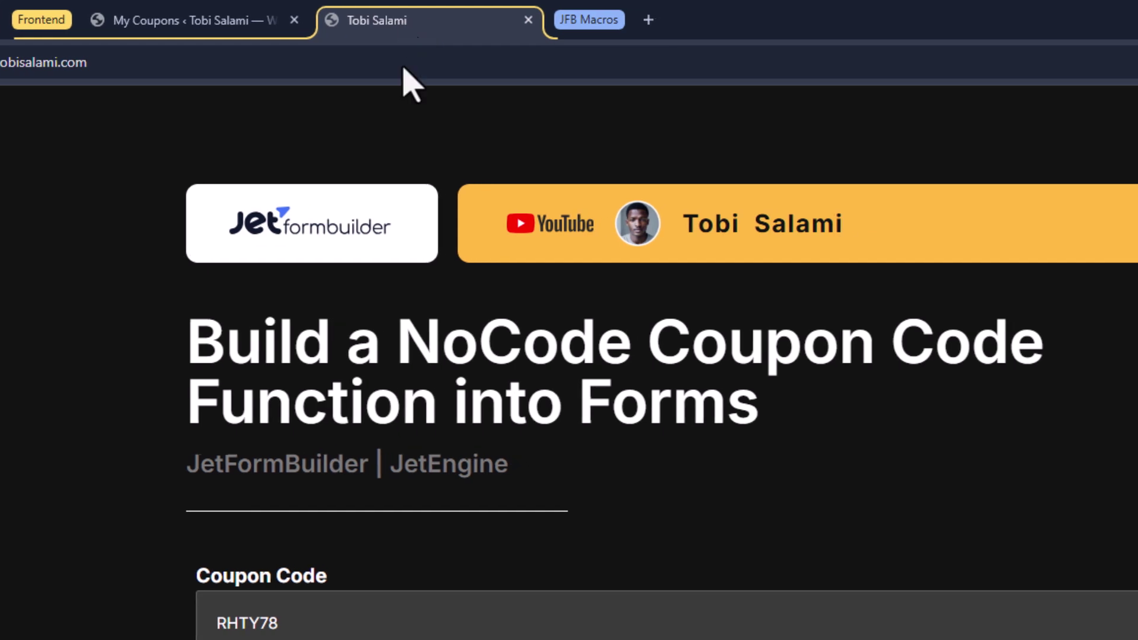
drag(285, 623, 197, 628)
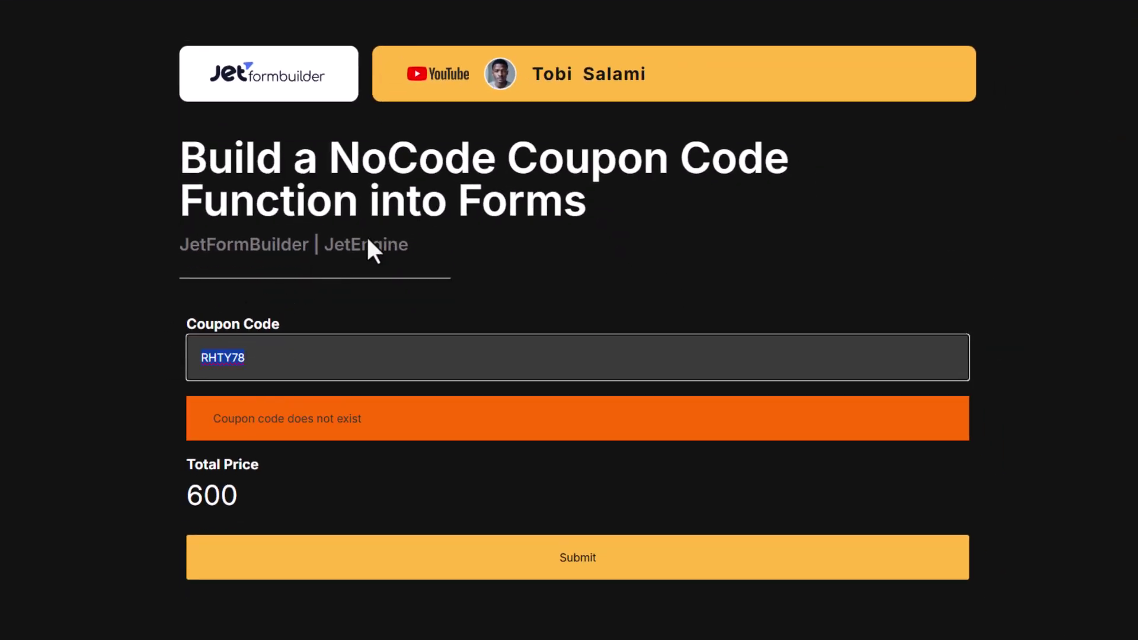
key(ctrl+v)
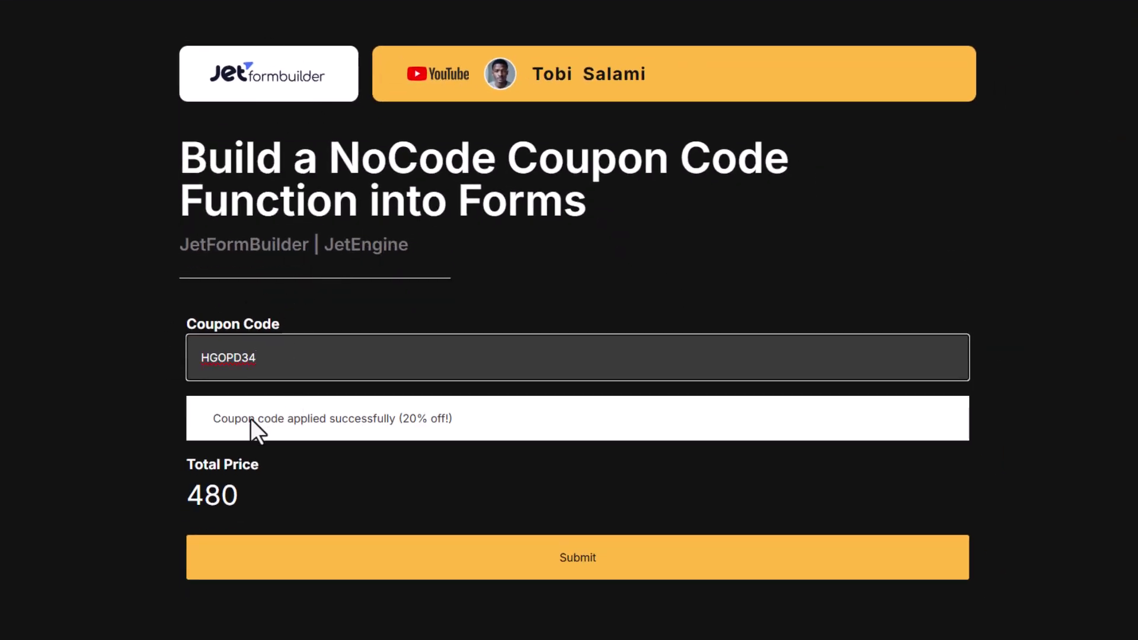
- Examine the coupon response message, its discount percentage and the Total Price on the form
drag(208, 421, 339, 422)
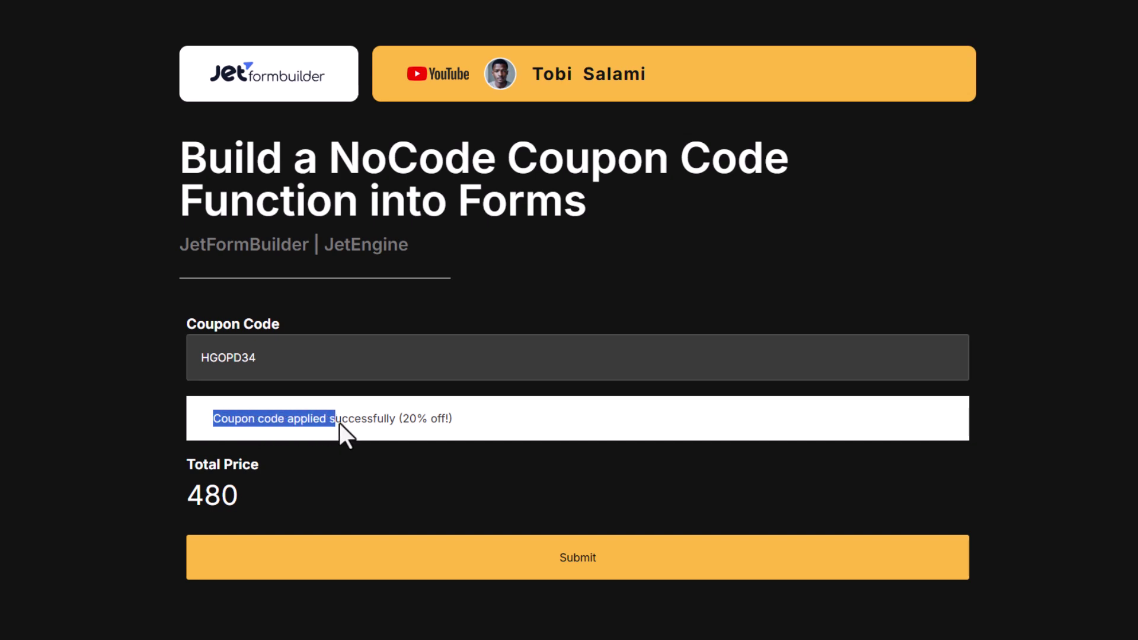
click(393, 424)
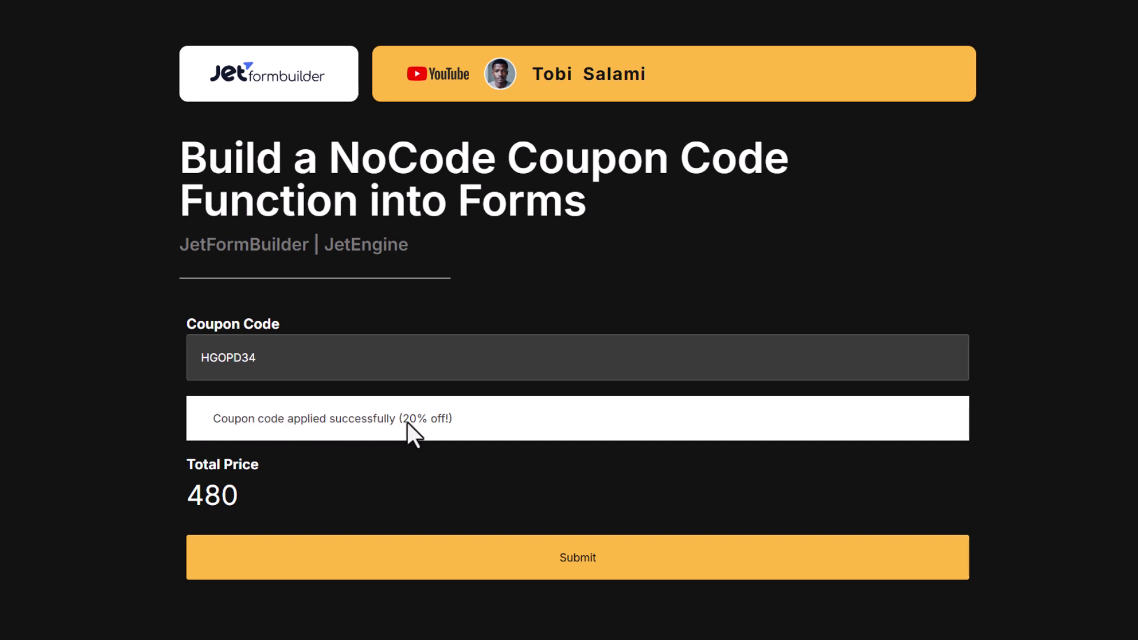
drag(397, 420, 447, 418)
click(394, 461)
drag(249, 504, 181, 465)
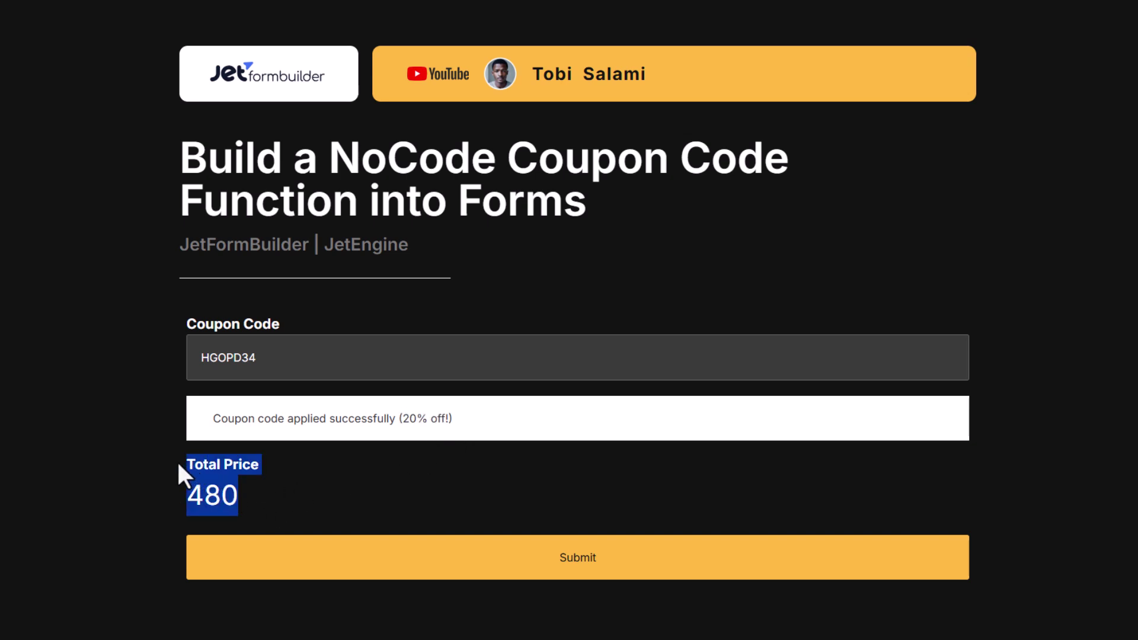
click(278, 460)
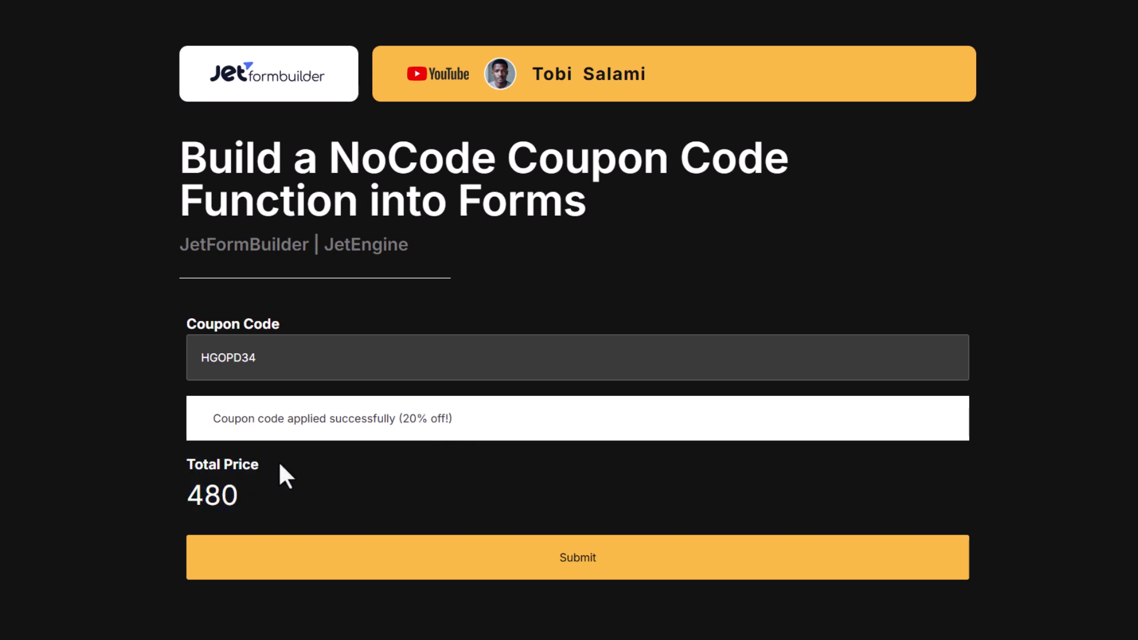
click(240, 9)
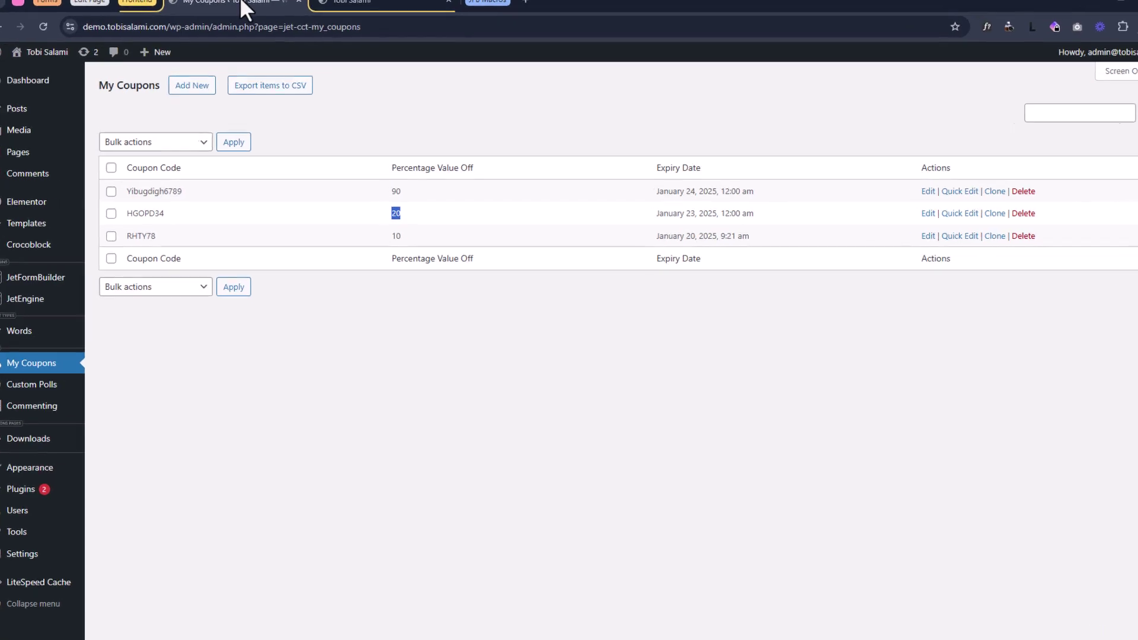
double_click(164, 188)
right_click(165, 189)
click(478, 12)
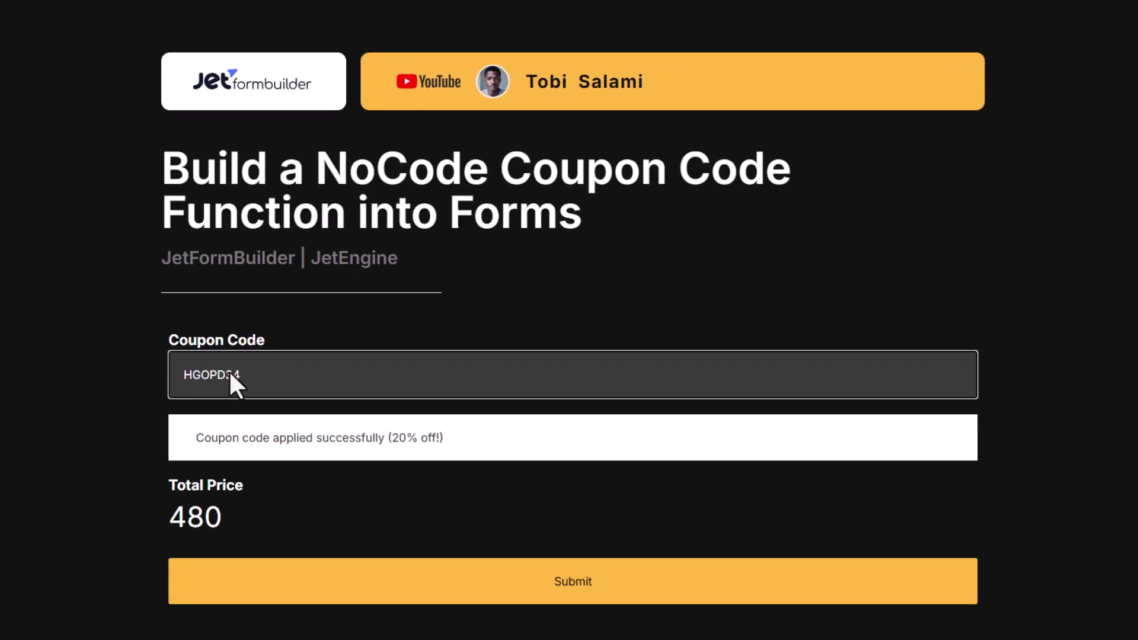
double_click(229, 370)
key(ctrl+v)
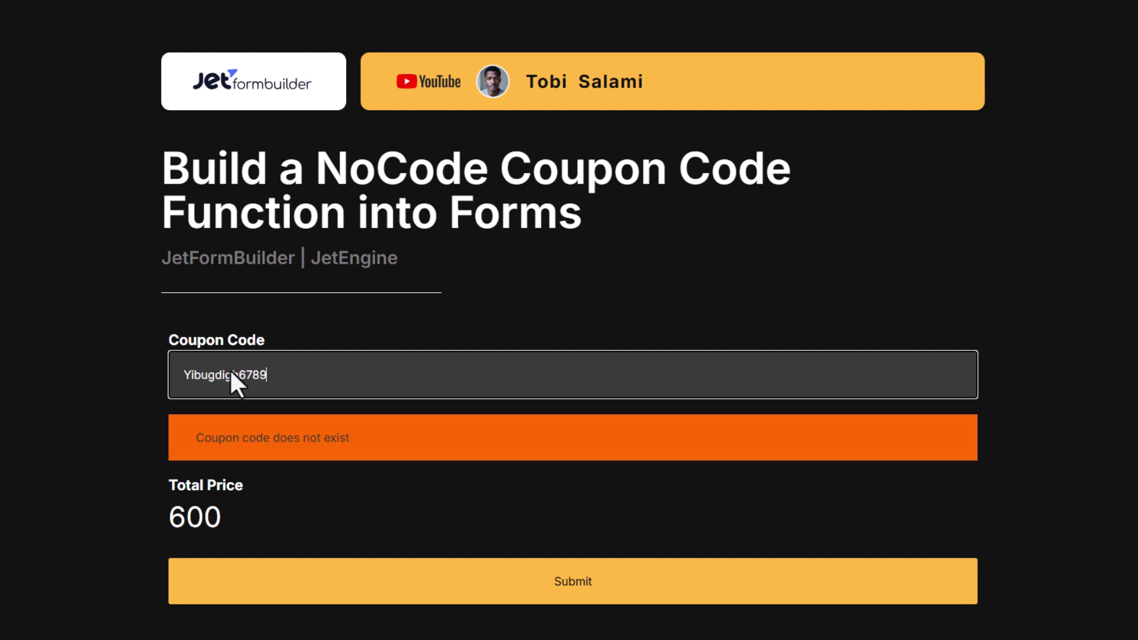
- Check the response message and the Total Price for coupon Yibugdigh6789
drag(197, 439, 469, 440)
click(373, 439)
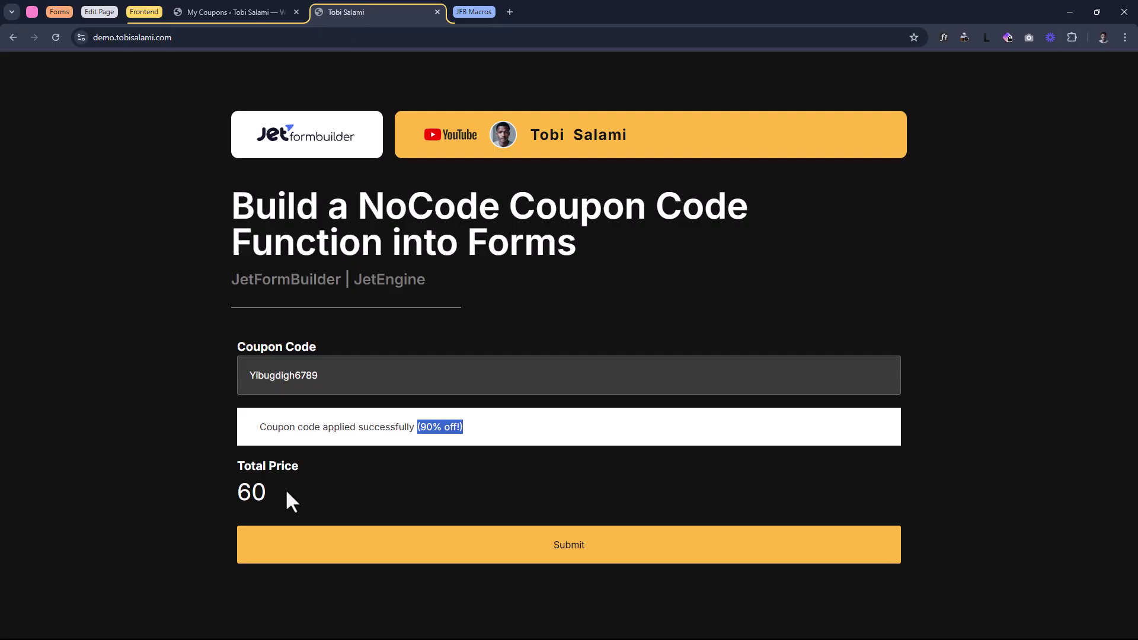
drag(287, 491, 240, 471)
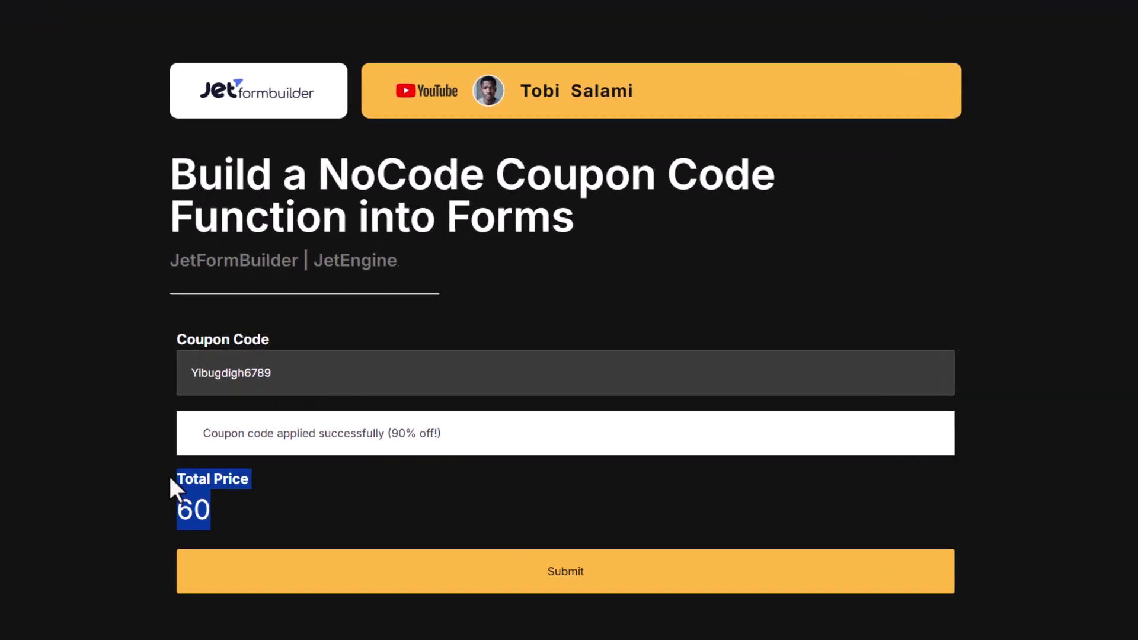
click(221, 532)
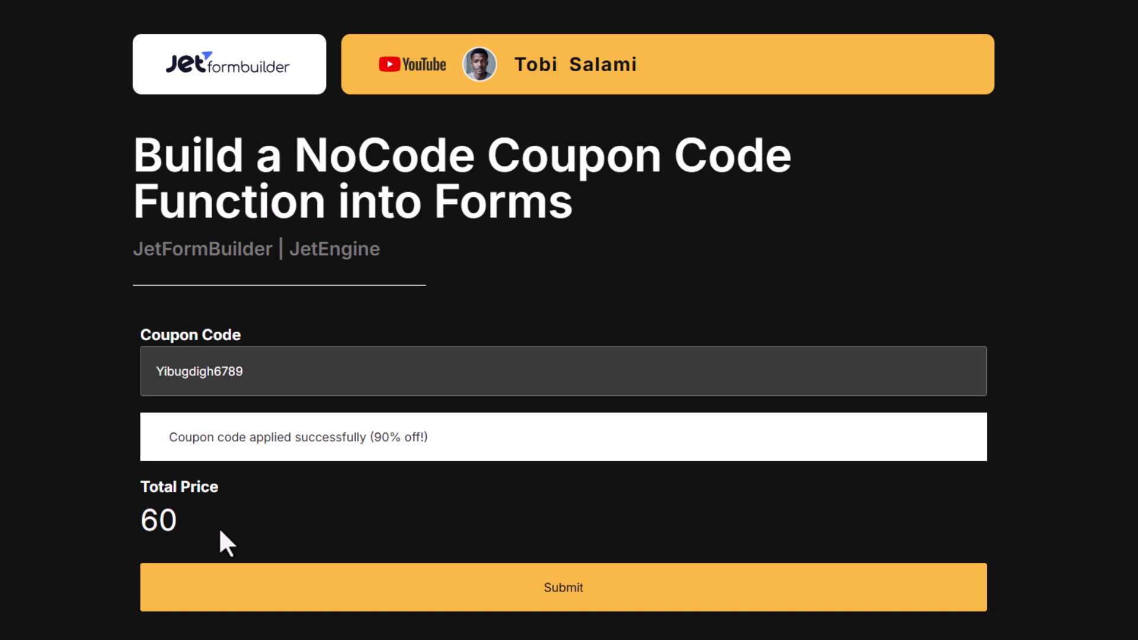
- Test the form's Coupon Code field with the made-up code fdgdgdggd and clear the field
double_click(172, 372)
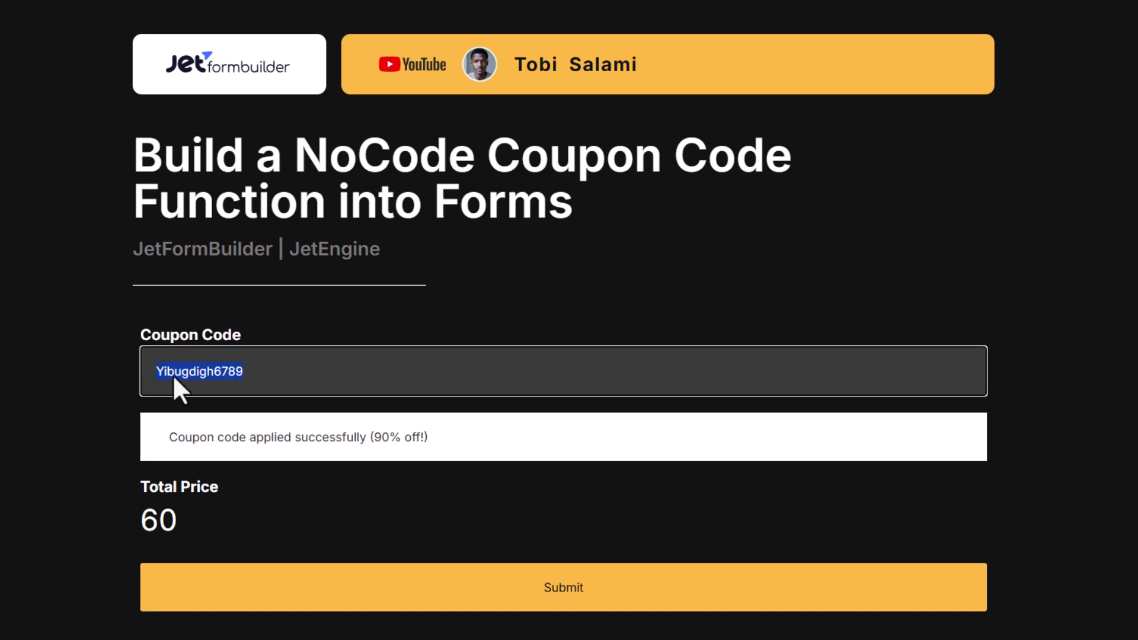
text(fdgdgdggd)
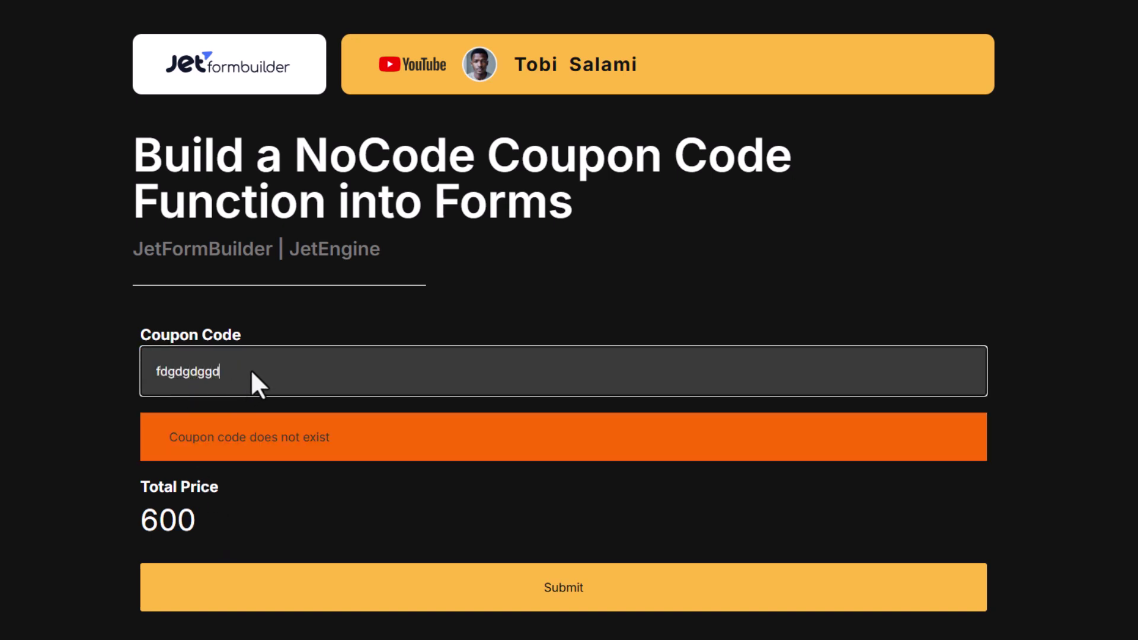
drag(174, 447, 355, 450)
click(259, 381)
key(BackSpace)
key(BackSpace)
key(BackSpace)
key(BackSpace)
key(BackSpace)
key(BackSpace)
key(BackSpace)
key(BackSpace)
key(BackSpace)
- Examine the JetFormBuilder - Update Fields entry in the list of active plugins
click(121, 406)
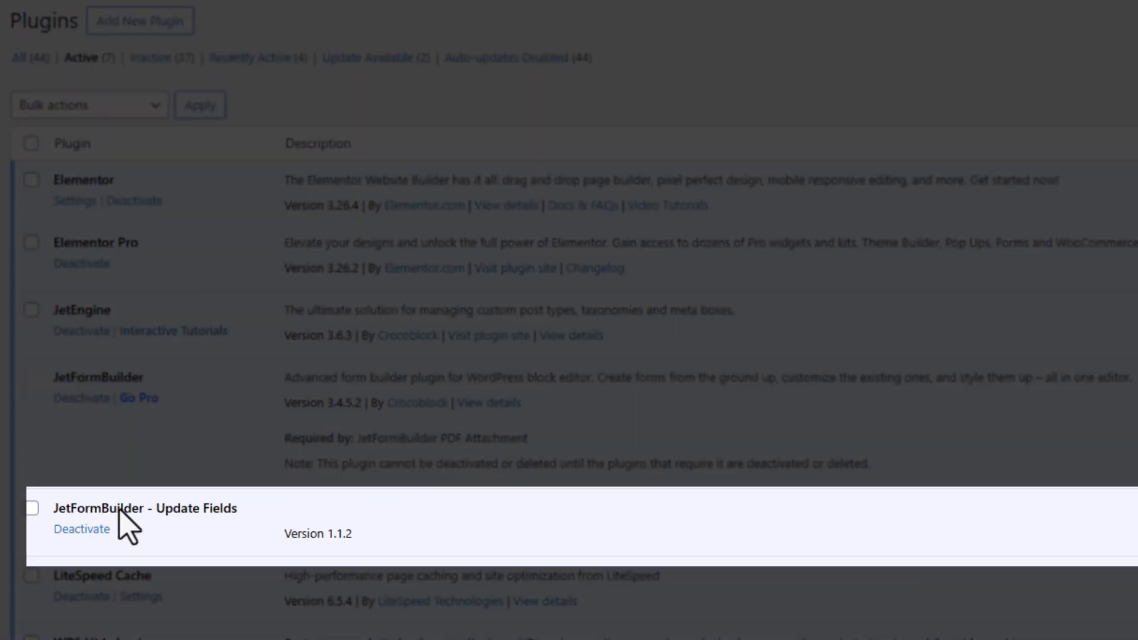
triple_click(120, 509)
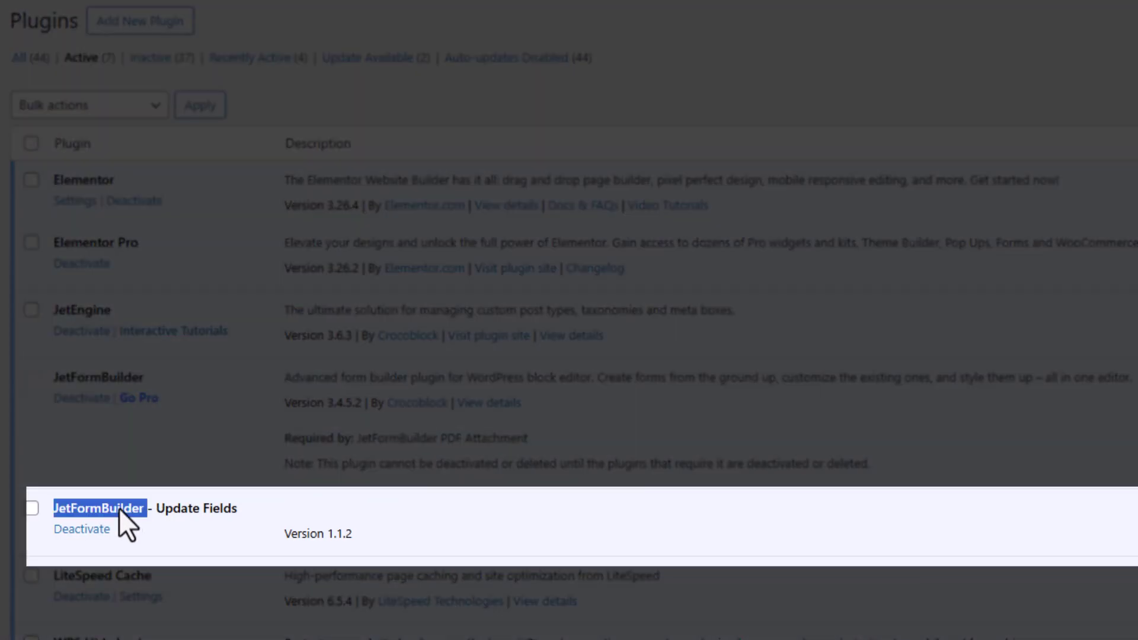
click(242, 513)
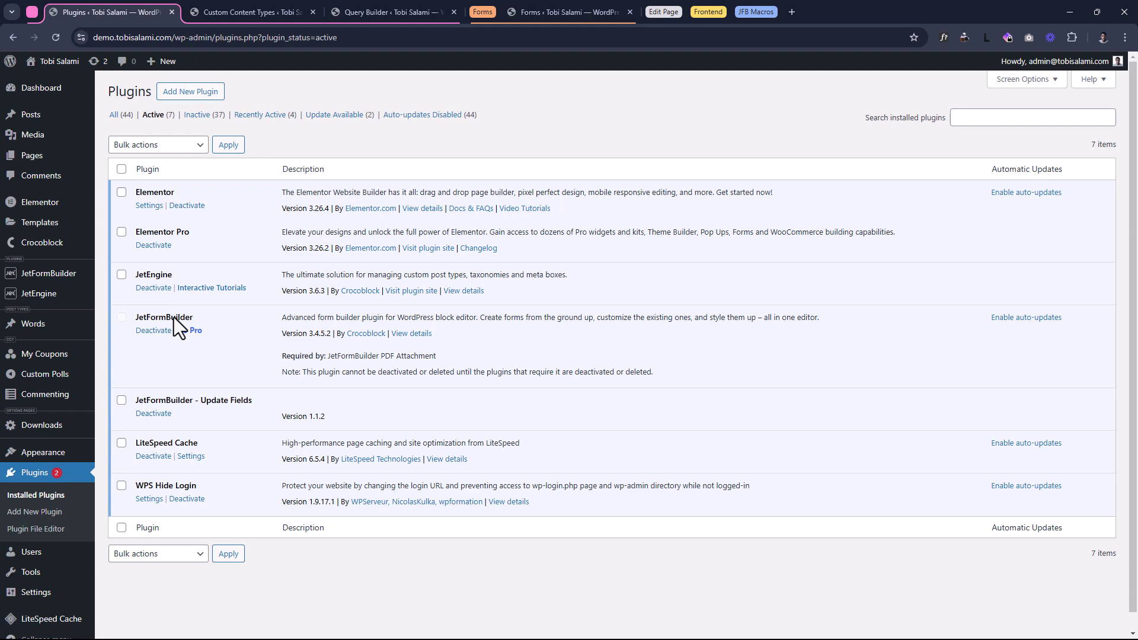
- Open the My Coupons custom content type for editing and go to its Fields section
click(237, 11)
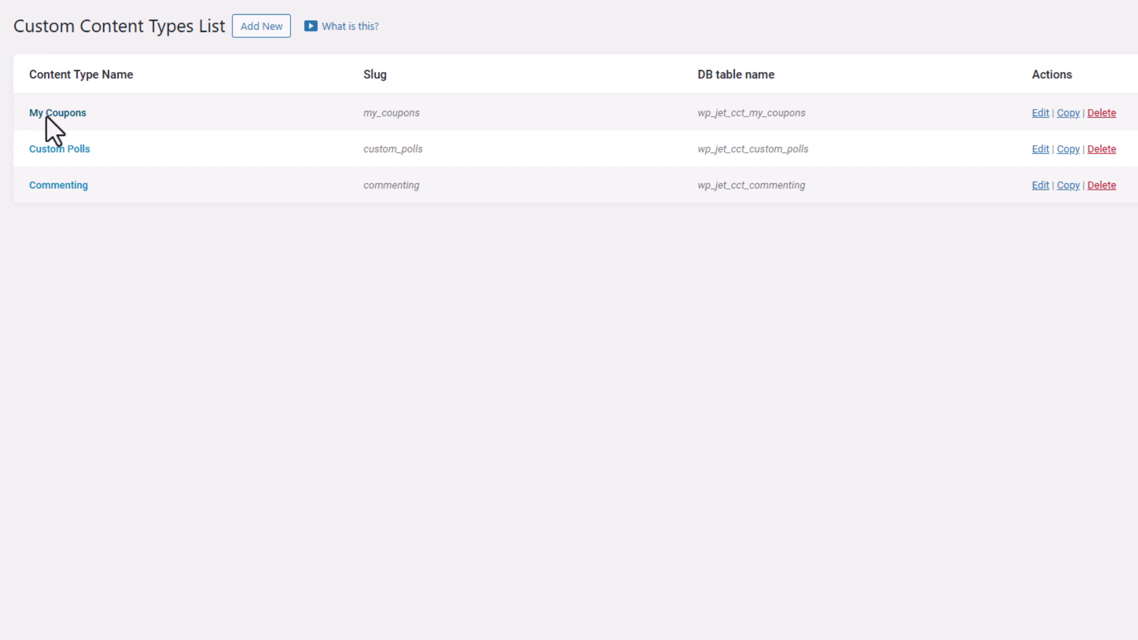
click(49, 116)
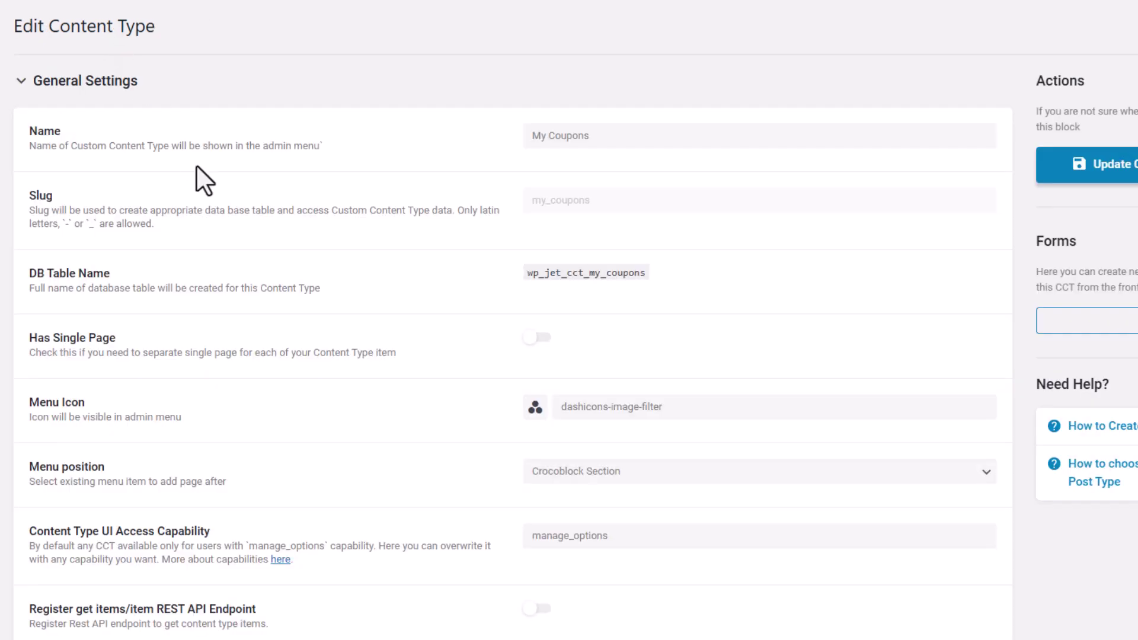
scroll(202, 249, down, 12)
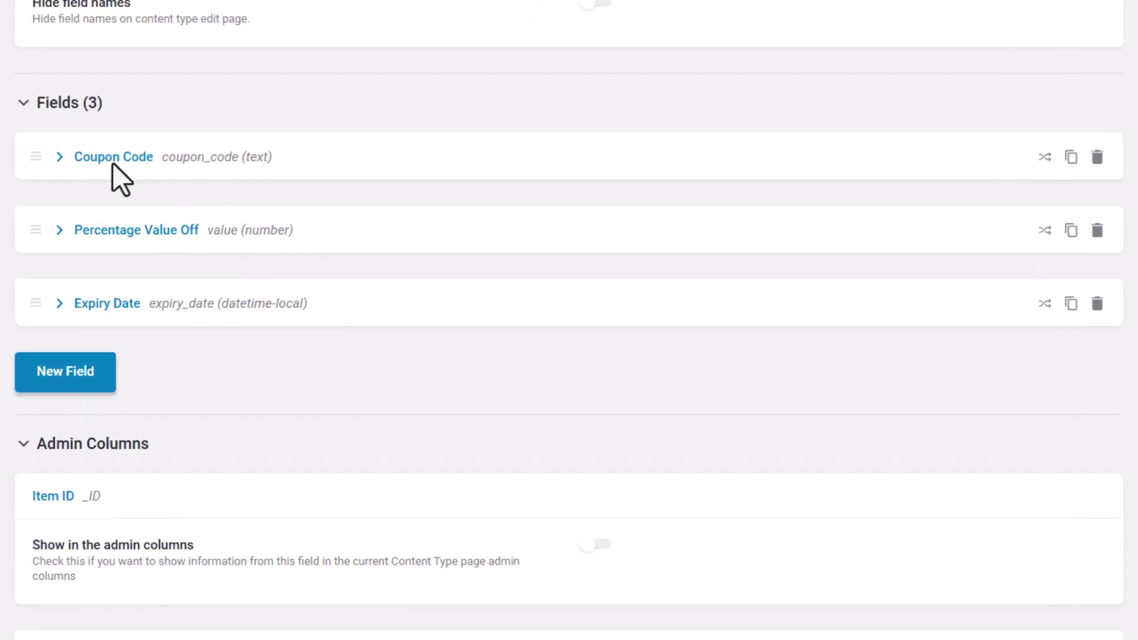
- Review the Coupon Code field's label, name and field type, and collapse its settings
click(112, 159)
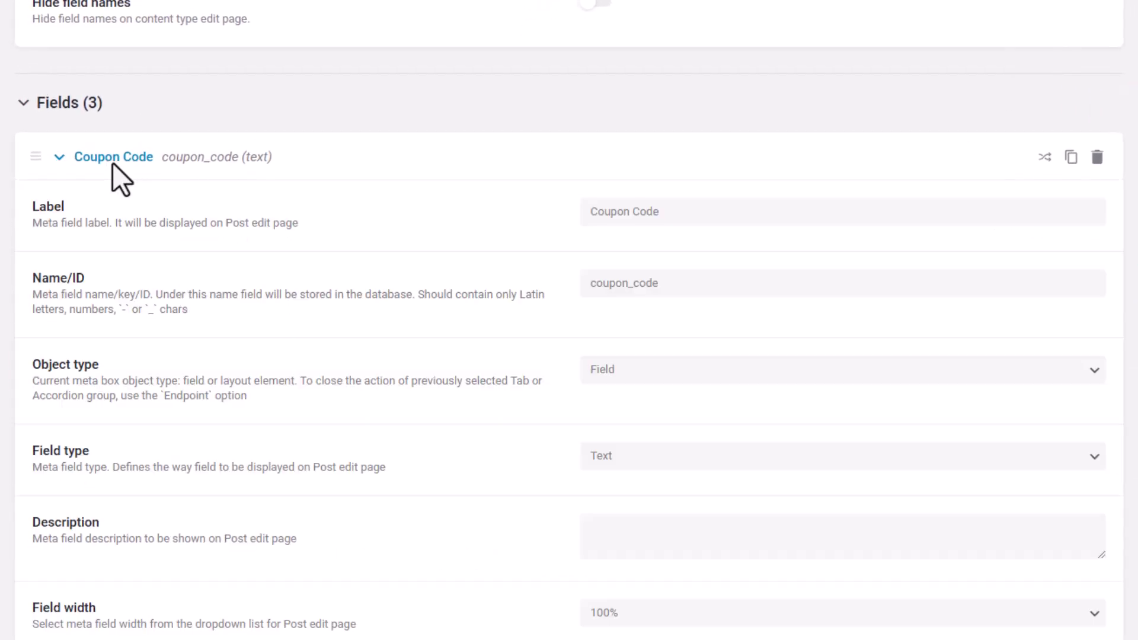
drag(684, 222, 562, 223)
click(219, 178)
click(127, 158)
- Review the Percentage Value Off field's label, name and field type, and collapse its settings
click(134, 231)
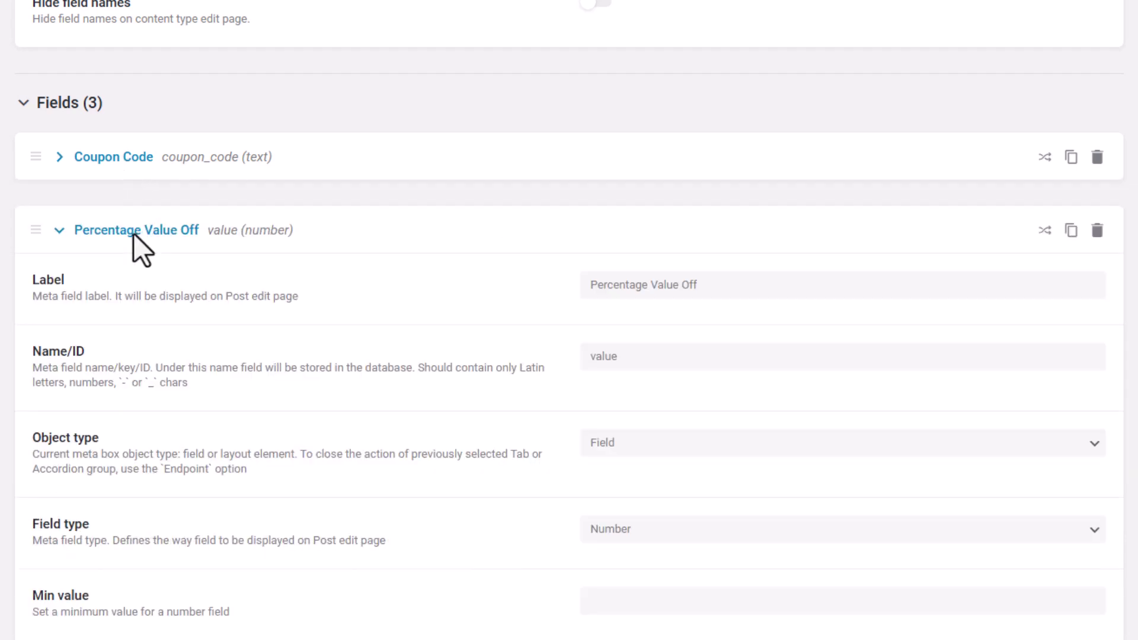
drag(730, 292, 542, 284)
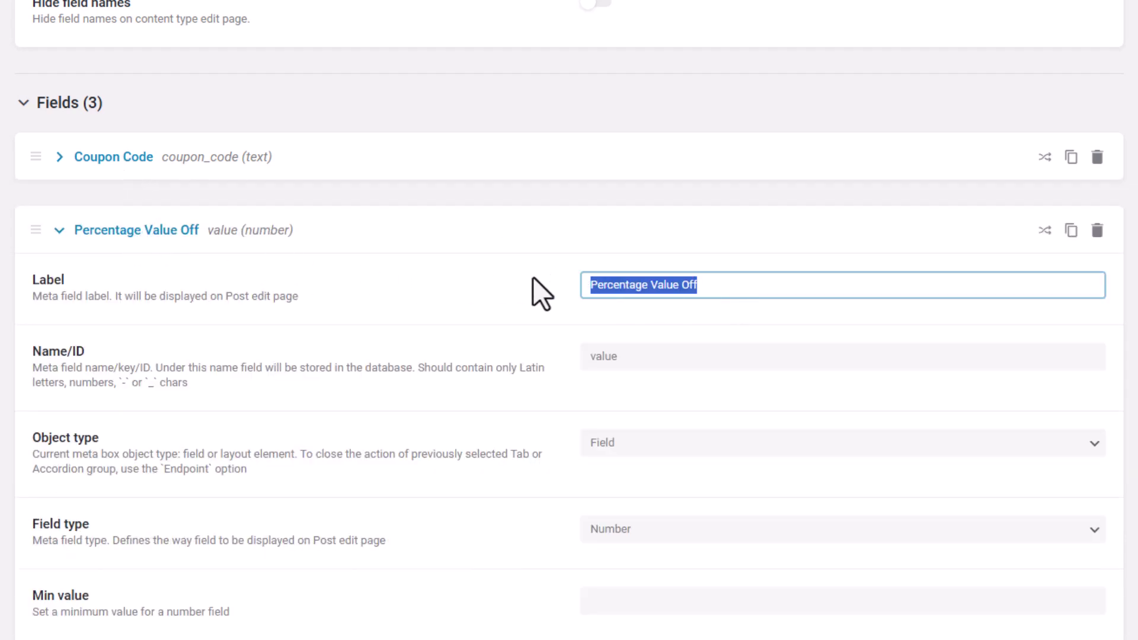
click(532, 278)
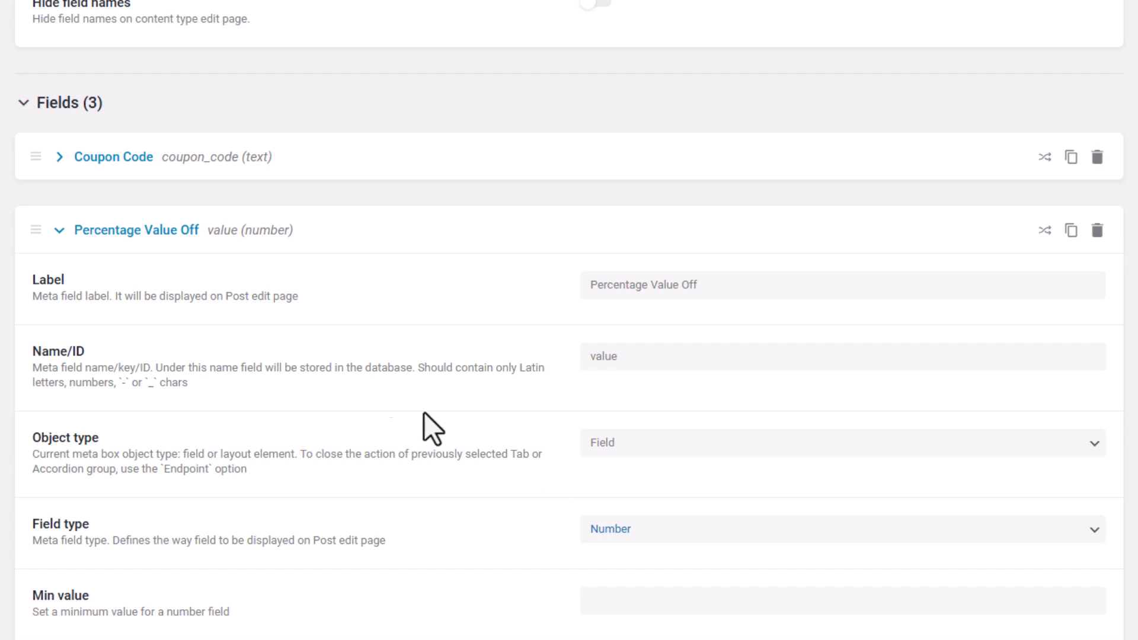
click(142, 234)
- Review the Expiry Date field's label, field type and Save as timestamp option, and collapse its settings
click(121, 321)
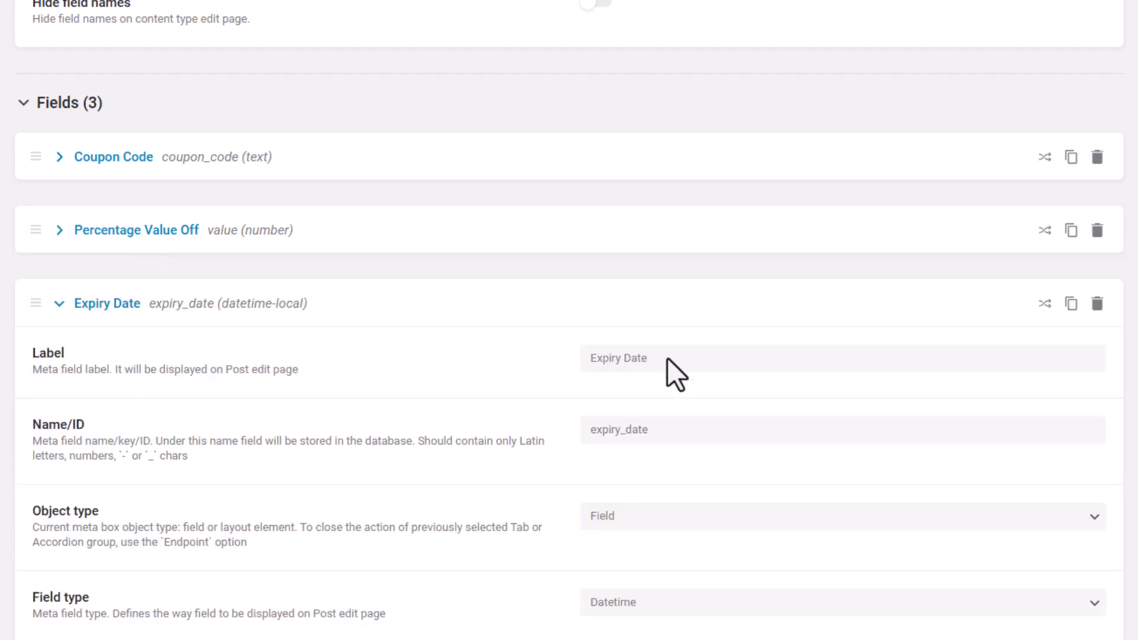
drag(660, 358, 511, 357)
click(511, 357)
scroll(611, 578, down, 2)
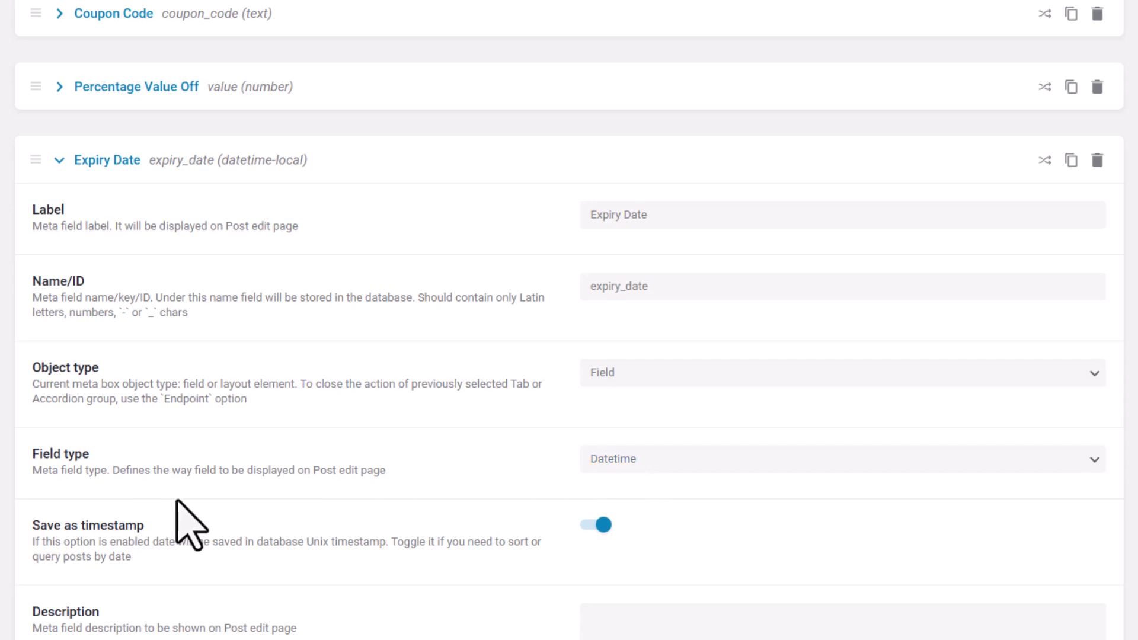
drag(33, 526, 166, 565)
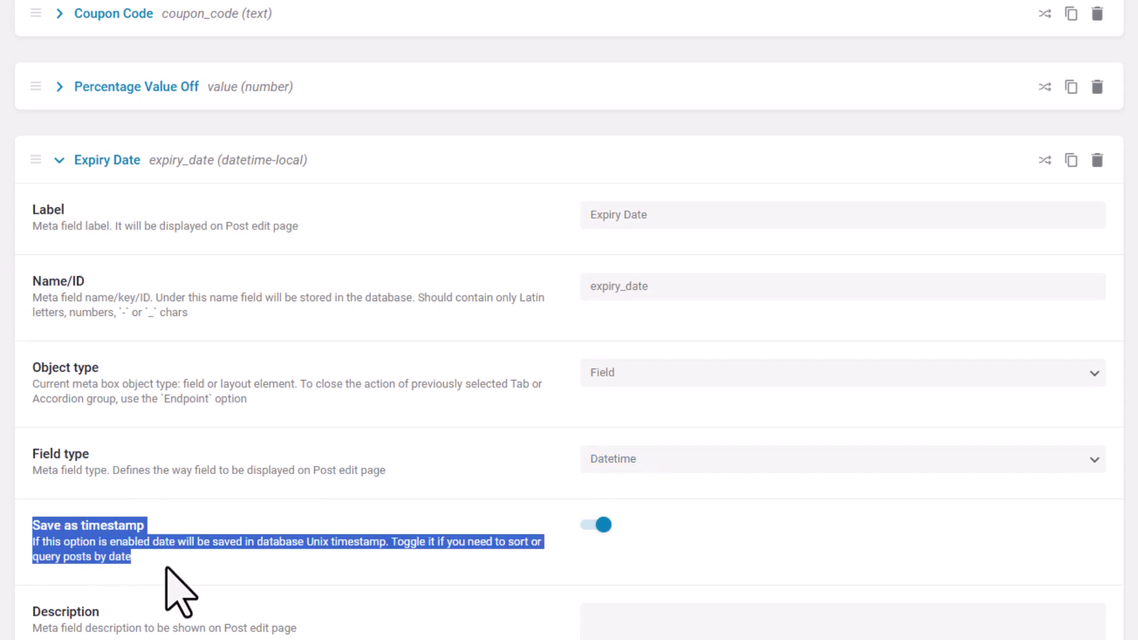
click(232, 518)
drag(19, 521, 188, 484)
click(174, 519)
click(189, 483)
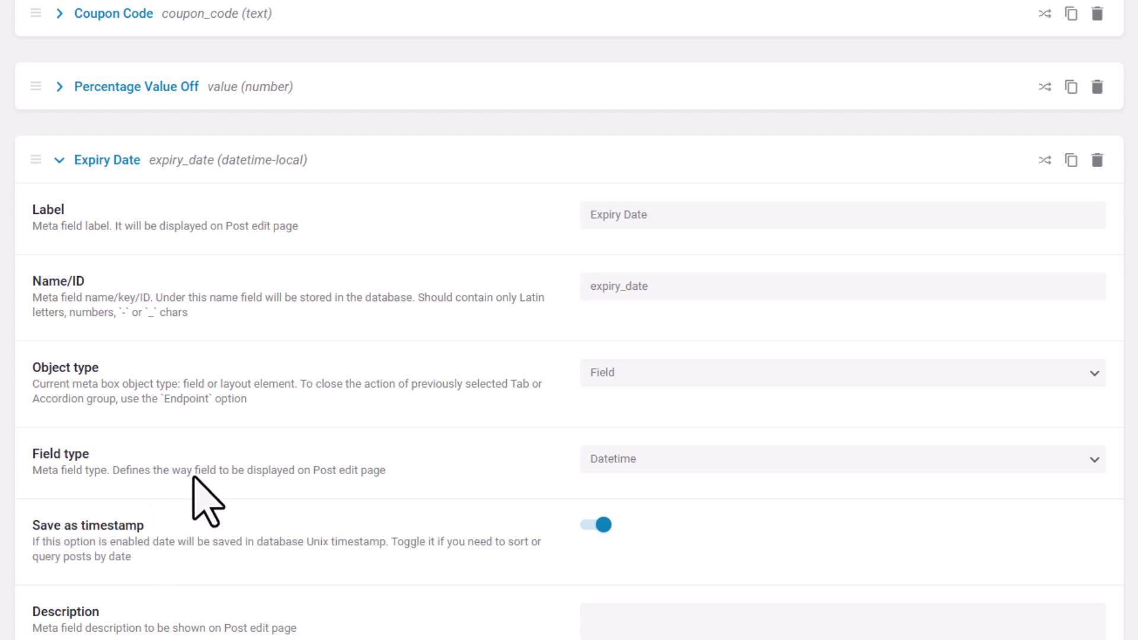
click(121, 163)
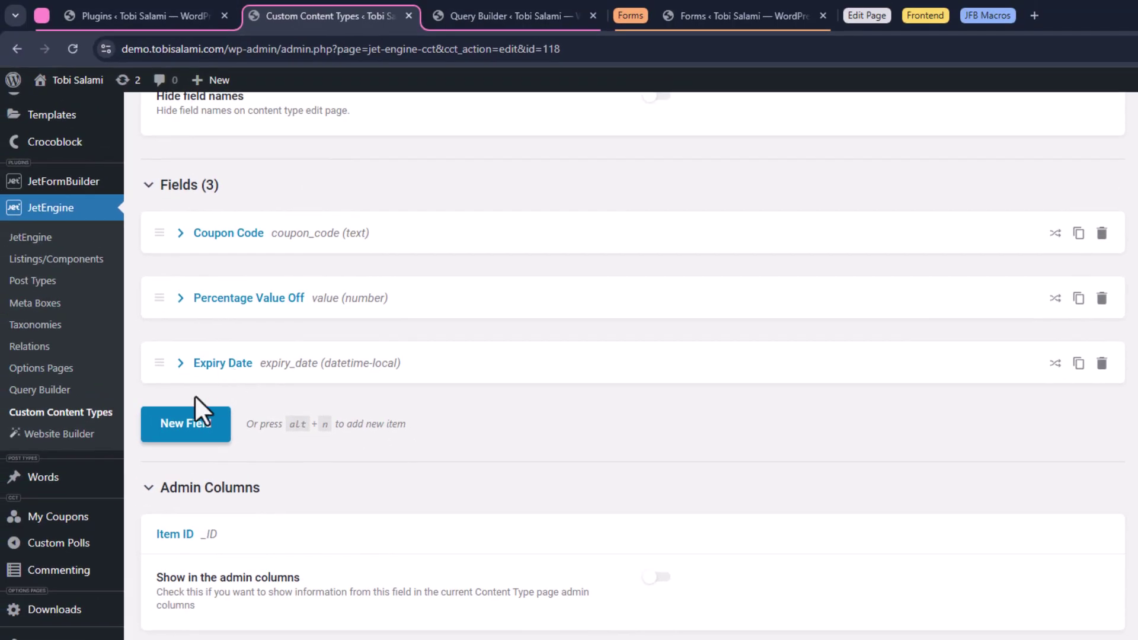
- Open the My Coupons item list in the WordPress admin
click(53, 514)
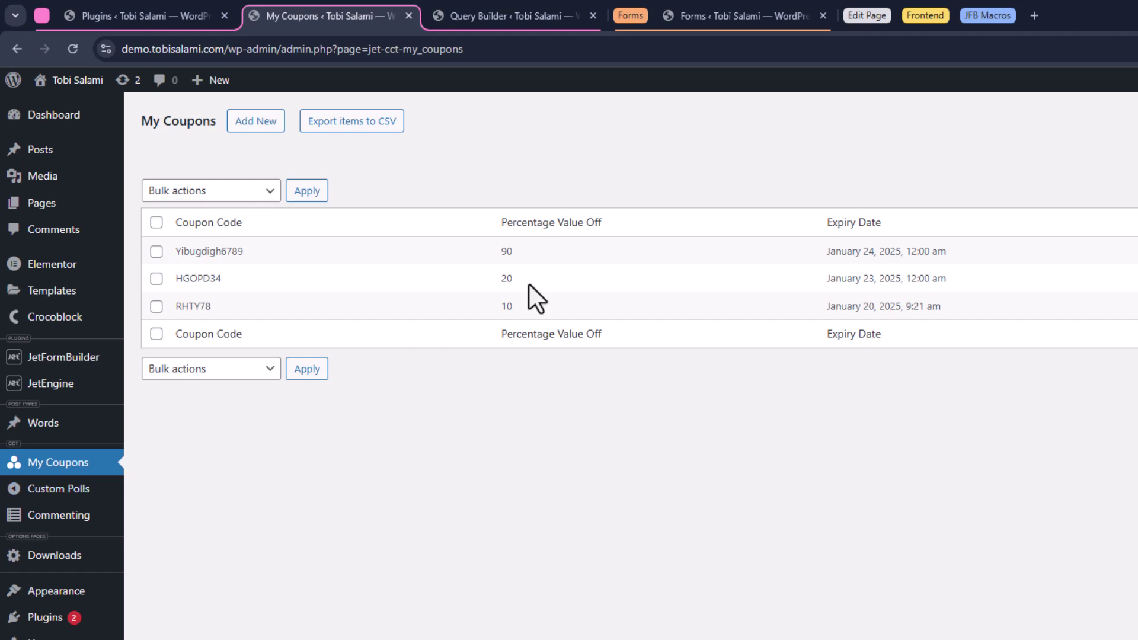
- Create a new query named Query of Coupons in the Query Builder with the Custom Content Type Query type
click(494, 17)
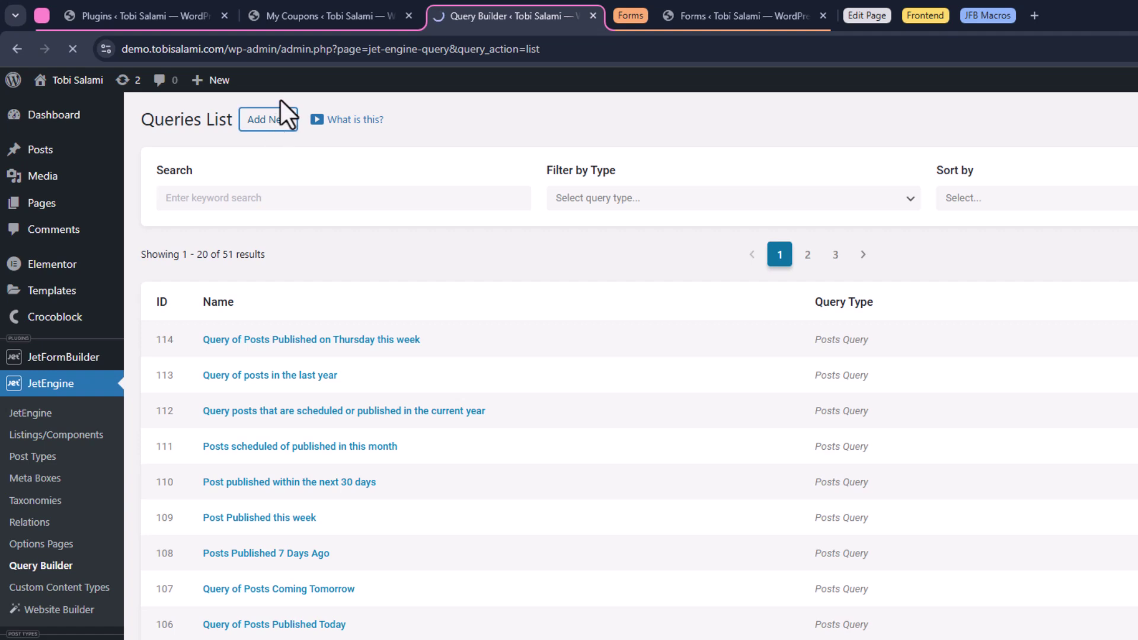
click(318, 14)
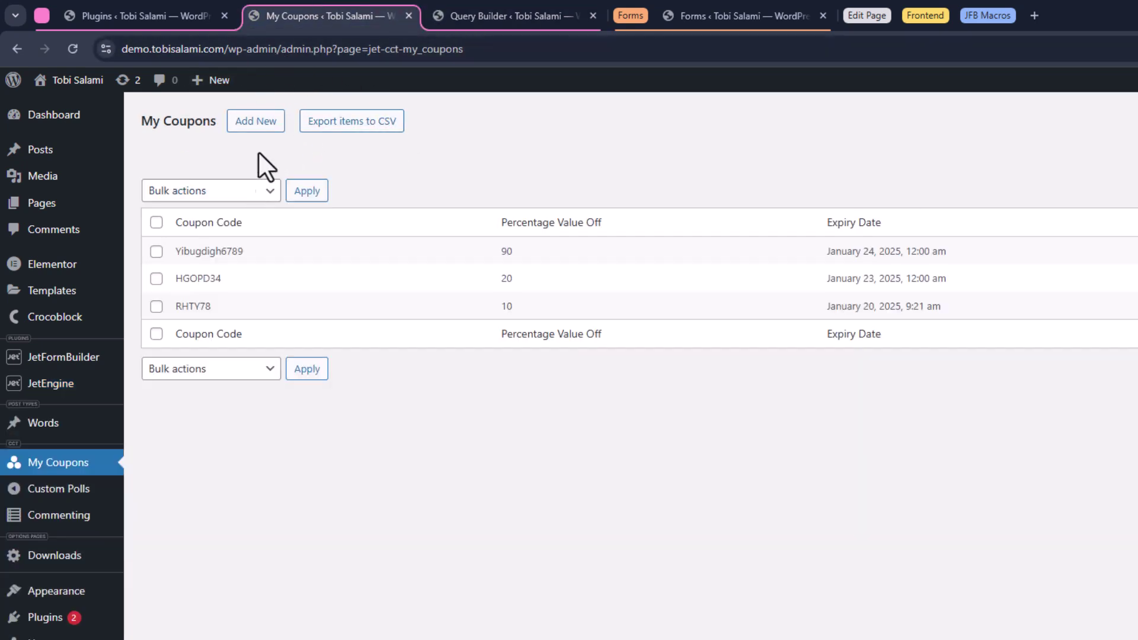
click(451, 10)
click(753, 227)
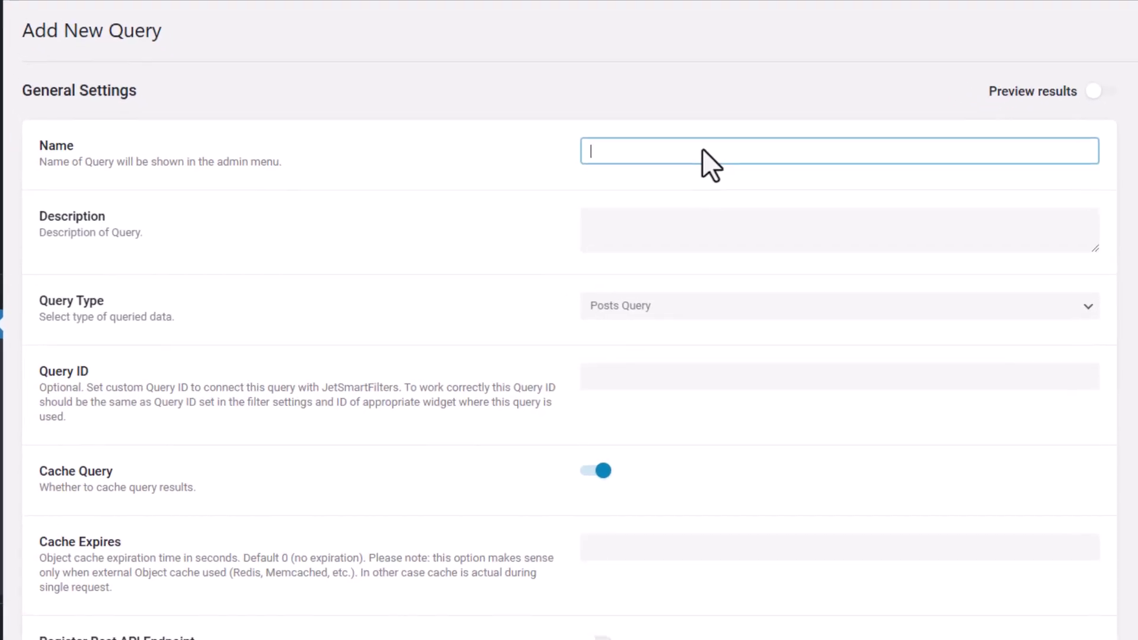
text(Query of Coupons)
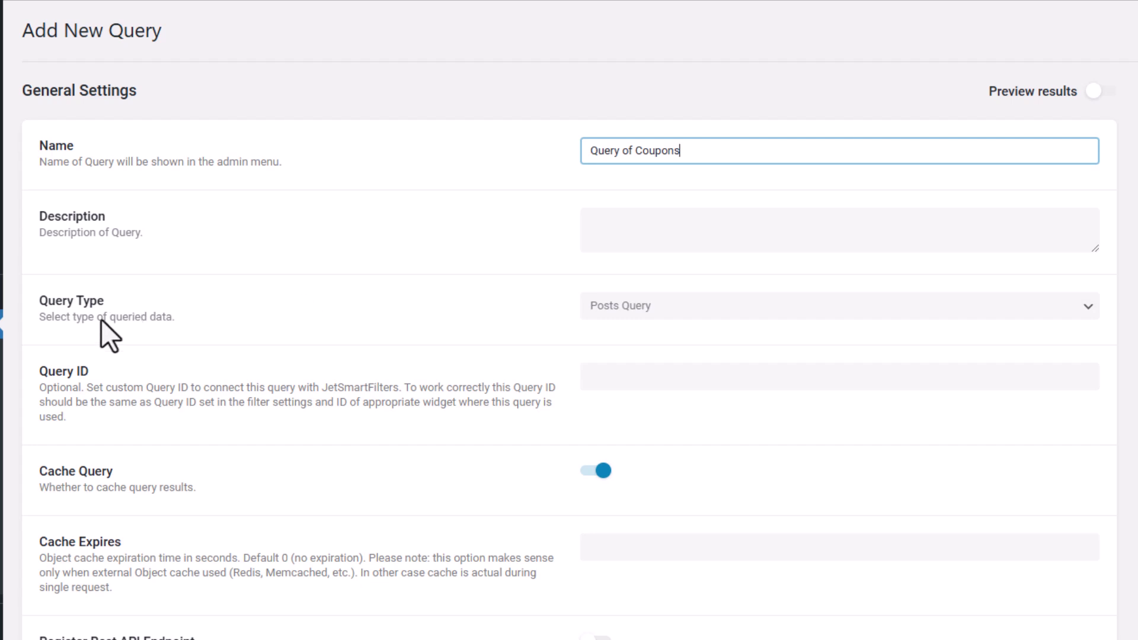
click(625, 314)
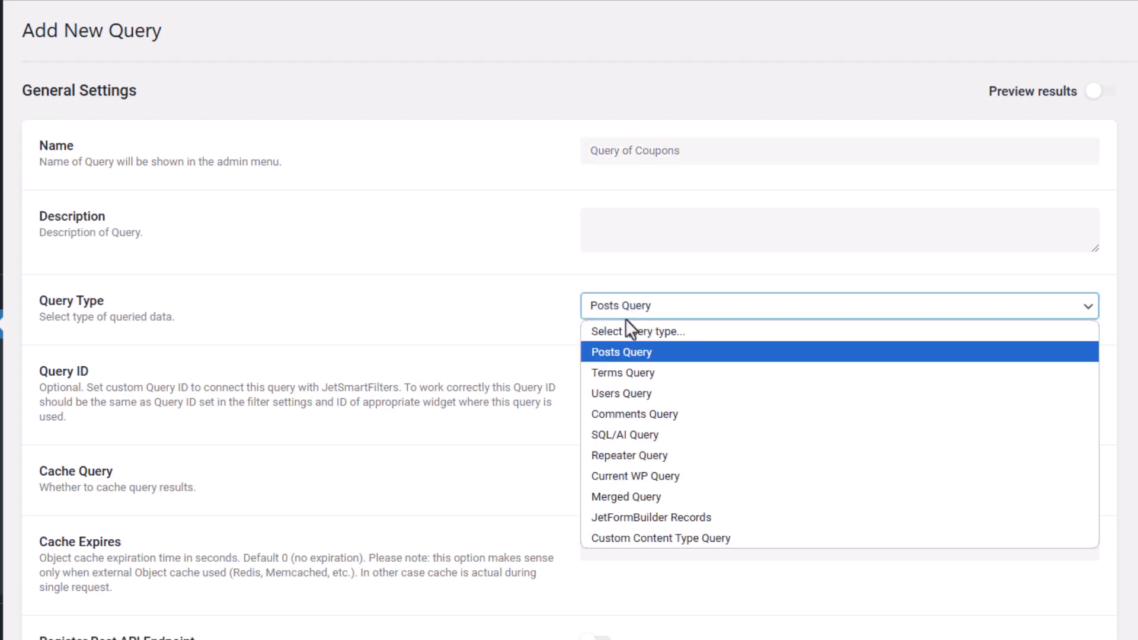
click(620, 538)
- Set the coupon query to get its data from the My Coupons content type and save the query
scroll(496, 335, down, 3)
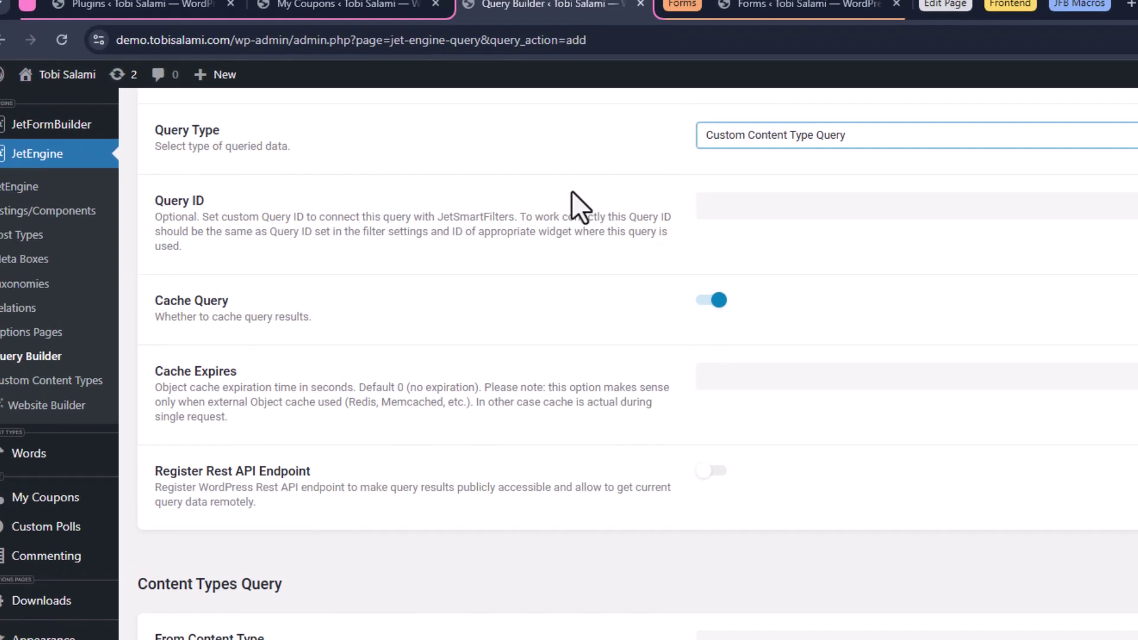
click(379, 5)
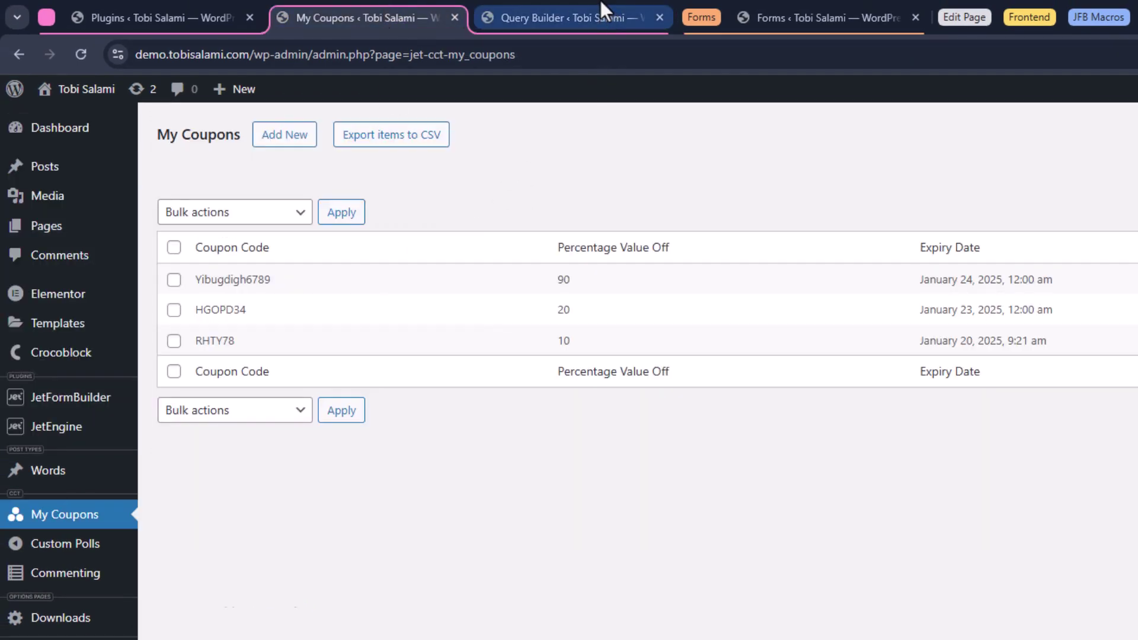
click(599, 4)
drag(39, 404, 256, 419)
click(679, 396)
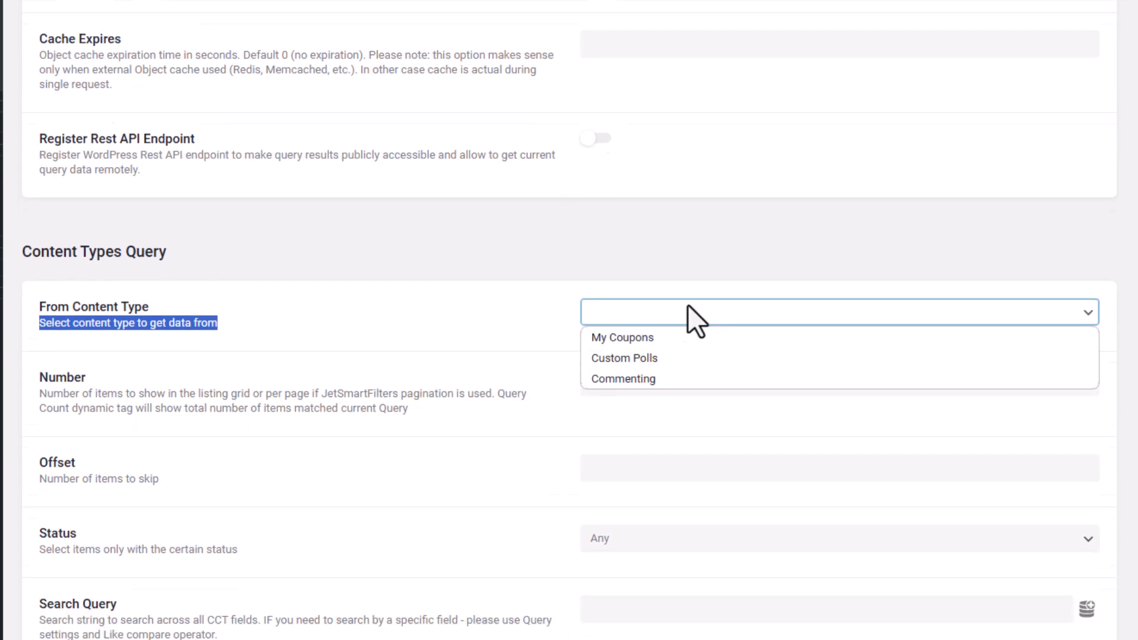
click(652, 233)
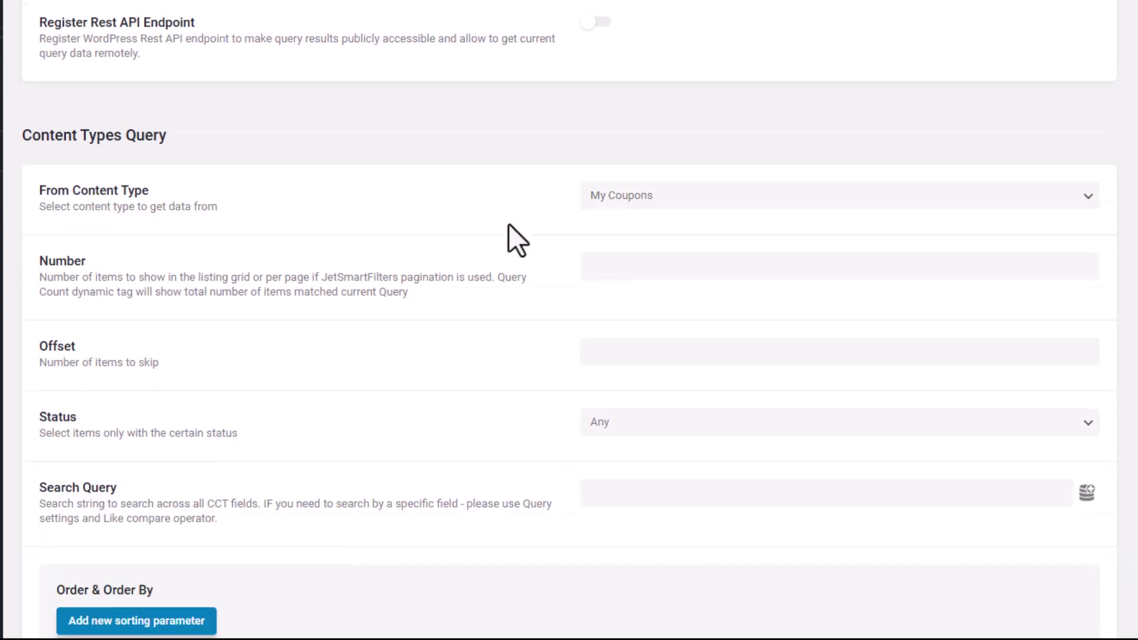
scroll(508, 223, down, 3)
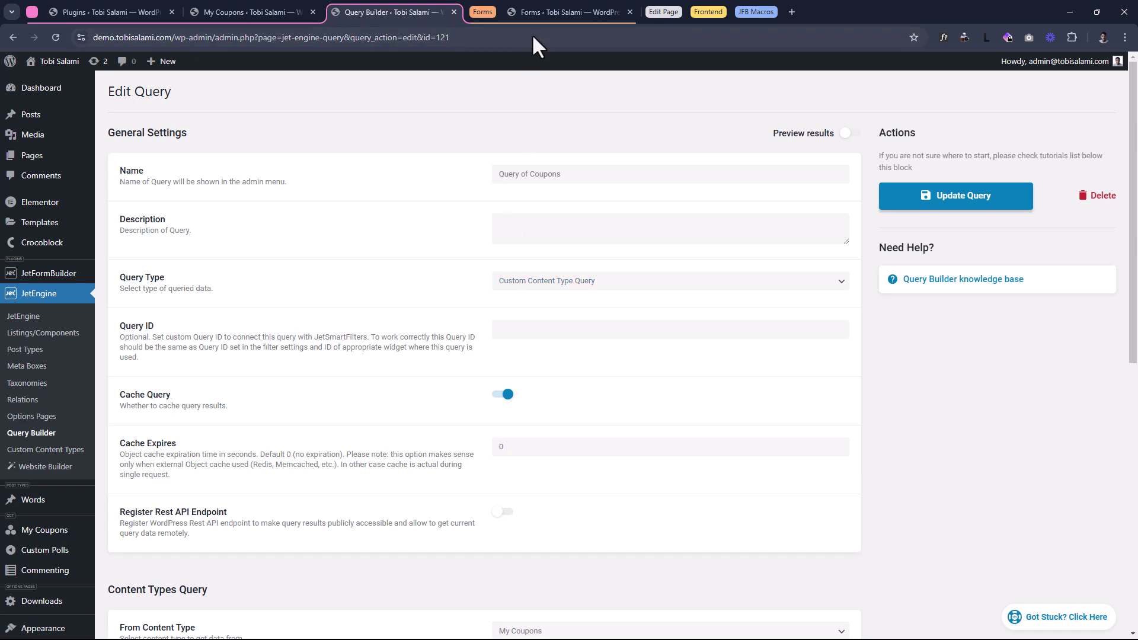
- Add a new JetFormBuilder form titled Coupon Form, disable saving of form records, and start it from scratch
click(546, 13)
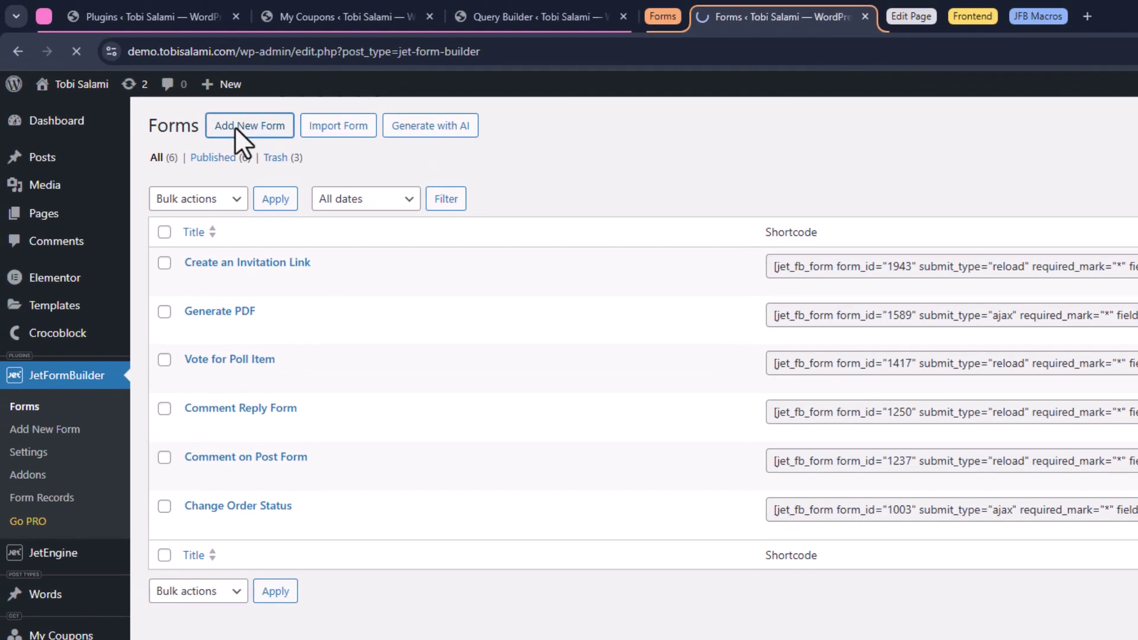
click(127, 33)
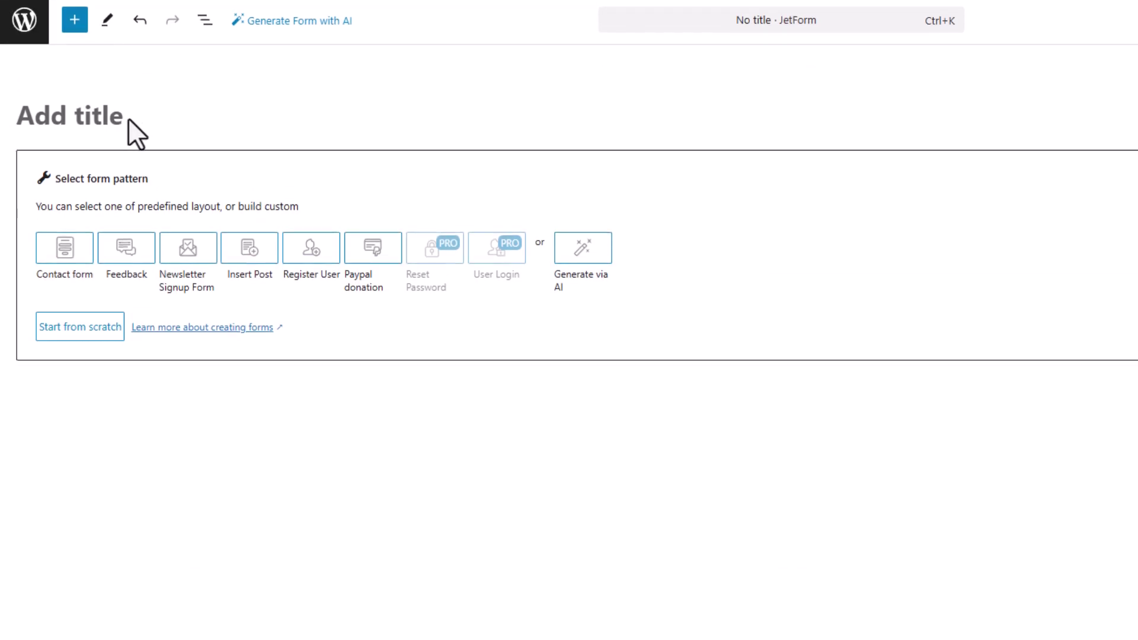
text(Coupon )
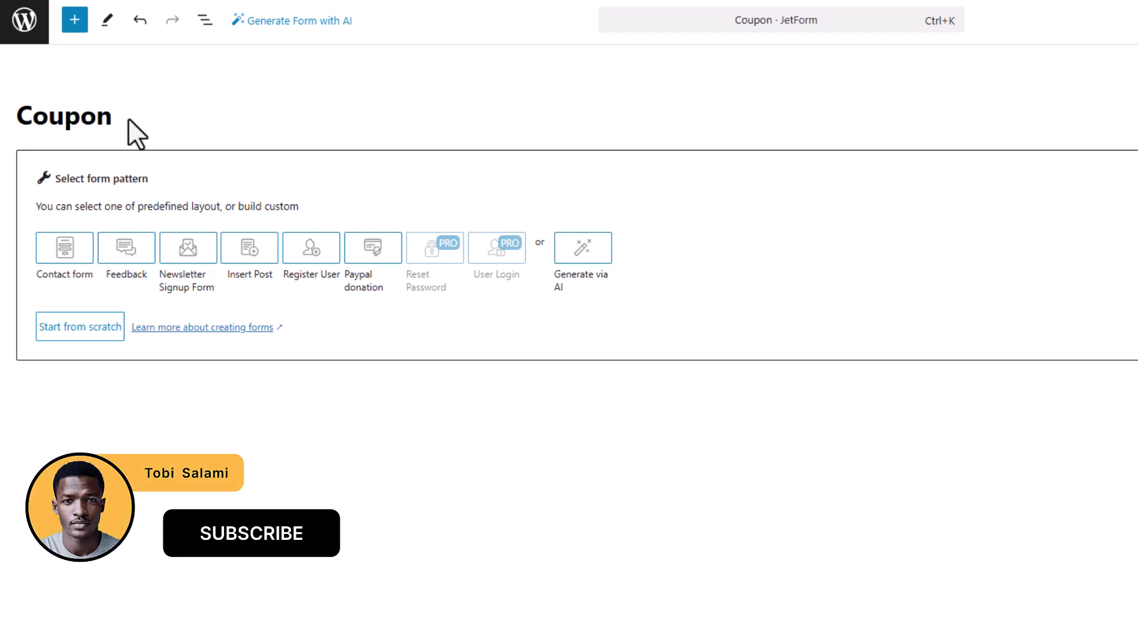
text(Form)
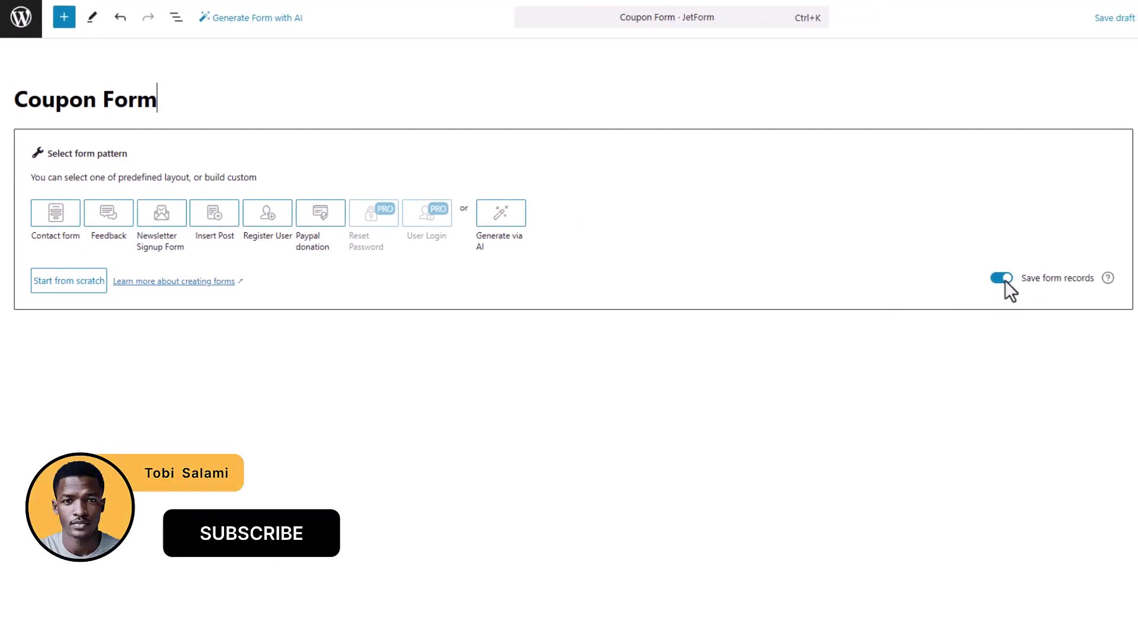
click(1005, 278)
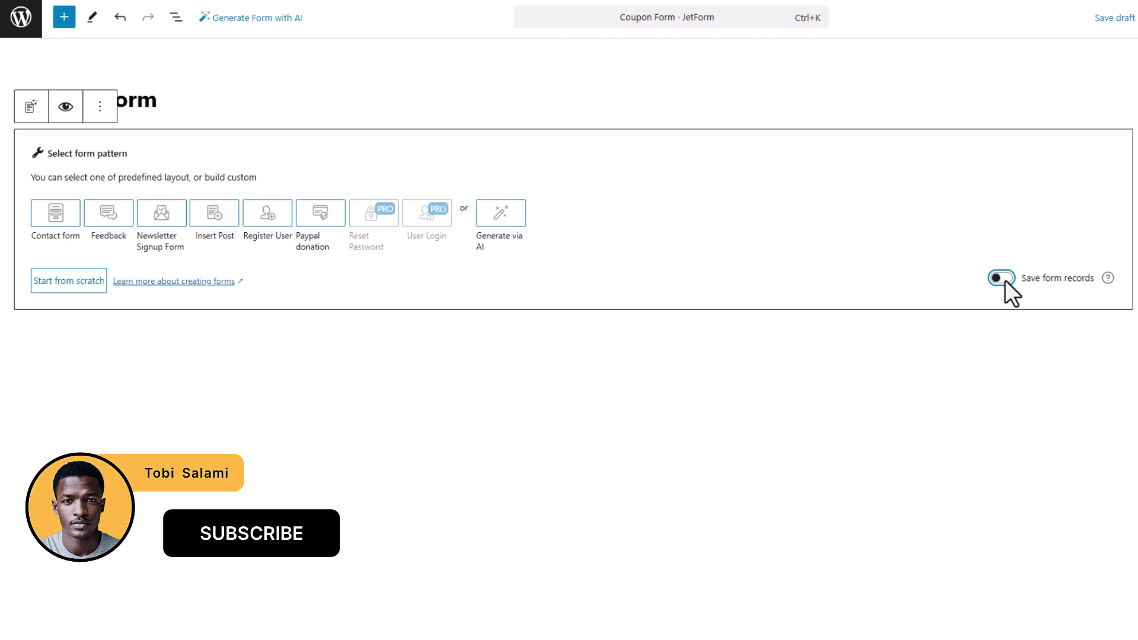
click(97, 392)
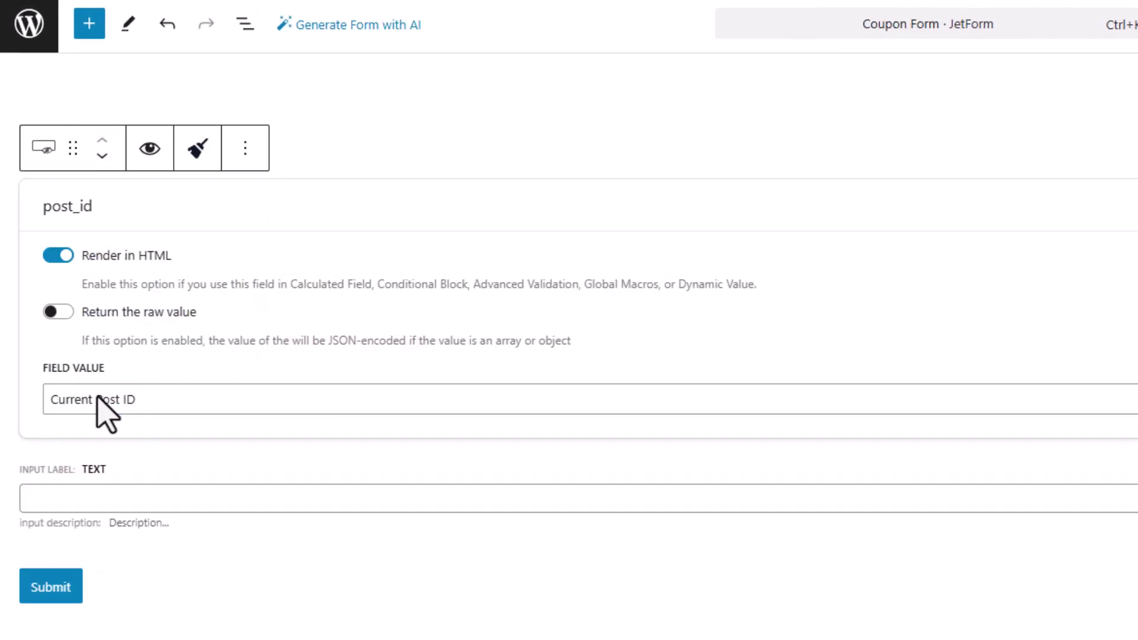
- Delete the default post_id hidden field and the default text field from the form, keeping the Submit button
click(245, 151)
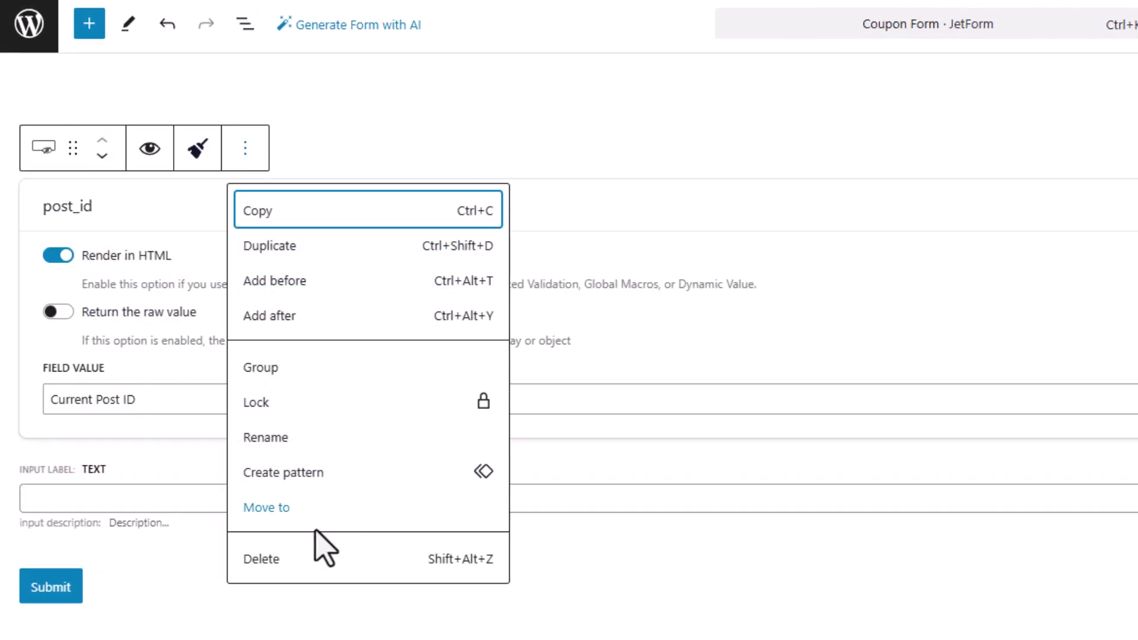
click(275, 560)
click(263, 219)
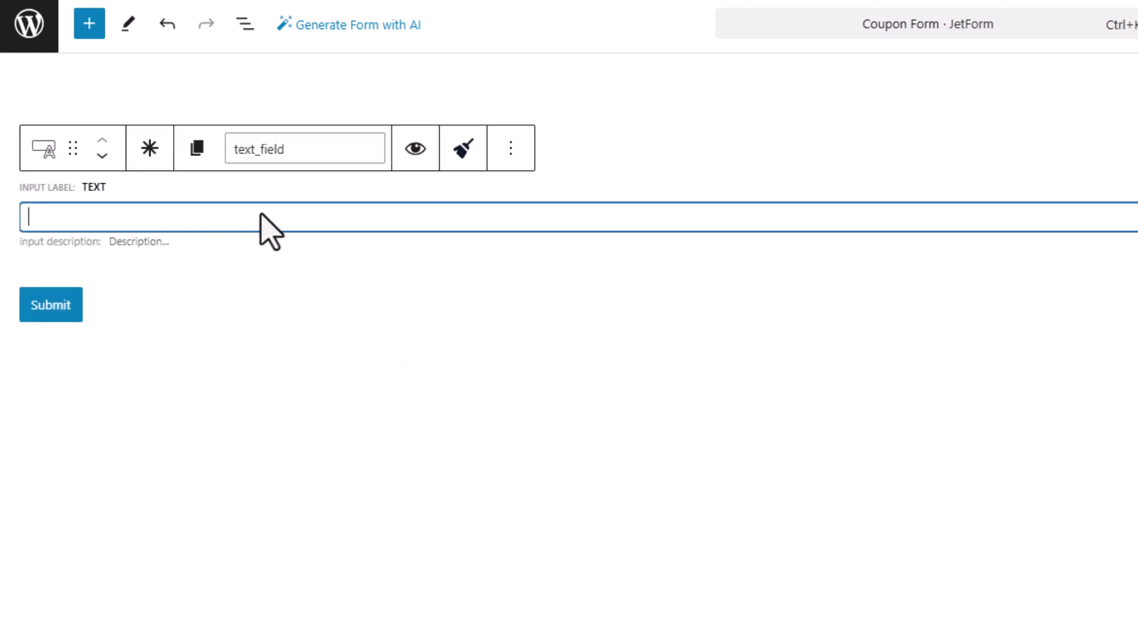
click(510, 150)
click(535, 553)
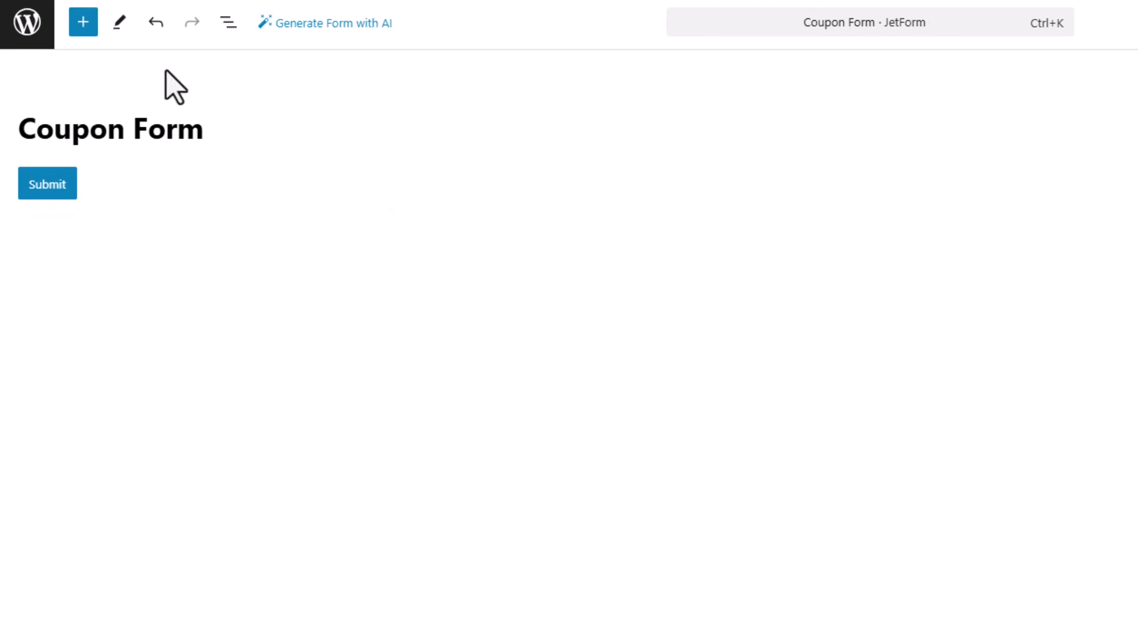
- Insert a Text Field into the form and label it Coupon Code
click(122, 134)
text(text)
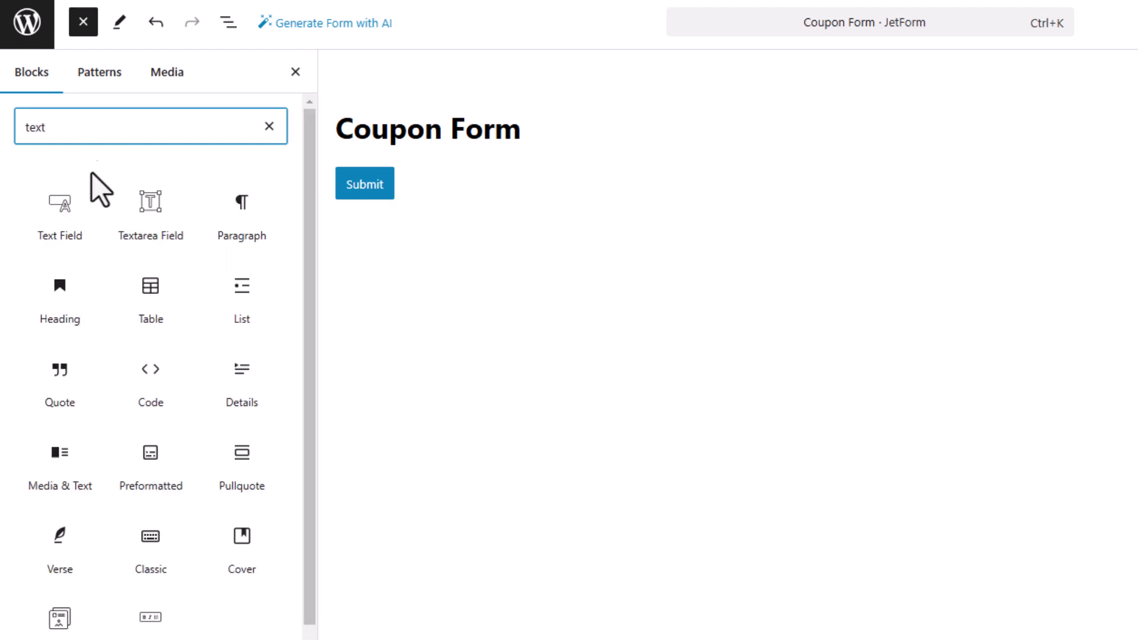
click(59, 228)
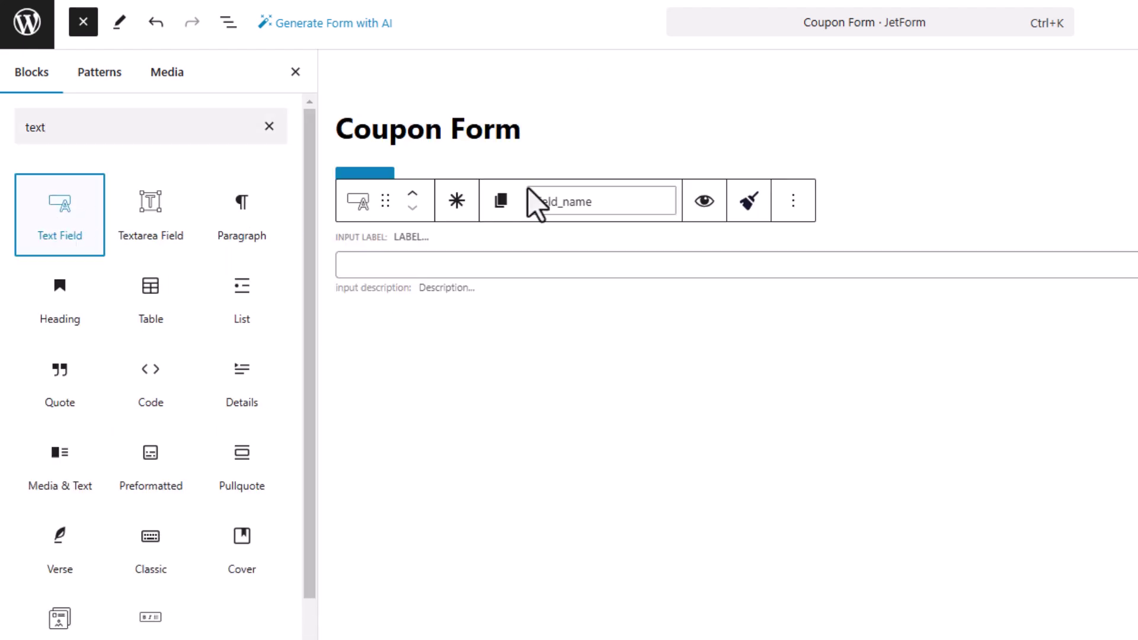
click(441, 236)
text(coupon code)
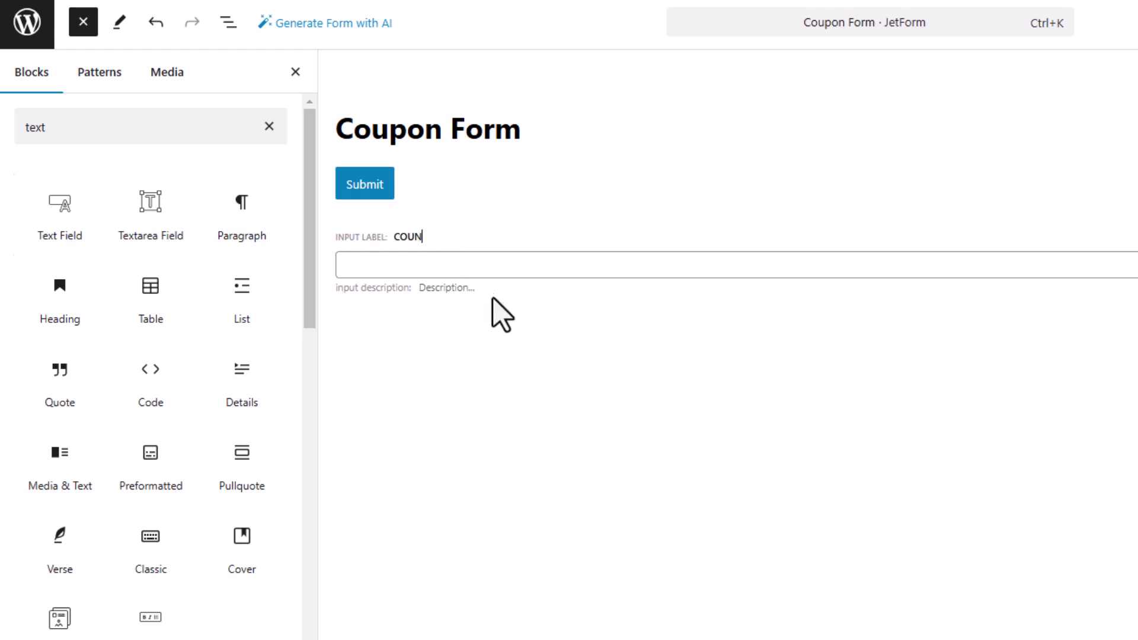
key(Tab)
double_click(602, 202)
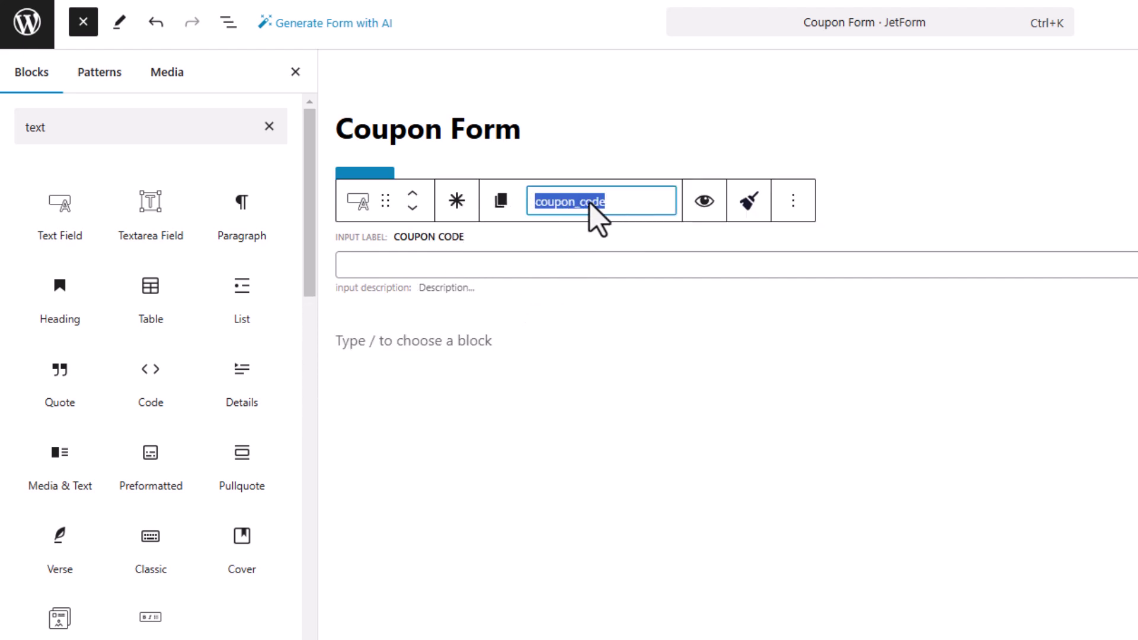
click(574, 300)
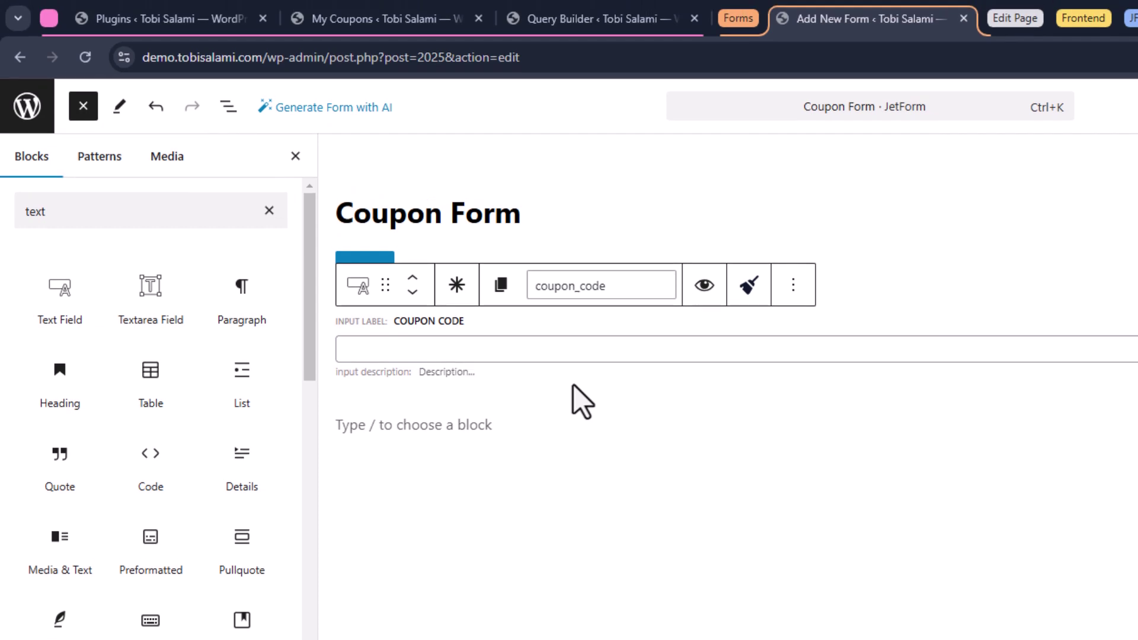
- Insert a Hidden Field below the coupon code field and name it coupon_value_percentage
click(408, 19)
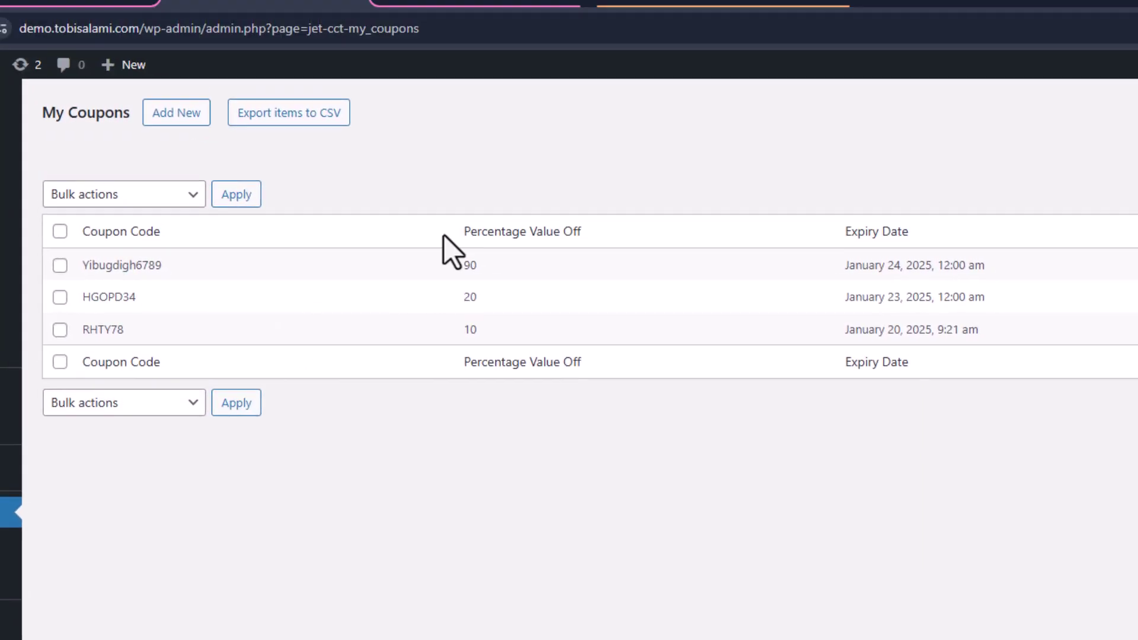
click(664, 3)
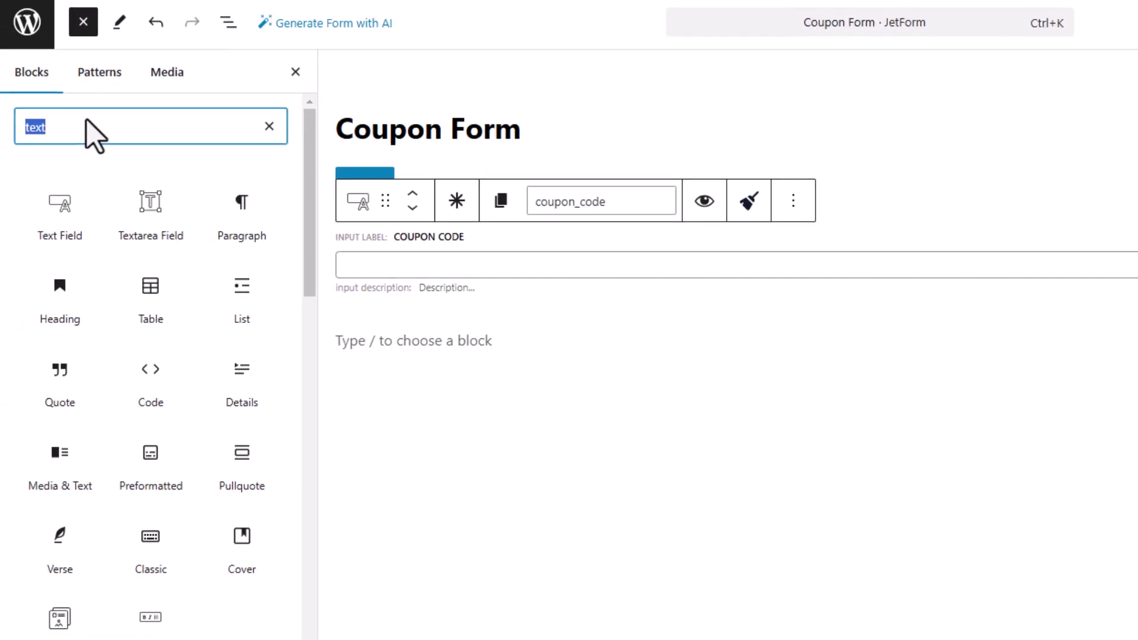
text(hidde)
drag(87, 198, 496, 293)
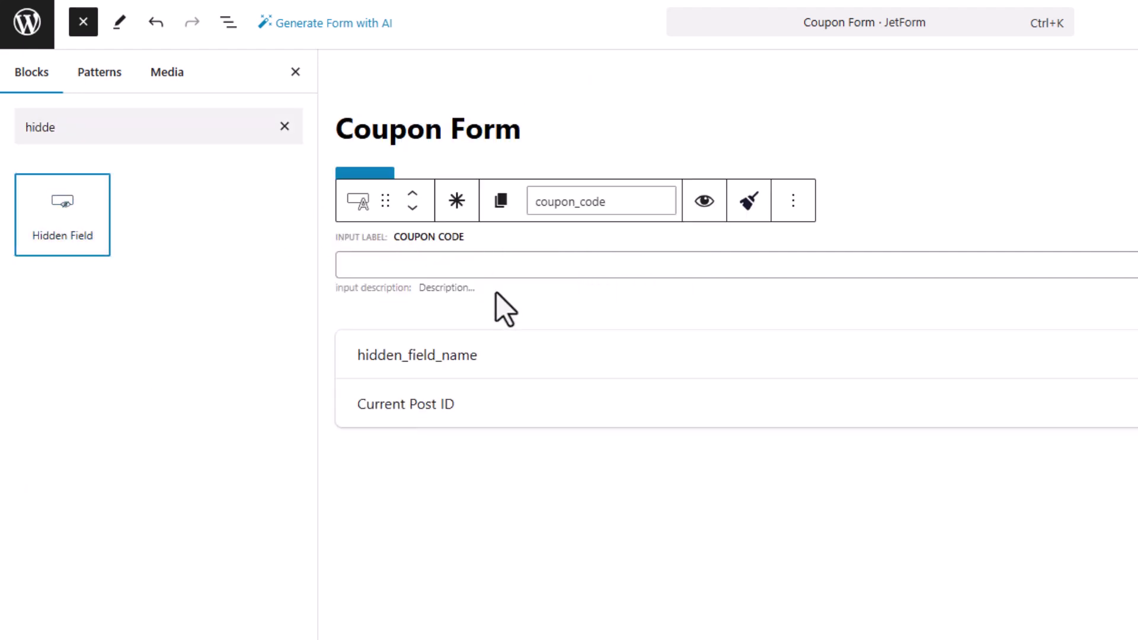
double_click(417, 357)
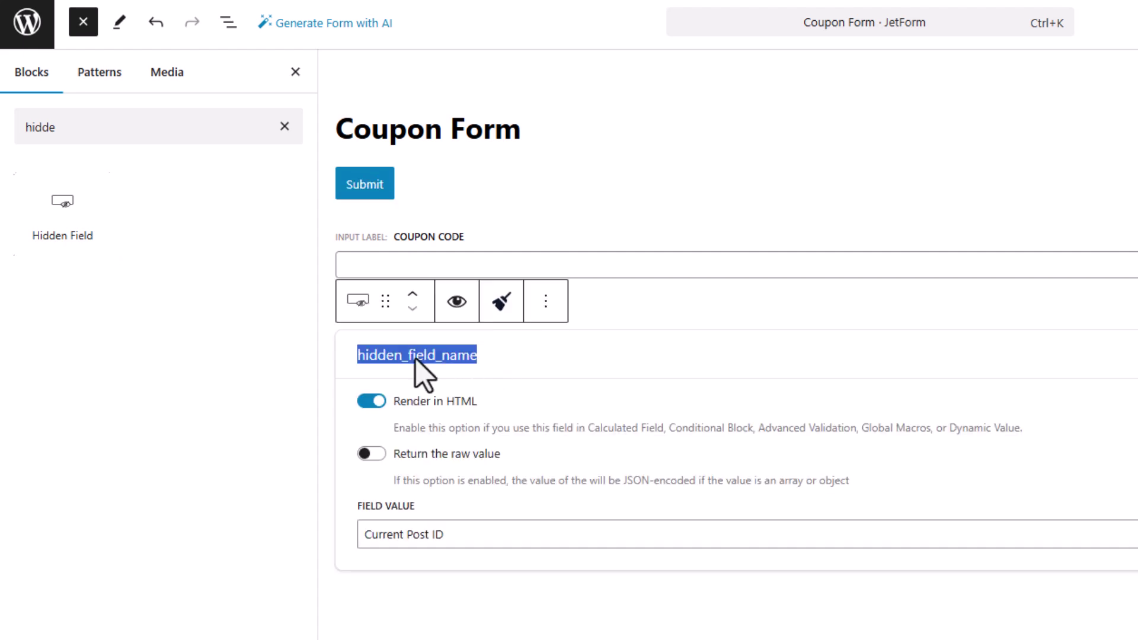
text(coupon)
text(_value_)
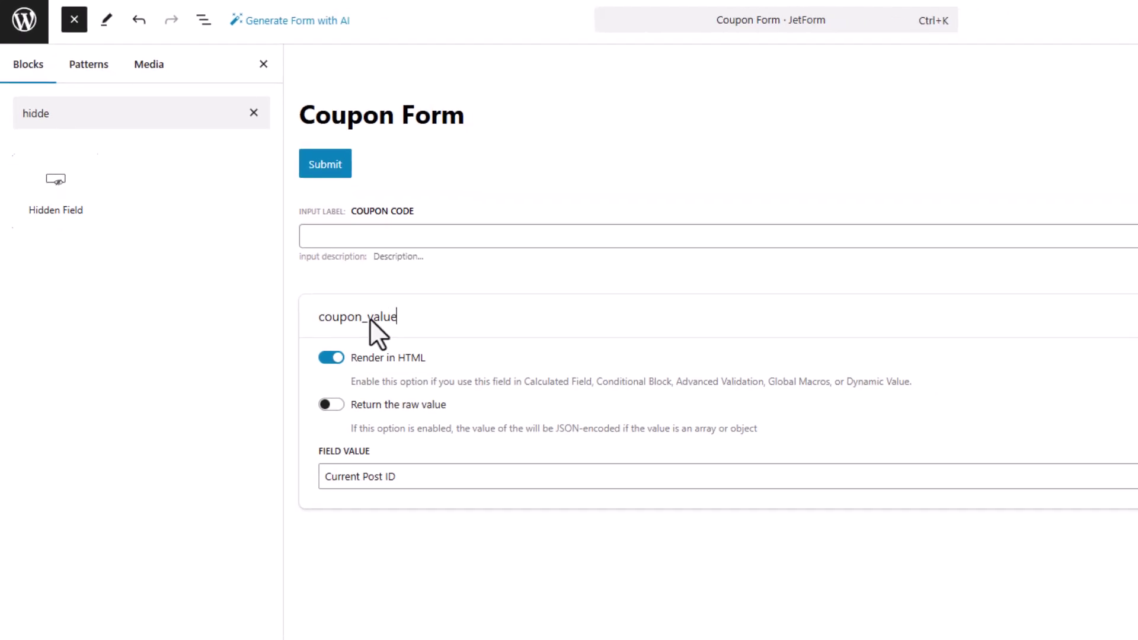
text(percentage)
- Set the coupon_value_percentage hidden field's field value to Manual Input
click(543, 13)
click(379, 14)
click(596, 5)
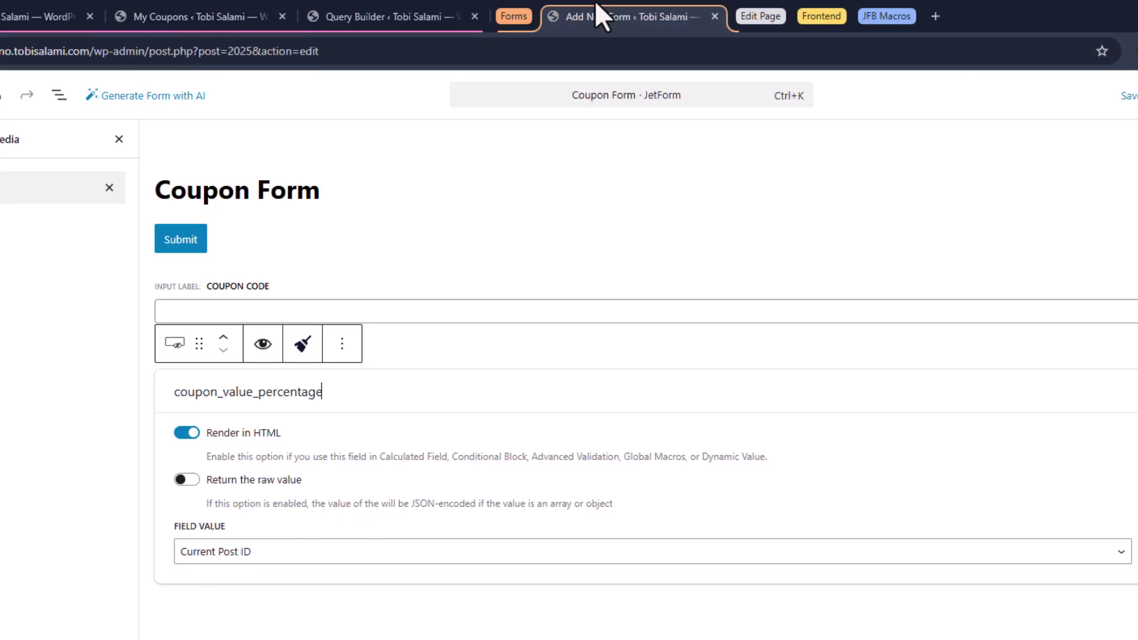
click(256, 553)
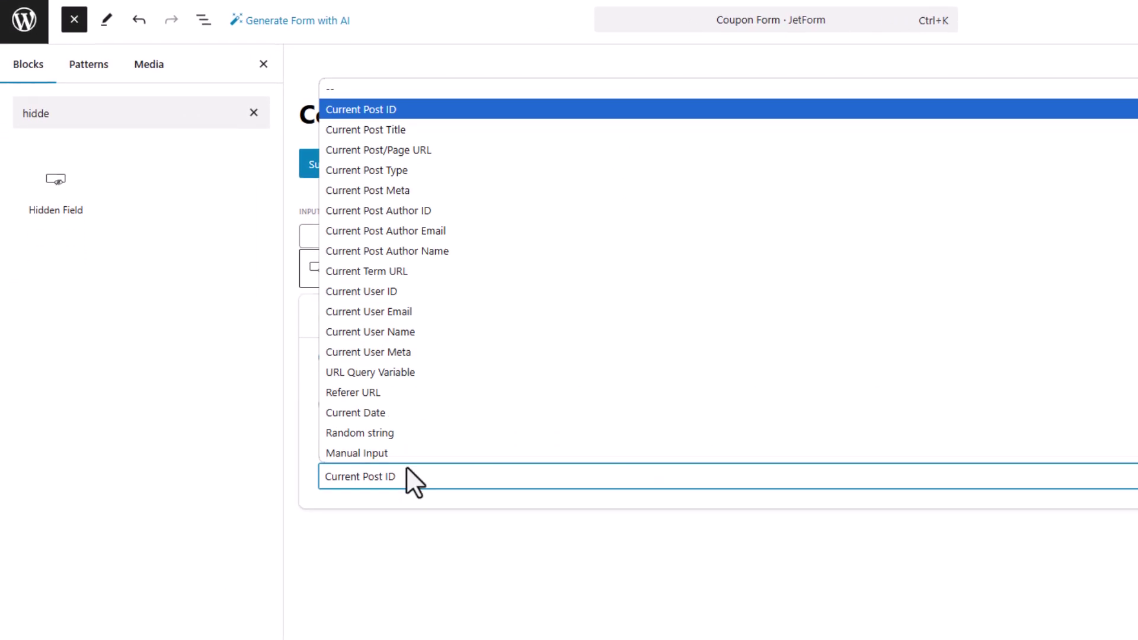
click(364, 453)
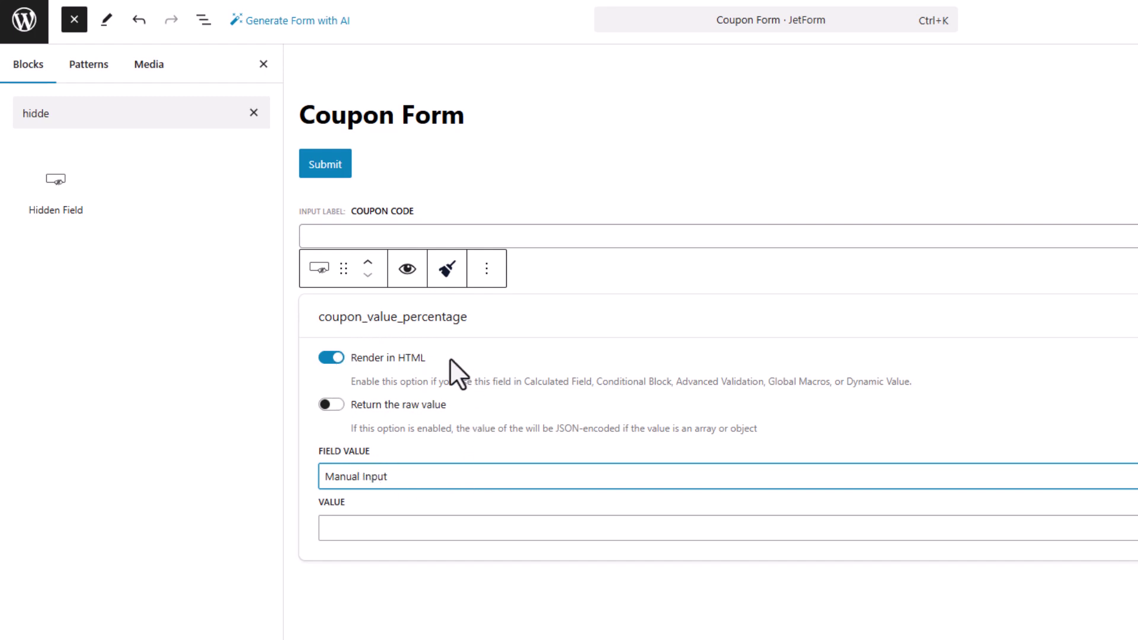
- Open the Field updater settings of the coupon_value_percentage hidden field
click(452, 238)
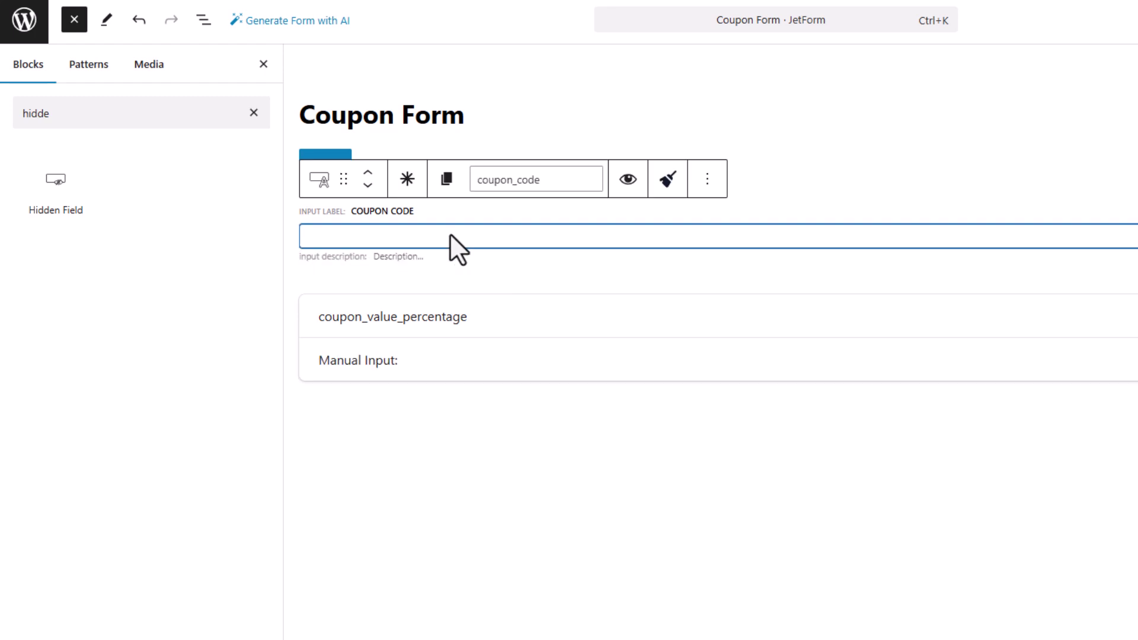
click(460, 343)
scroll(1054, 211, down, 3)
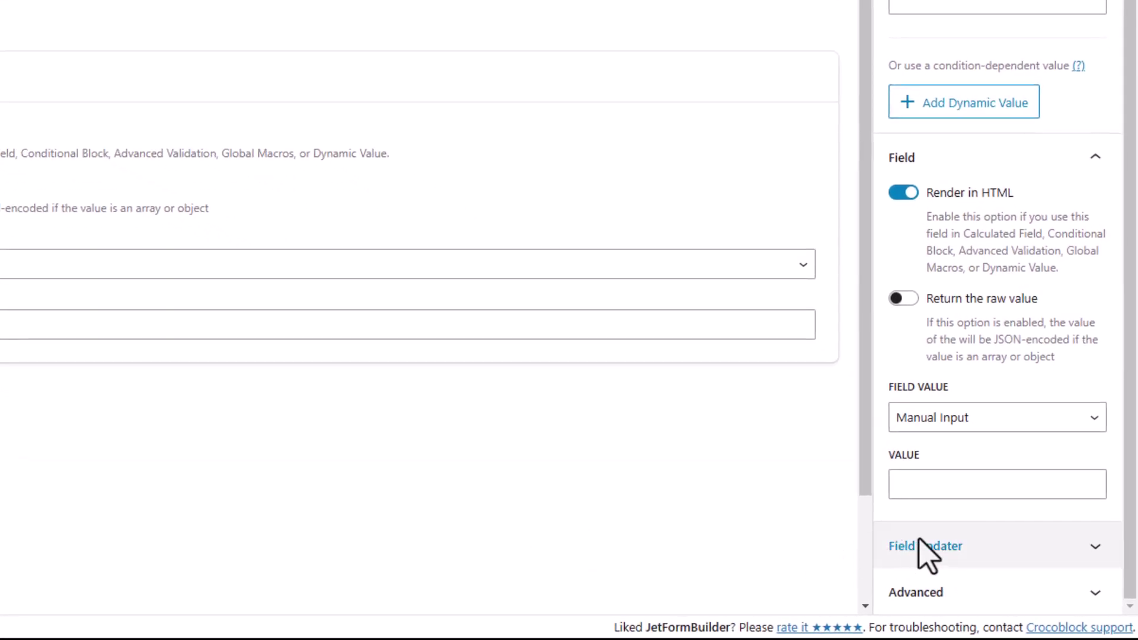
click(983, 548)
scroll(978, 534, down, 1)
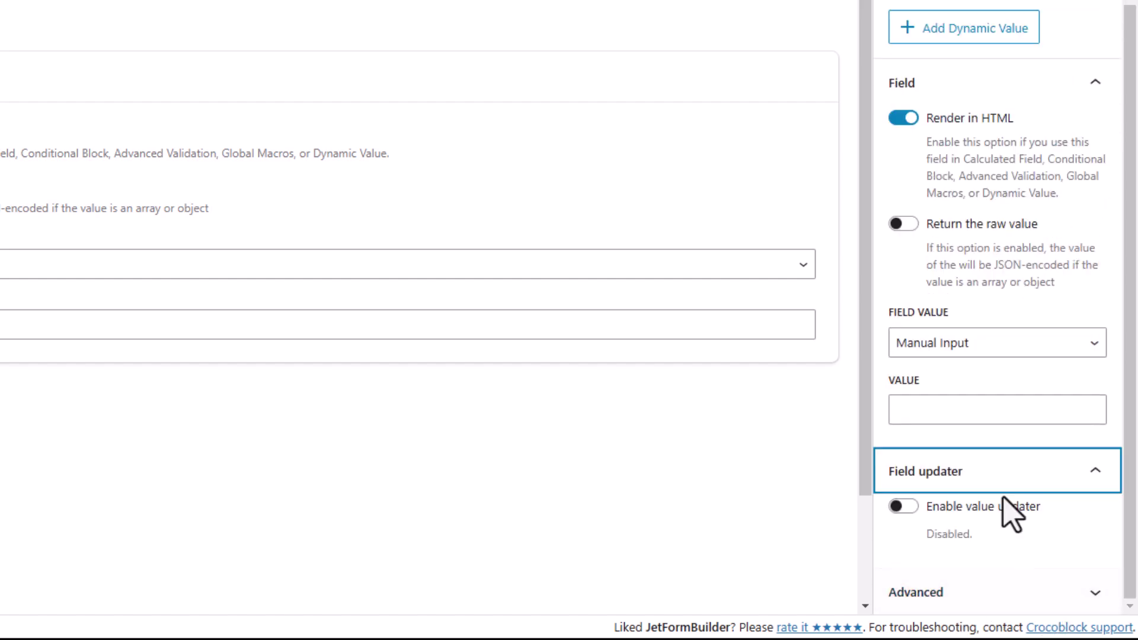
- Check the active plugins for JetFormBuilder - Update Fields and return to the form editor
click(112, 8)
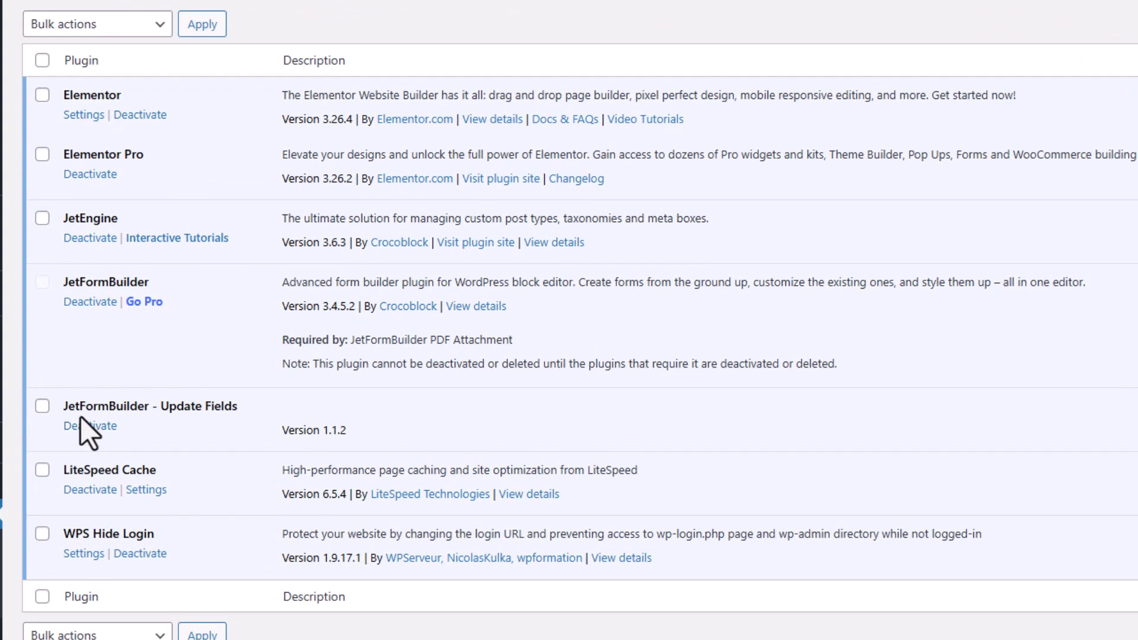
drag(59, 403, 245, 405)
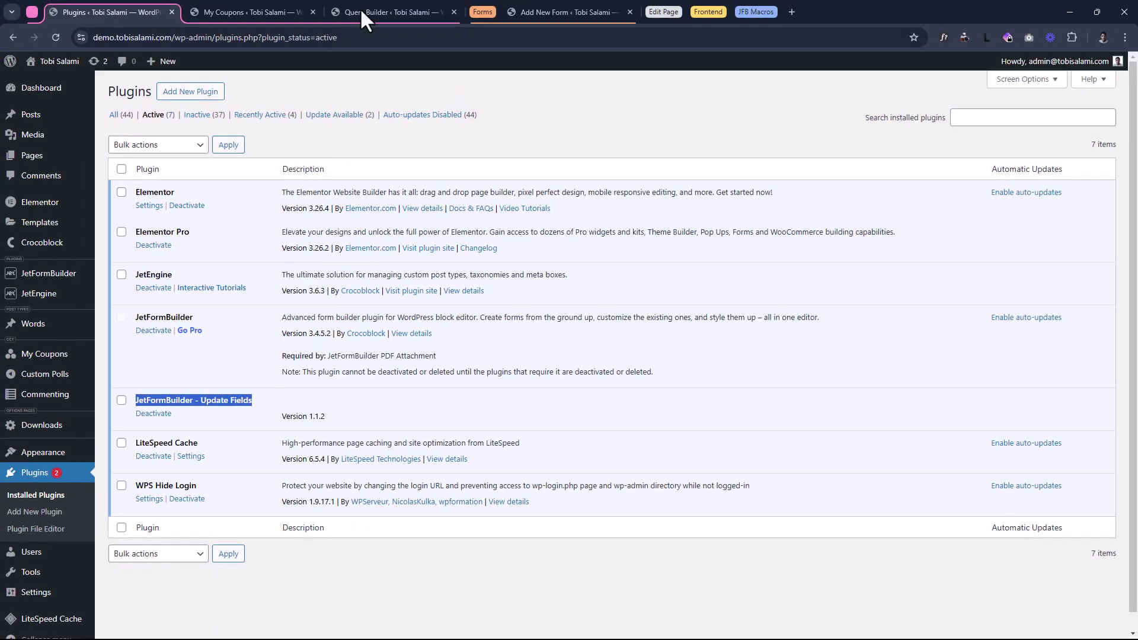
click(564, 12)
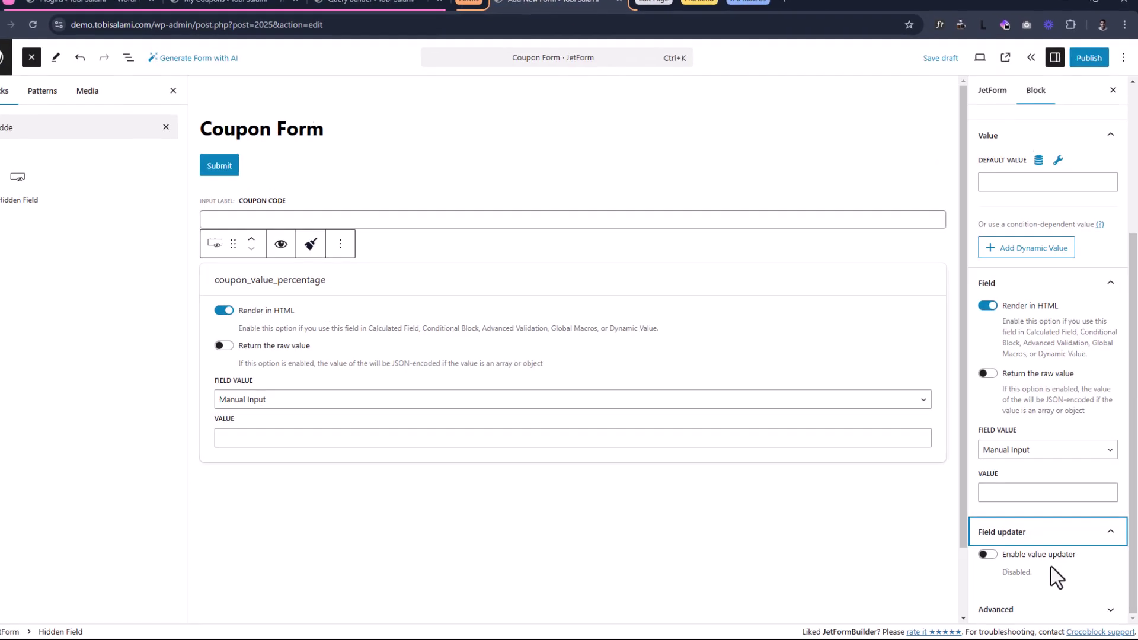
- Enable the value updater for the coupon_value_percentage hidden field
click(912, 507)
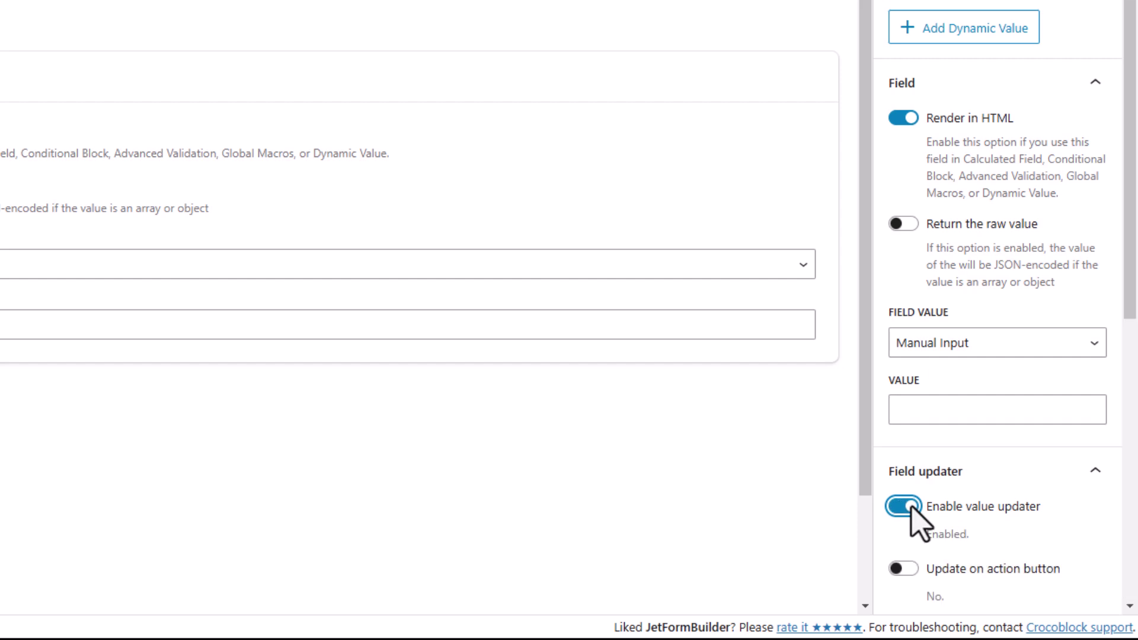
scroll(1018, 478, down, 5)
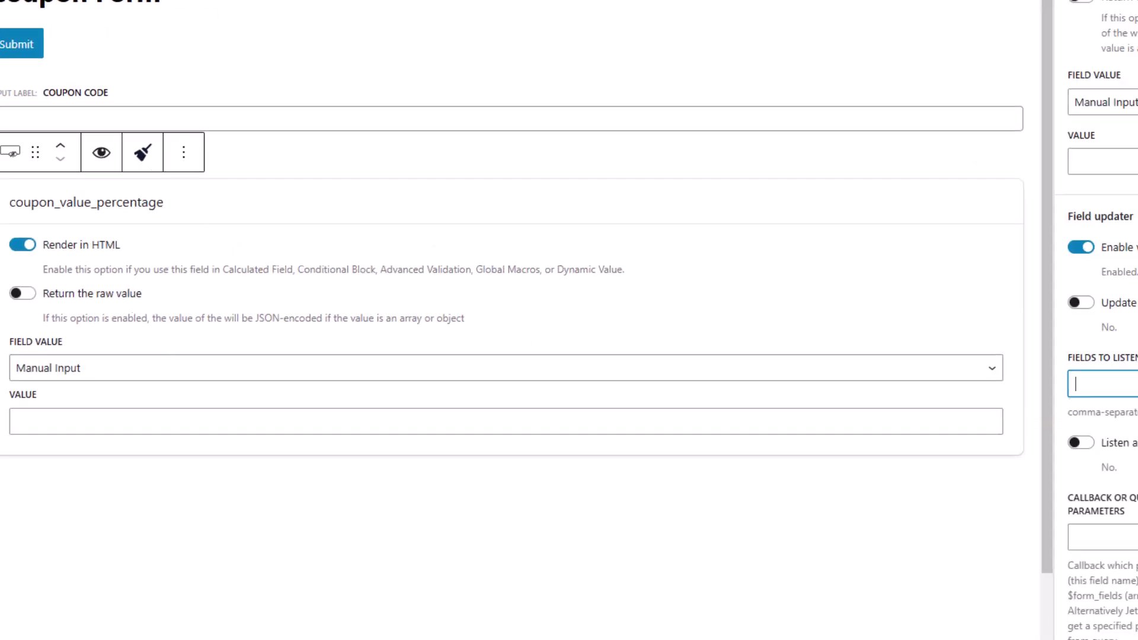
click(1012, 334)
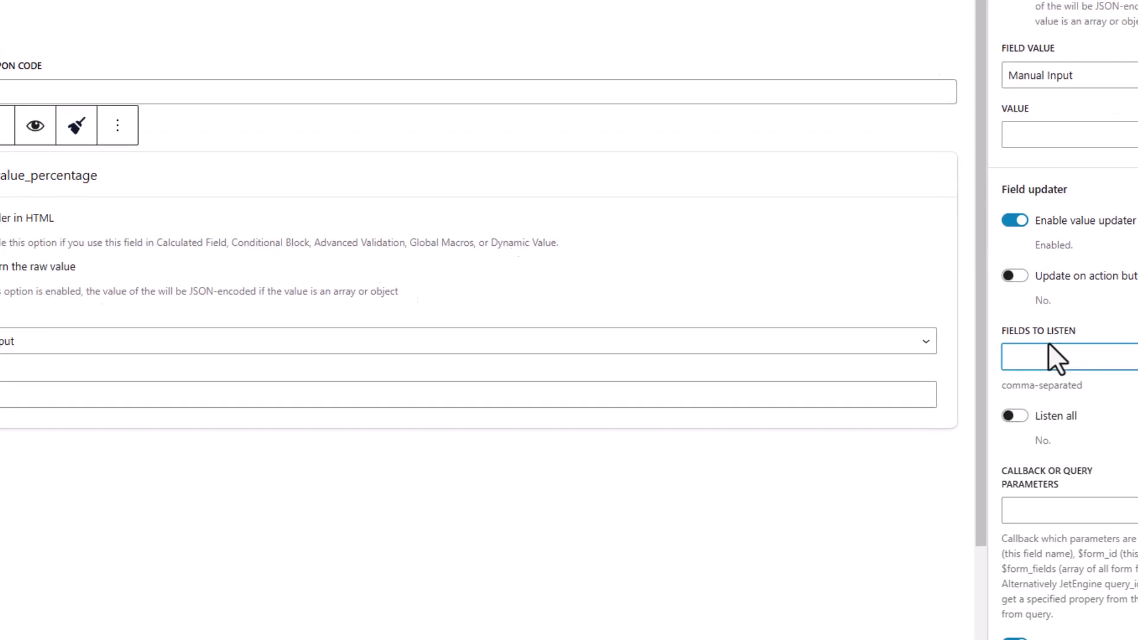
- Copy the Coupon Code field's name and enter coupon_code as the hidden field's field to listen to
click(518, 228)
double_click(497, 180)
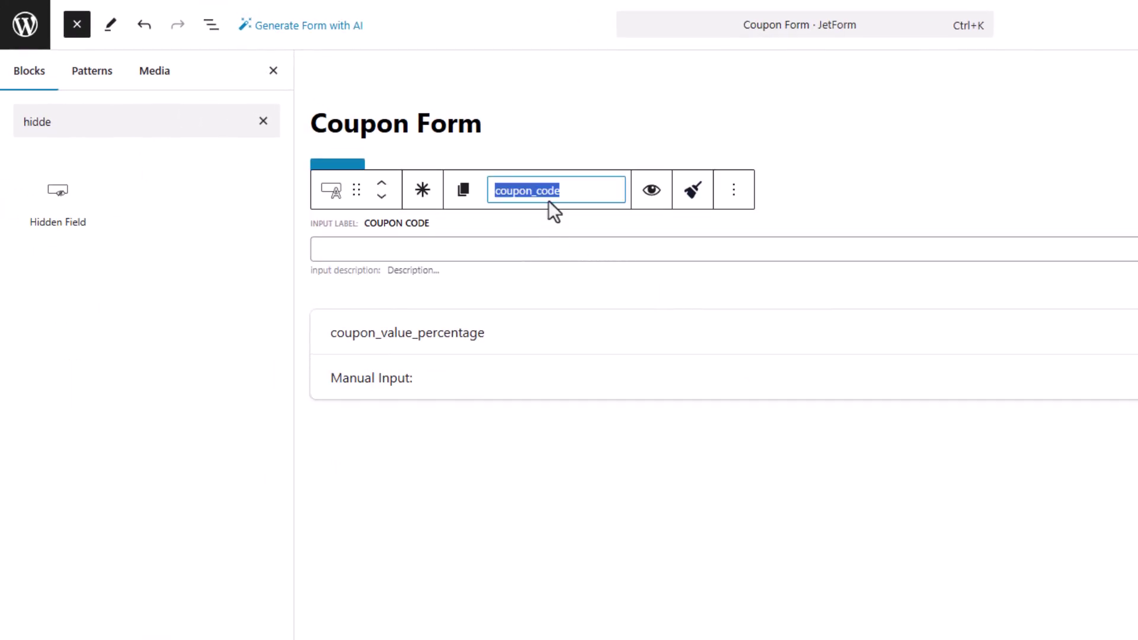
right_click(544, 193)
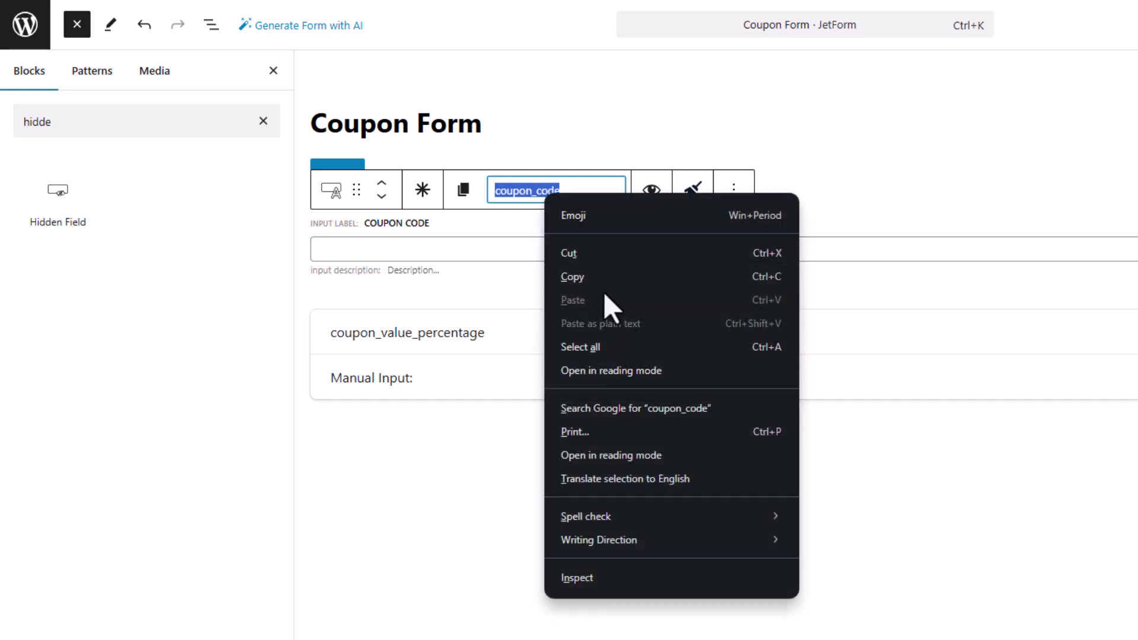
click(600, 280)
click(677, 347)
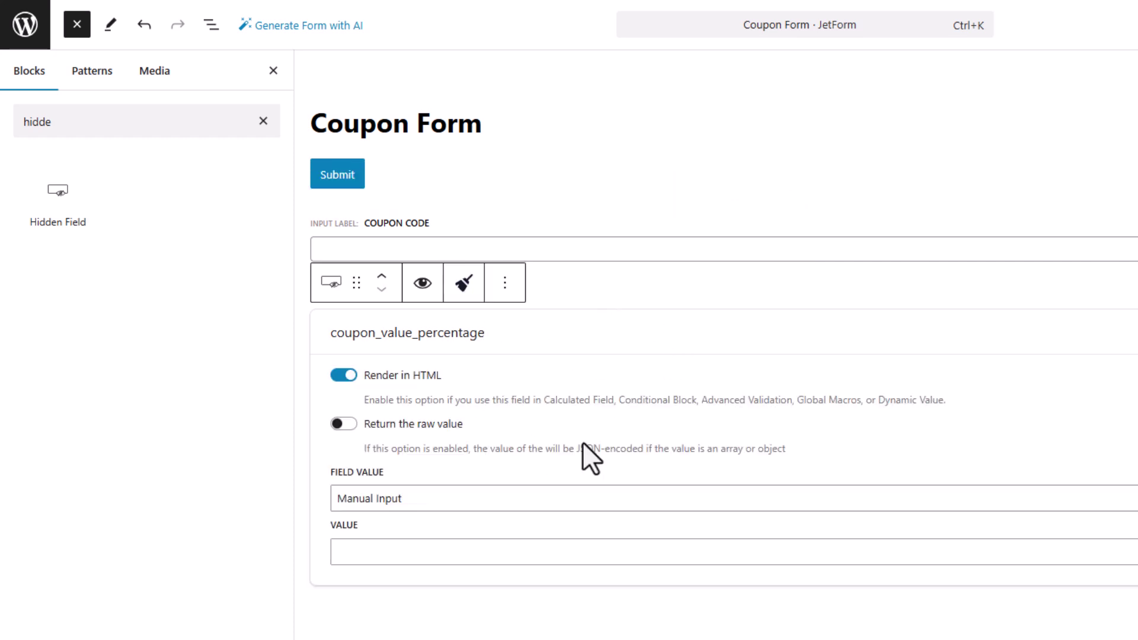
click(1004, 557)
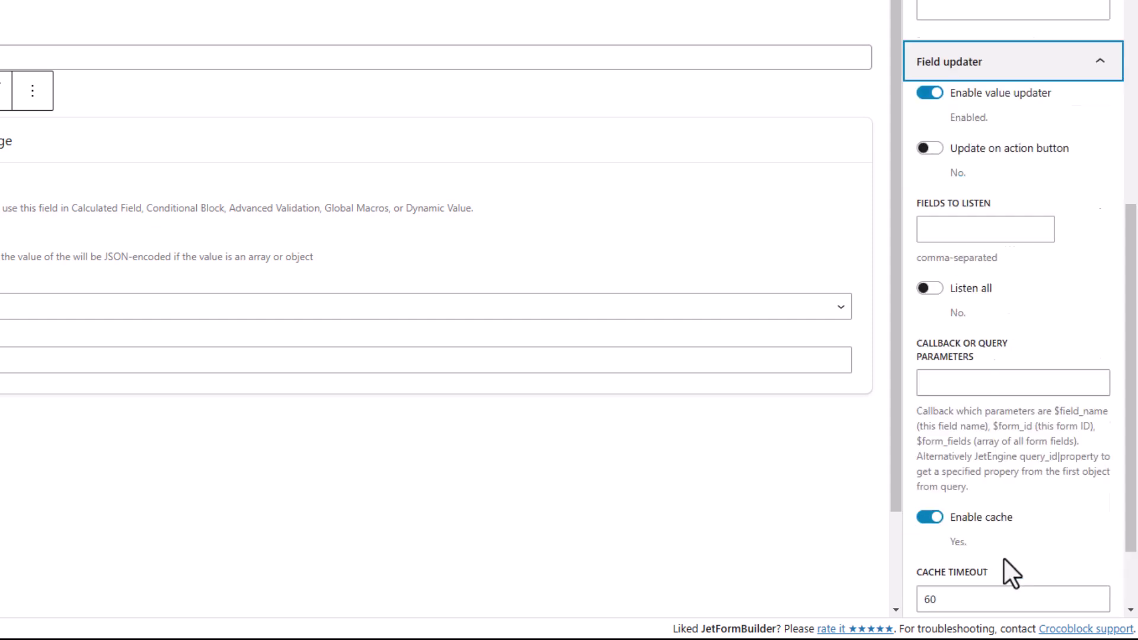
click(970, 166)
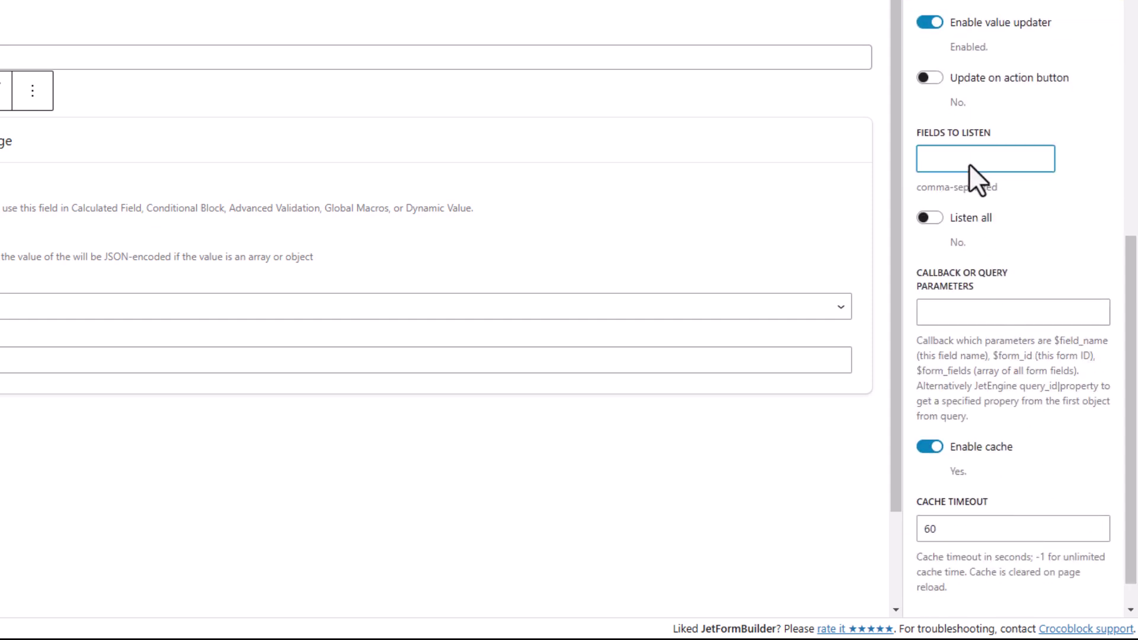
text(coupon_code)
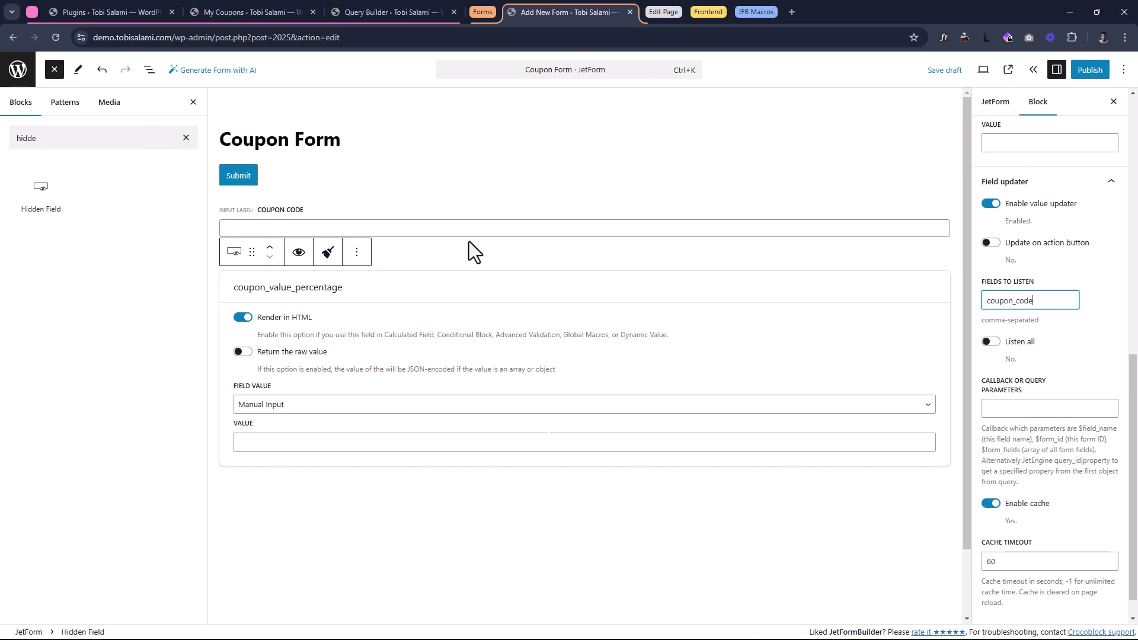
- Copy the Query of Coupons ID from its URL and enter 121| in the hidden field's callback or query parameters
click(394, 11)
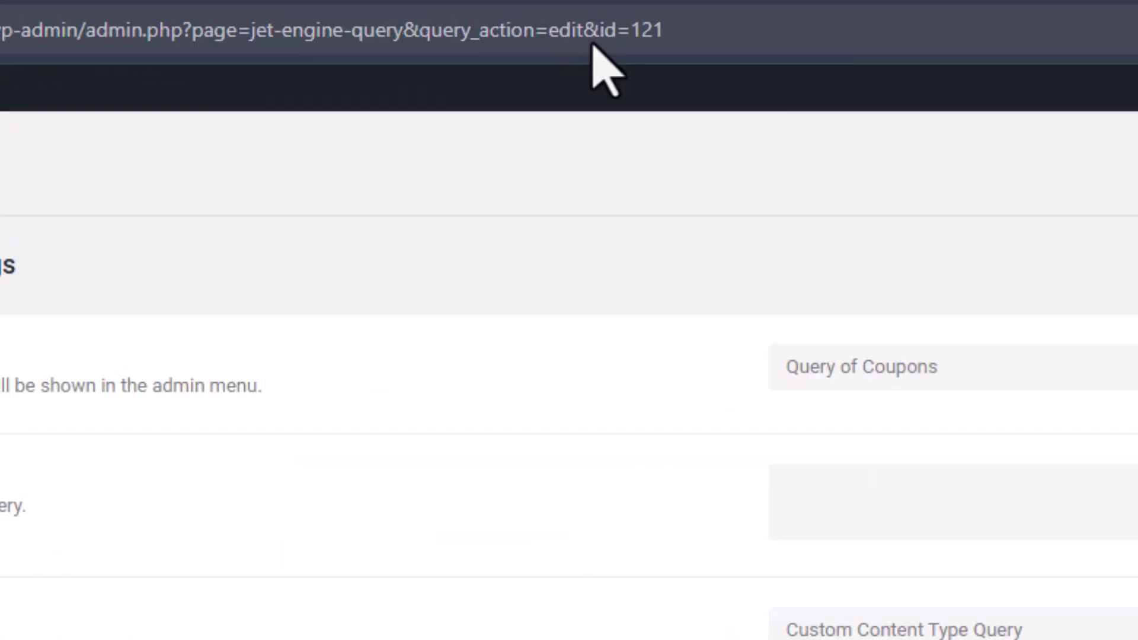
double_click(529, 22)
click(548, 21)
double_click(752, 35)
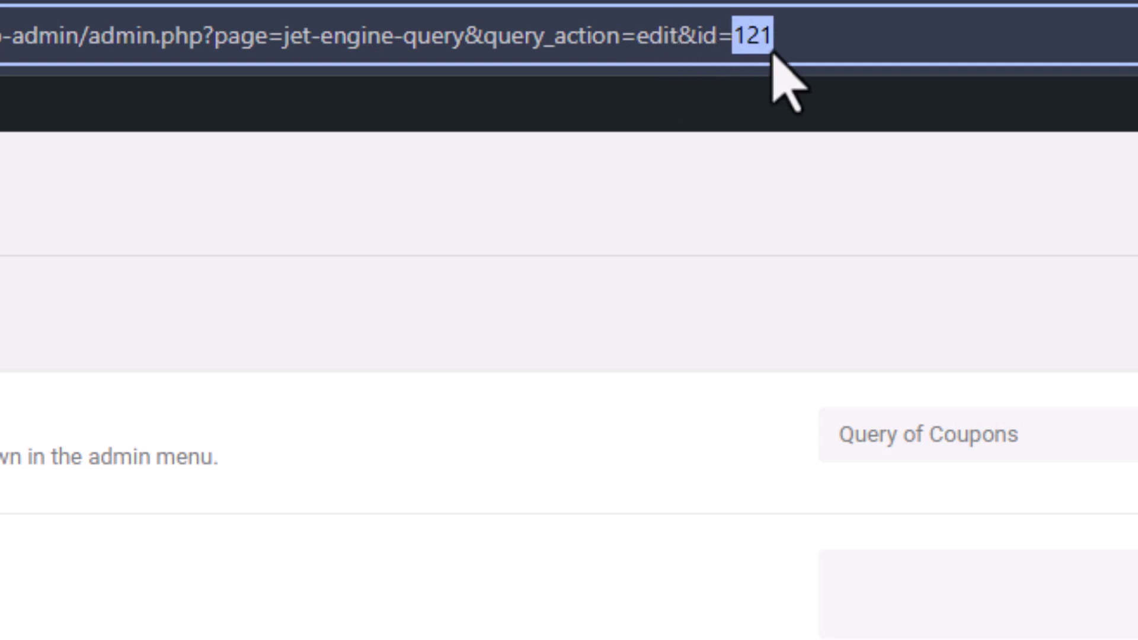
right_click(757, 36)
click(876, 368)
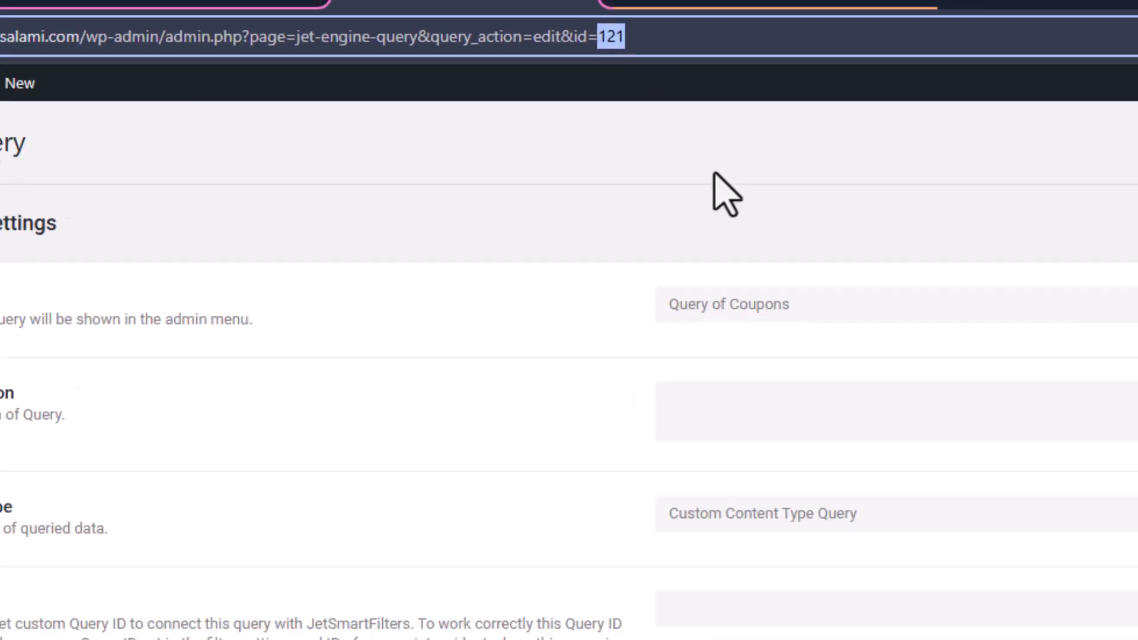
click(560, 12)
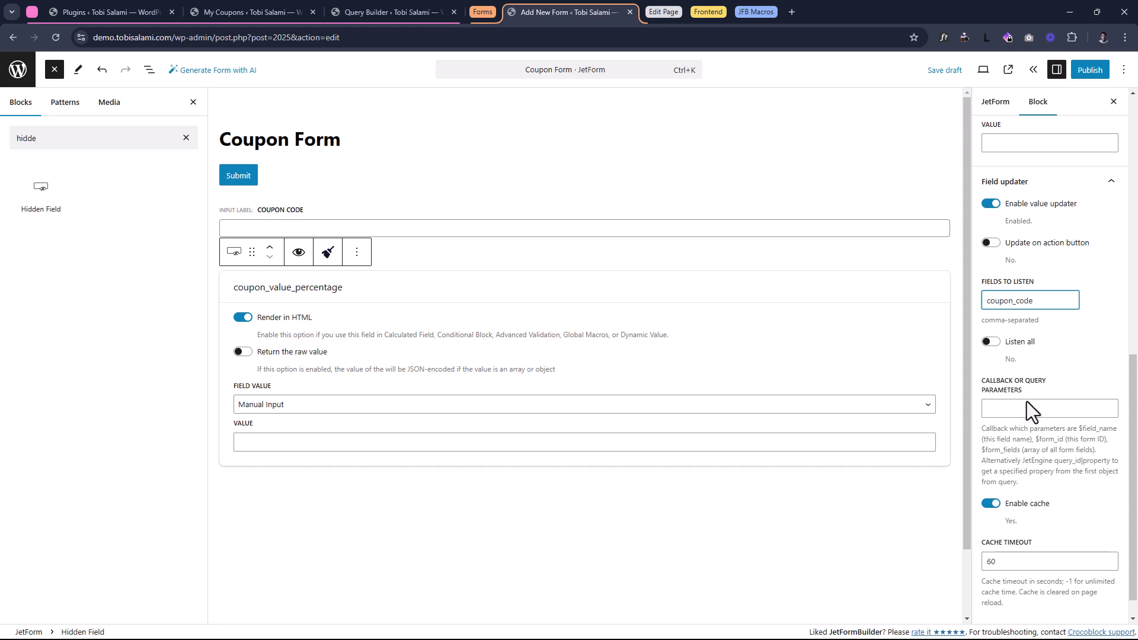
click(1027, 406)
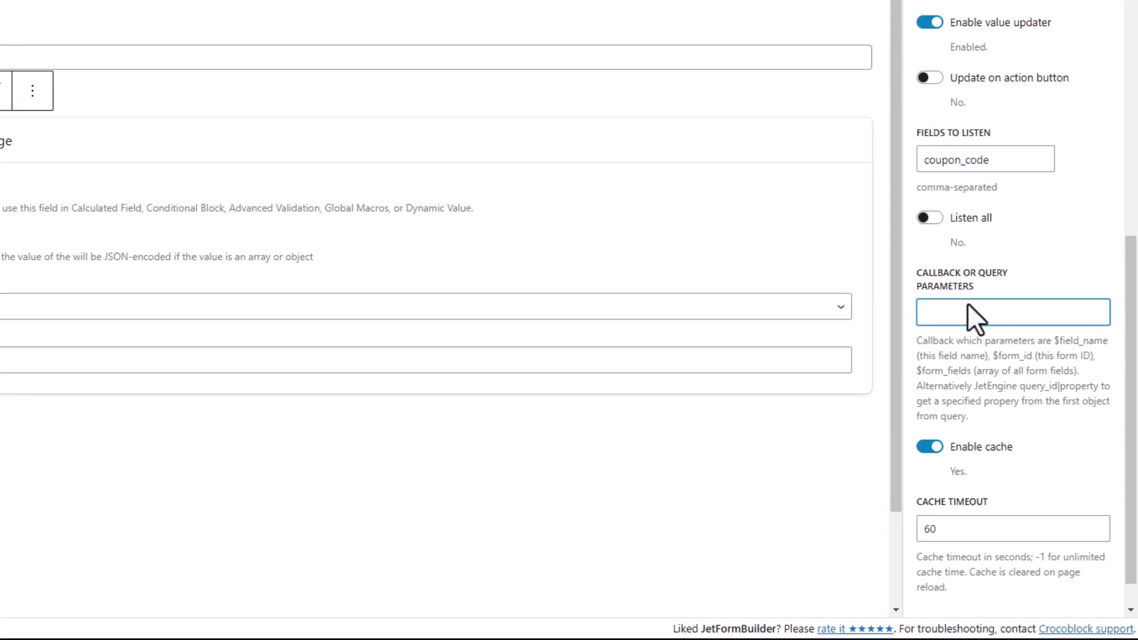
key(ctrl+v)
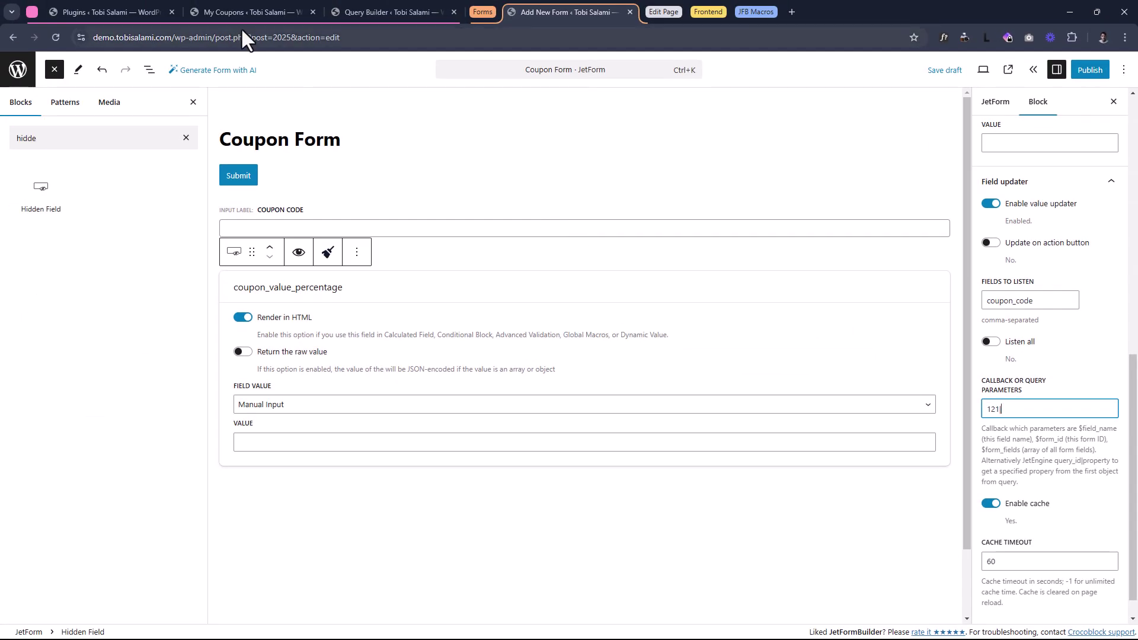
- Open the 90 percent coupon from the My Coupons list for editing in a separate browser tab
click(251, 10)
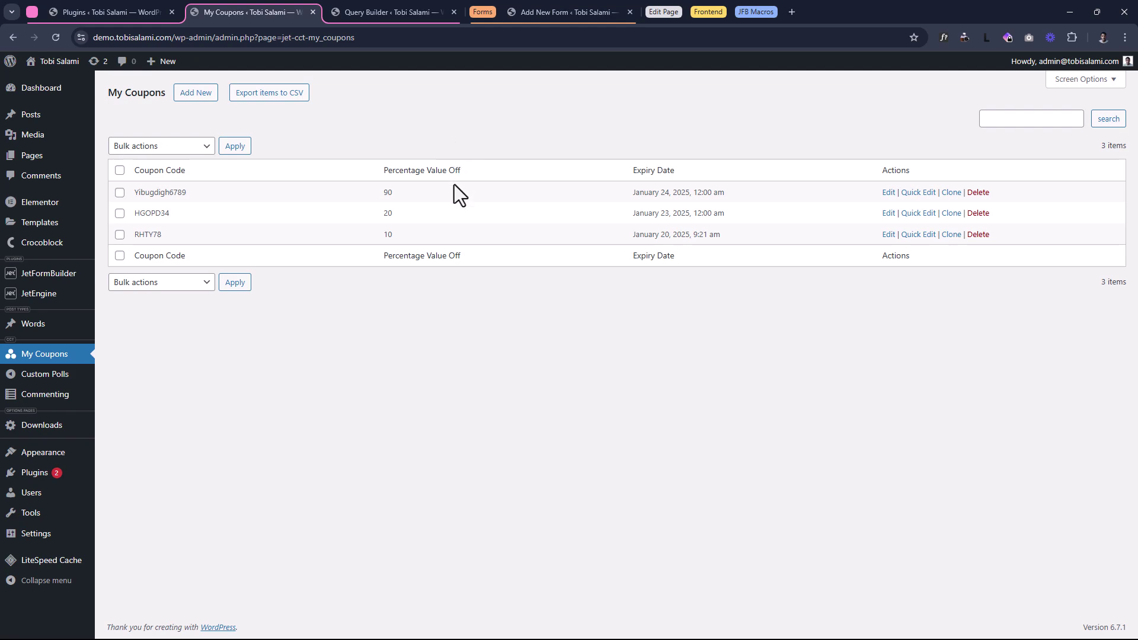
right_click(888, 192)
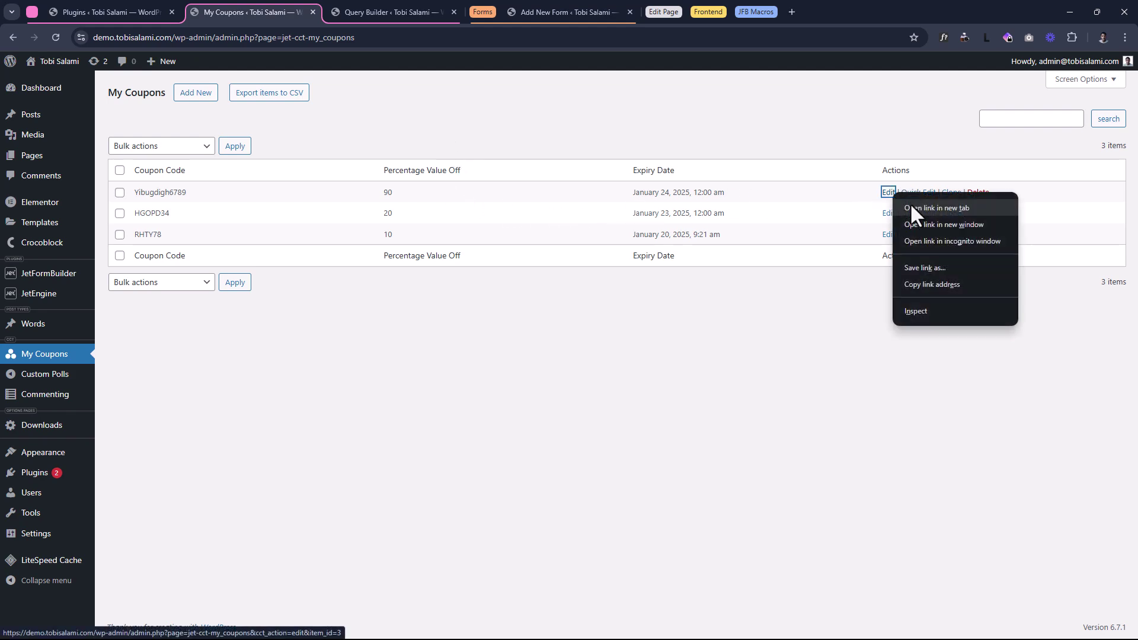
click(912, 203)
click(375, 2)
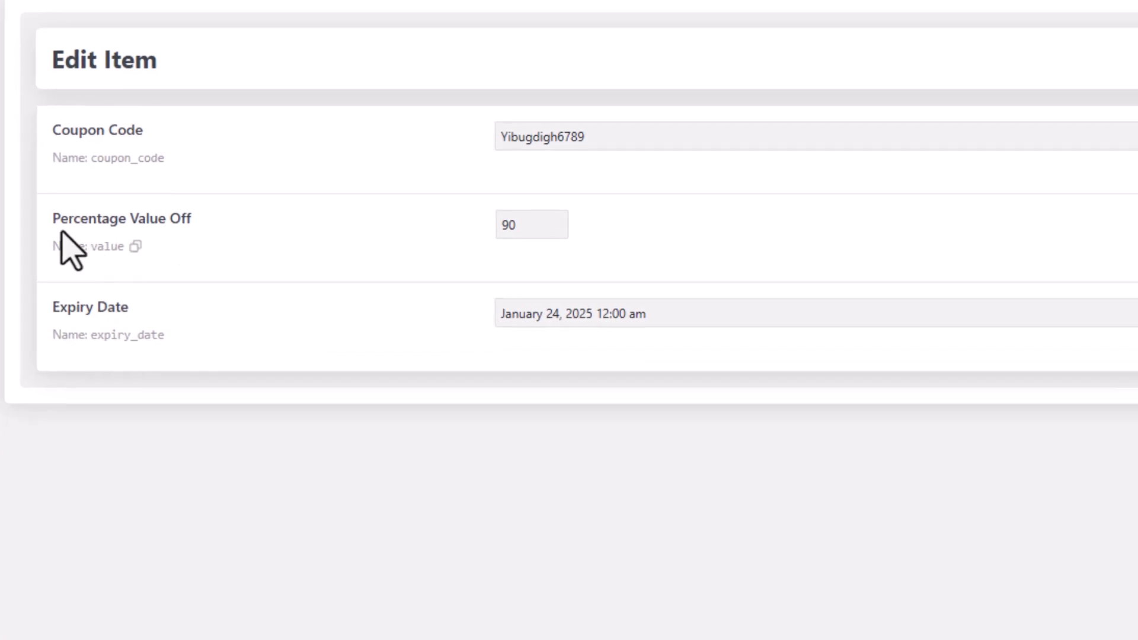
- Examine the coupon item's Percentage Value Off field to find its field name
drag(50, 220, 178, 241)
click(181, 255)
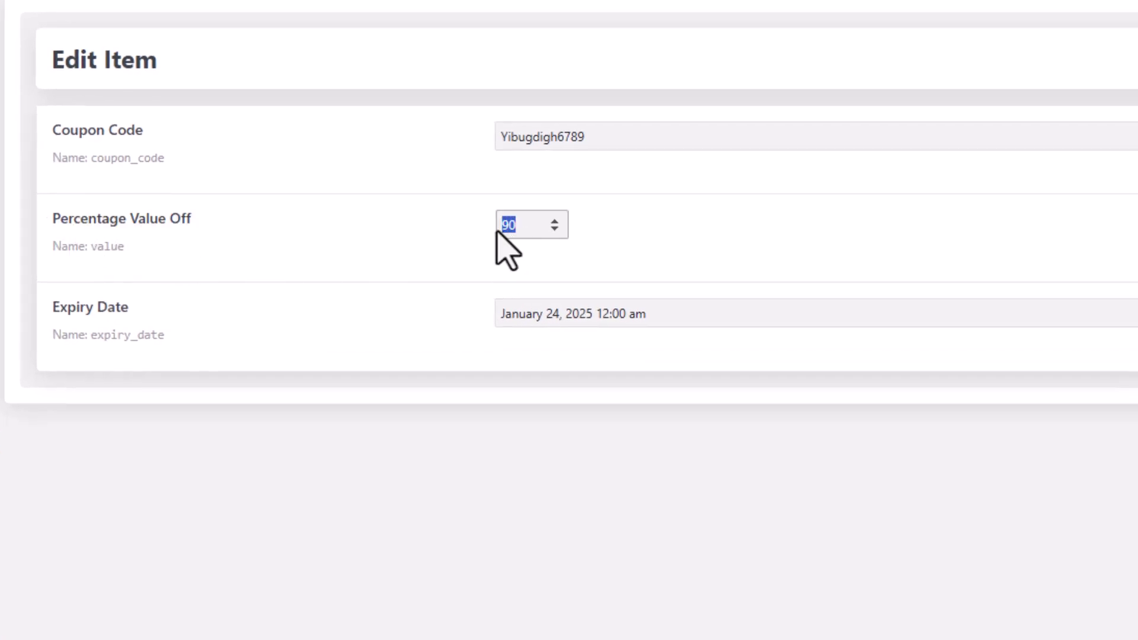
click(442, 218)
drag(633, 138, 452, 150)
click(453, 150)
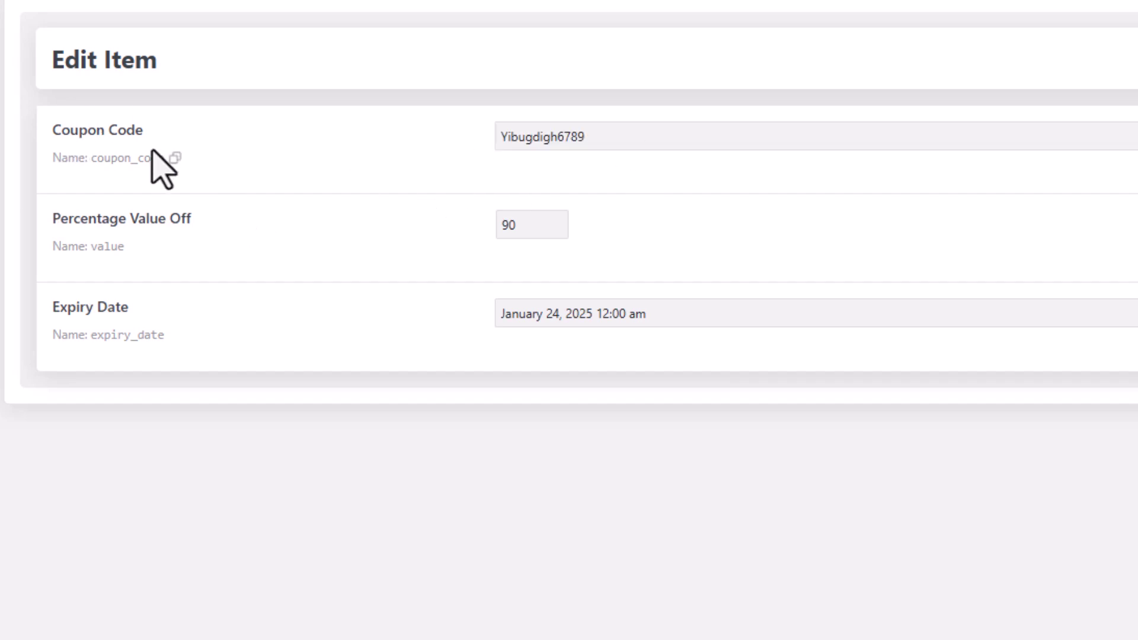
drag(51, 206, 211, 273)
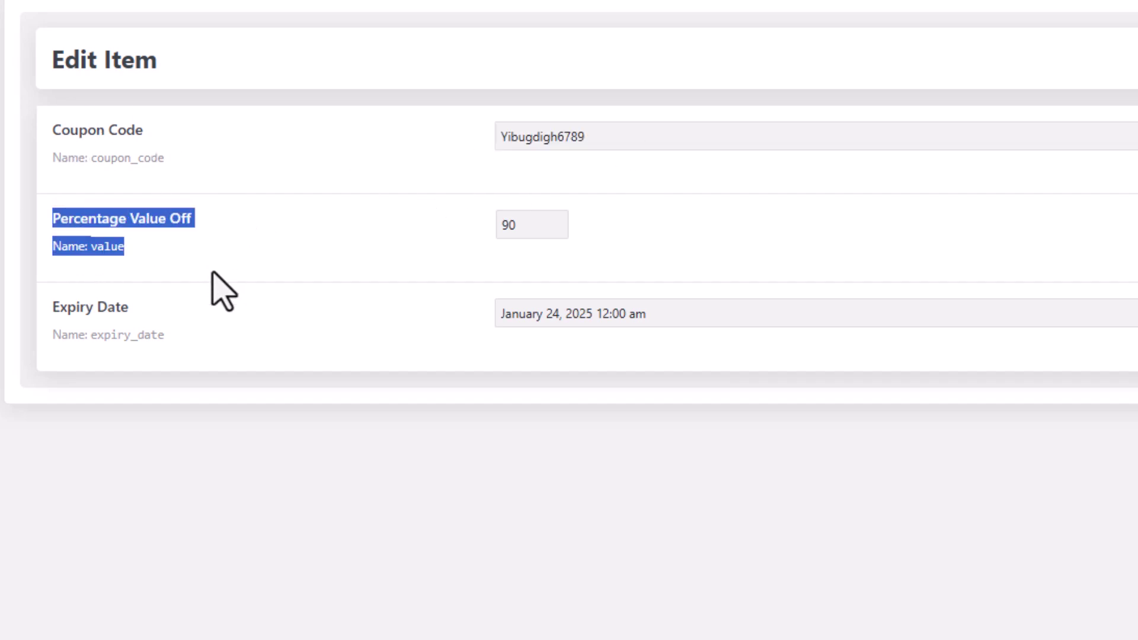
click(178, 259)
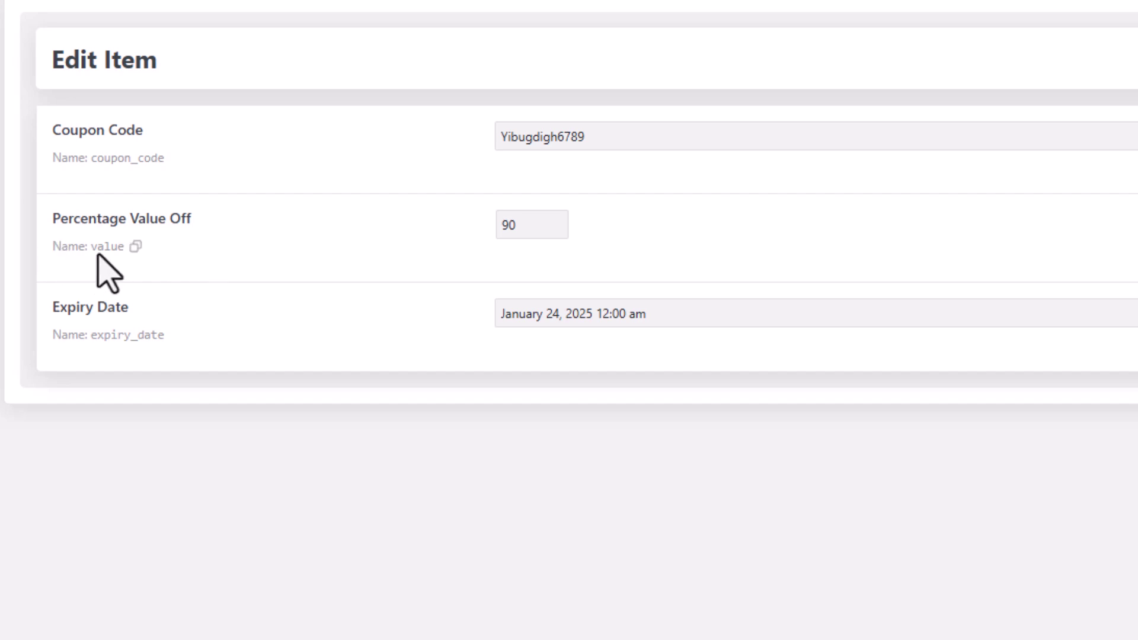
drag(51, 209, 170, 247)
click(169, 248)
click(113, 249)
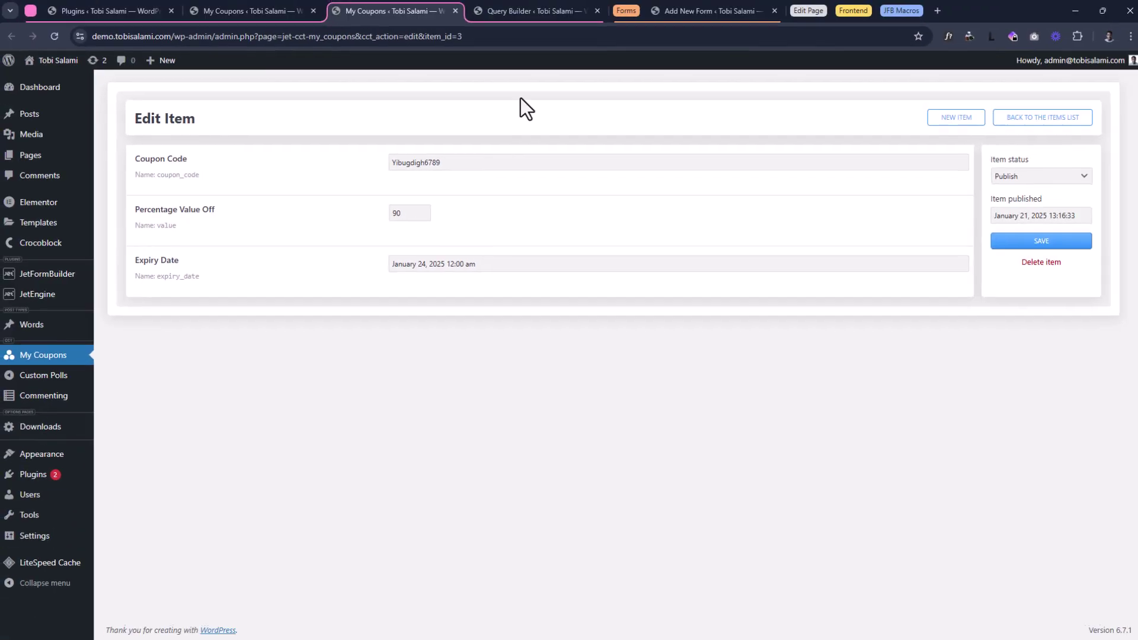
- Return to the form editor and complete the hidden field's callback or query parameters as 121|value
click(537, 11)
click(682, 11)
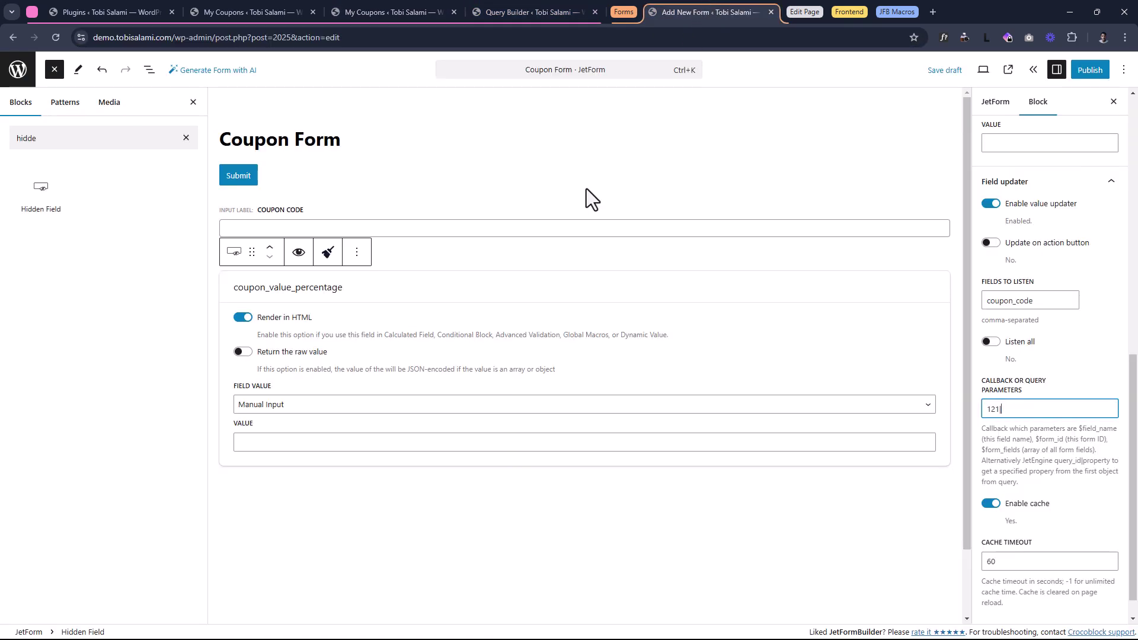
text(value)
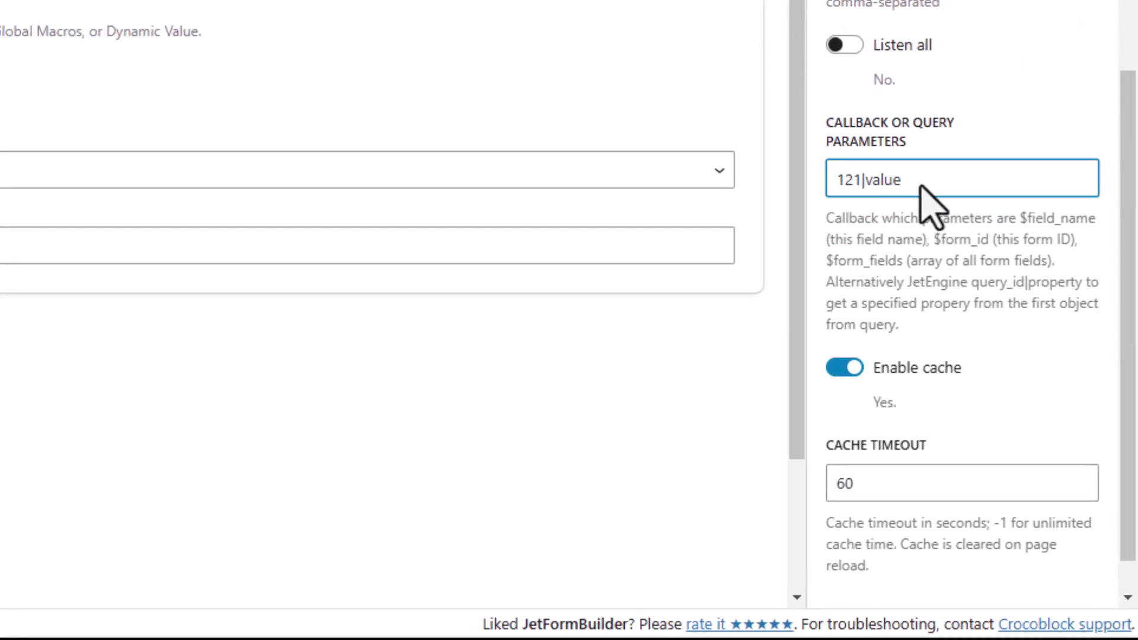
mouse_move(859, 181)
mouse_down()
mouse_move(838, 180)
mouse_move(870, 183)
mouse_up()
click(867, 176)
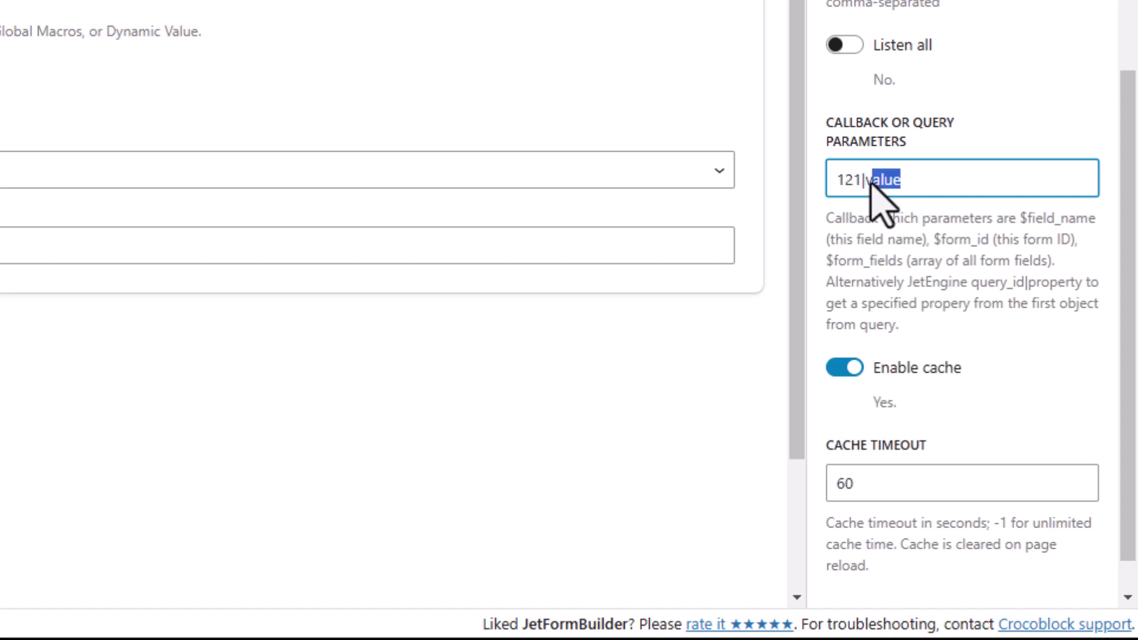
click(929, 184)
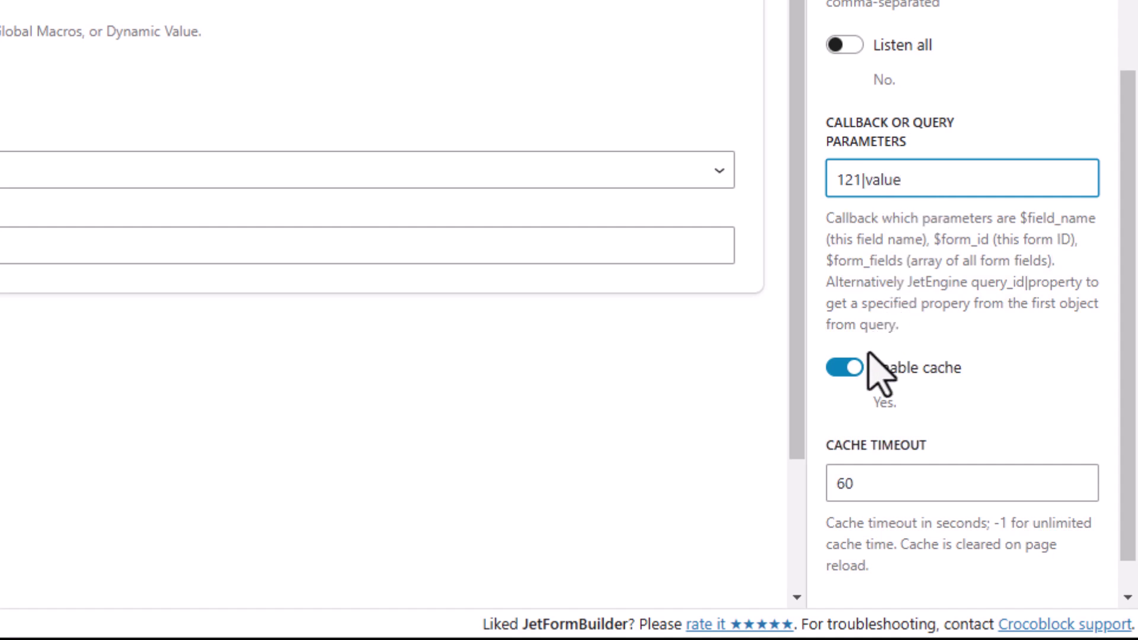
- Turn off the hidden field updater's cache and publish the Coupon Form
click(846, 369)
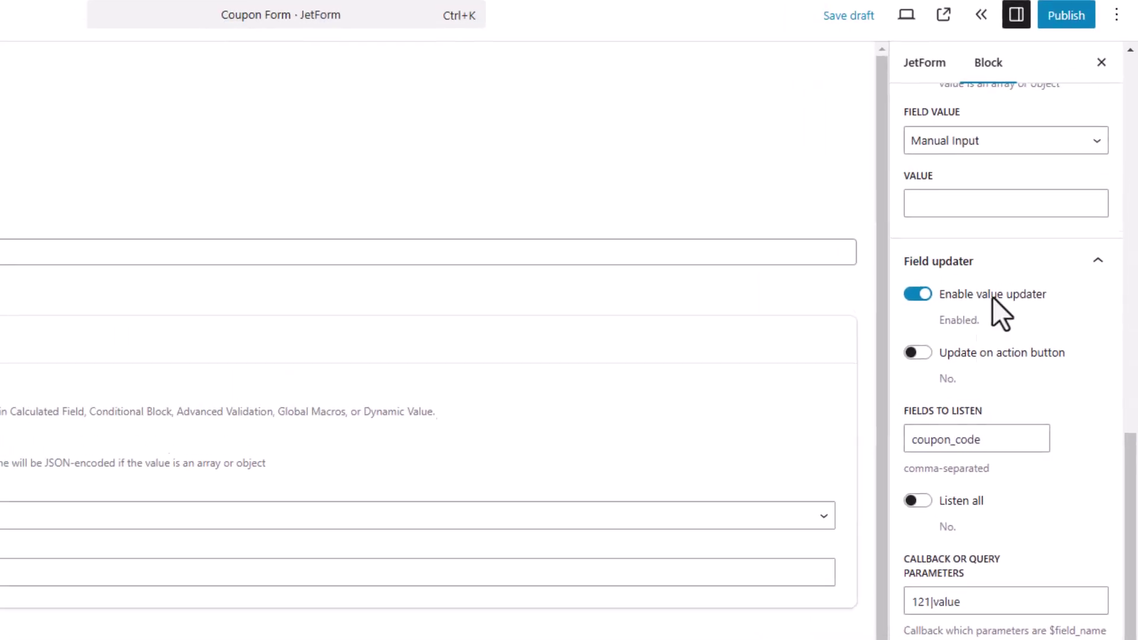
click(1071, 7)
click(1071, 8)
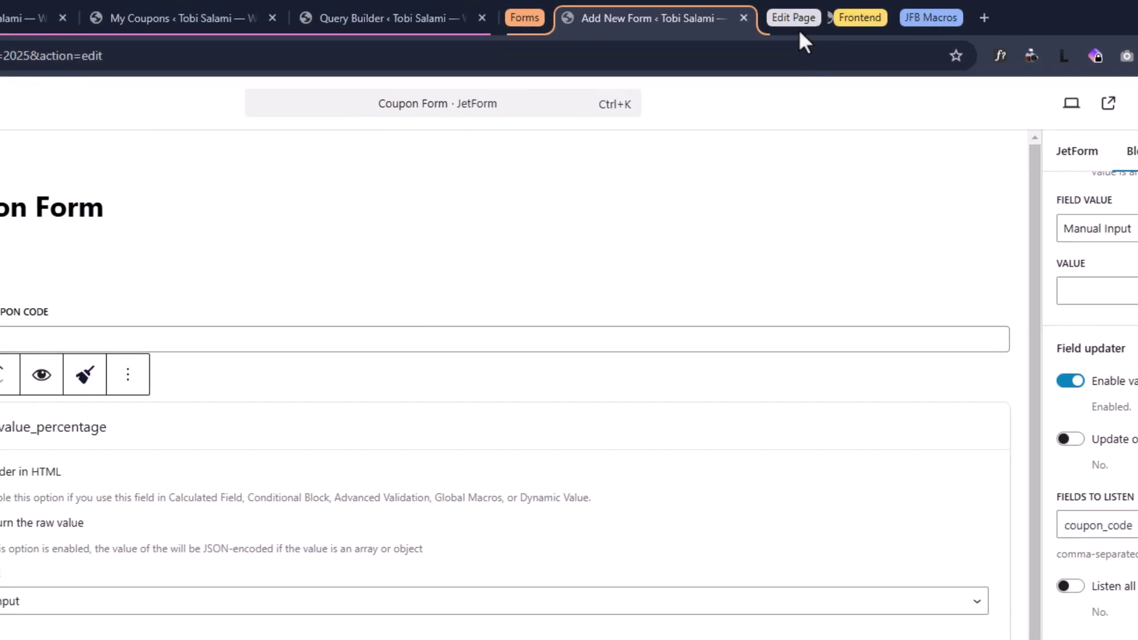
- Switch to the Sample Page in the Elementor editor and add a JetForm widget to its empty container
click(798, 20)
click(844, 19)
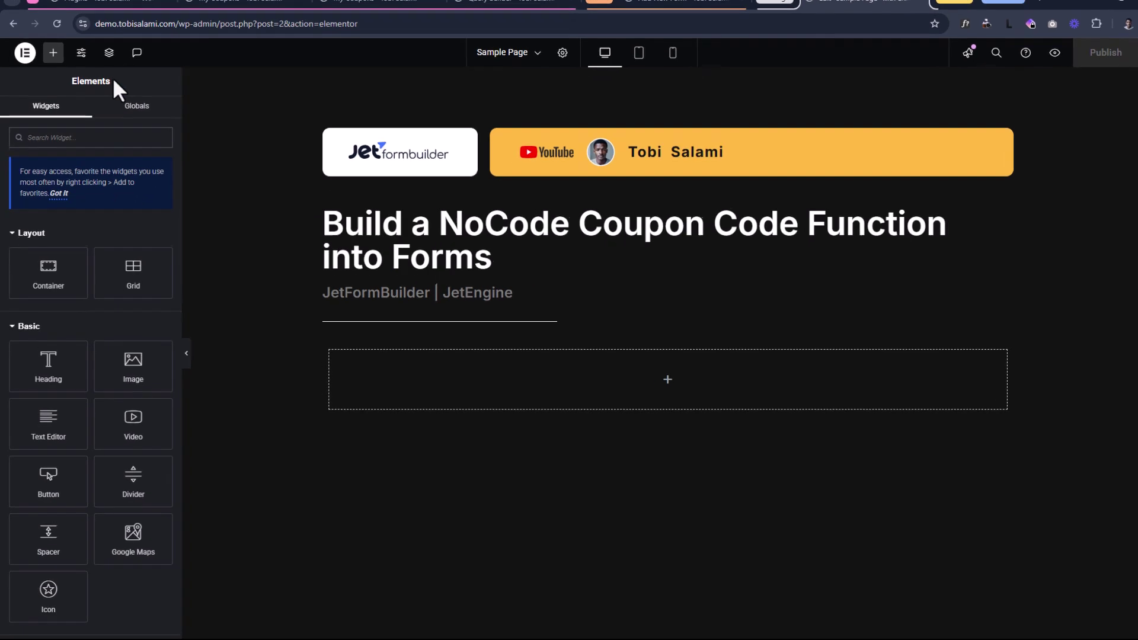
text(form)
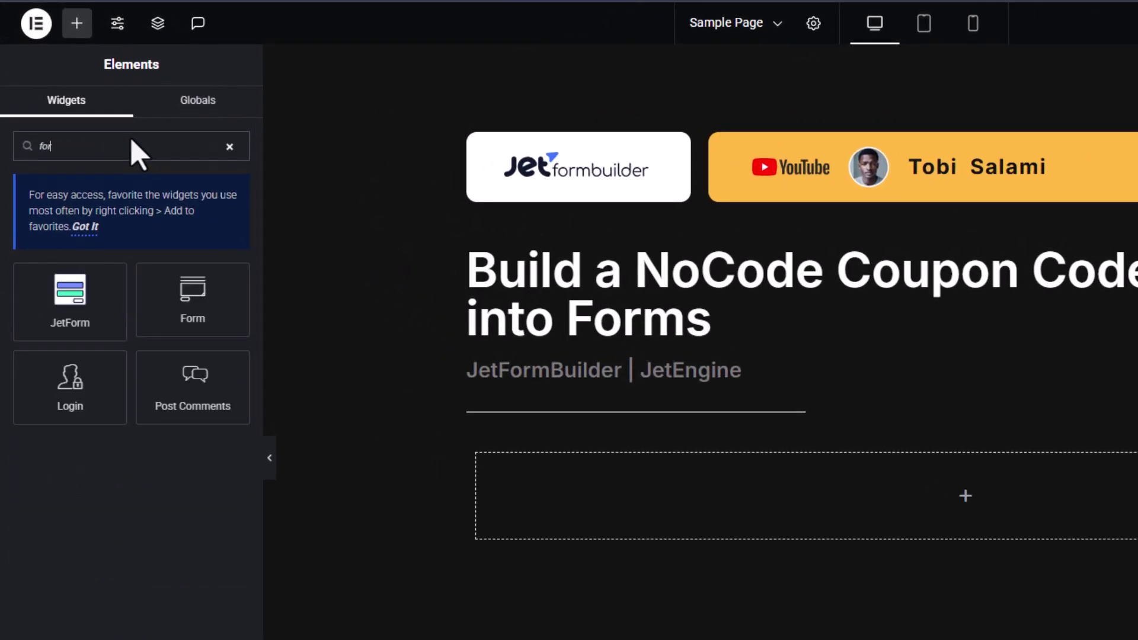
drag(70, 294, 920, 534)
- Set the JetForm widget to display the Coupon Form and publish the Sample Page
click(172, 218)
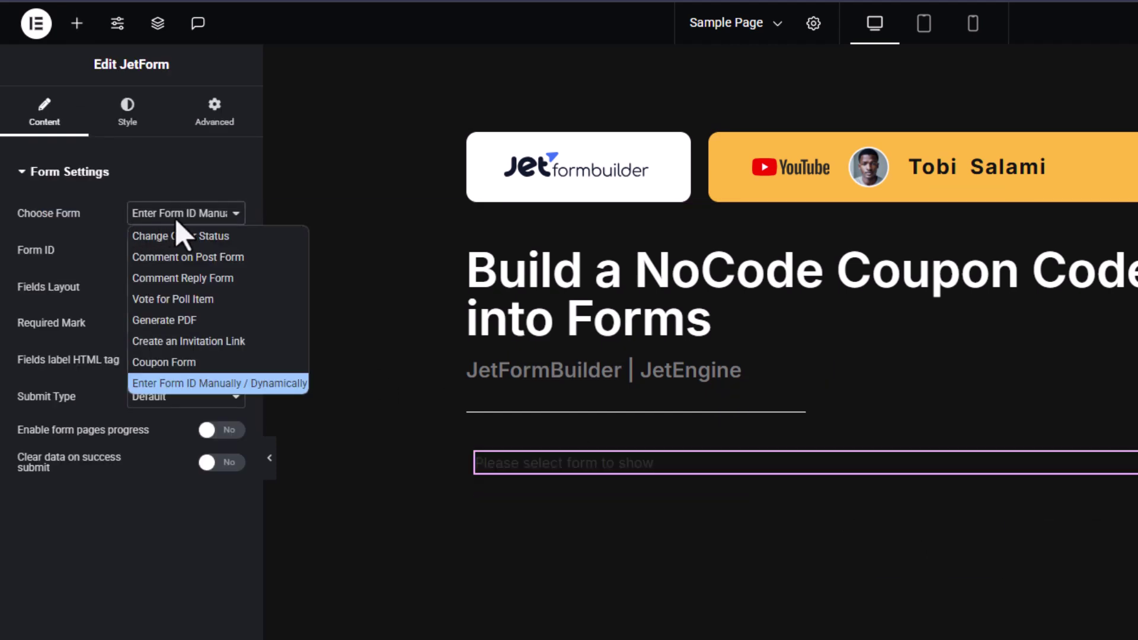
click(159, 363)
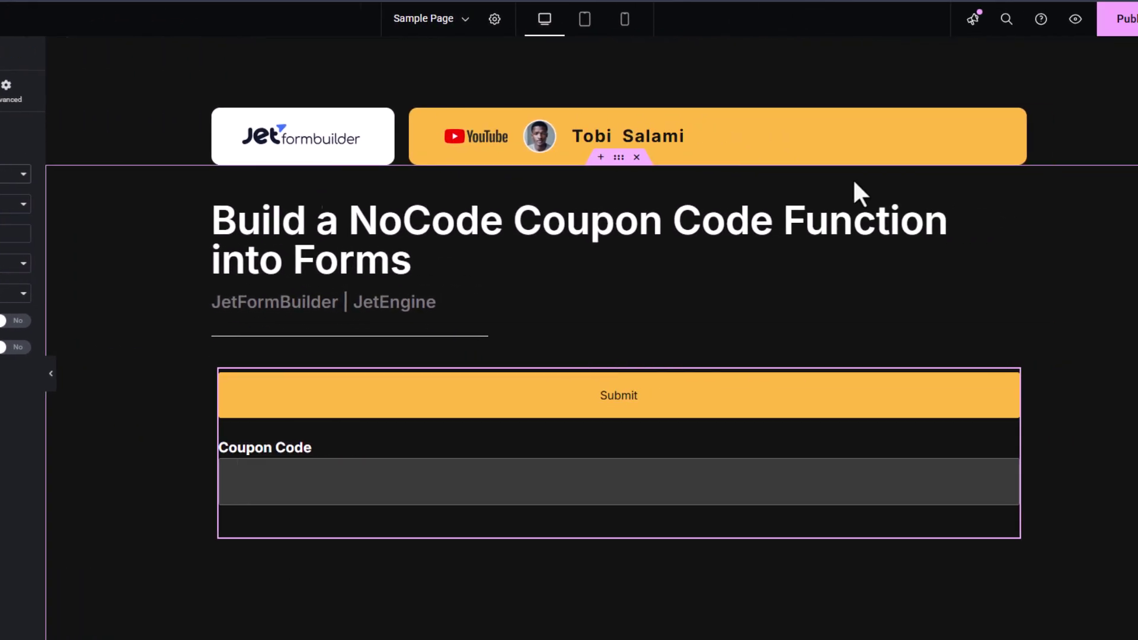
click(1069, 20)
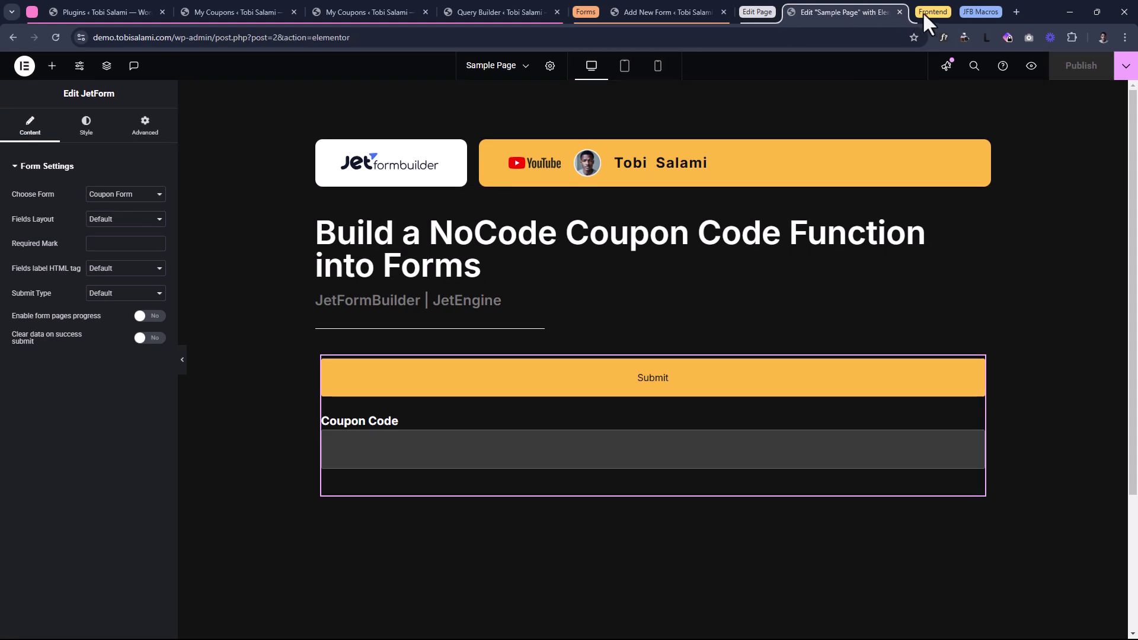
- Return to the form editor, move the Submit button below the coupon_value_percentage hidden field, and save the Coupon Form
click(930, 9)
click(665, 12)
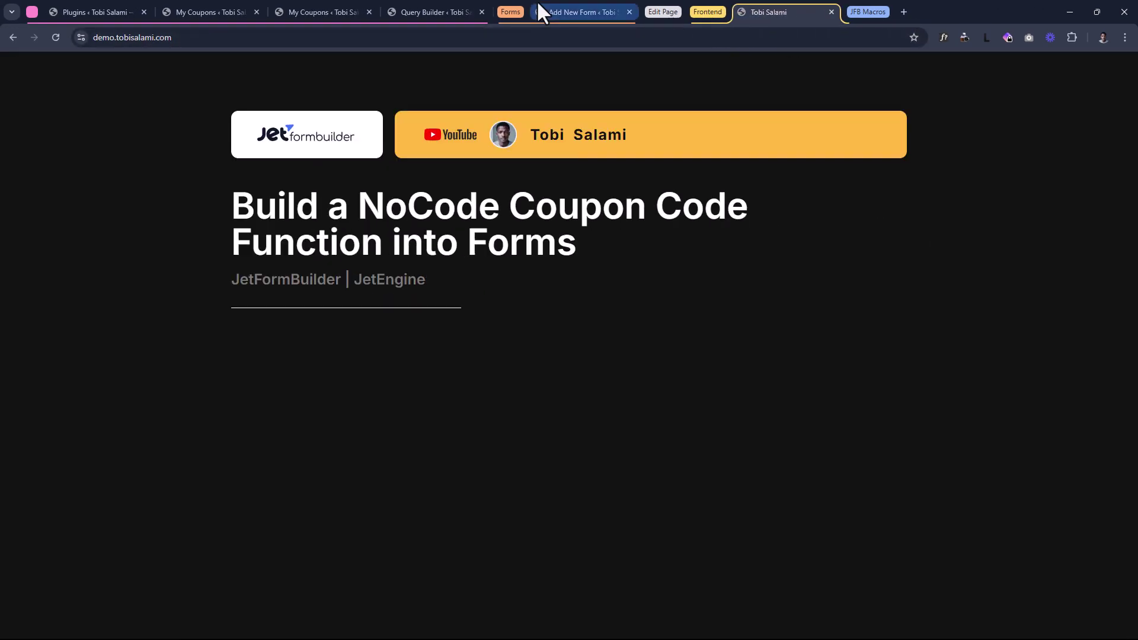
click(542, 12)
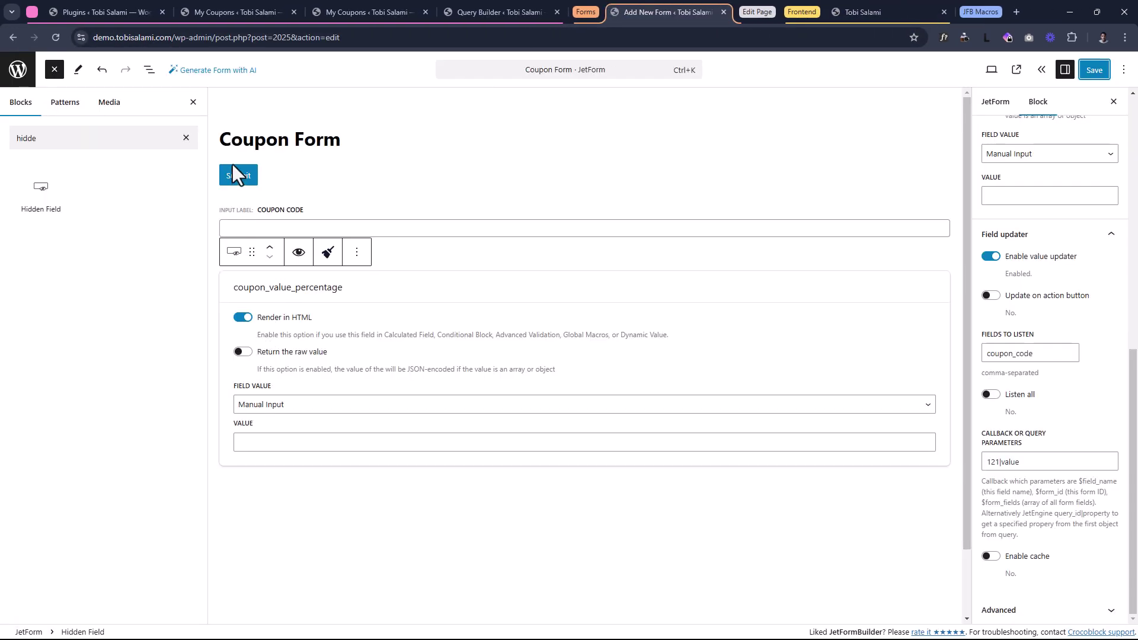
click(254, 174)
drag(253, 147, 264, 341)
click(1094, 70)
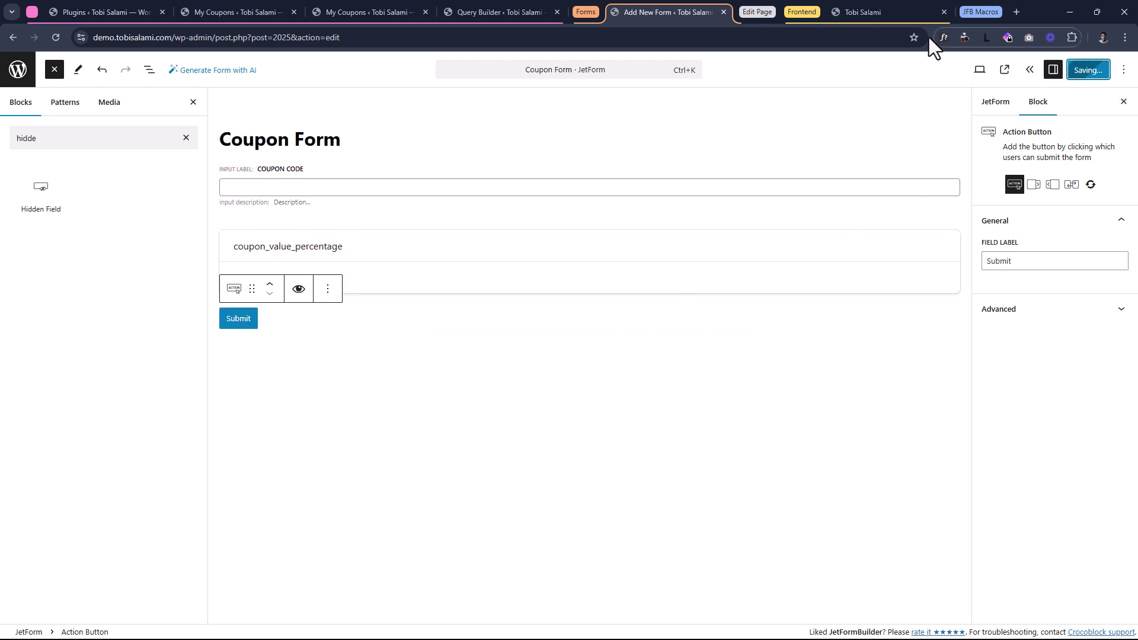
- Reload the frontend page and check the Coupon Form's field and button order
click(880, 7)
click(51, 43)
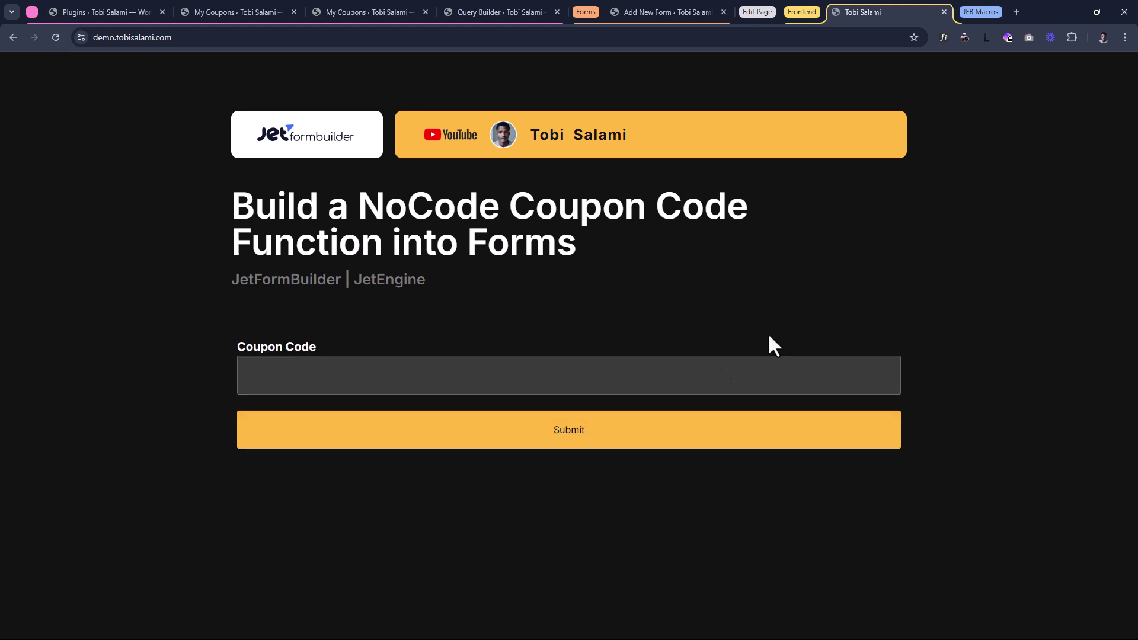
click(274, 380)
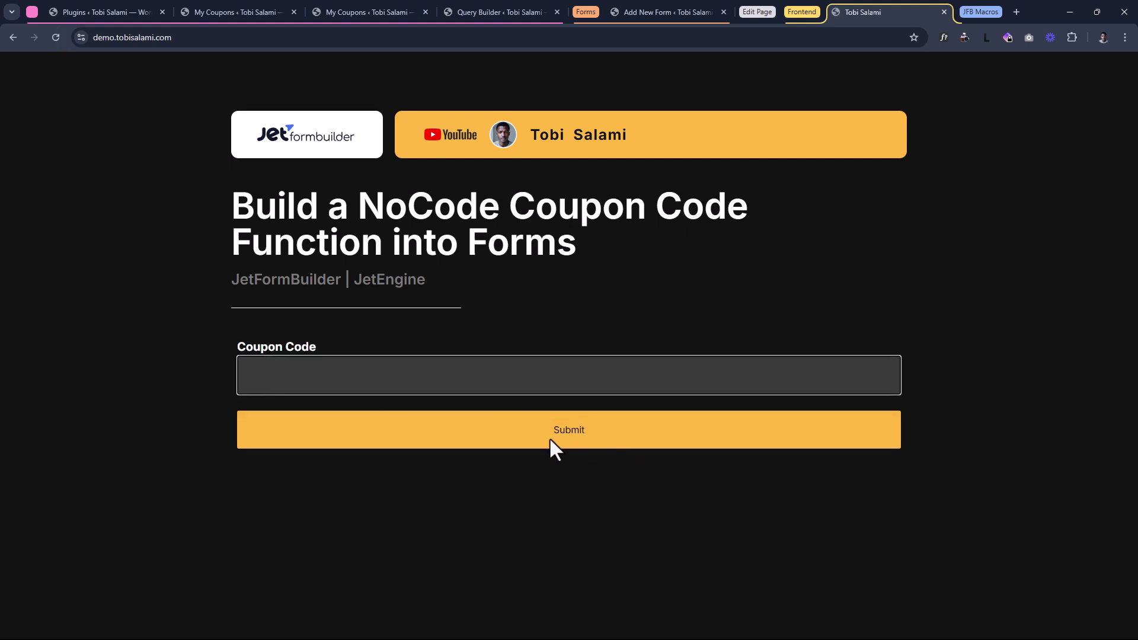
- Back in the form editor, add a second Hidden Field between coupon_value_percentage and the Submit button
click(655, 15)
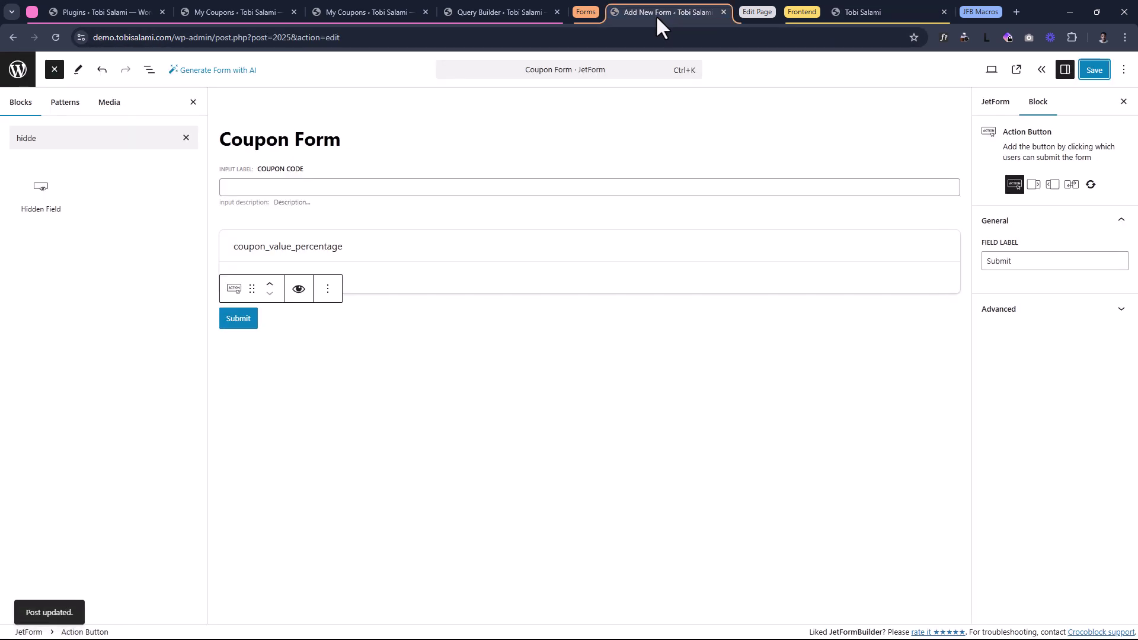
click(297, 248)
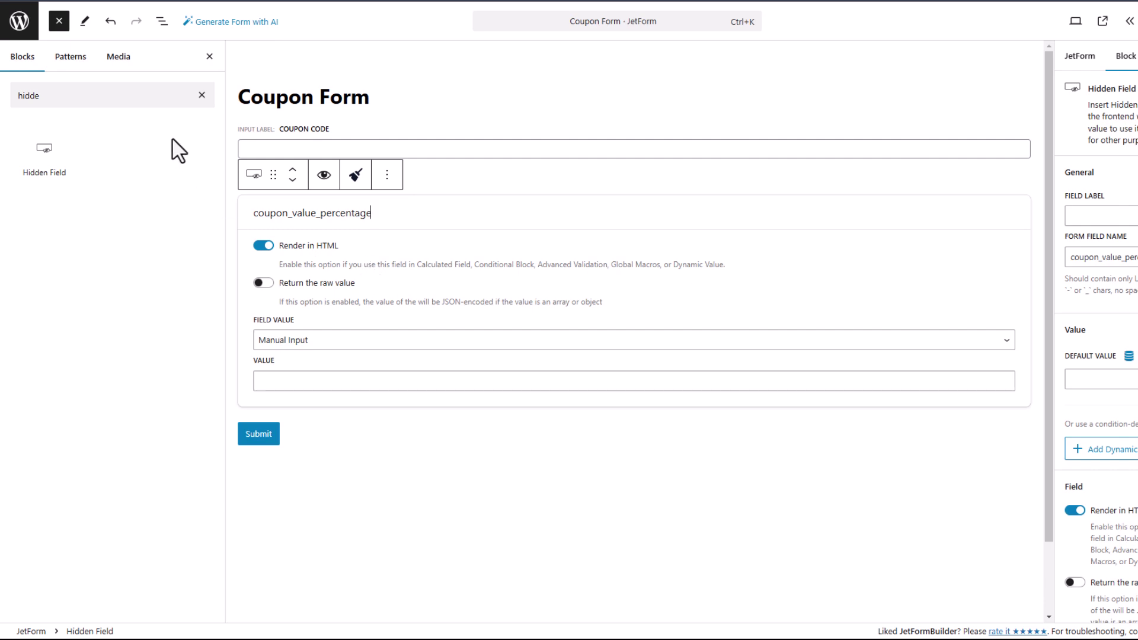
click(61, 22)
click(83, 93)
text(hidd)
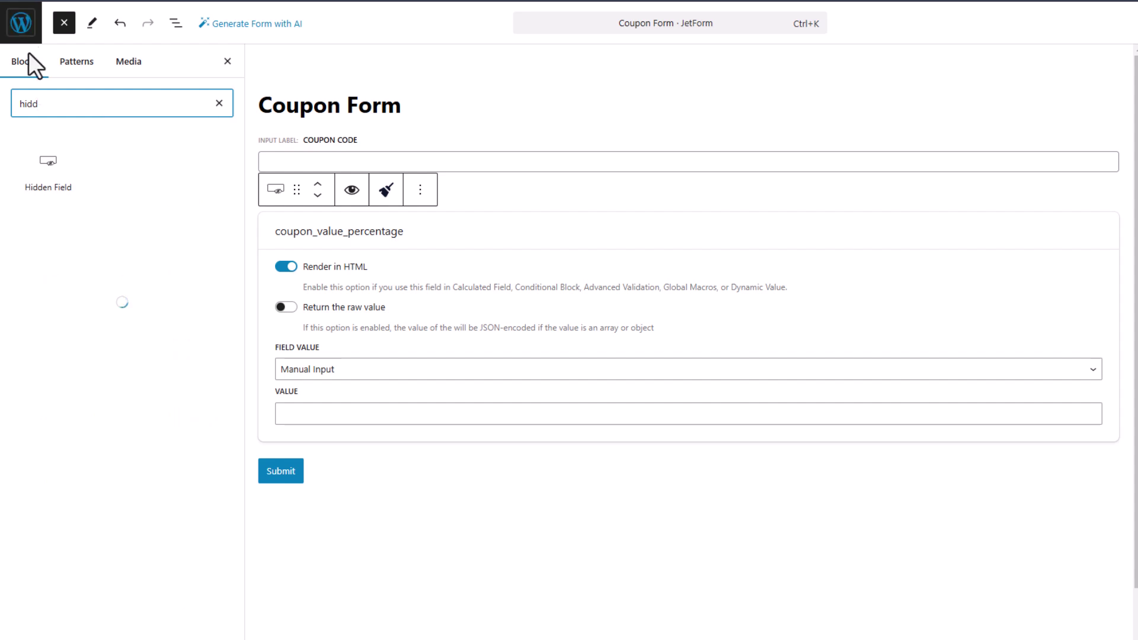
drag(47, 163, 393, 424)
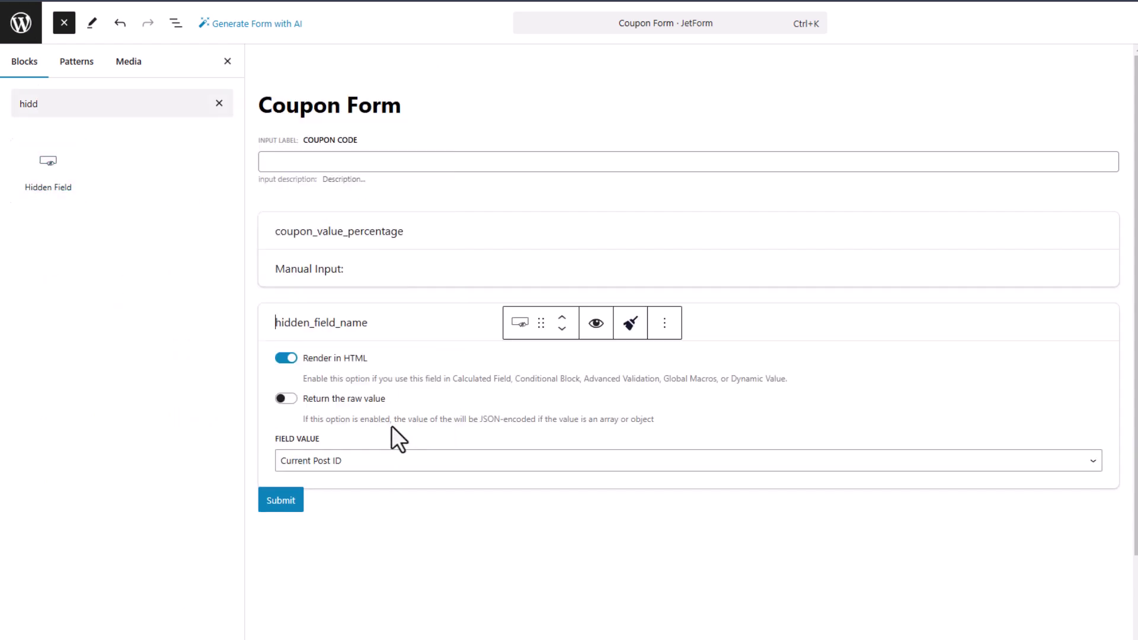
- Name the new hidden field initial_value and give it a Manual Input value of 600
key(ctrl+a)
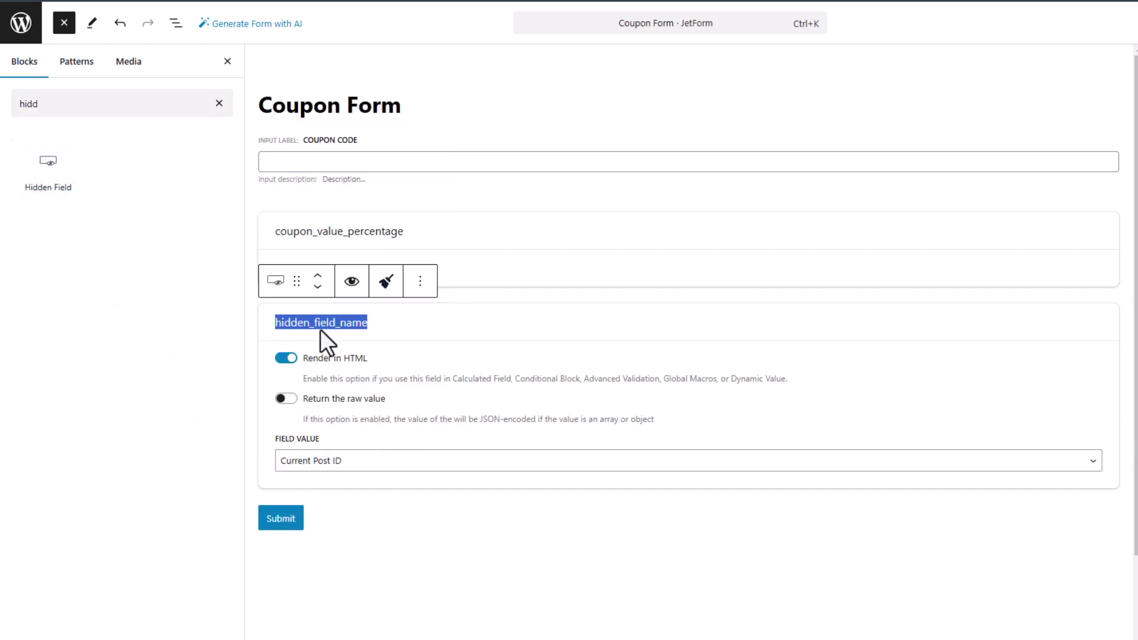
text(intitl_value)
click(329, 461)
click(353, 445)
click(298, 460)
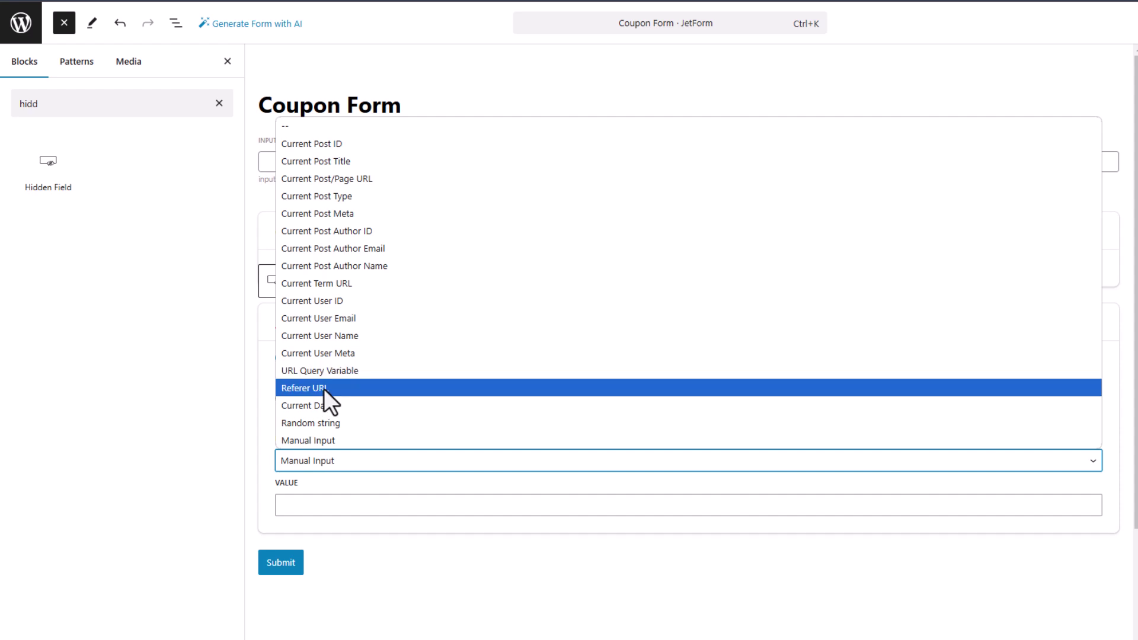
click(311, 484)
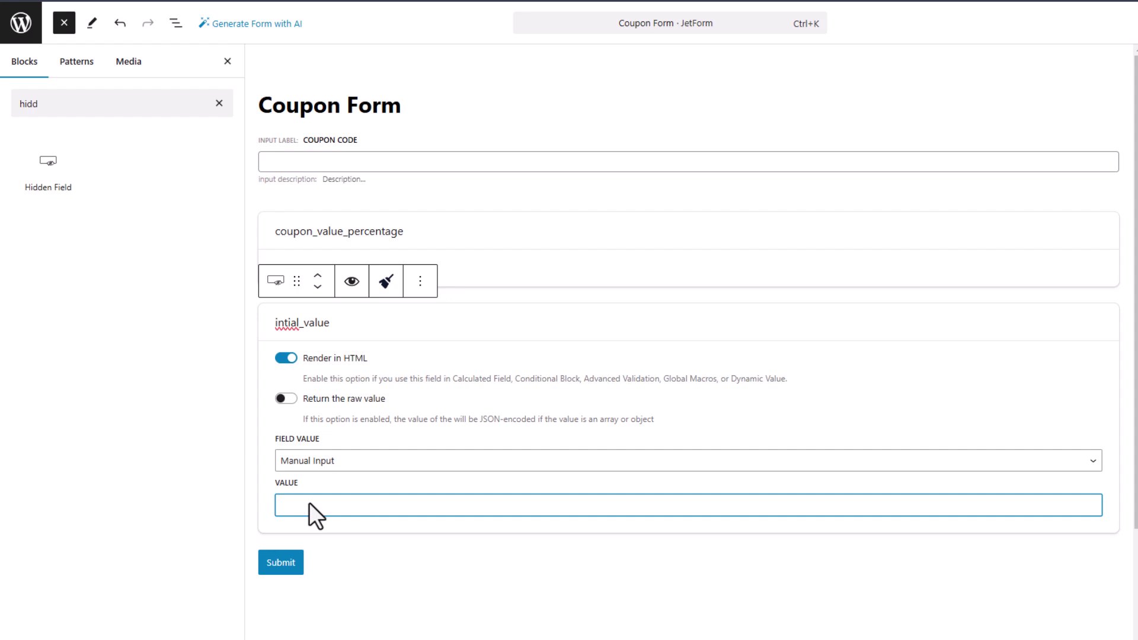
text(600)
- Add a Calculated Field between the initial_value field and the Submit button, labelled Price Before Coupon
click(219, 103)
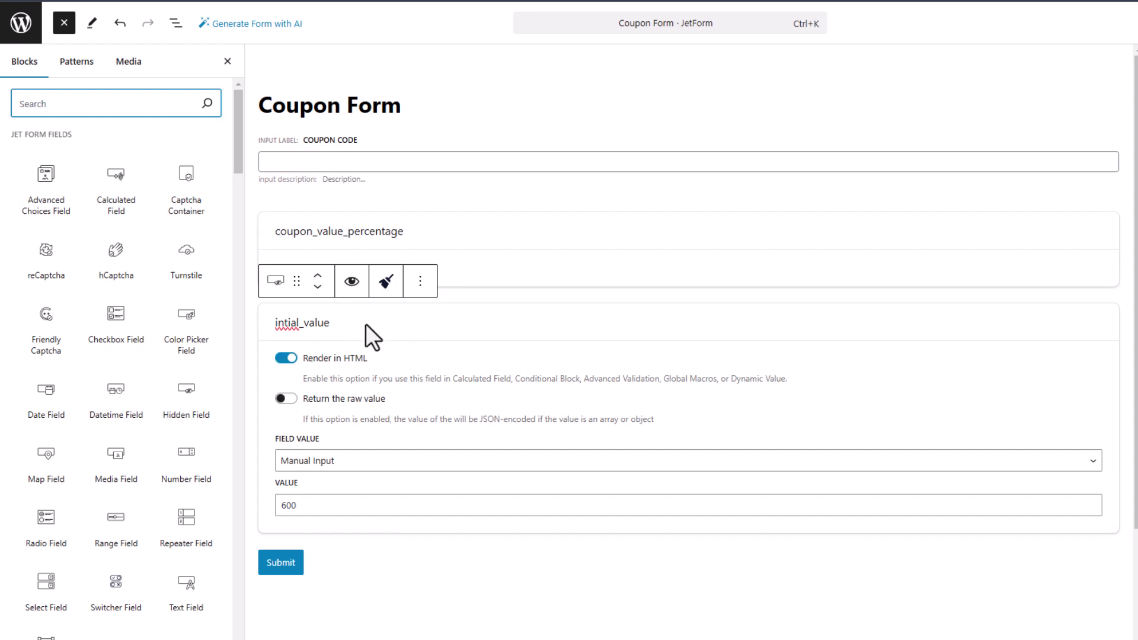
text(calc)
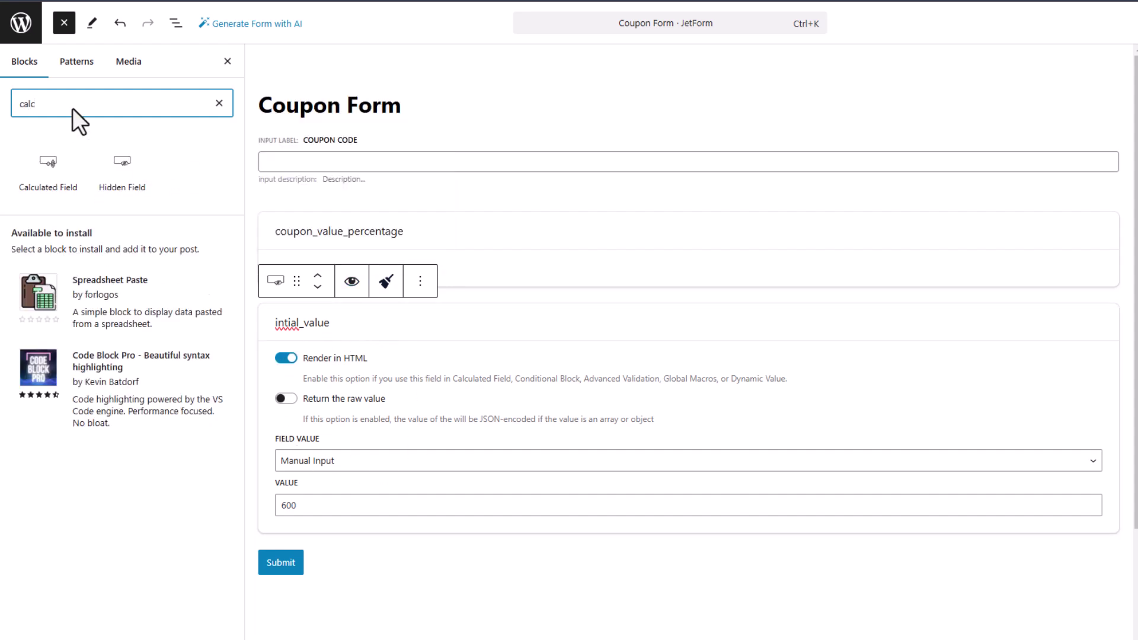
drag(44, 172, 336, 535)
scroll(415, 456, down, 1)
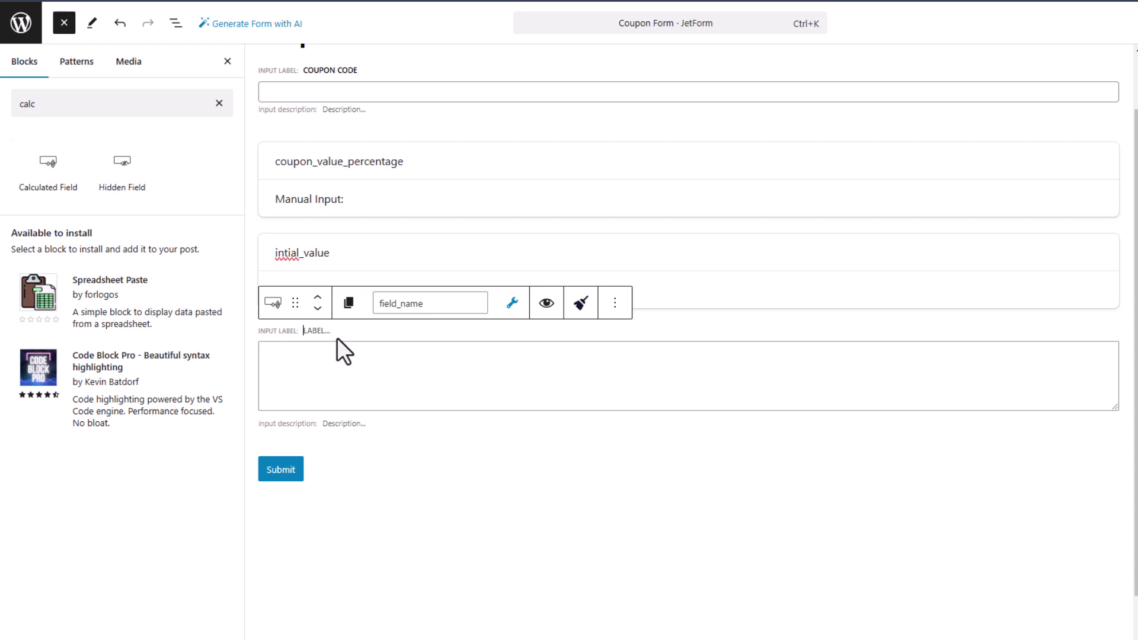
text(PR)
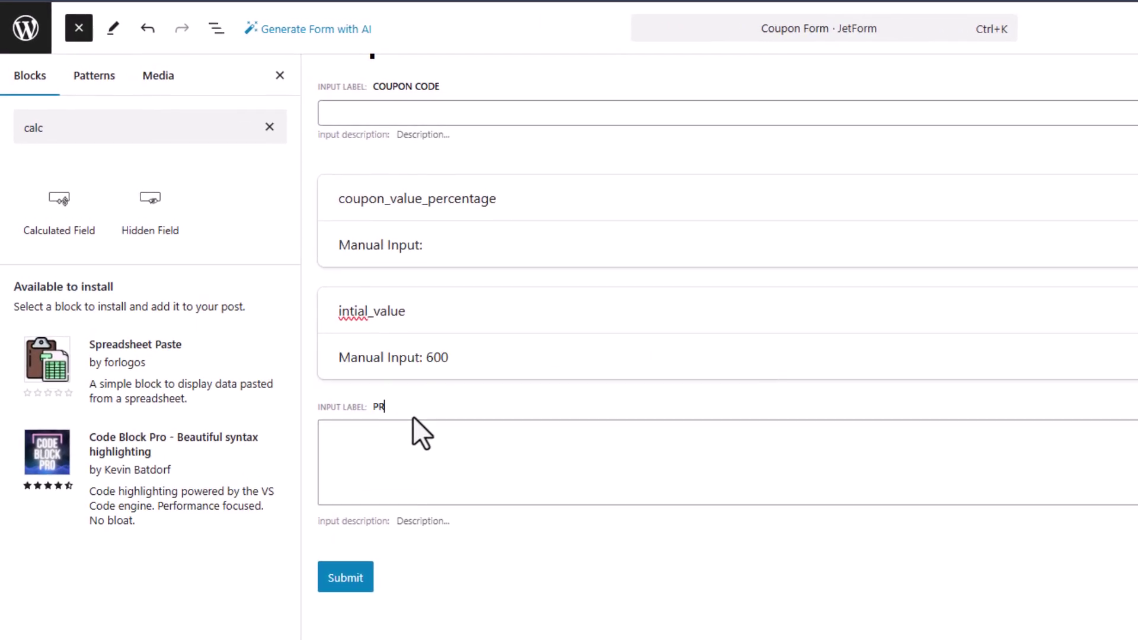
text(ICE BEFORE COUPON)
- Insert the %initial_value% field macro as the formula of the Price Before Coupon field
click(412, 465)
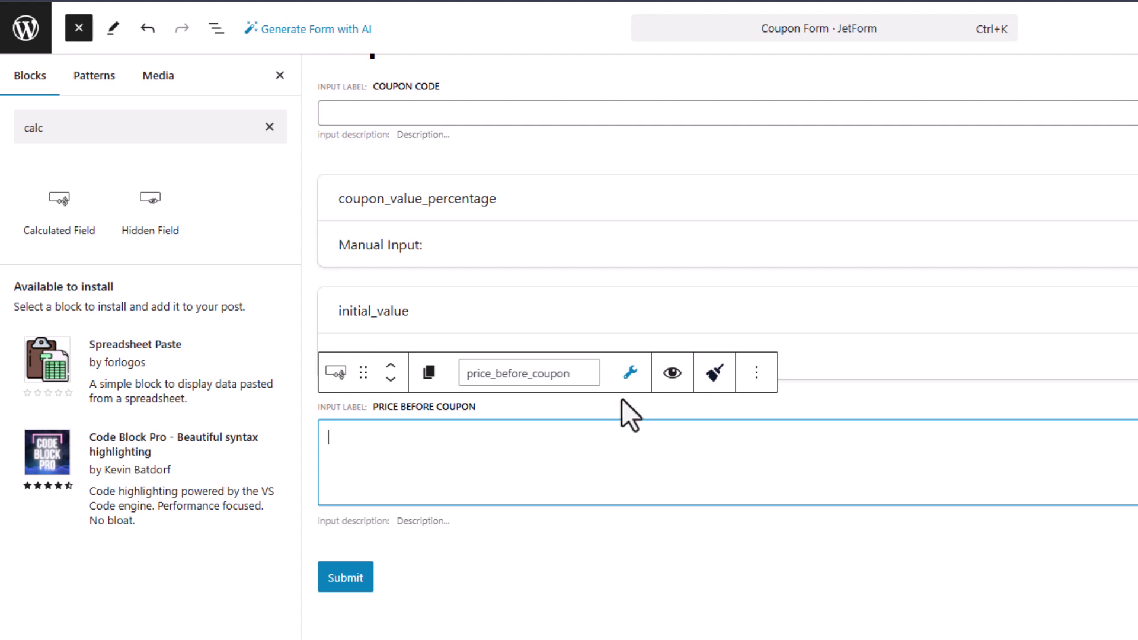
click(628, 373)
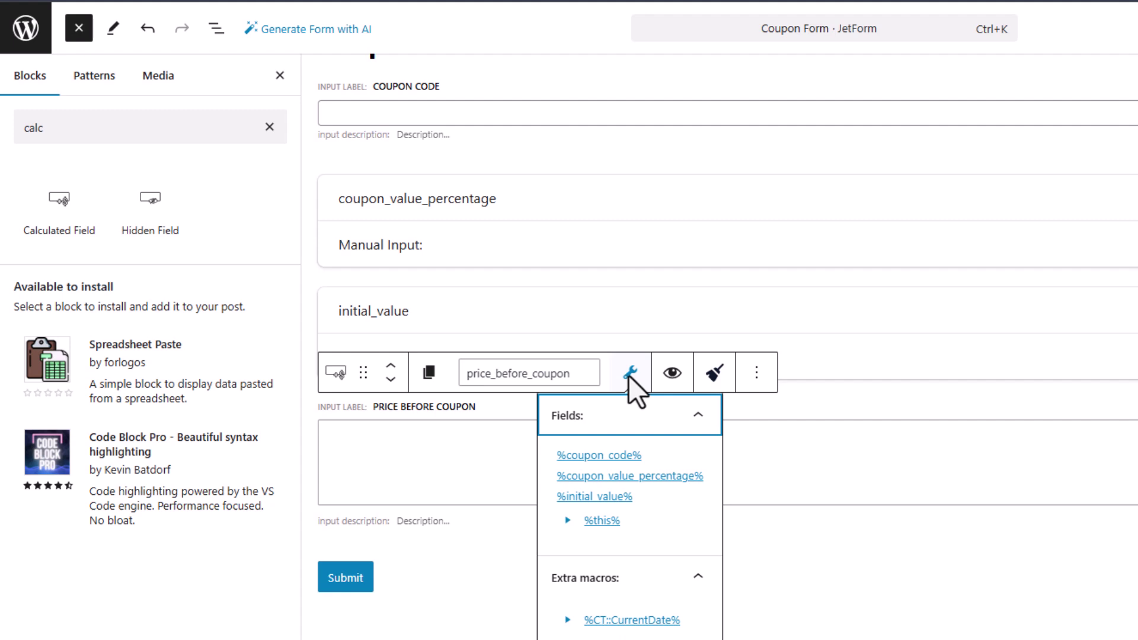
click(596, 493)
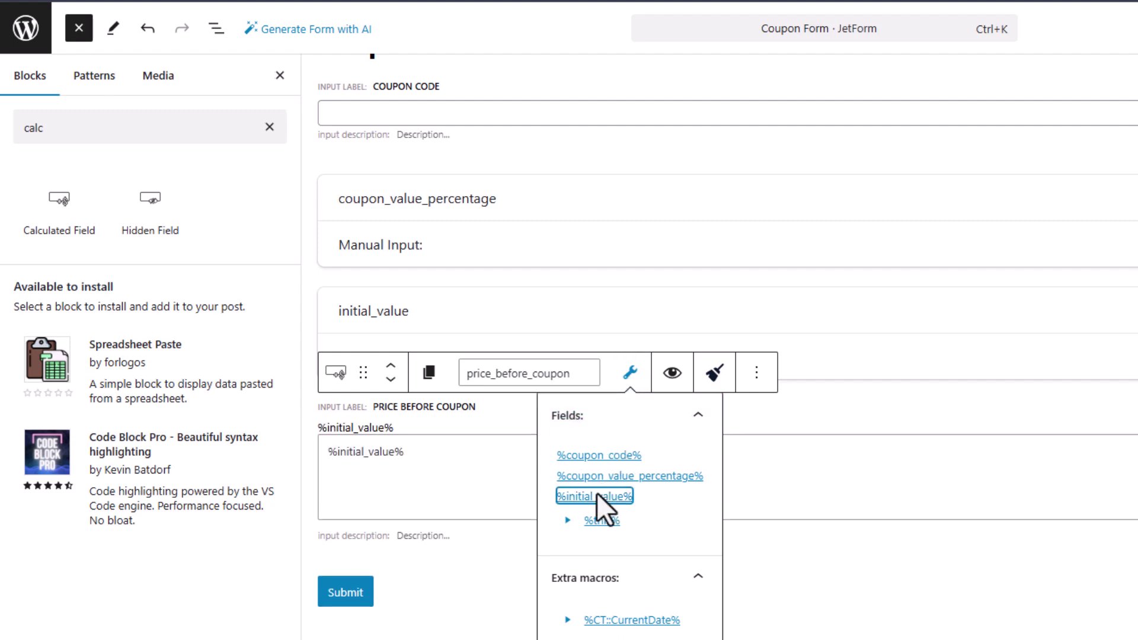
click(764, 489)
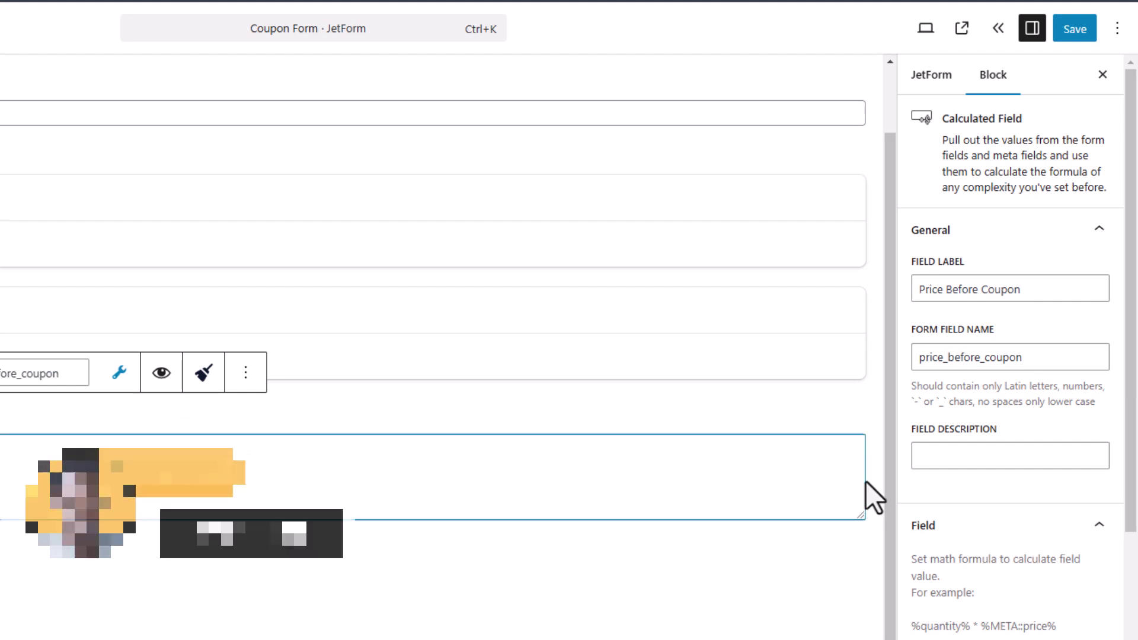
- Set the Price Before Coupon field's decimal places number to 0 and save the form
scroll(1011, 356, down, 8)
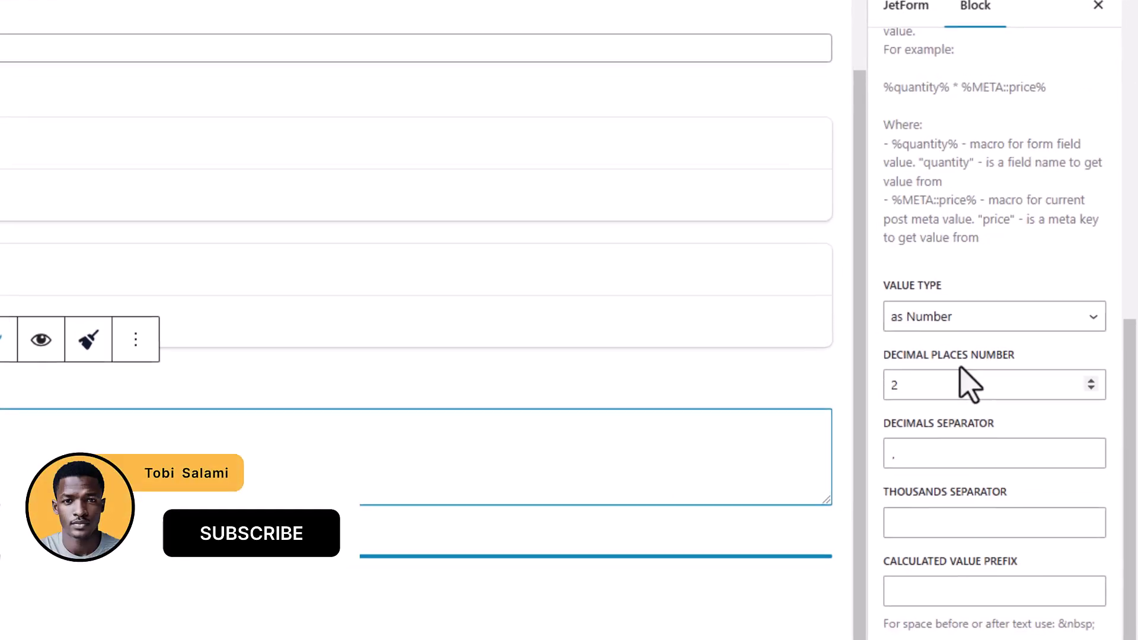
click(930, 390)
drag(930, 390, 884, 395)
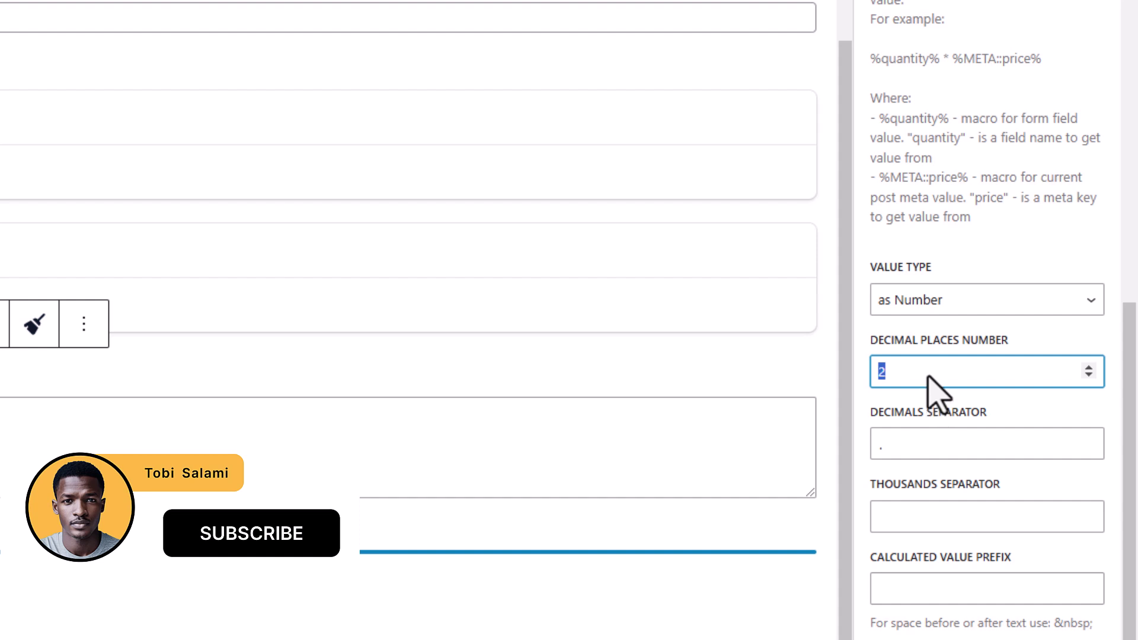
text(0)
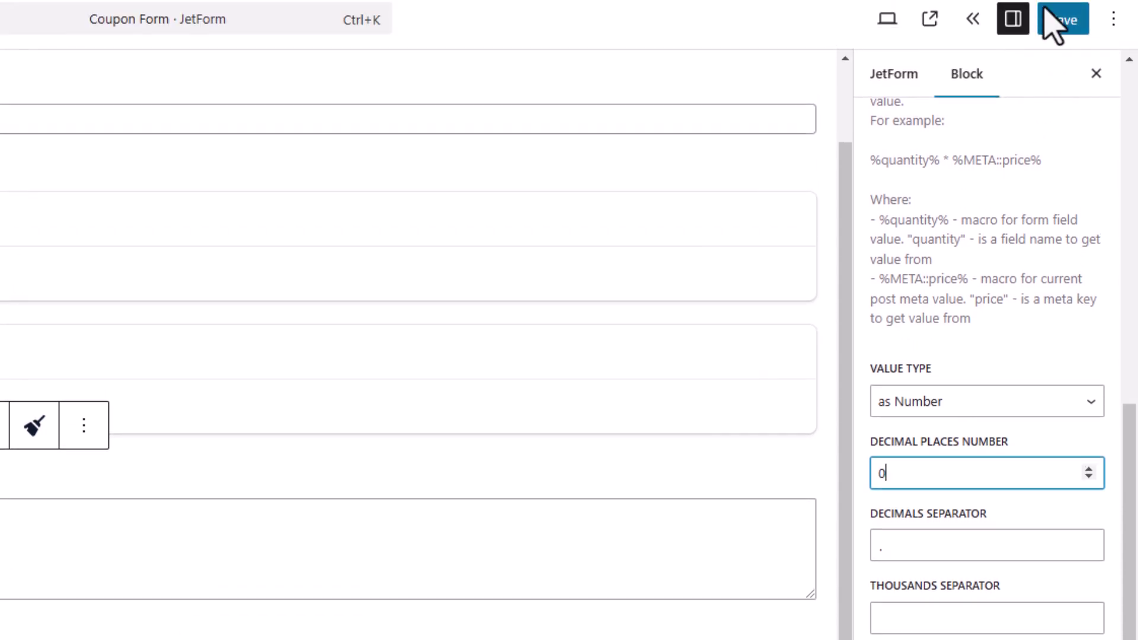
click(1061, 3)
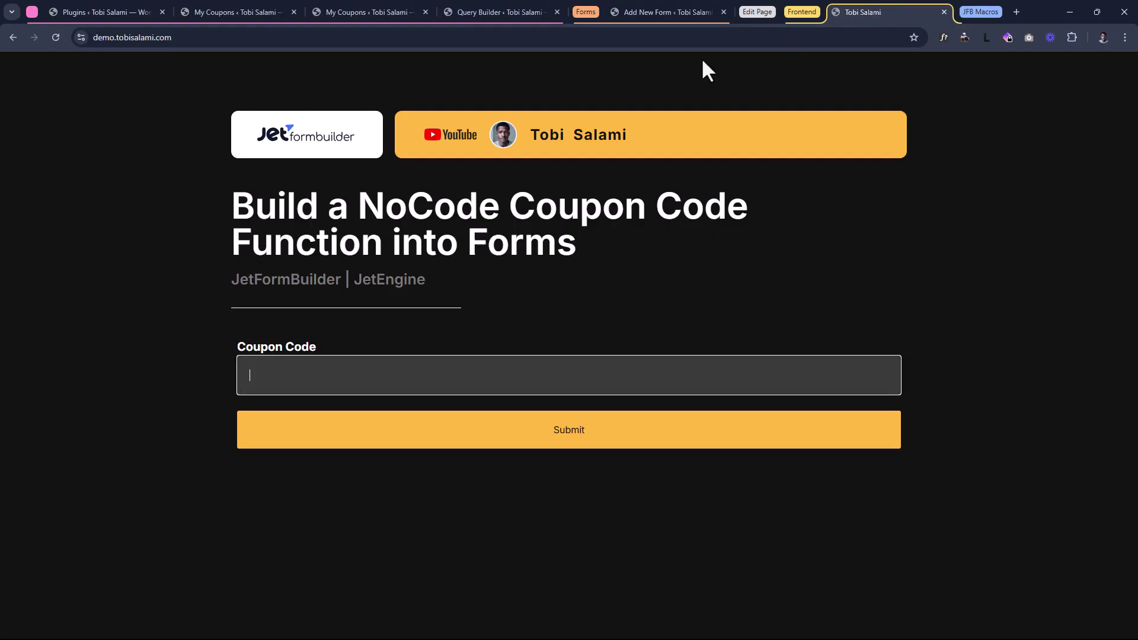
- Reload the frontend page and check the value shown under Price Before Coupon
click(56, 37)
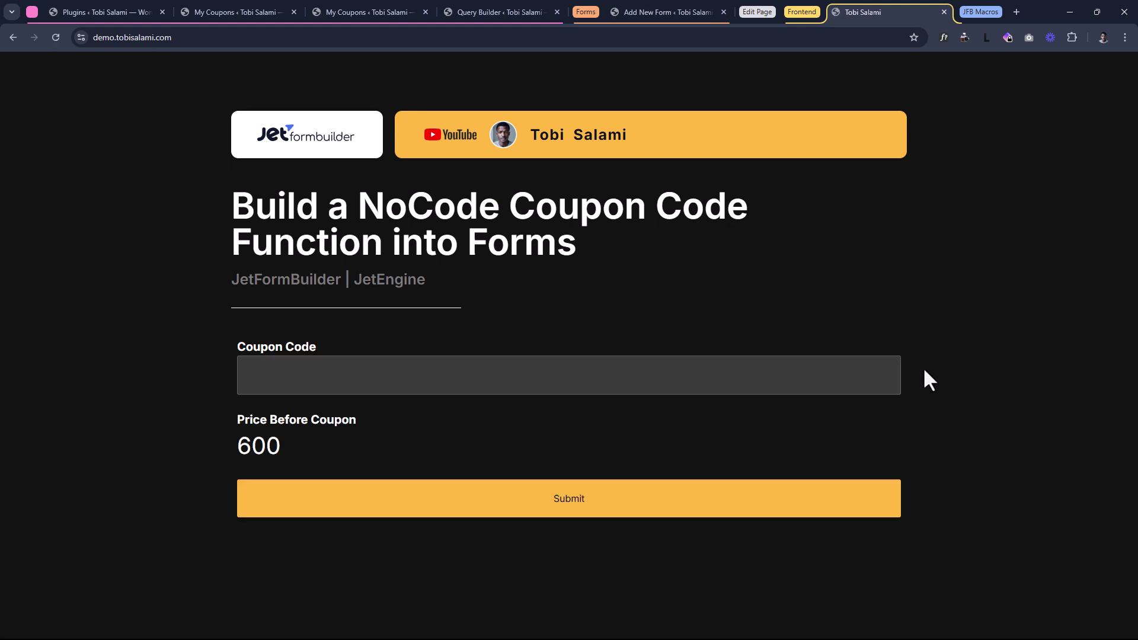
drag(275, 441, 225, 412)
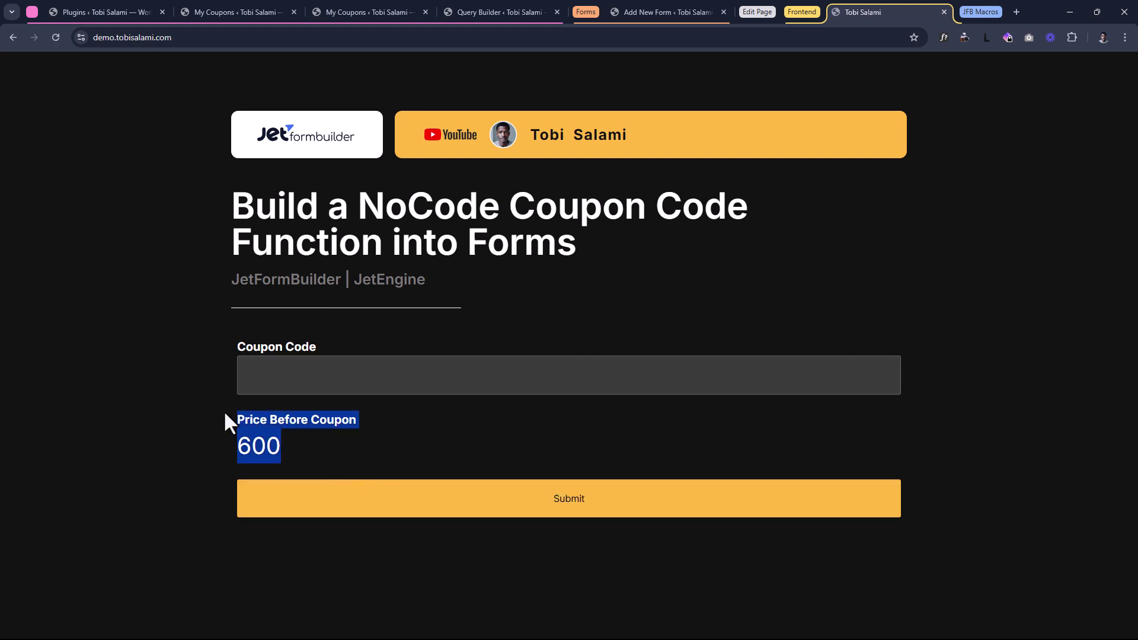
click(370, 435)
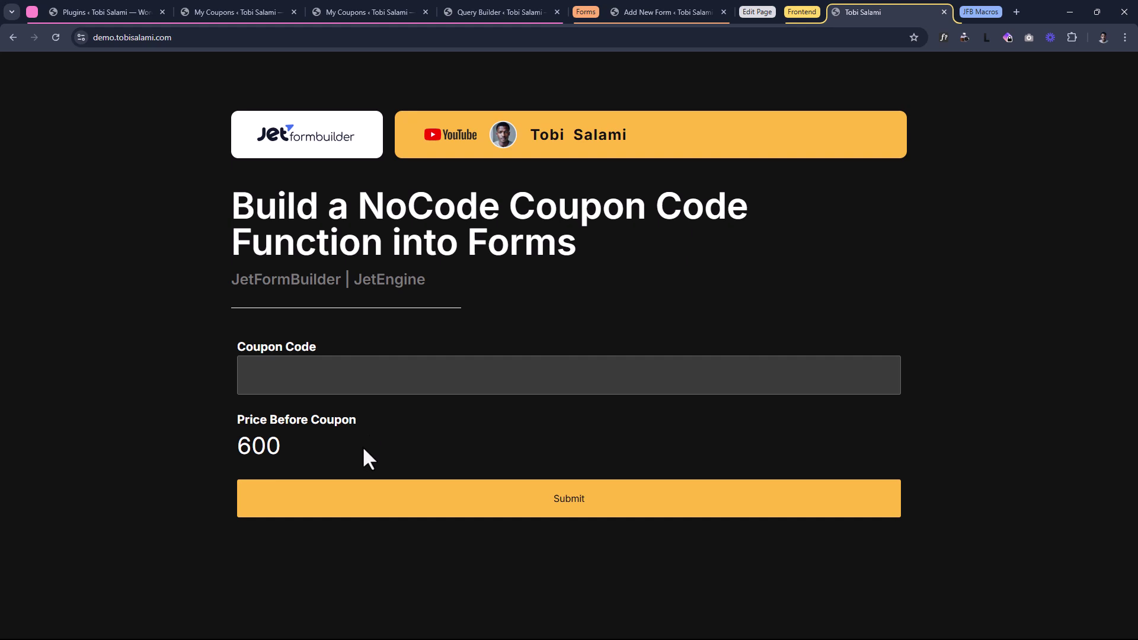
- Return to the form editor and copy the Coupon Code field's form field name, coupon_code
click(657, 11)
click(509, 200)
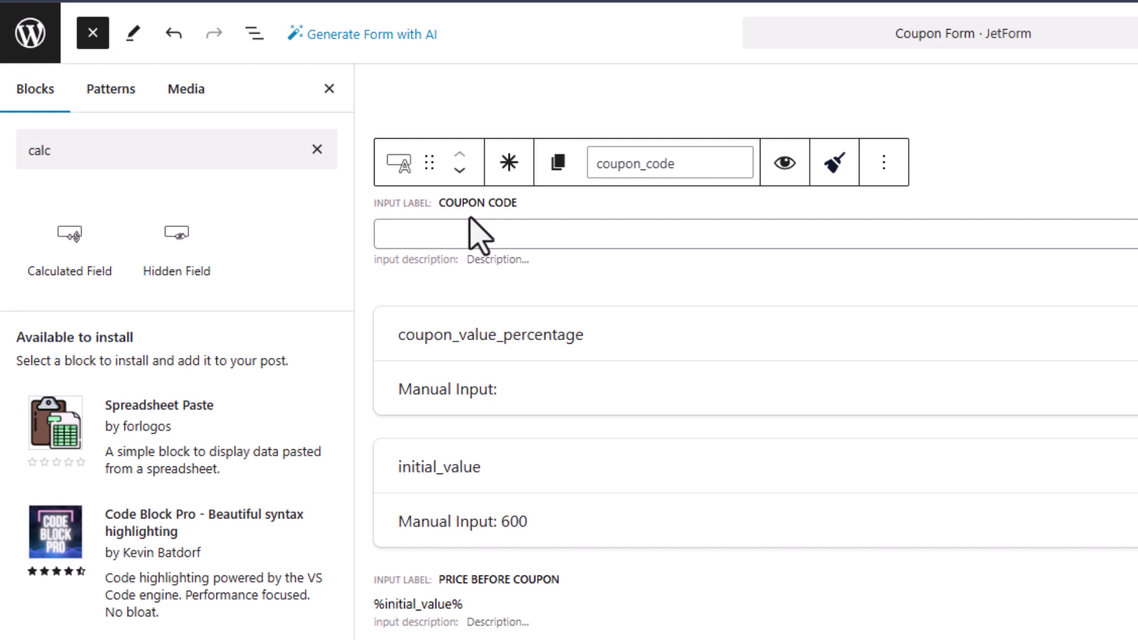
double_click(636, 163)
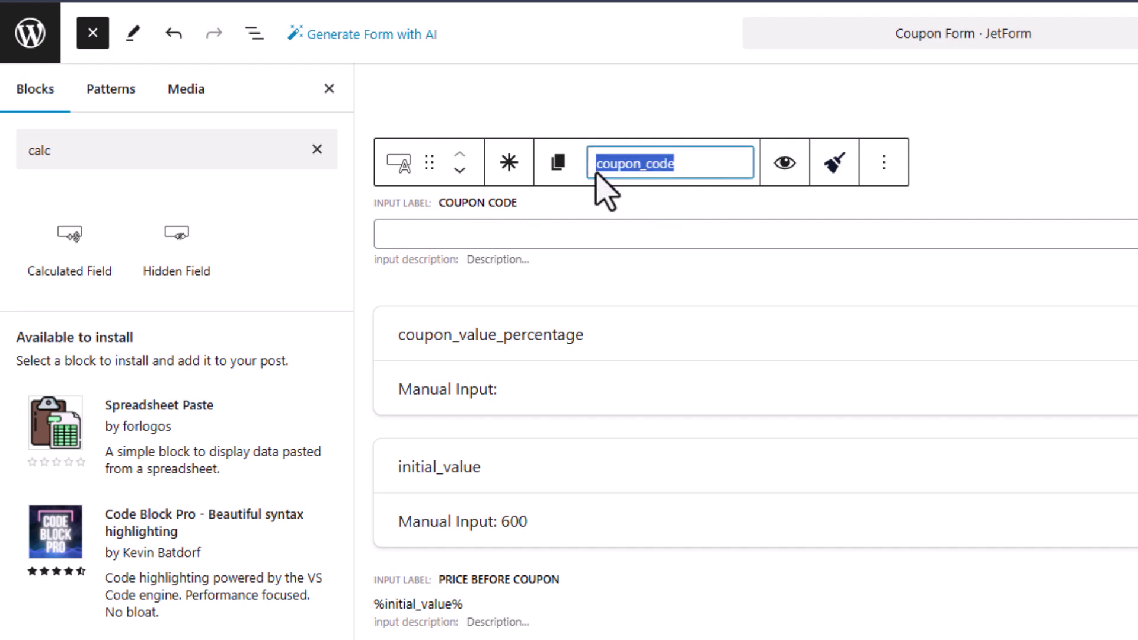
right_click(614, 175)
click(650, 272)
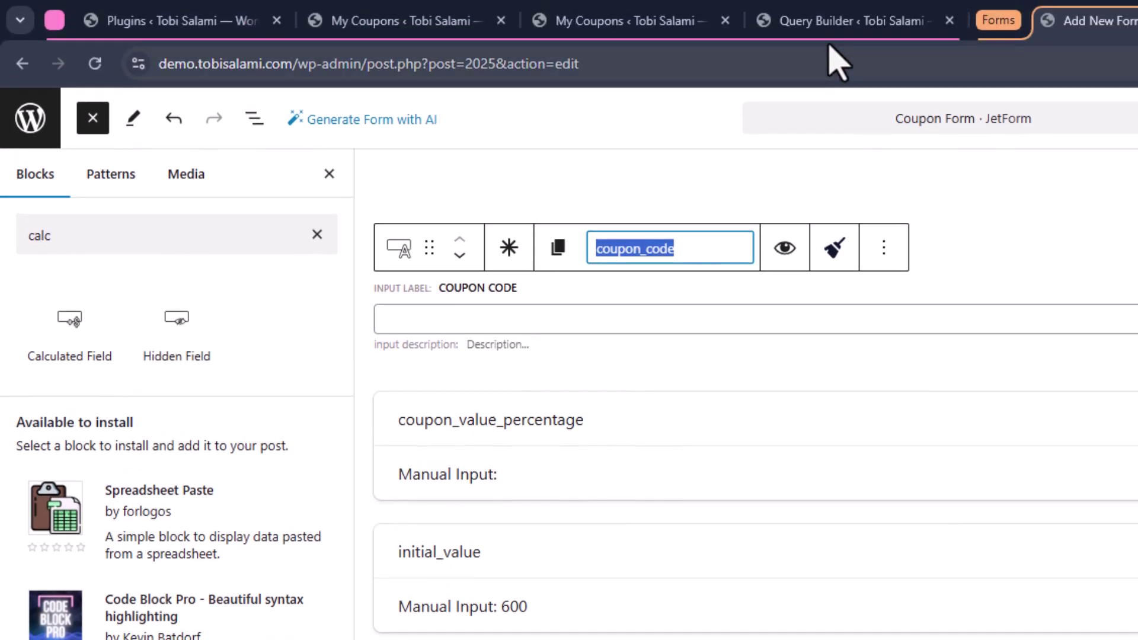
- Add a query condition to the coupons query in the Query Builder, with Field set to Coupon Code and Compare set to Equal (=)
click(826, 36)
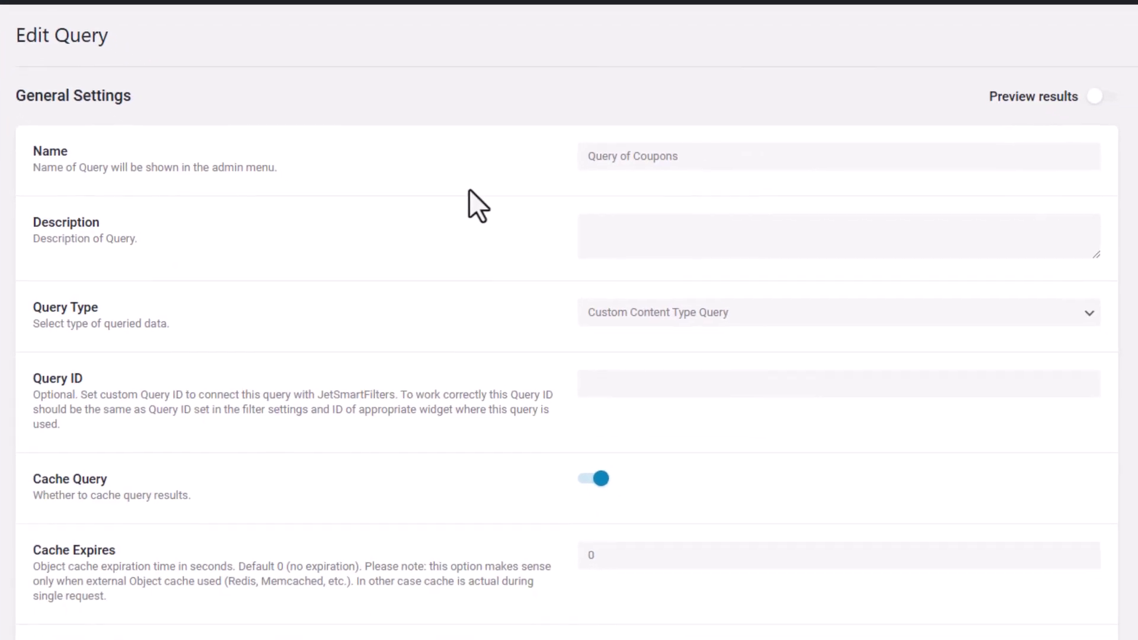
scroll(606, 274, down, 10)
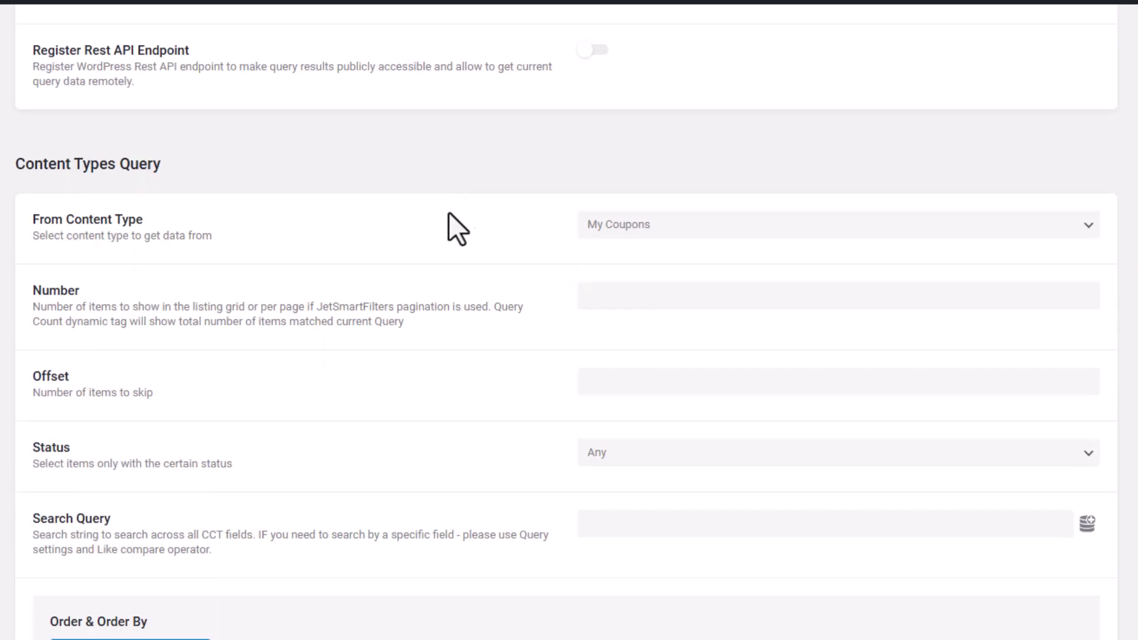
scroll(136, 557, down, 2)
click(92, 540)
scroll(119, 433, down, 6)
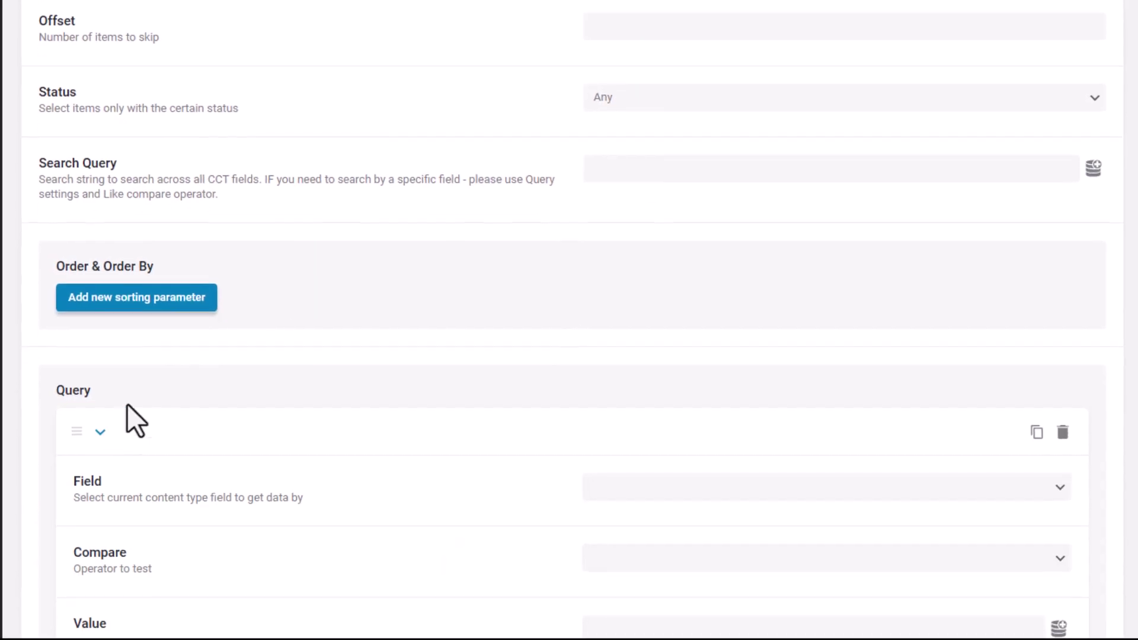
scroll(201, 332, down, 2)
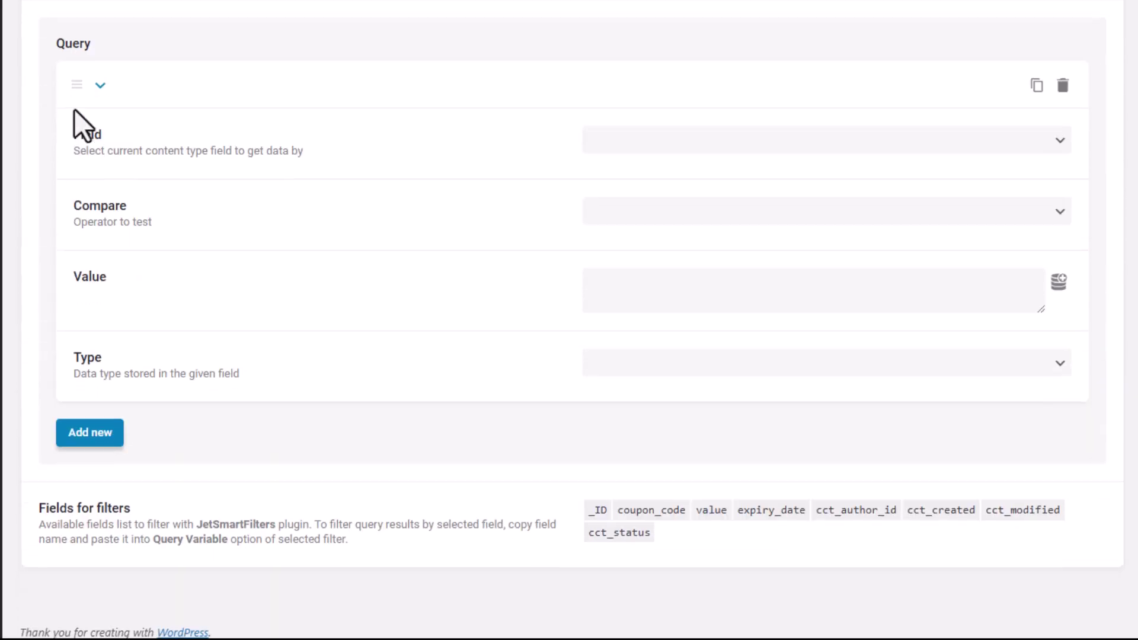
click(652, 140)
click(646, 185)
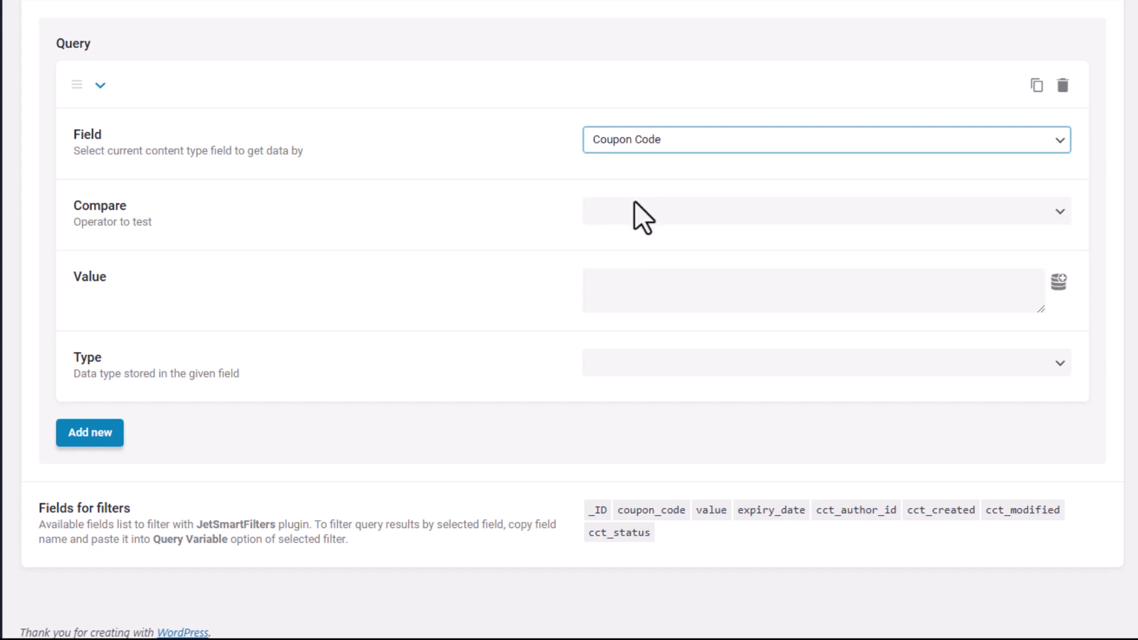
click(638, 211)
click(632, 235)
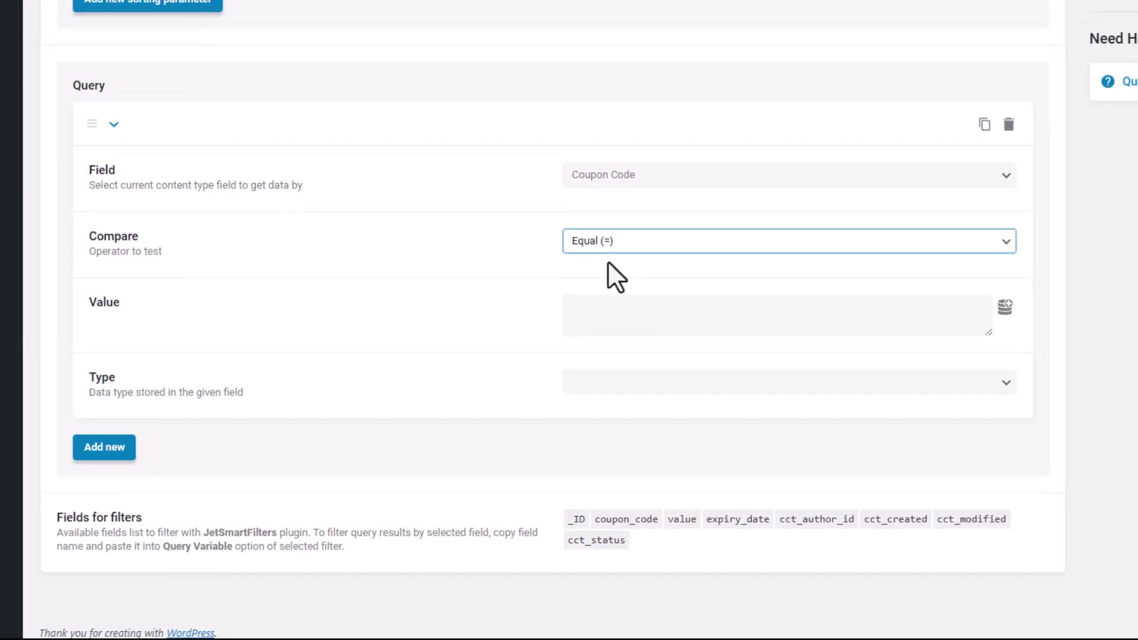
- Set the condition's value to the JFB Update Field - Form Field Value macro with the field name coupon_code
click(674, 9)
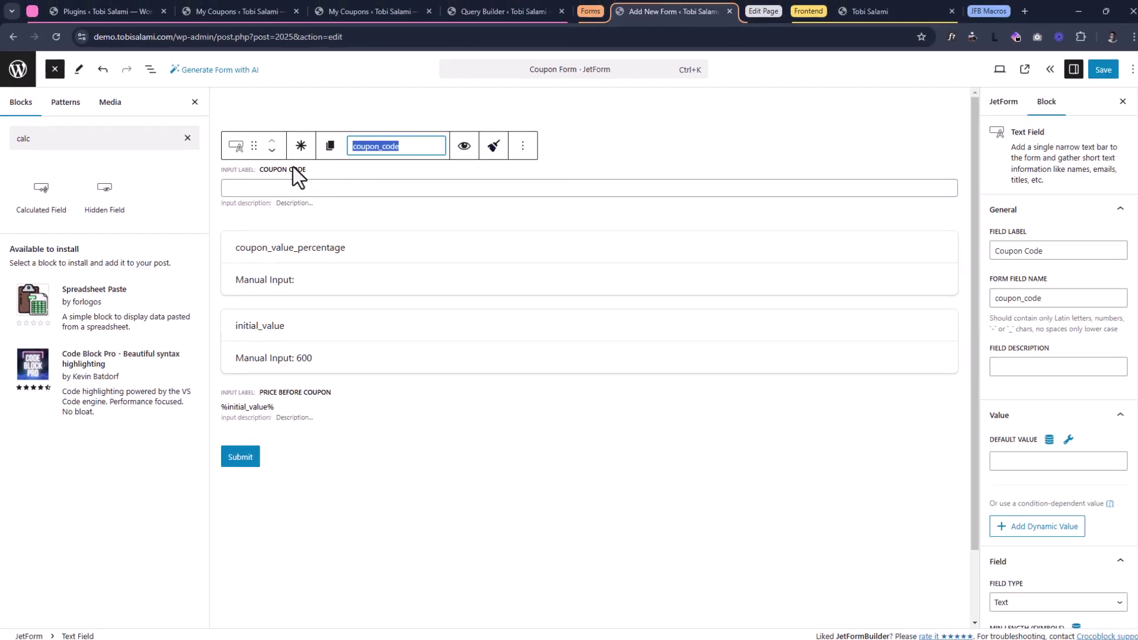
click(532, 12)
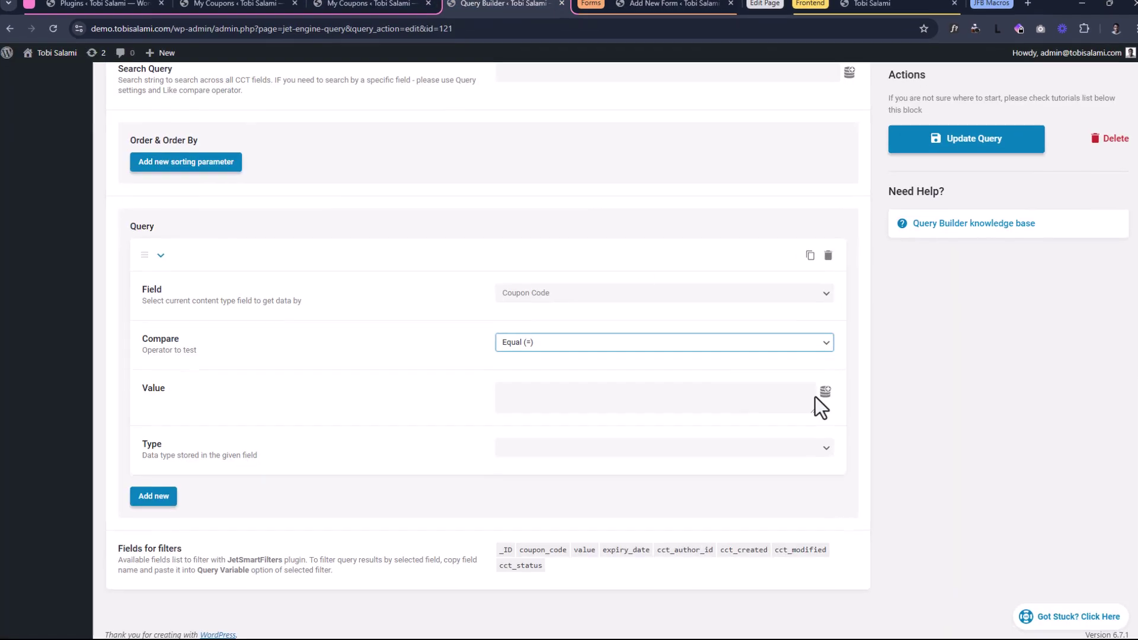
click(825, 392)
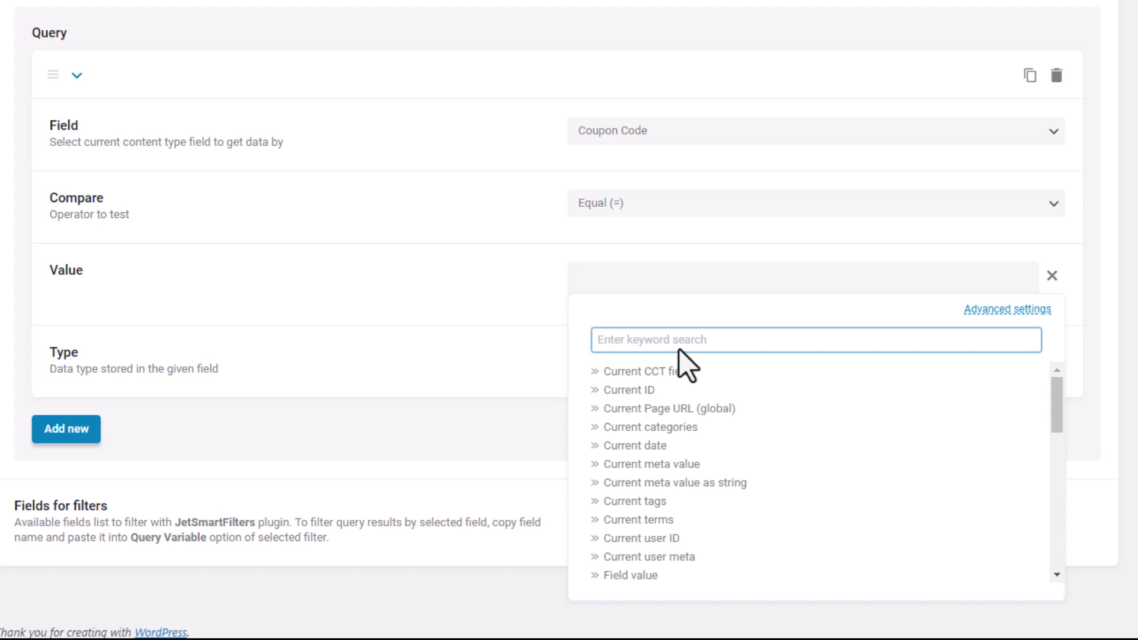
text(jfb)
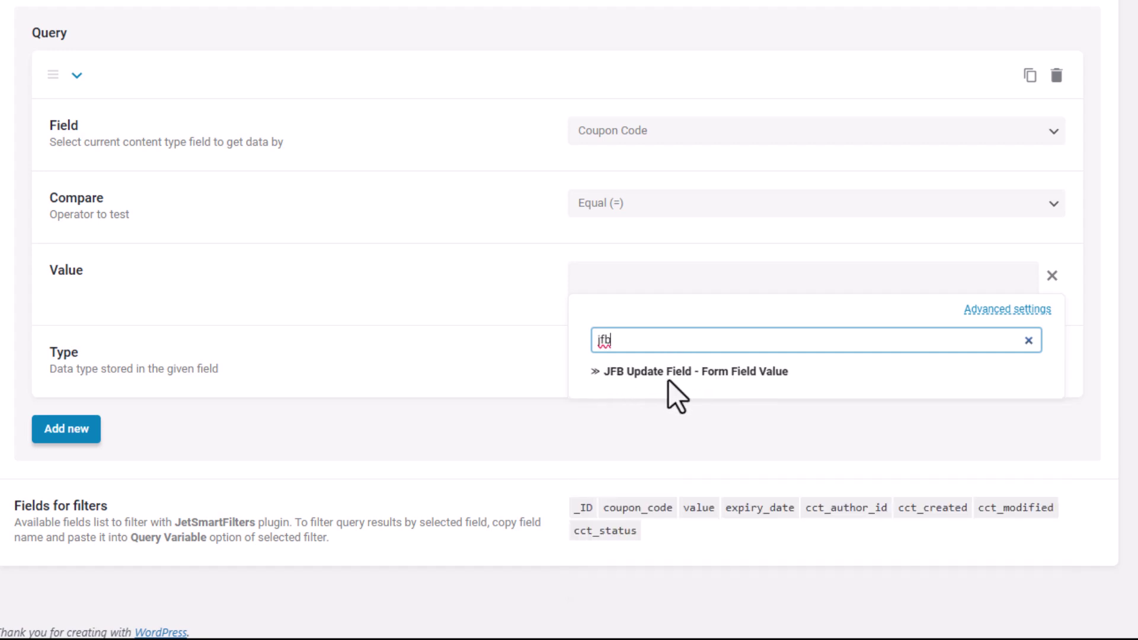
click(722, 373)
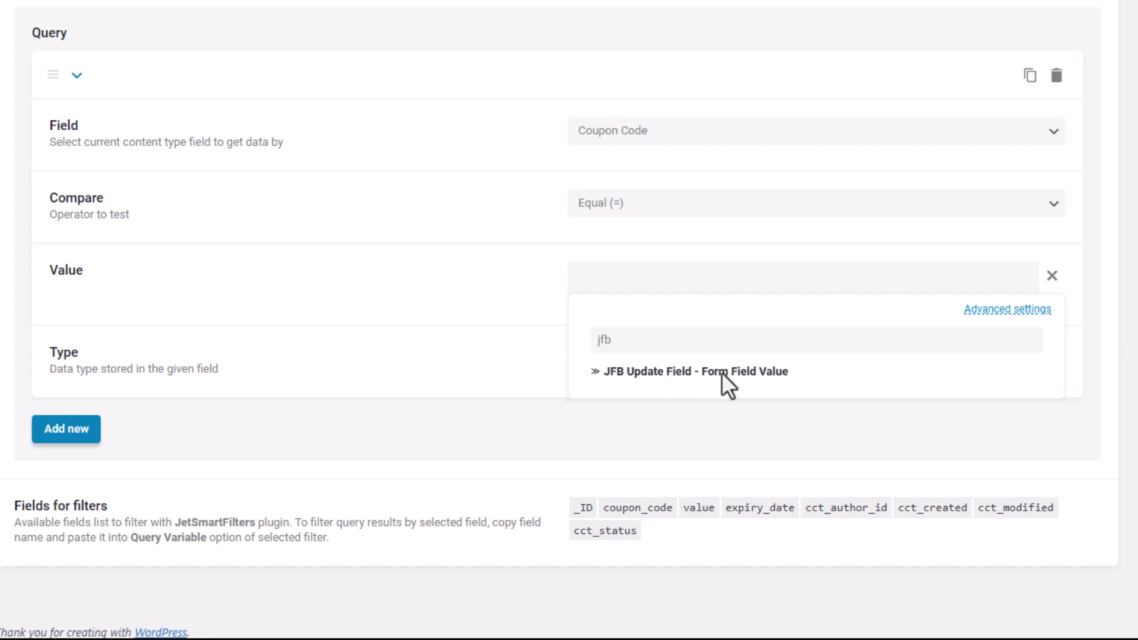
click(641, 397)
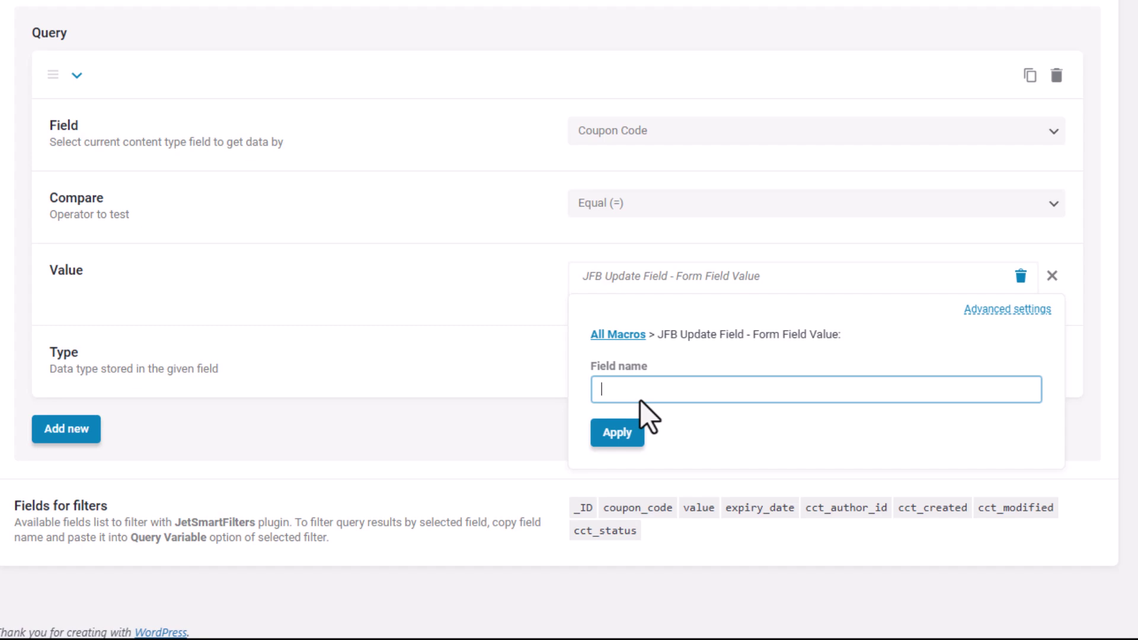
key(ctrl+v)
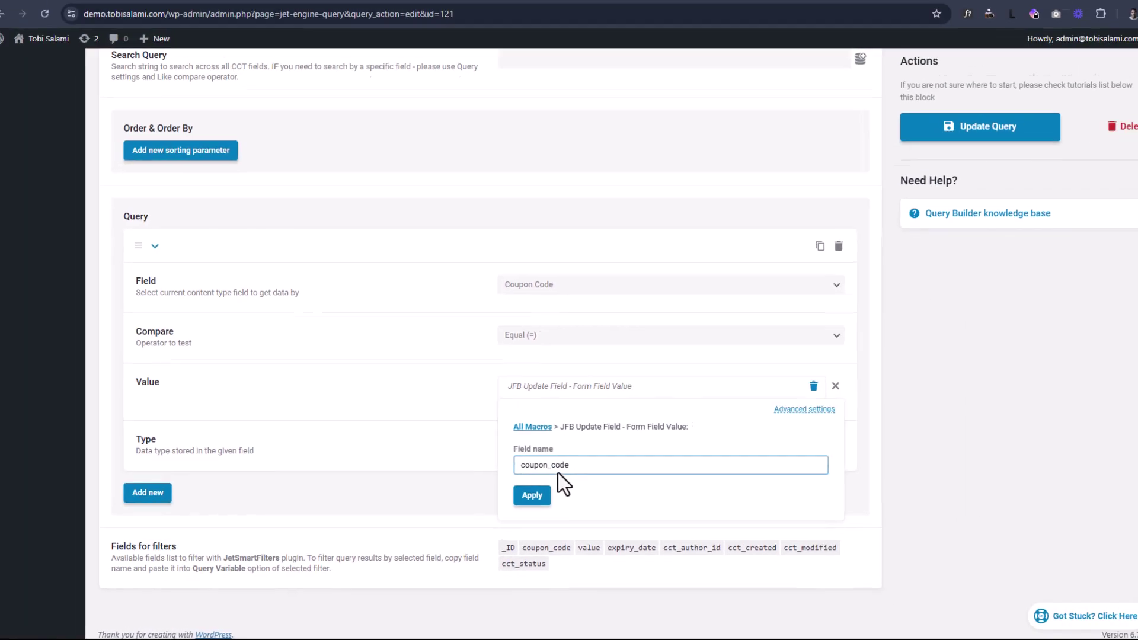
click(699, 7)
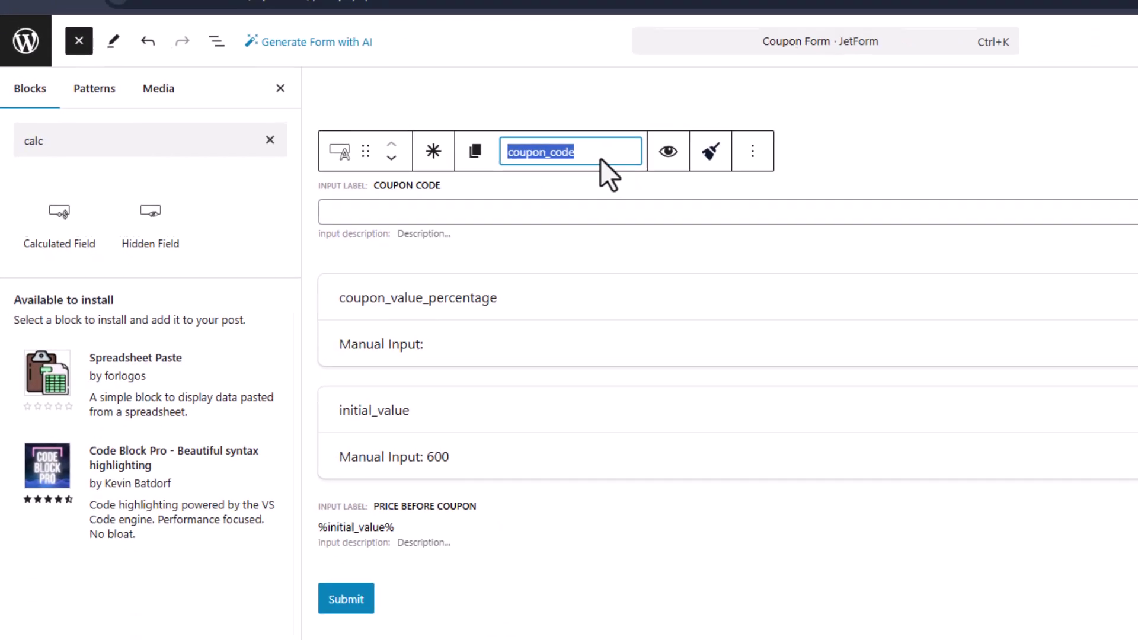
click(507, 8)
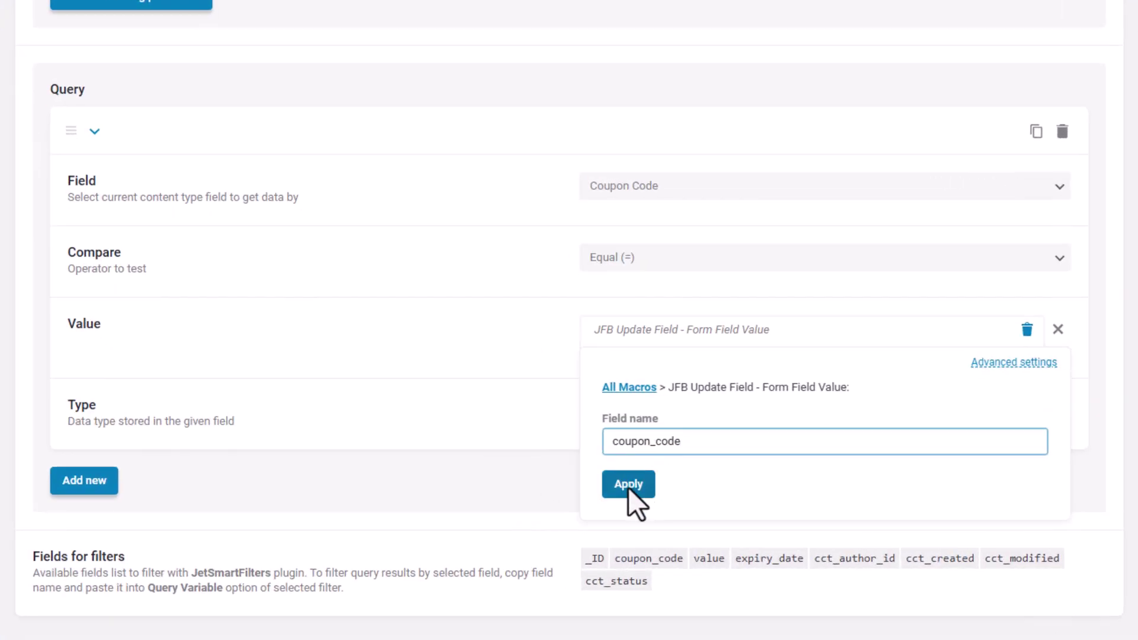
click(629, 485)
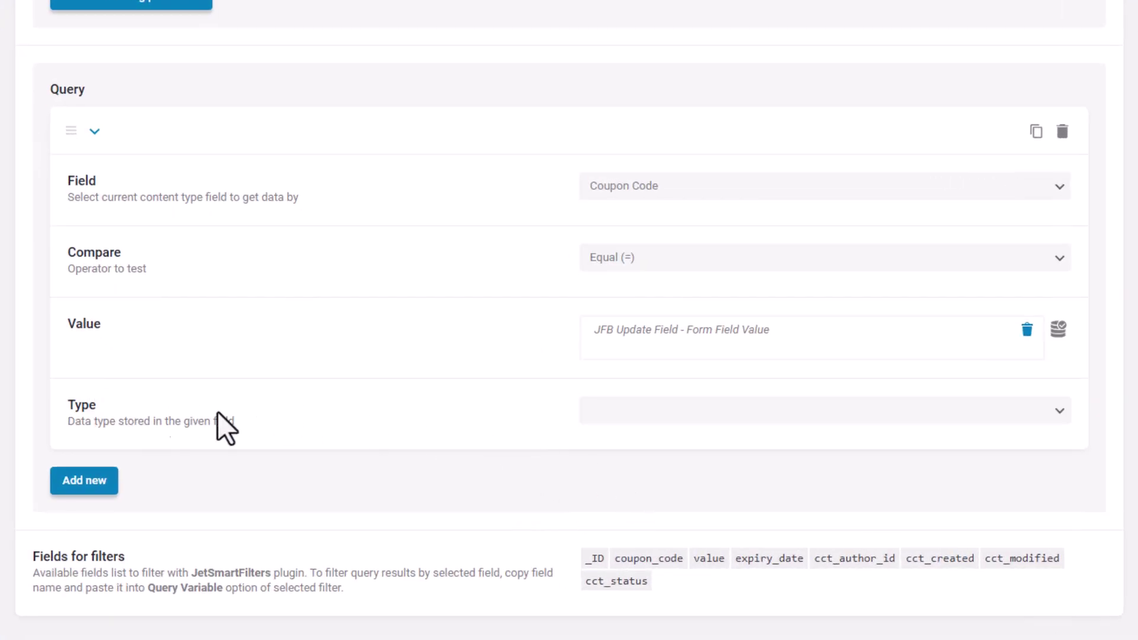
- Set the condition's data type to Char and update the query
click(625, 408)
click(629, 433)
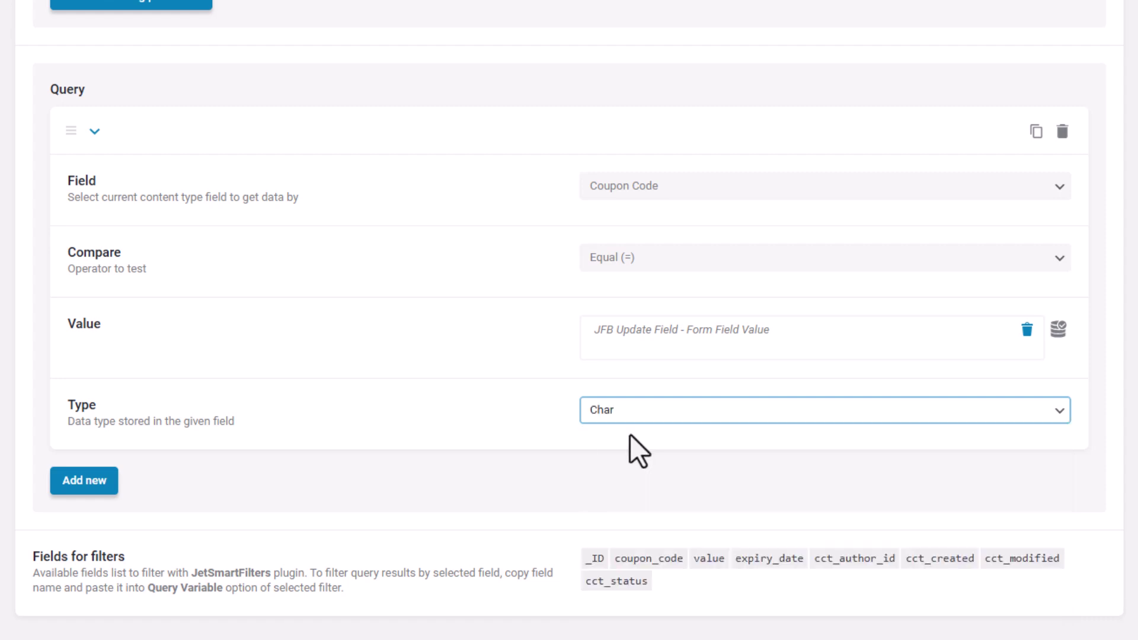
click(482, 403)
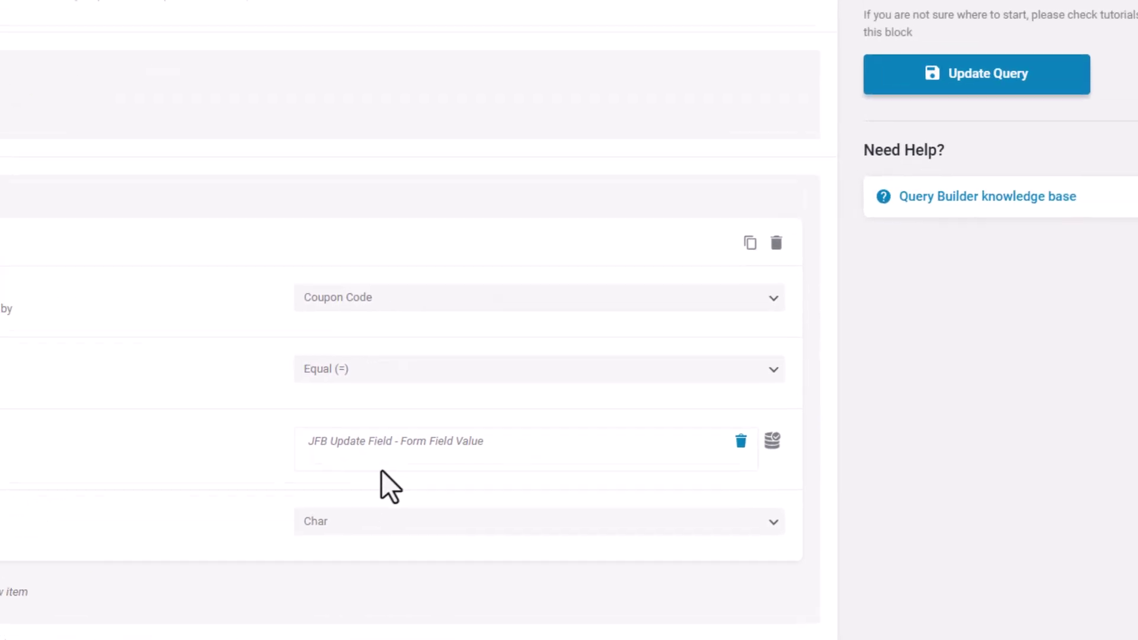
click(876, 105)
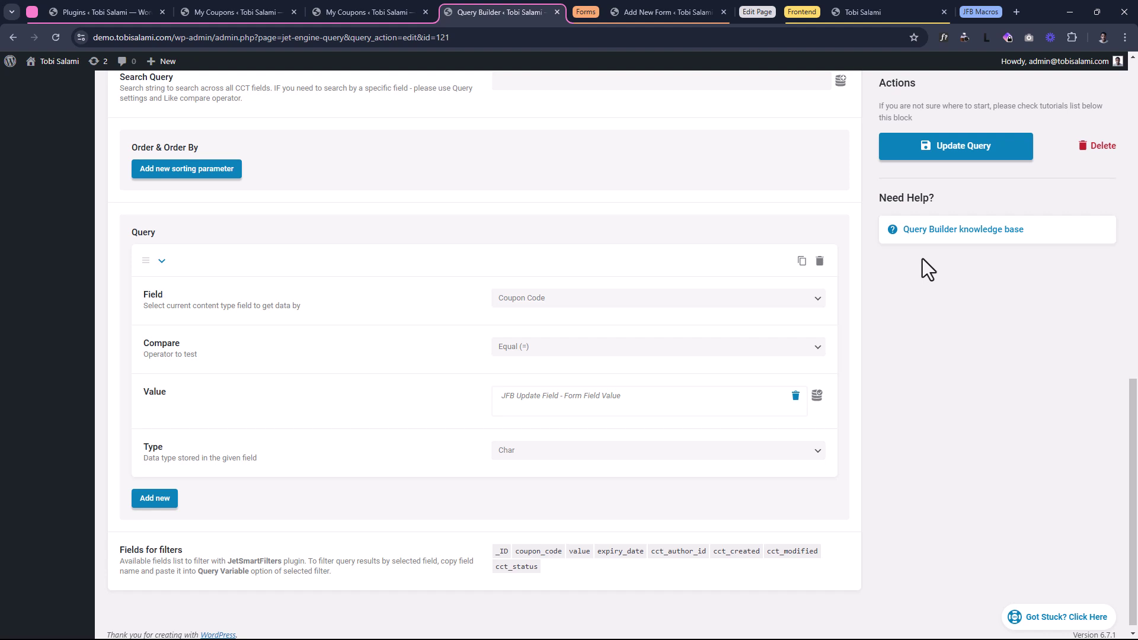
- Compare the query's Coupon Code condition with the form's Coupon Code field and review the settings of the coupon_value_percentage hidden field
click(651, 3)
click(442, 208)
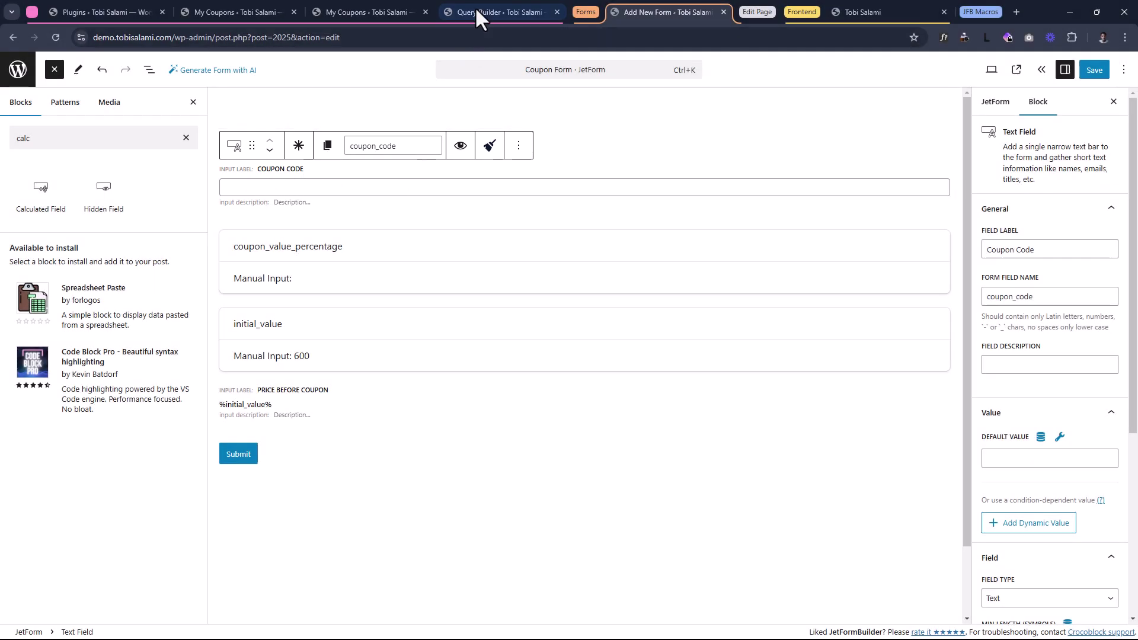
click(478, 7)
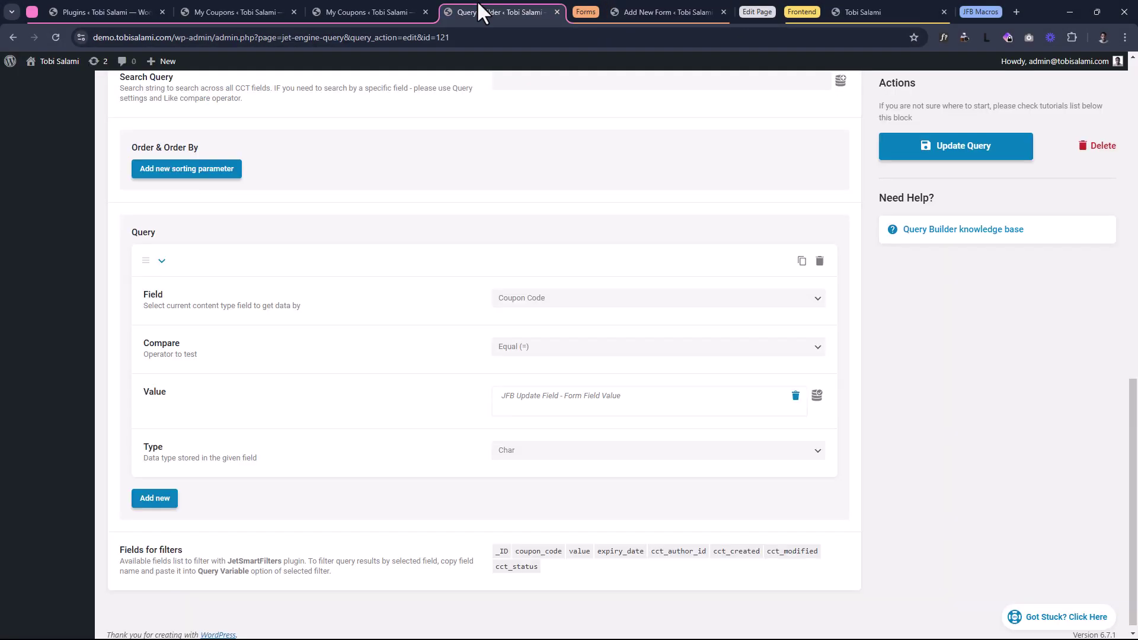
click(664, 12)
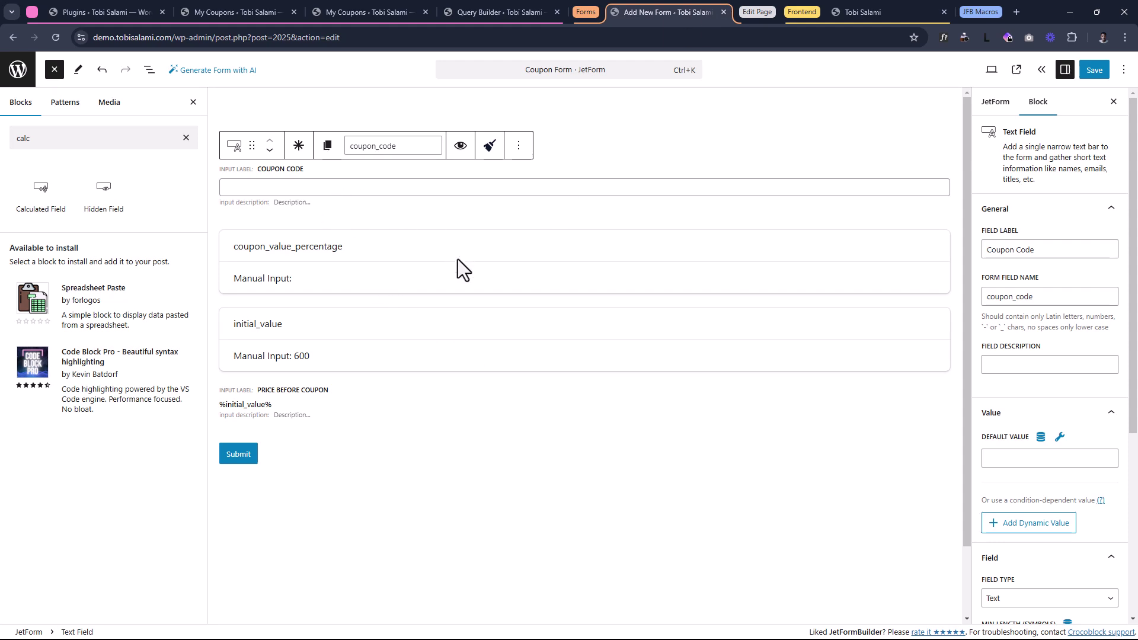
click(500, 3)
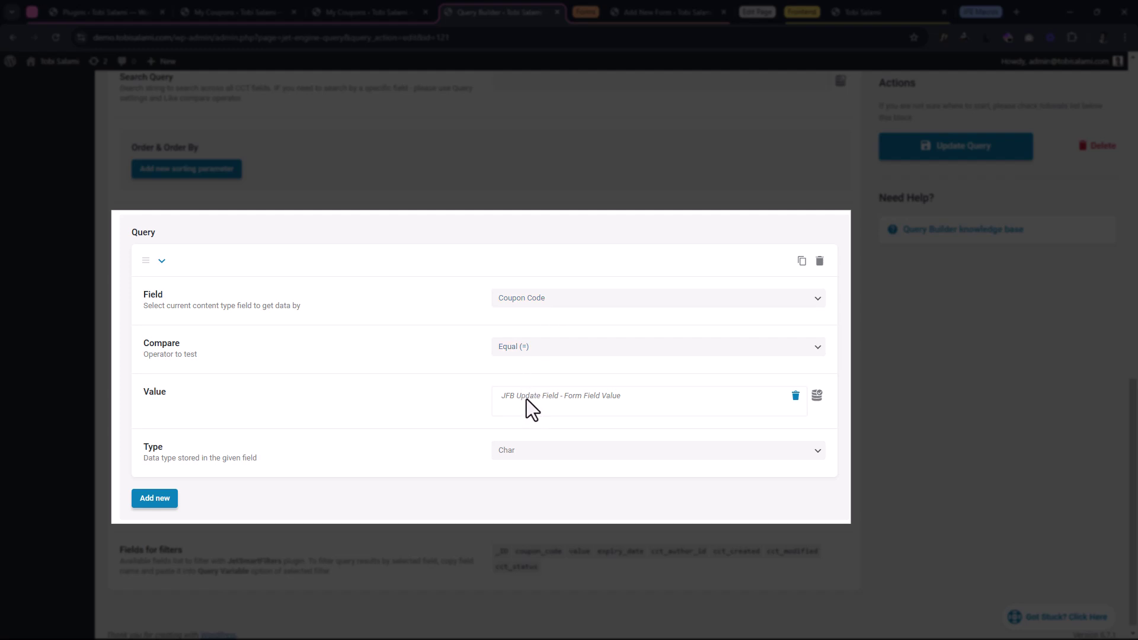
scroll(524, 399, up, 1)
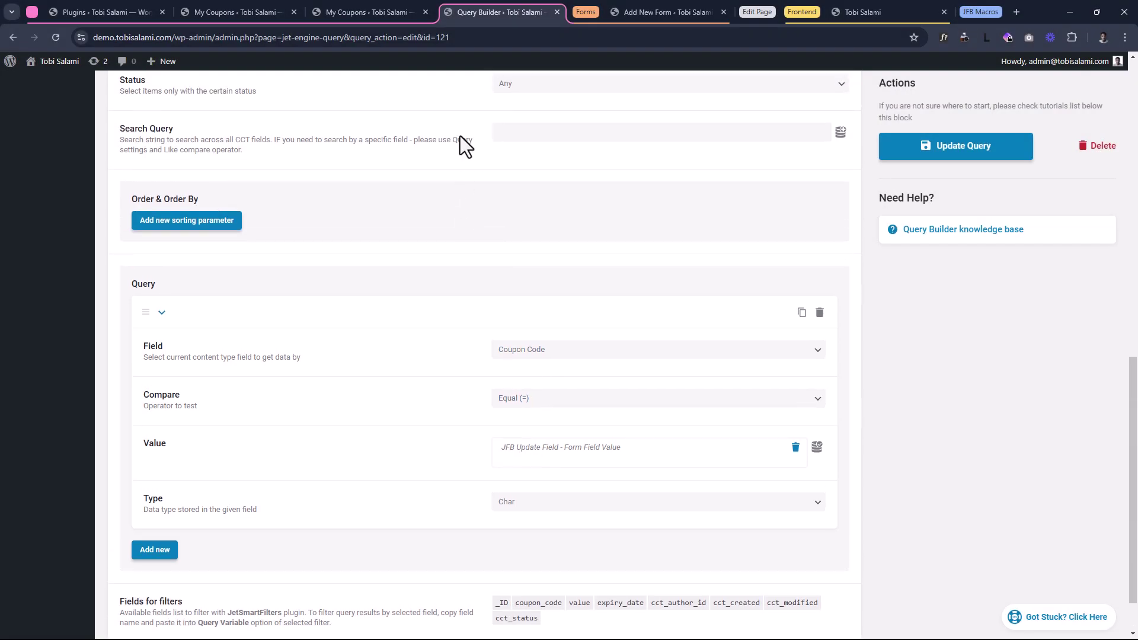
click(676, 11)
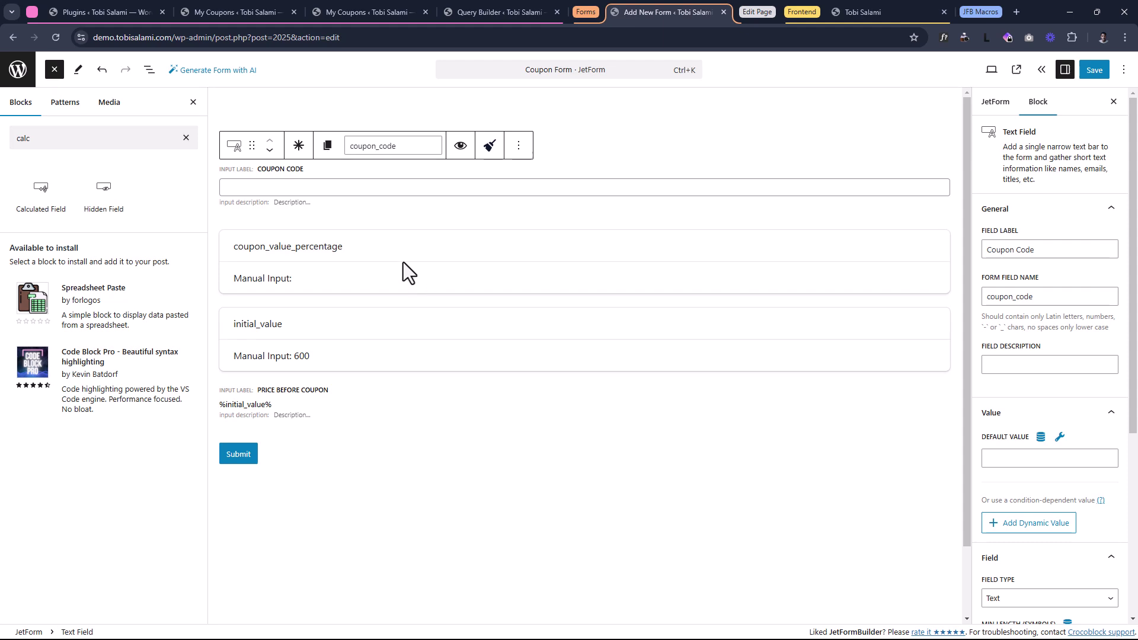
click(336, 251)
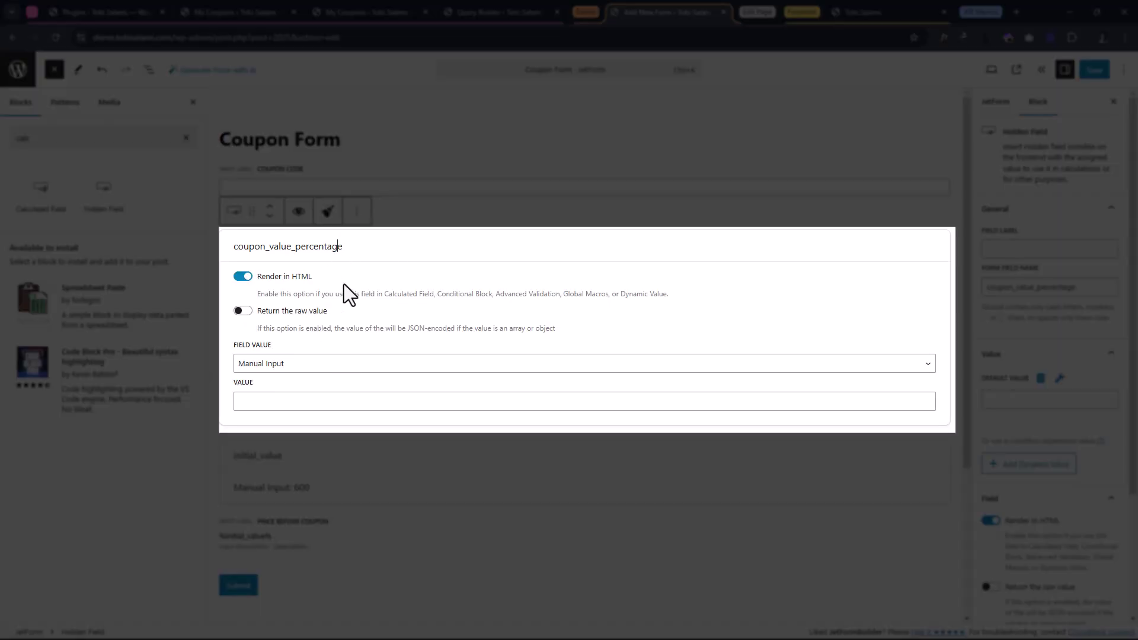
scroll(445, 265, down, 2)
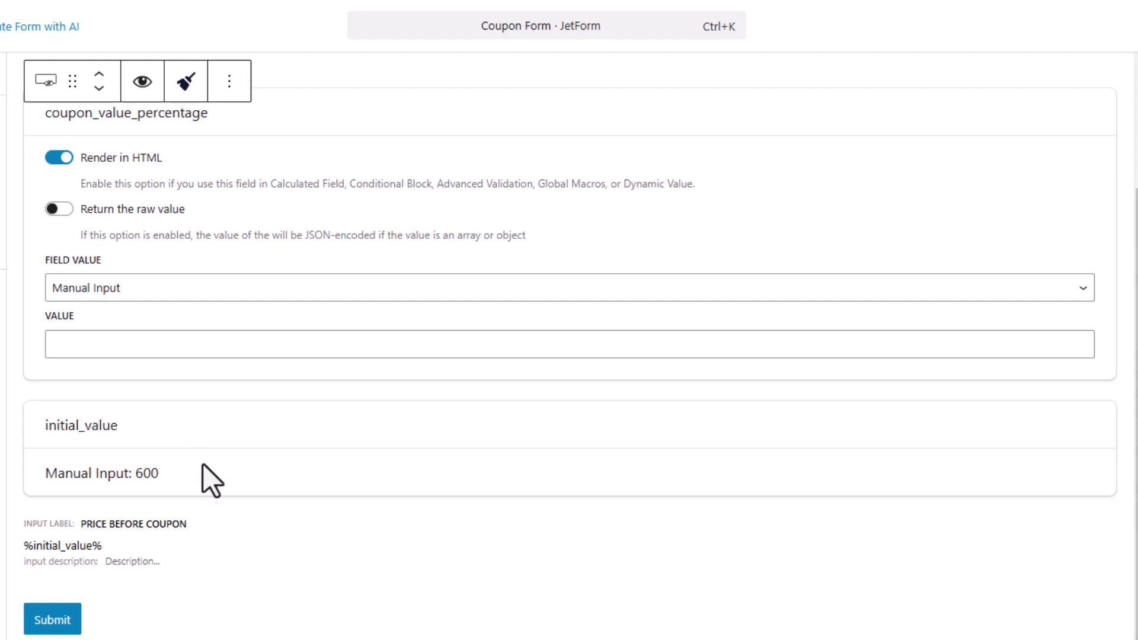
- Add a Calculated Field between initial_value and Price Before Coupon in the form, labelled Calculated Value Off
click(211, 493)
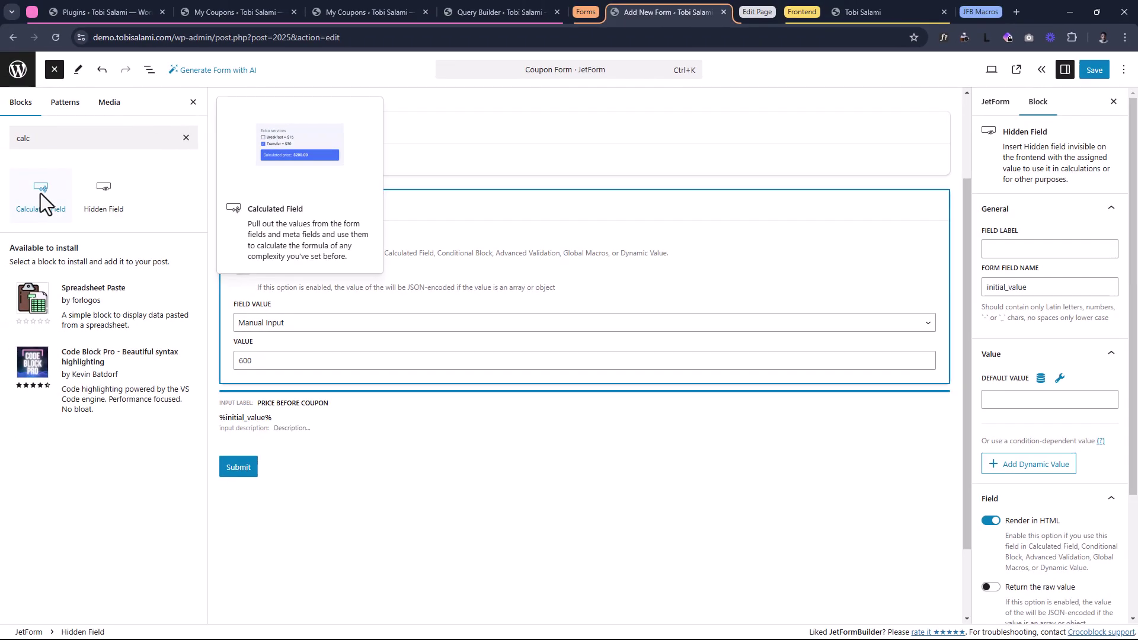
drag(40, 193, 331, 359)
text(Calculated Value )
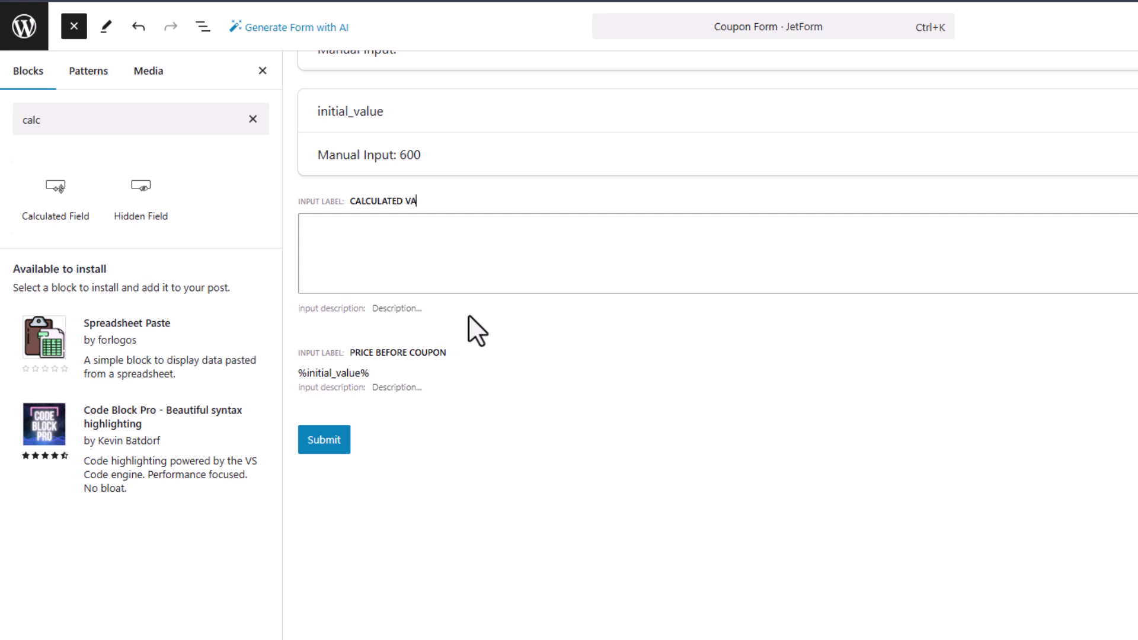
text(Off)
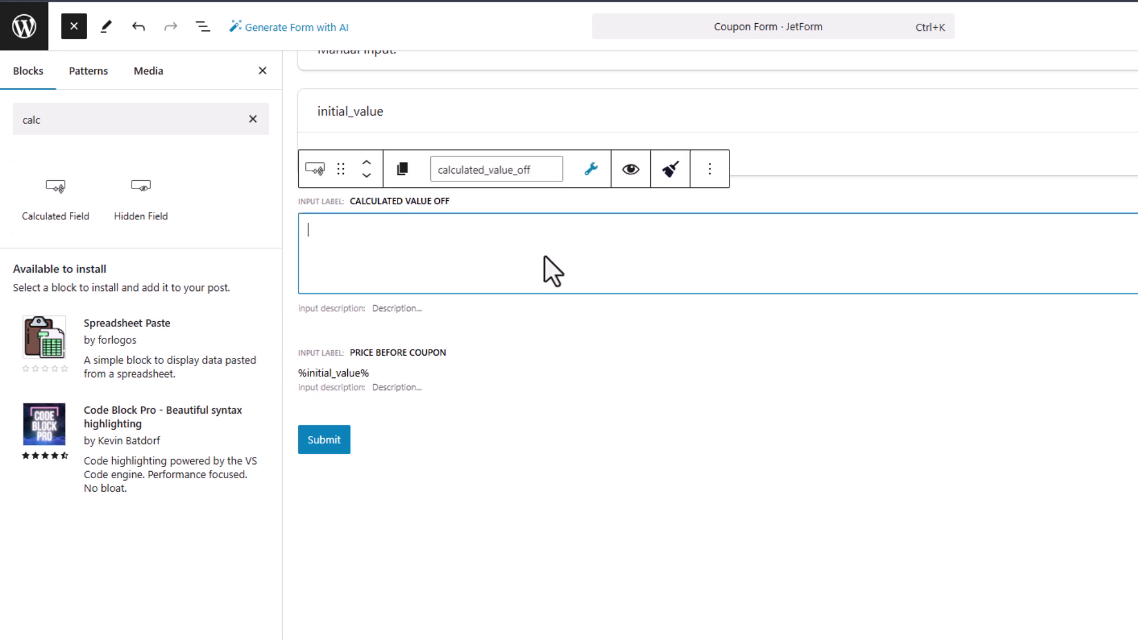
- Insert the %coupon_value_percentage% field macro into the formula of the Calculated Value Off field
scroll(593, 284, up, 4)
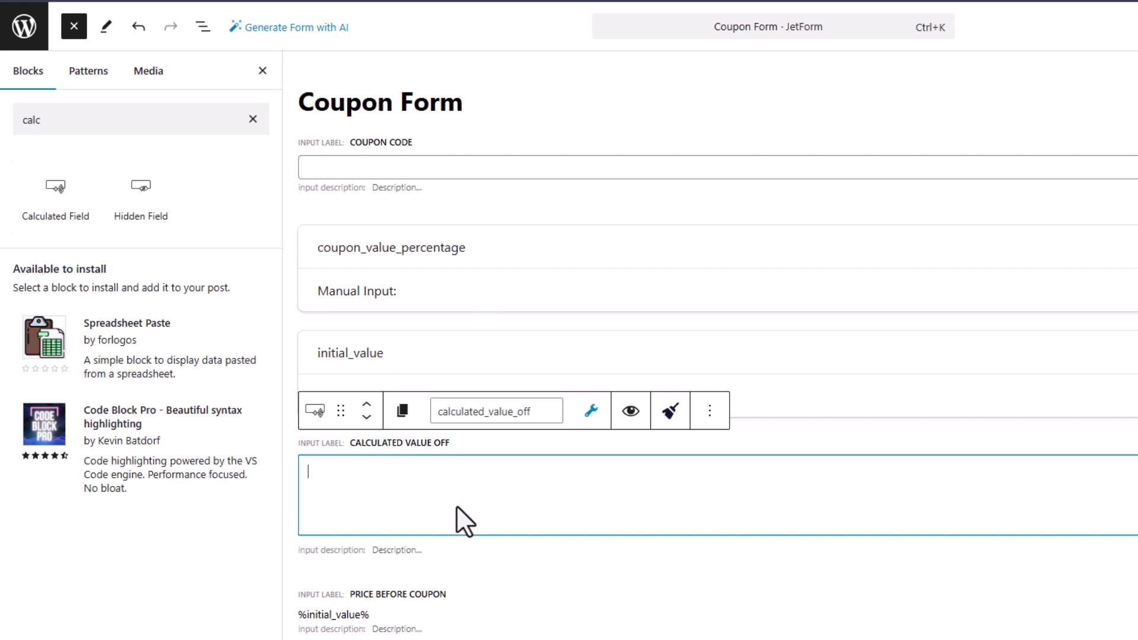
click(589, 415)
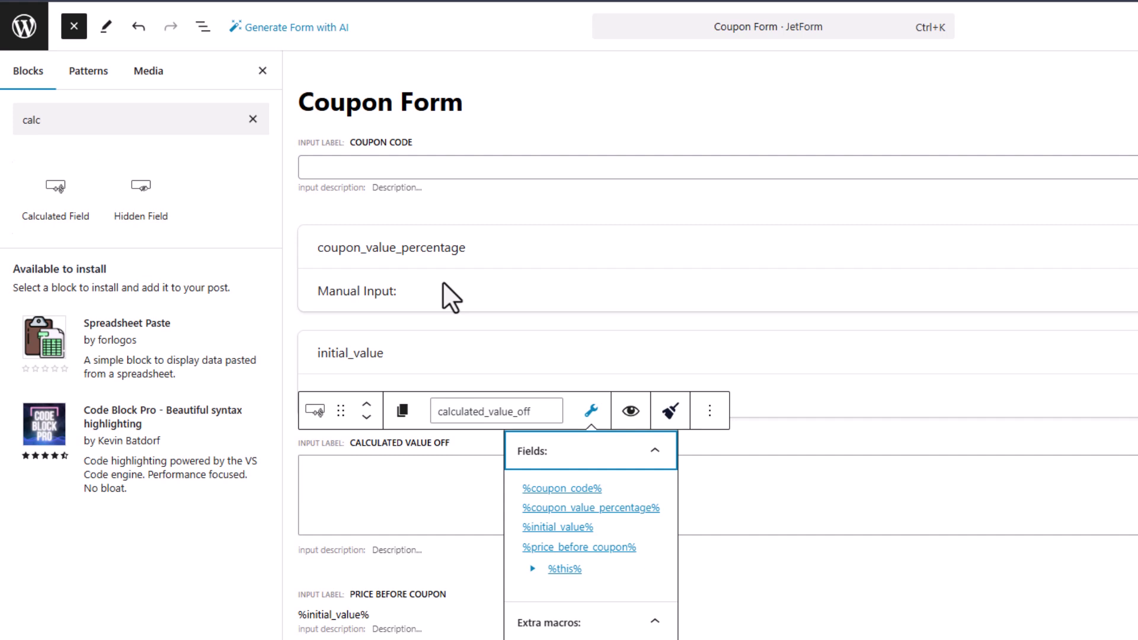
click(593, 507)
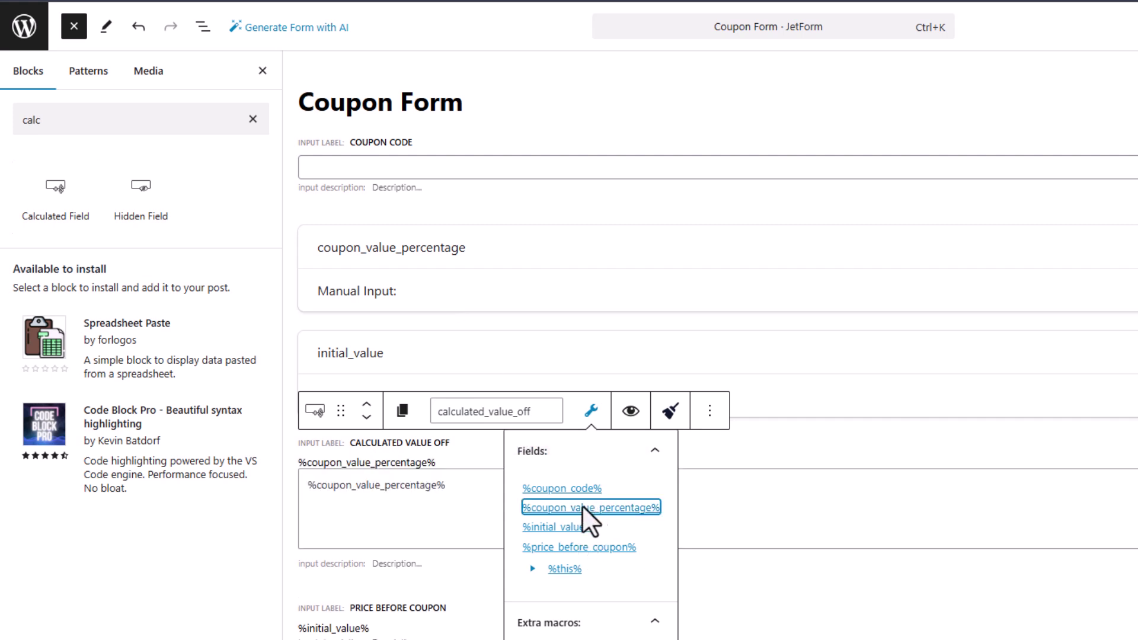
click(475, 487)
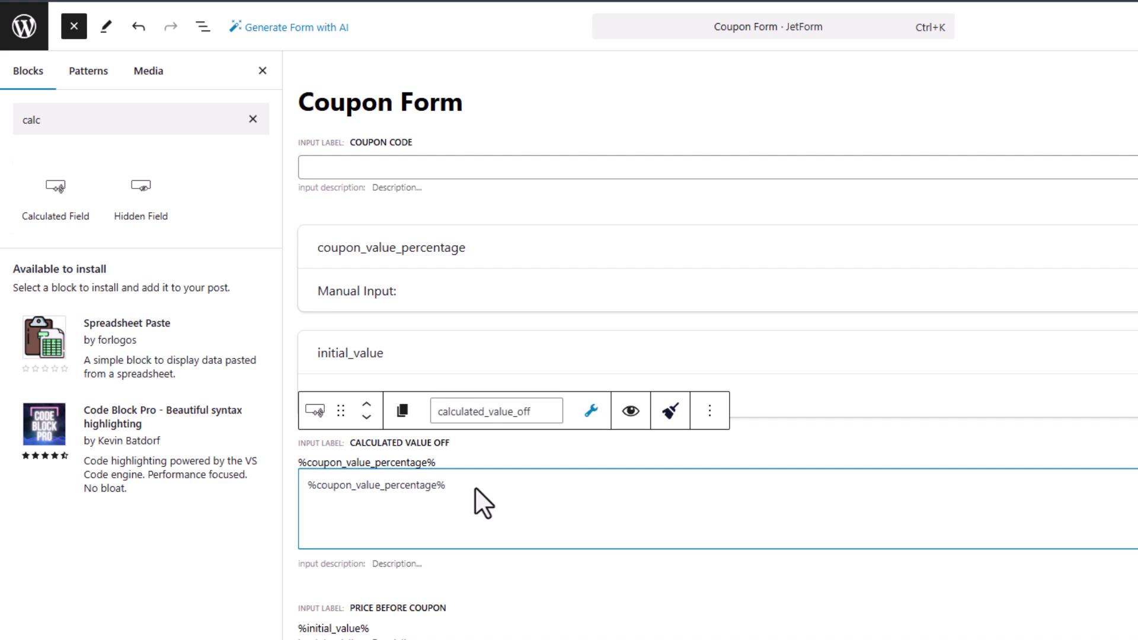
- Switch to the coupon item in My Coupons and check its Percentage Value Off
click(496, 15)
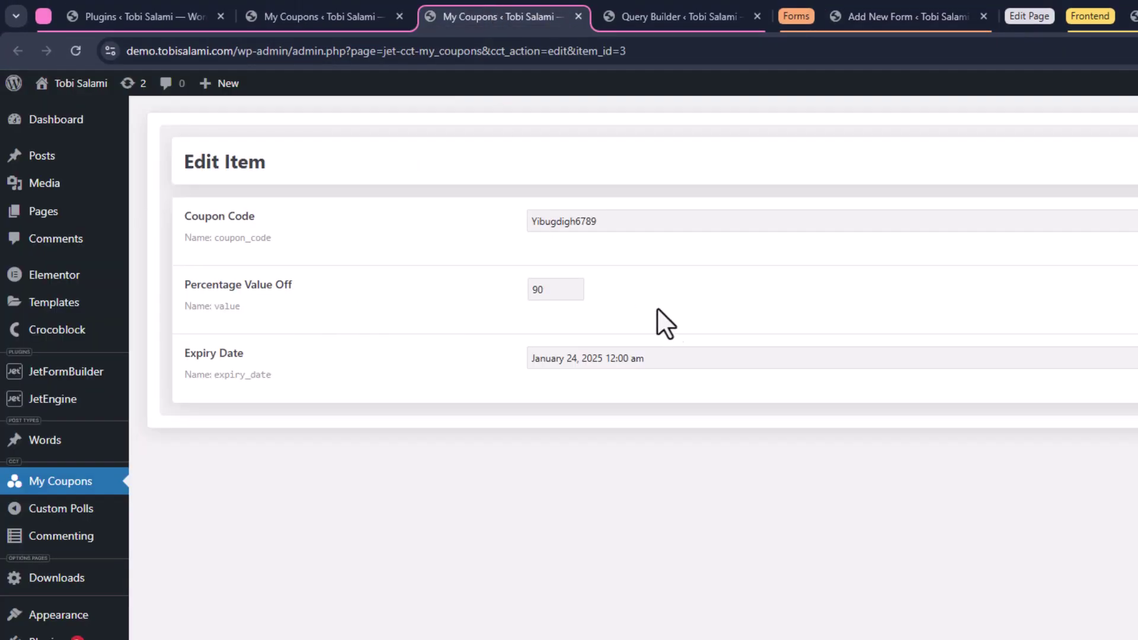
- Open the My Coupons list and review the Percentage Value Off of each coupon
click(297, 11)
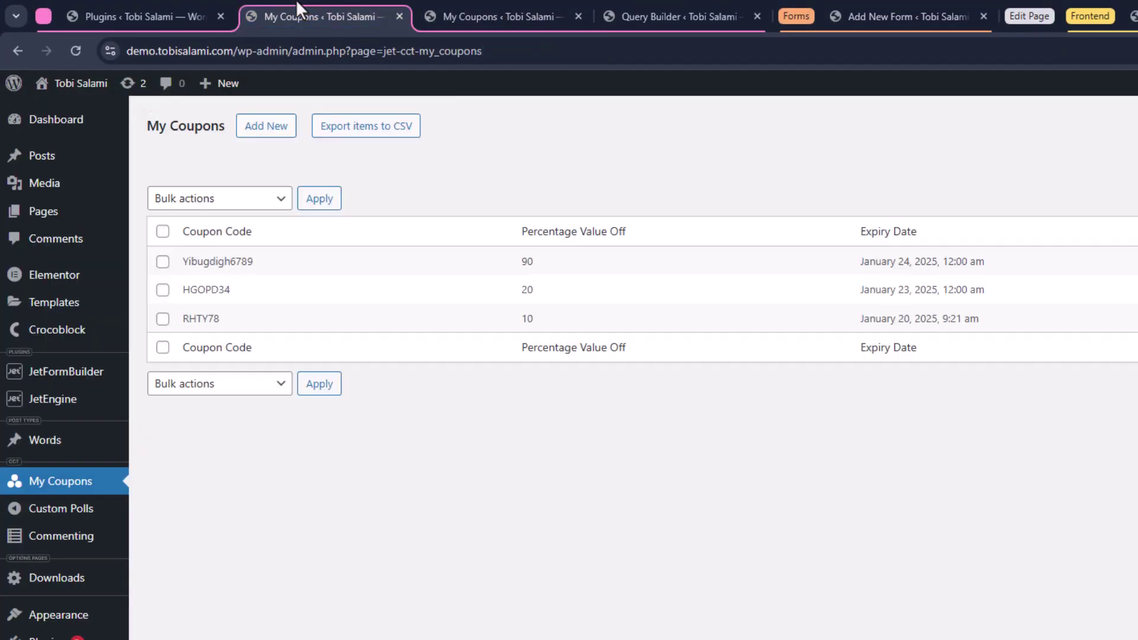
drag(513, 249, 538, 328)
click(571, 311)
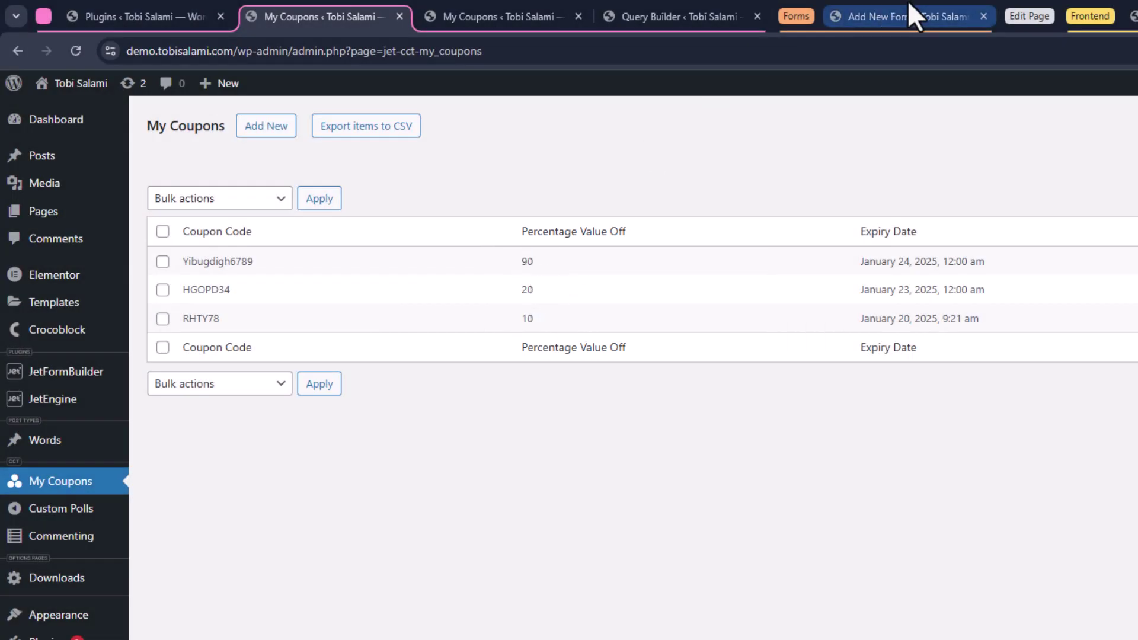
- Return to the Coupon Form and append /100 to the %coupon_value_percentage% formula of the Calculated Value Off field
click(912, 14)
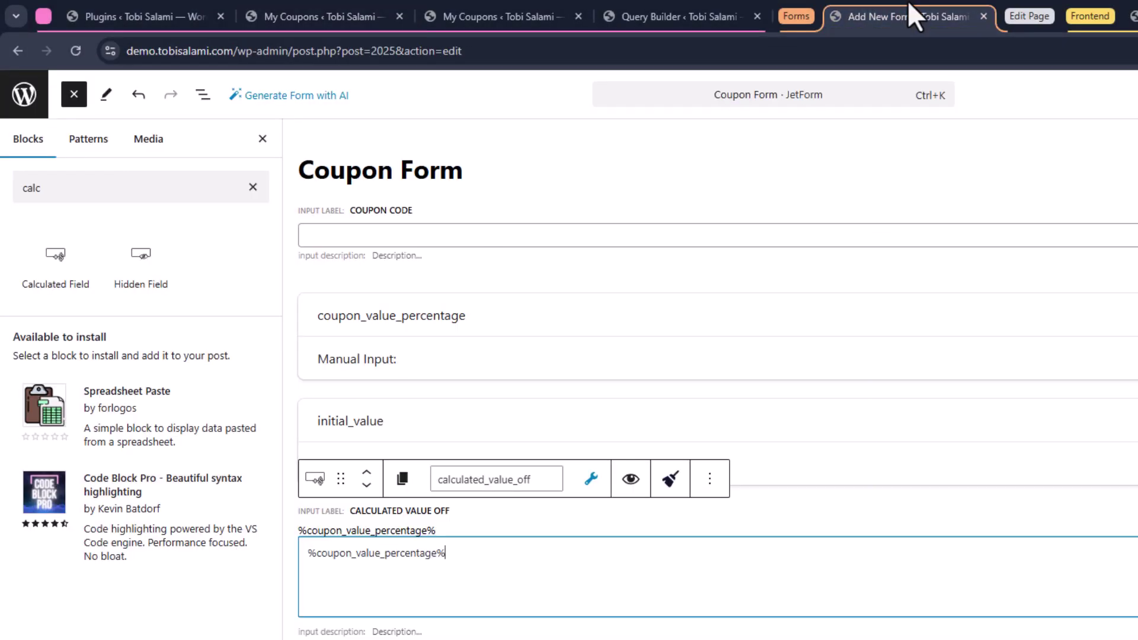
drag(450, 555, 354, 548)
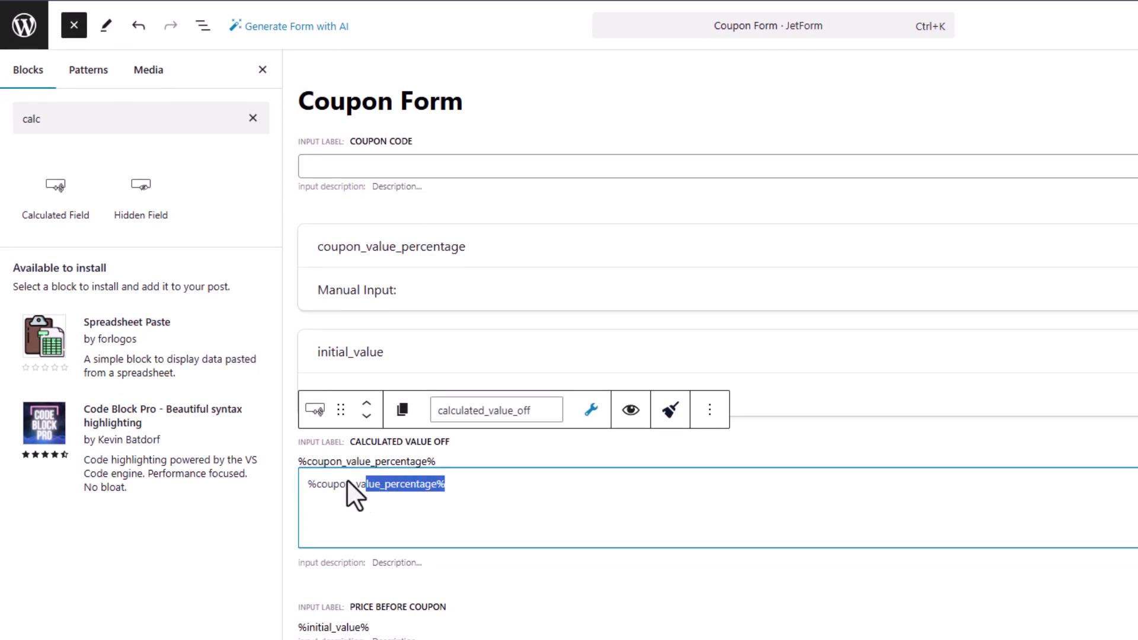
drag(355, 482, 306, 484)
click(450, 483)
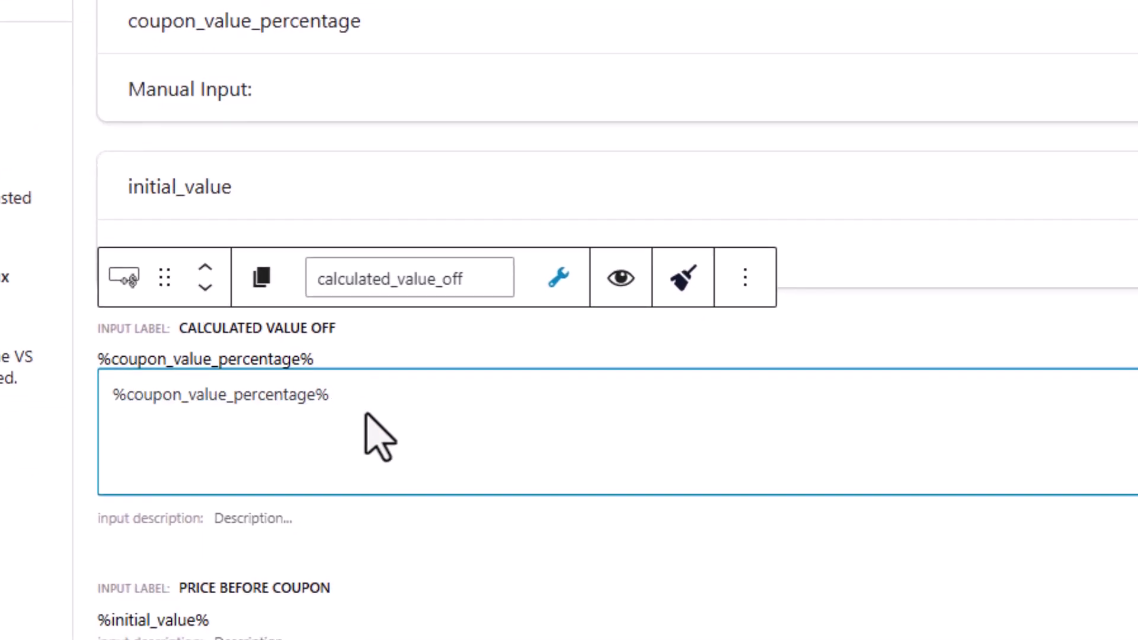
text(/100)
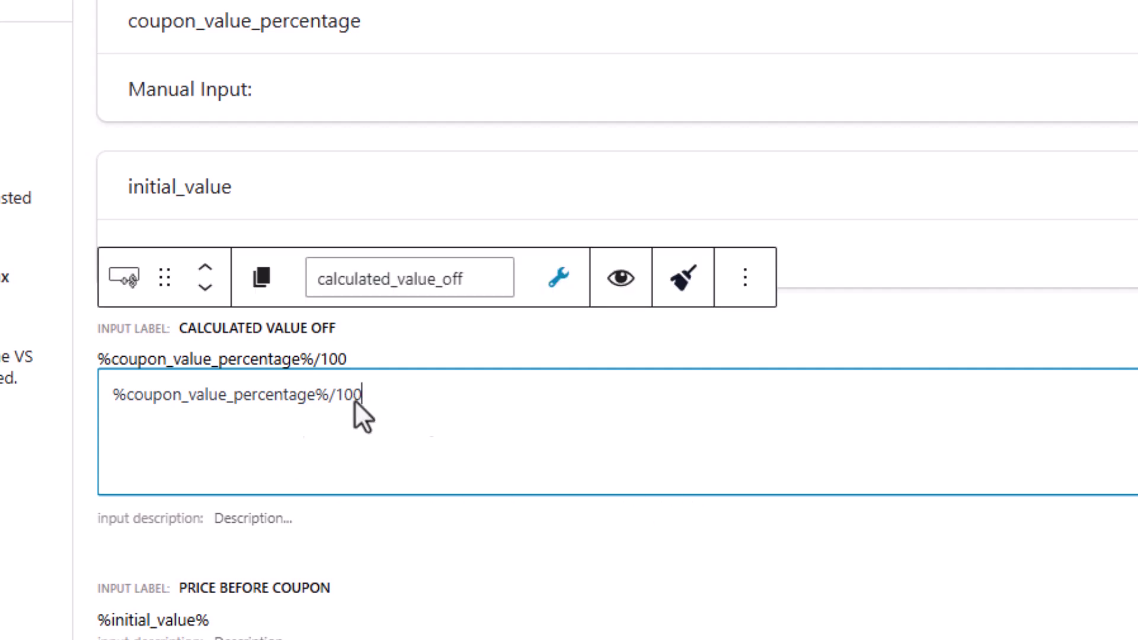
- Wrap the %coupon_value_percentage%/100 expression in parentheses and add a multiplication sign after it
drag(417, 401, 25, 401)
click(102, 396)
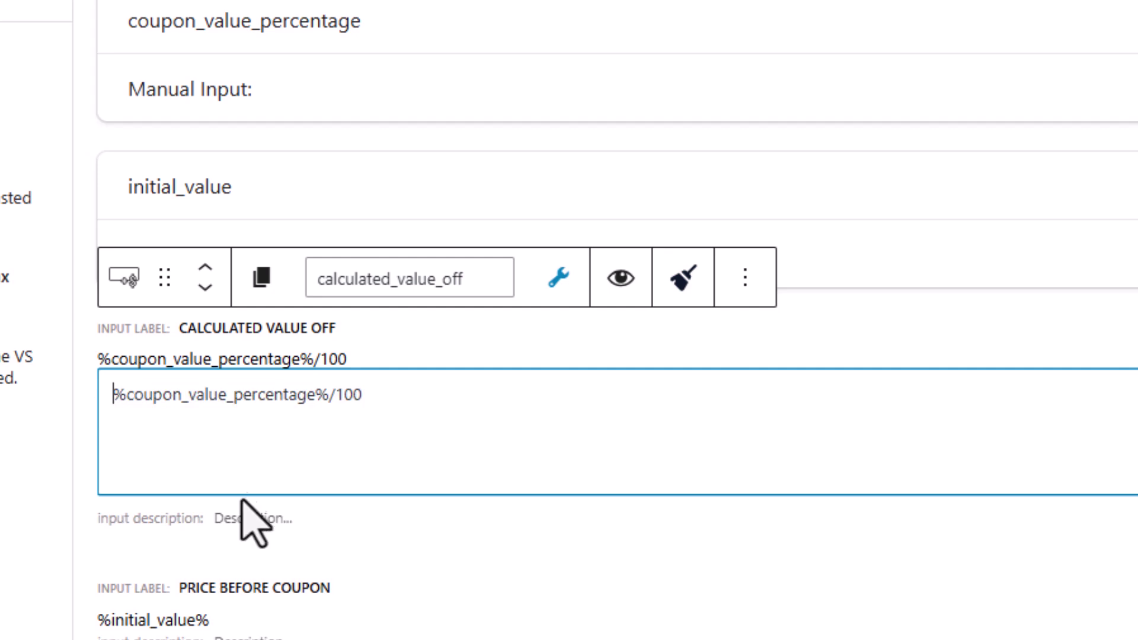
text(()
key(ctrl+a)
key(End)
text() *)
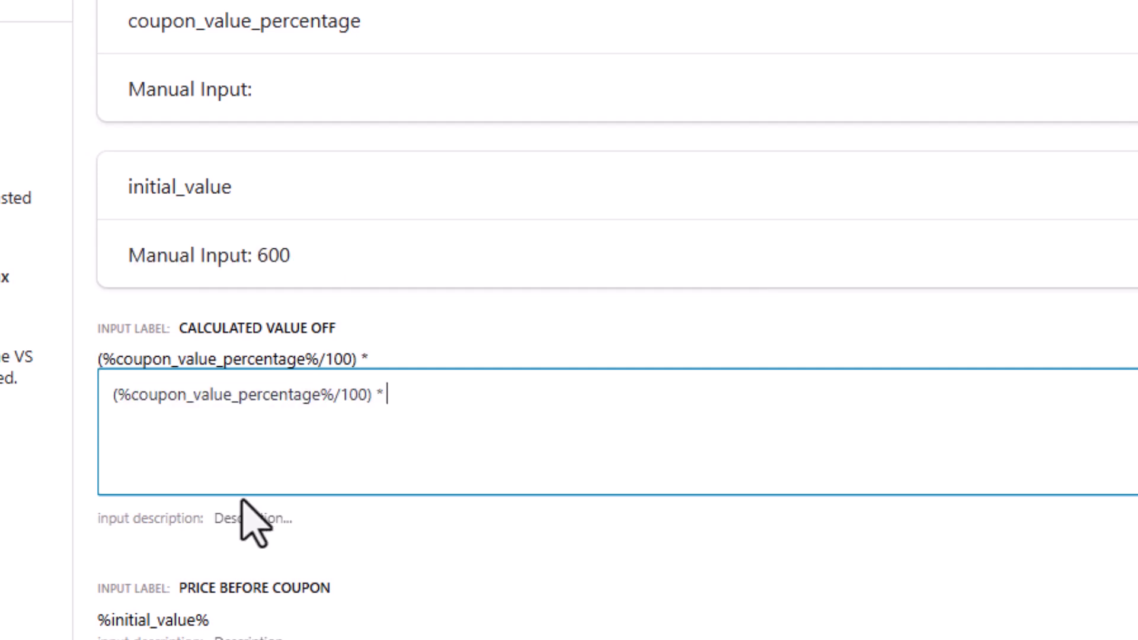
- Complete the Calculated Value Off formula with the %initial_value% field macro as the multiplier and review the expression
click(343, 188)
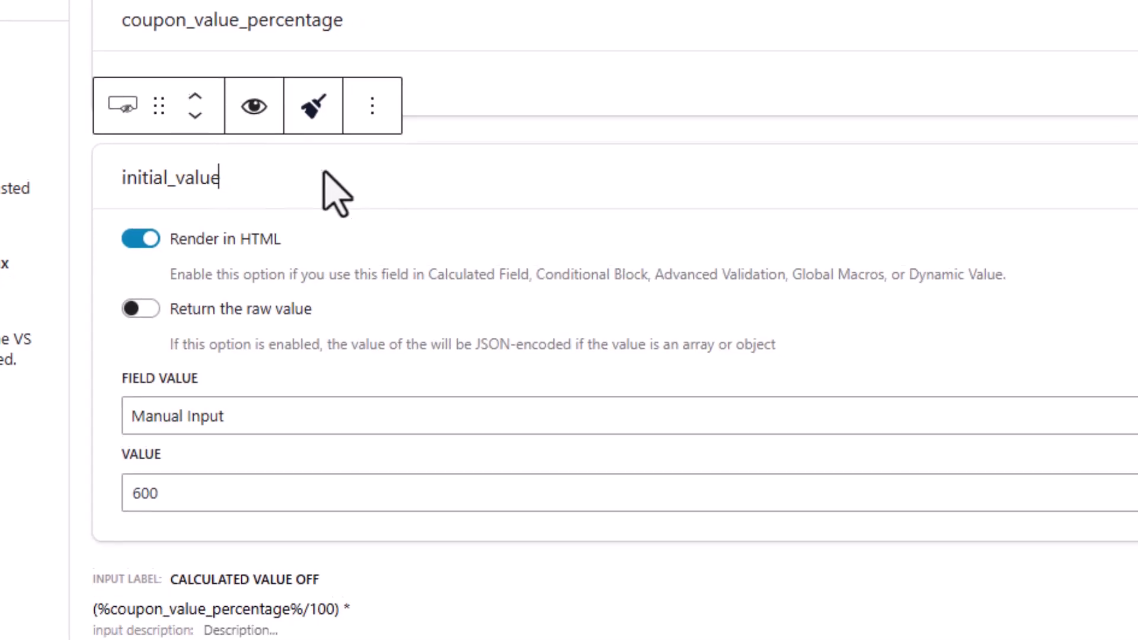
click(451, 633)
click(389, 315)
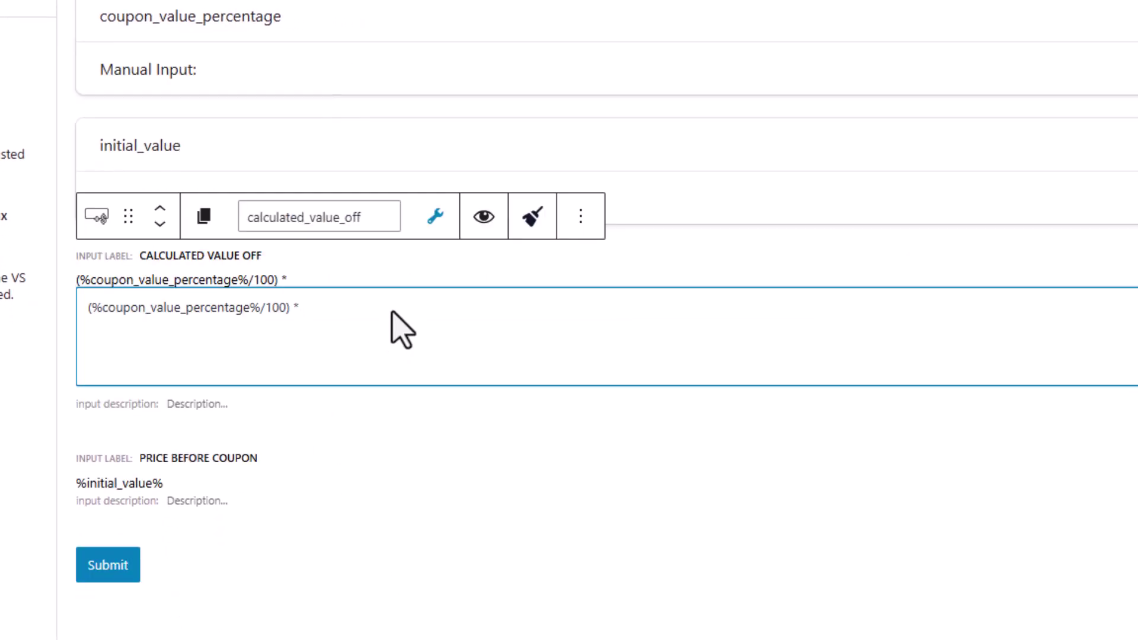
click(436, 219)
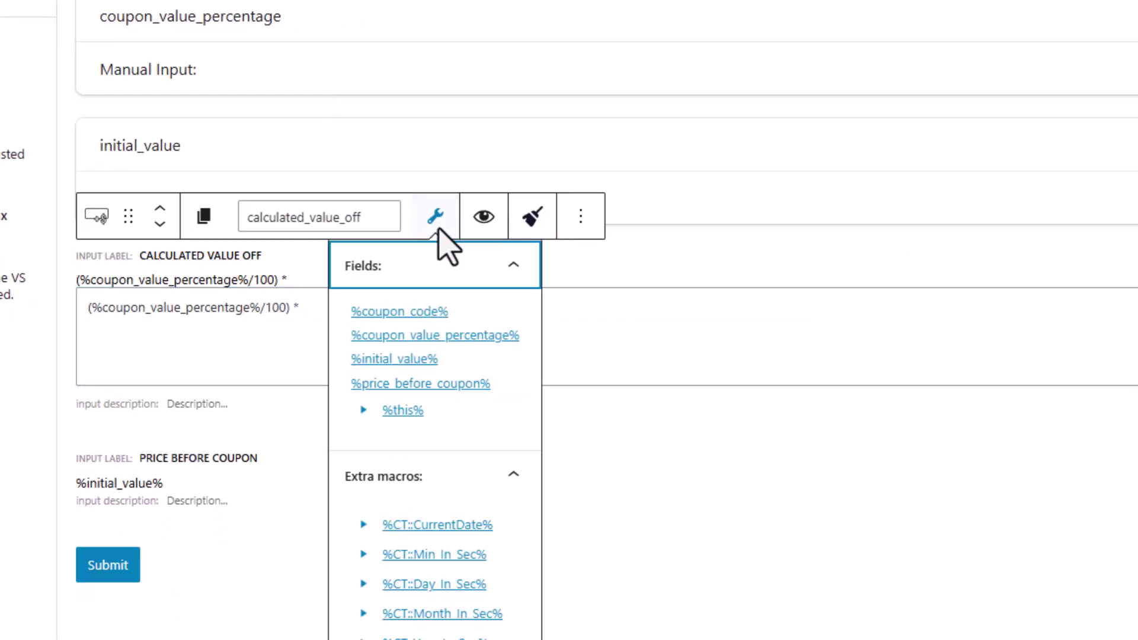
click(398, 359)
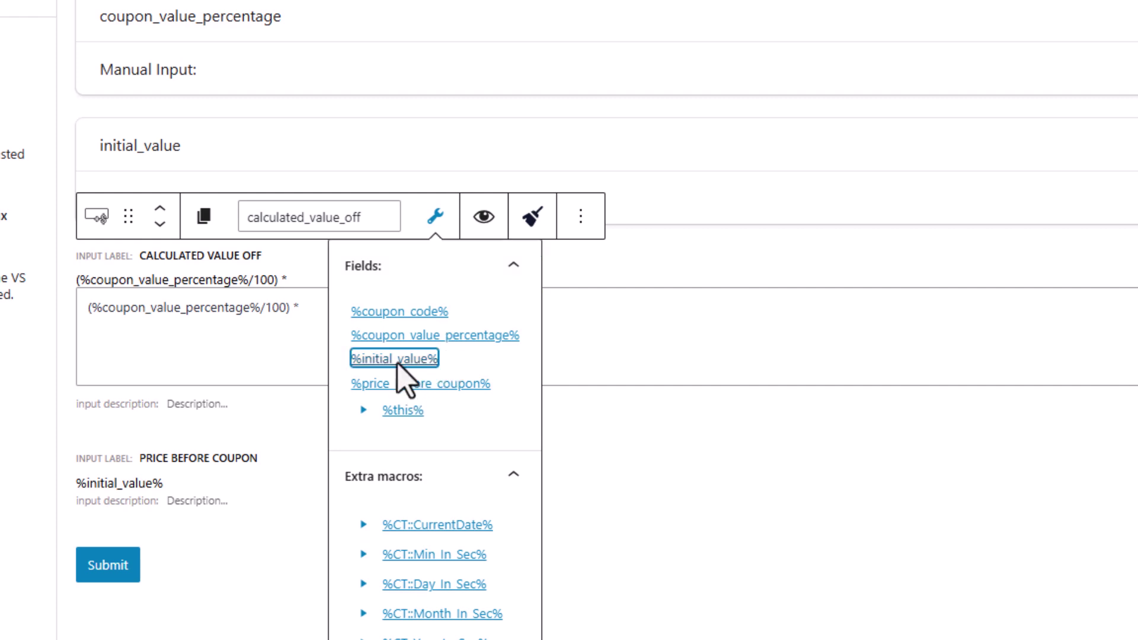
click(590, 356)
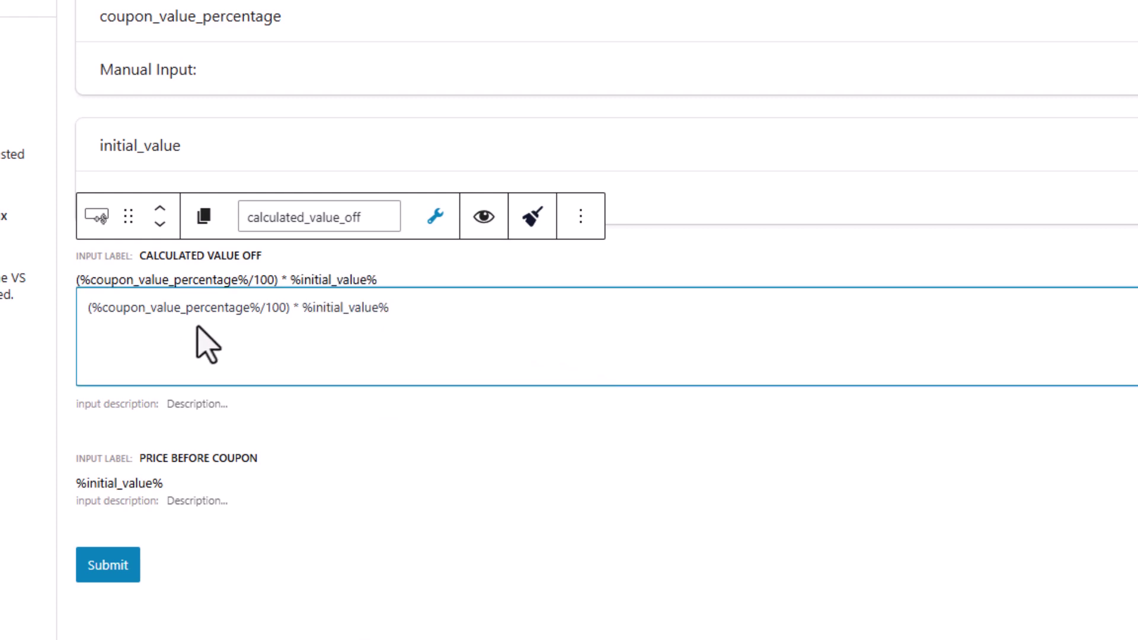
drag(290, 309, 85, 310)
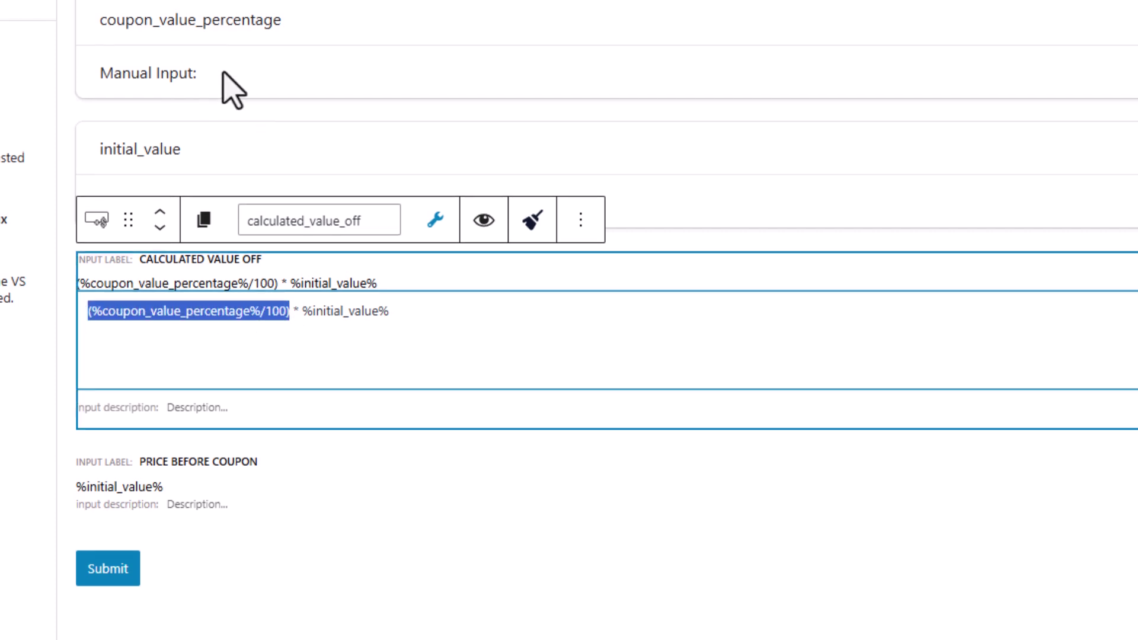
scroll(219, 101, up, 1)
click(294, 375)
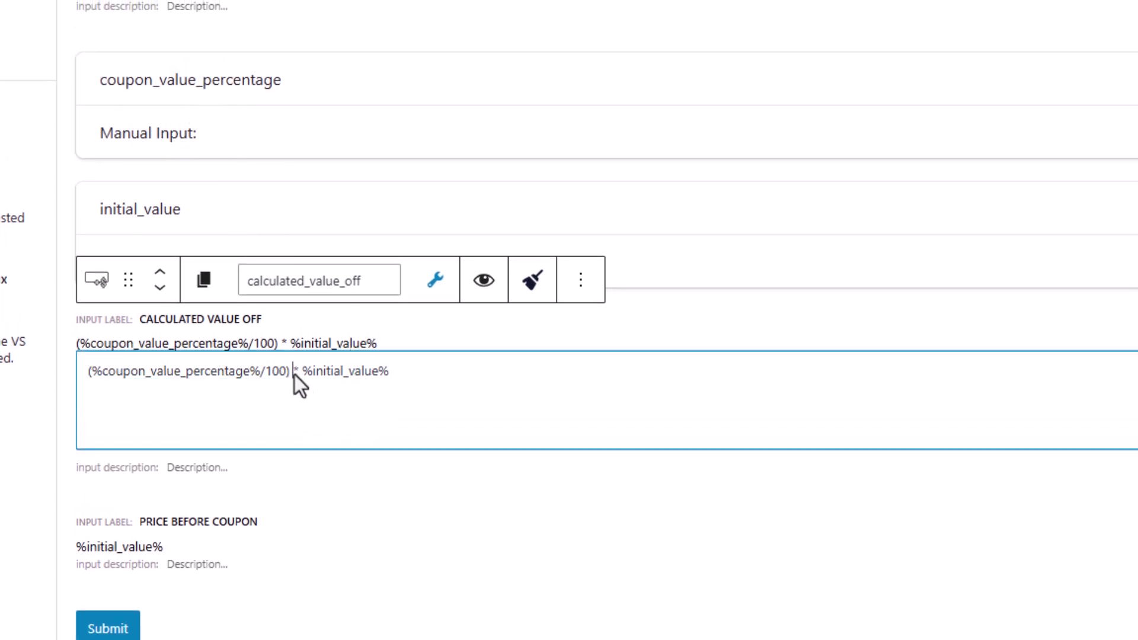
click(500, 401)
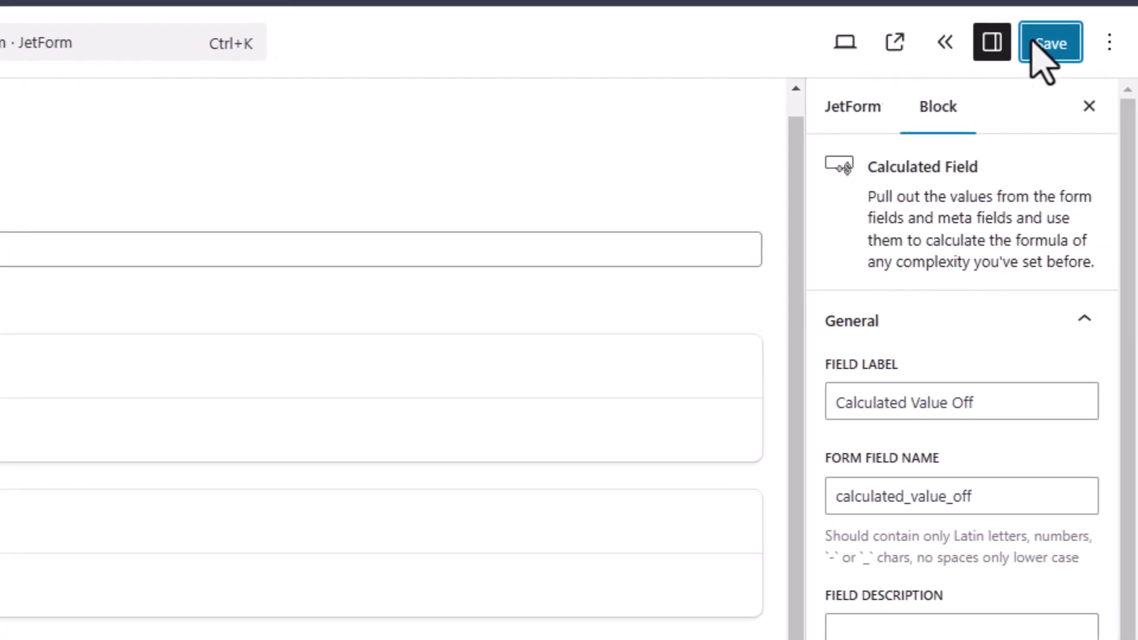
- Save the form and reload the frontend page to check how Calculated Value Off is displayed
click(1048, 41)
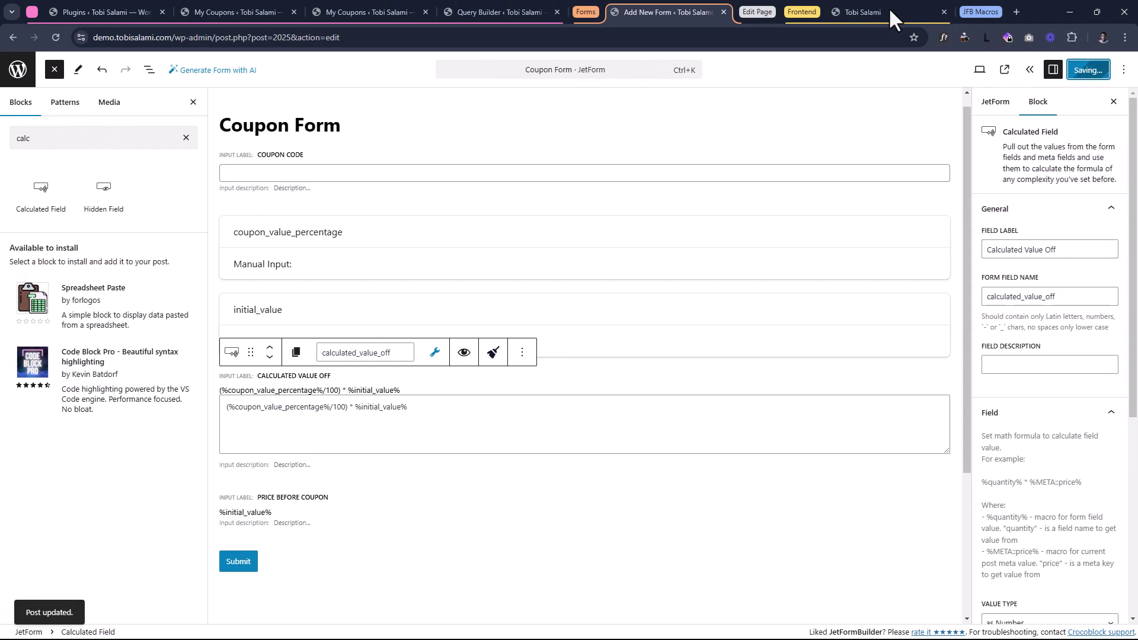
click(884, 10)
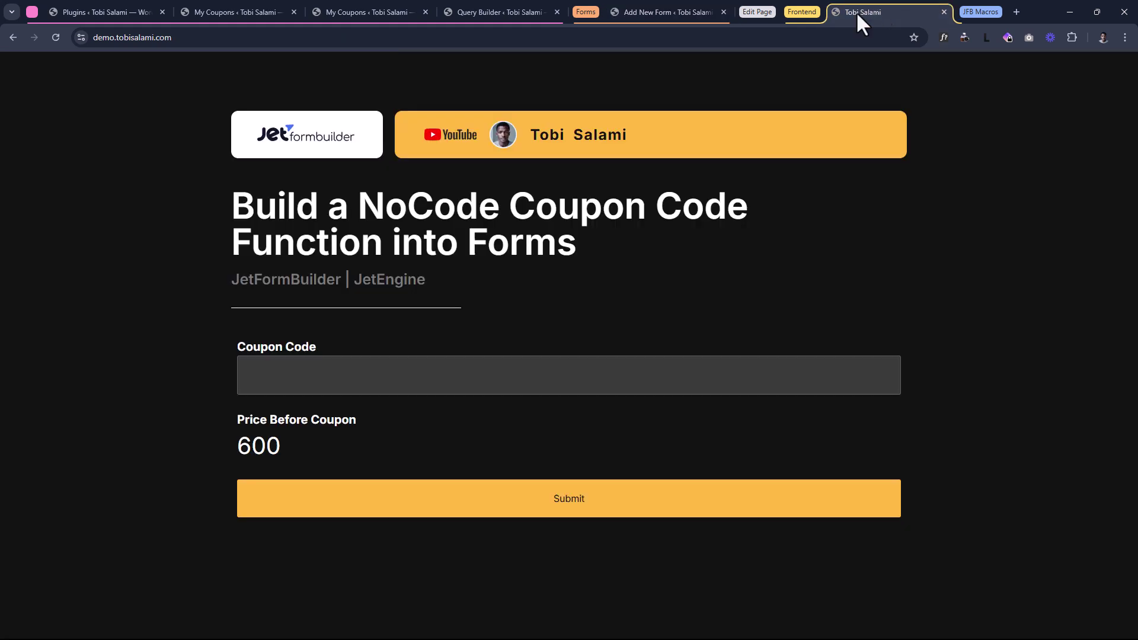
click(59, 42)
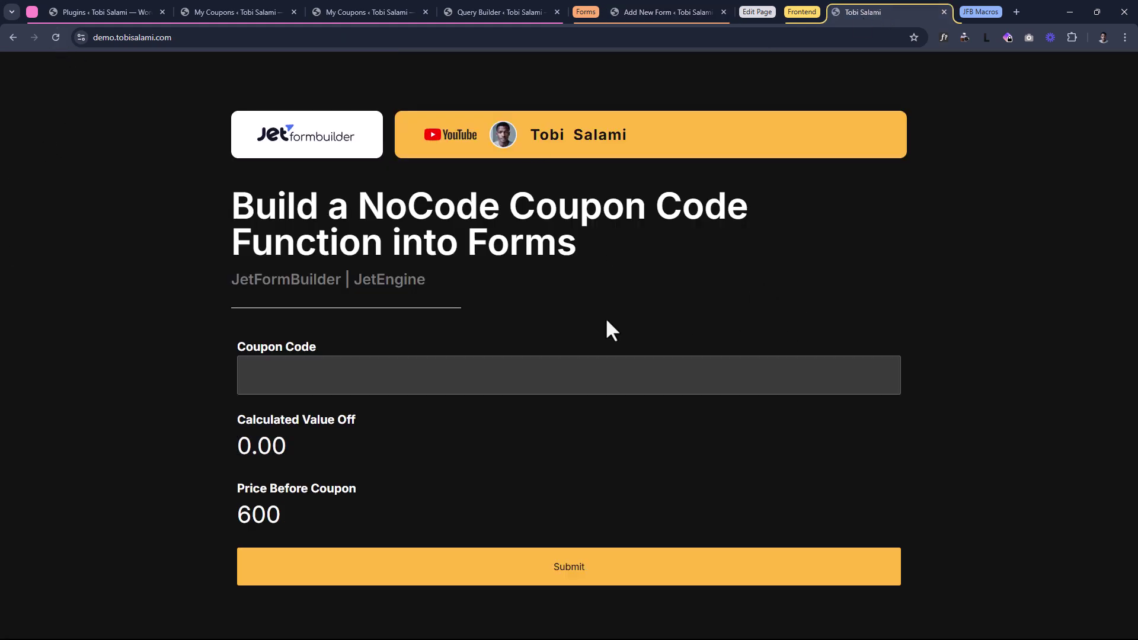
mouse_move(298, 453)
mouse_down()
mouse_move(242, 457)
mouse_move(289, 449)
mouse_up()
click(335, 446)
click(330, 453)
- Set the Calculated Value Off field's decimal places number to 0, save the form and reload the frontend page
click(690, 19)
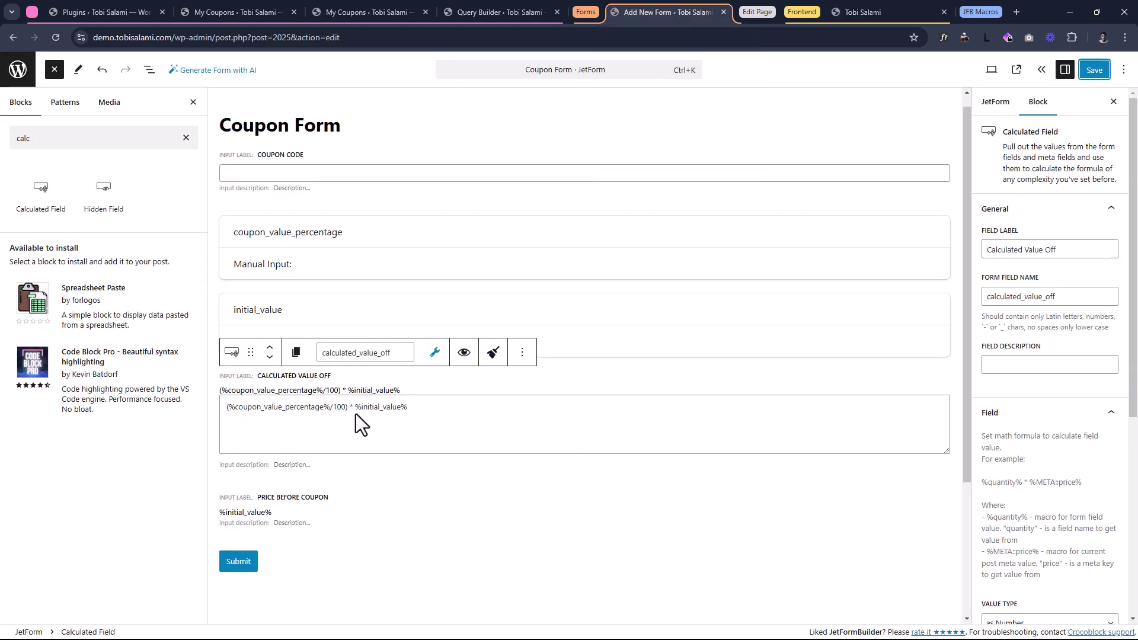
scroll(1022, 385, down, 5)
click(1014, 373)
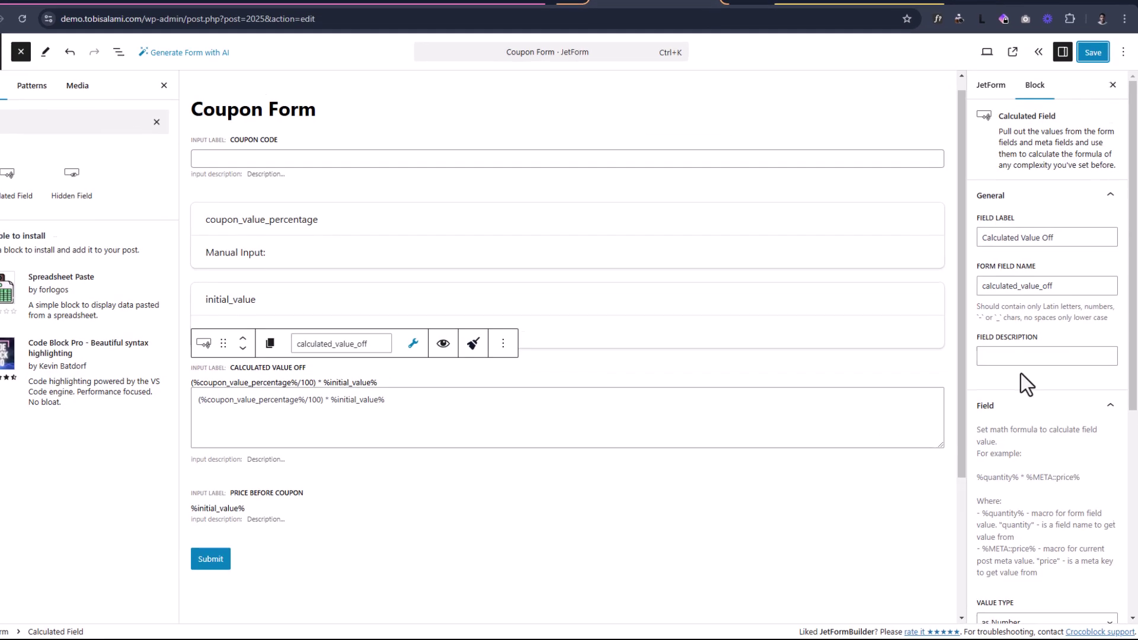
drag(944, 224, 894, 233)
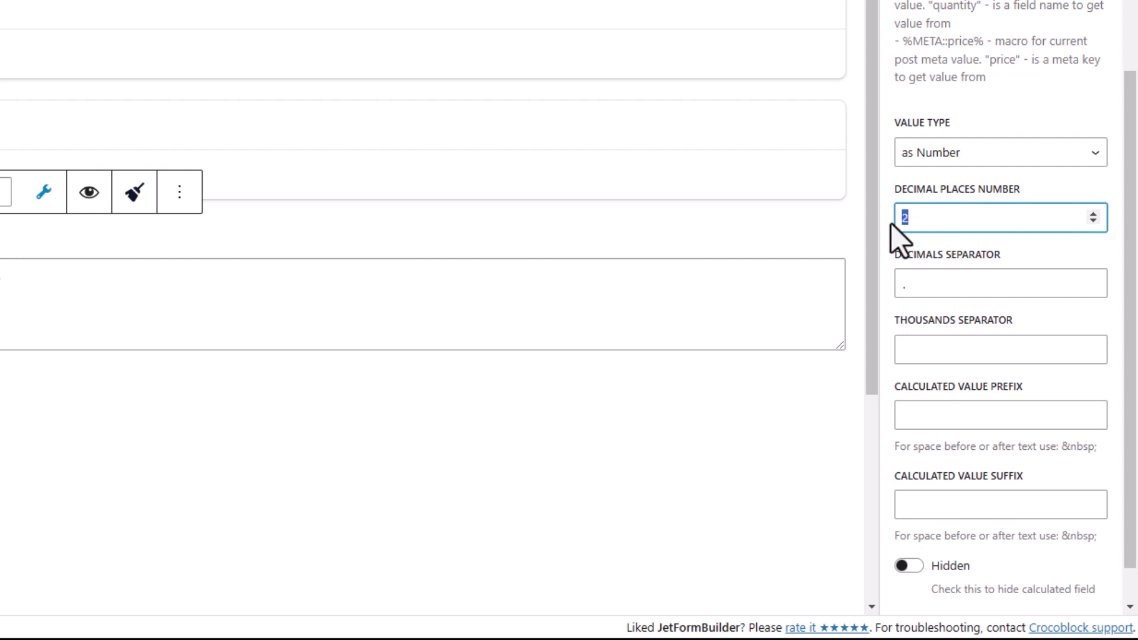
text(0)
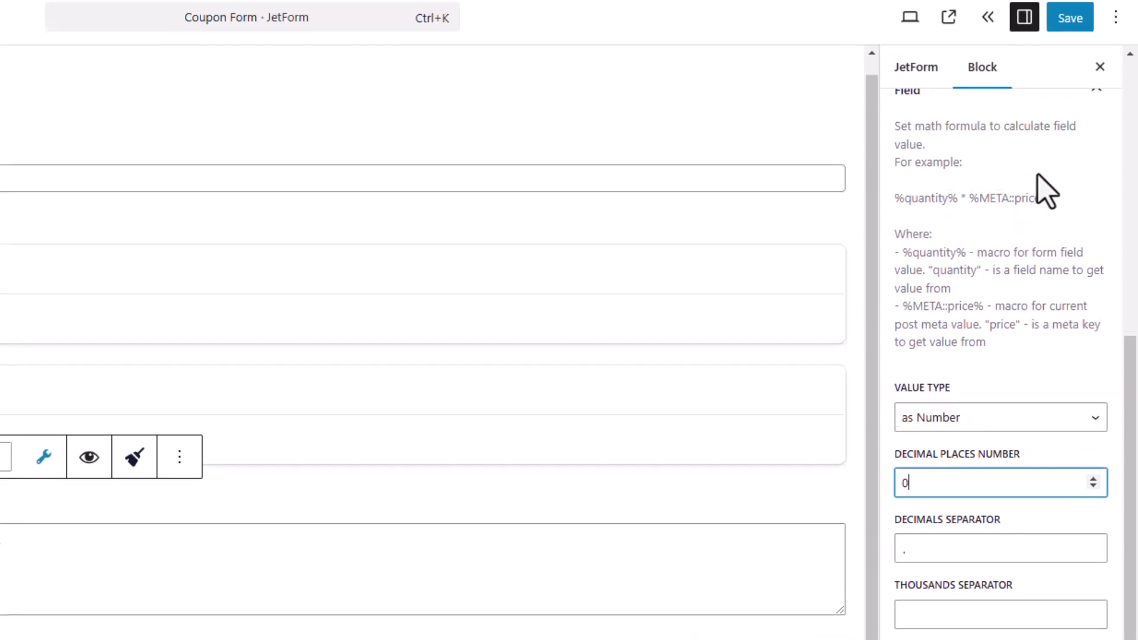
click(1067, 23)
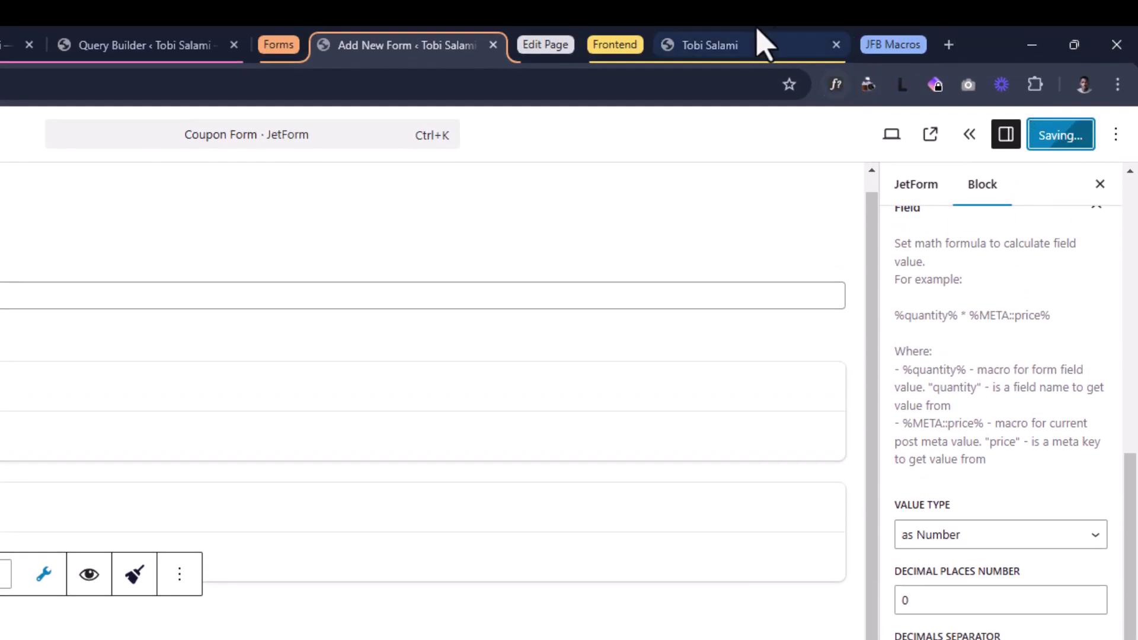
click(724, 20)
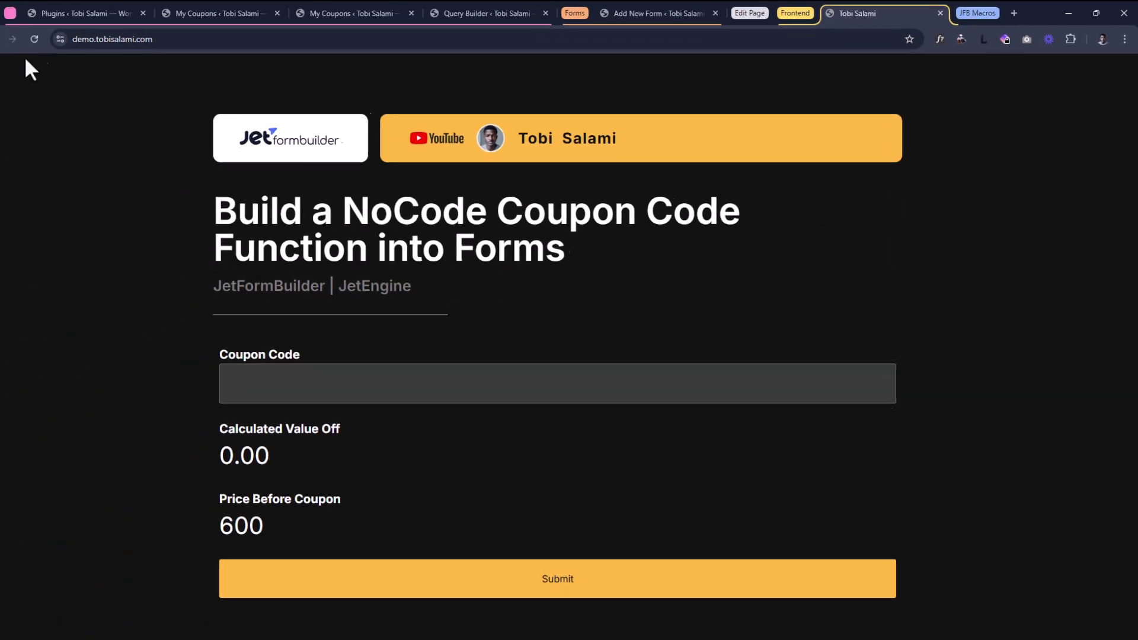
click(34, 39)
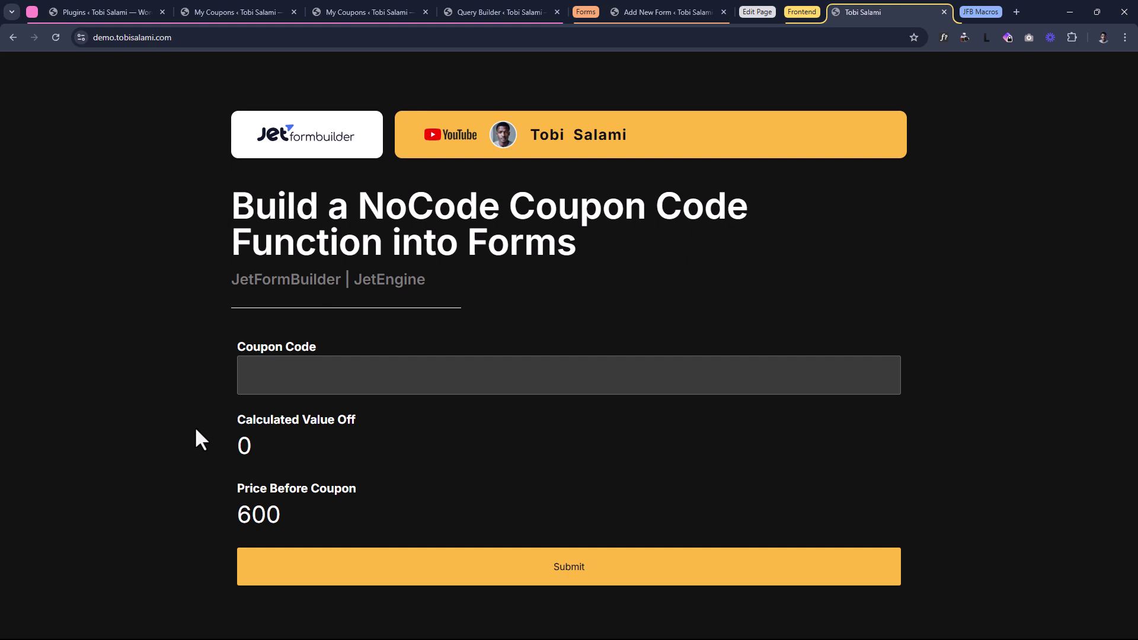
click(241, 14)
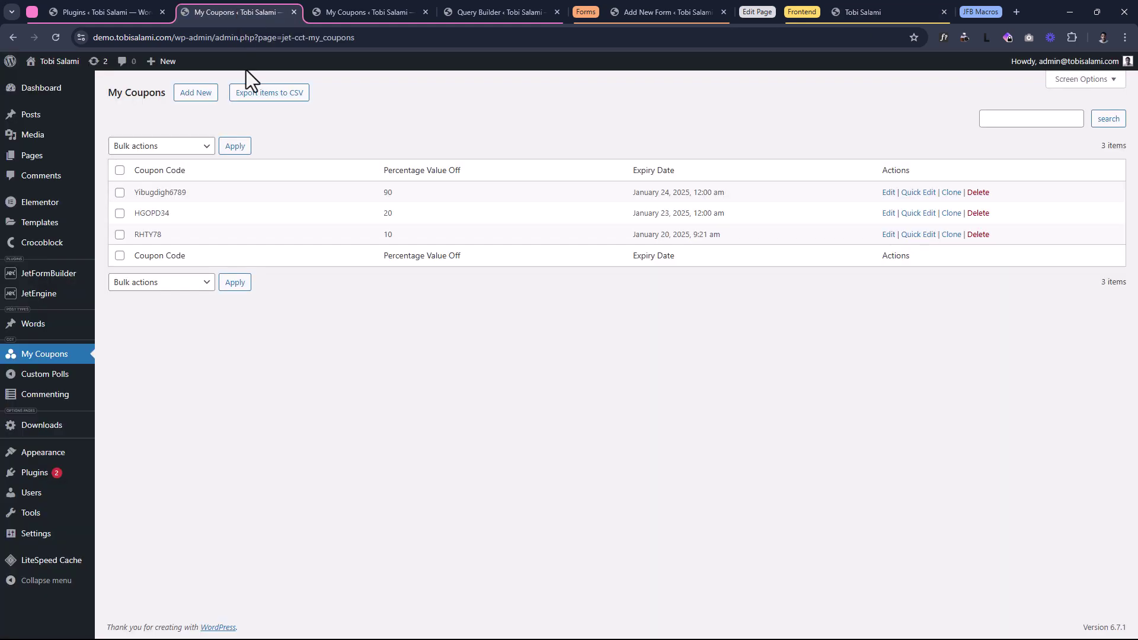
drag(186, 192, 134, 185)
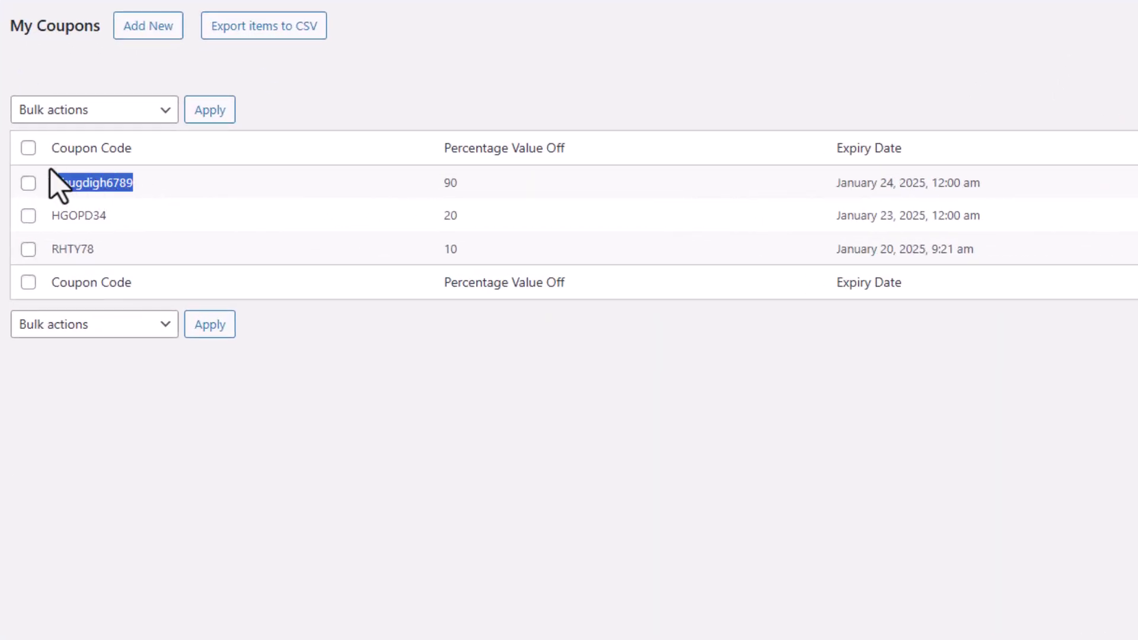
right_click(87, 197)
click(139, 217)
double_click(448, 189)
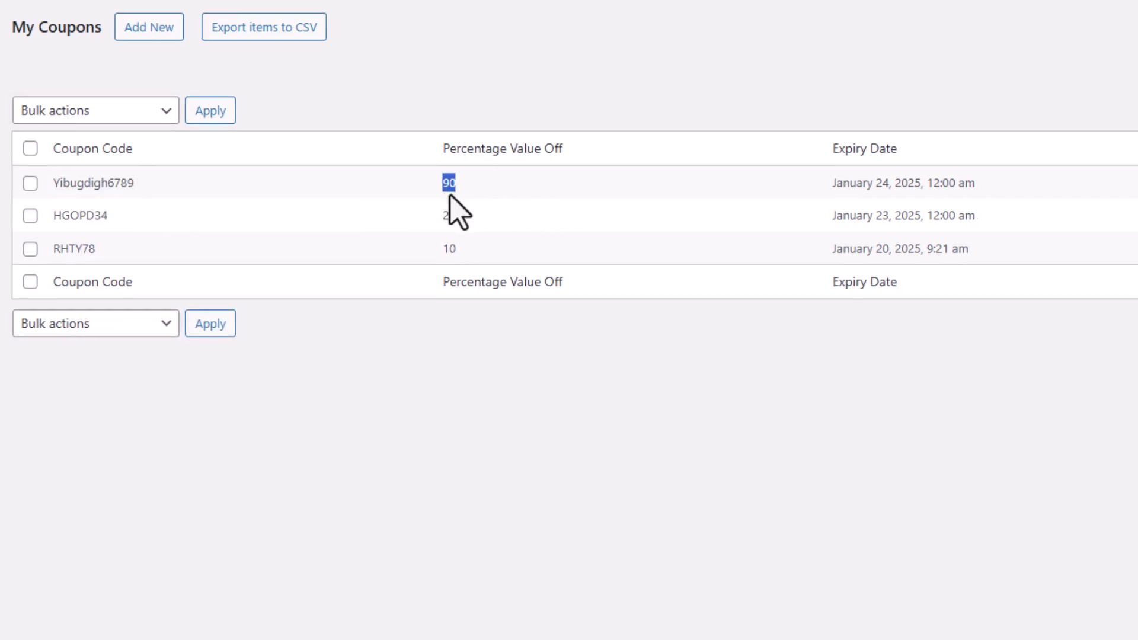
click(566, 208)
- Paste Yibugdigh6789 into the Coupon Code field of the frontend form to test the Calculated Value Off
click(856, 4)
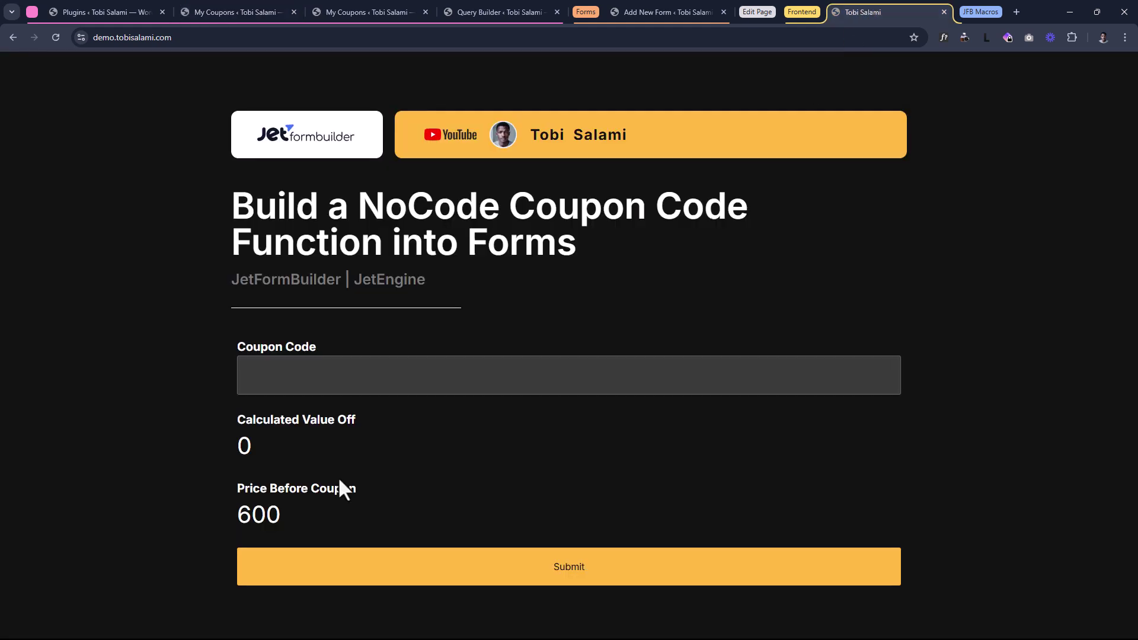
drag(289, 513, 216, 507)
click(216, 507)
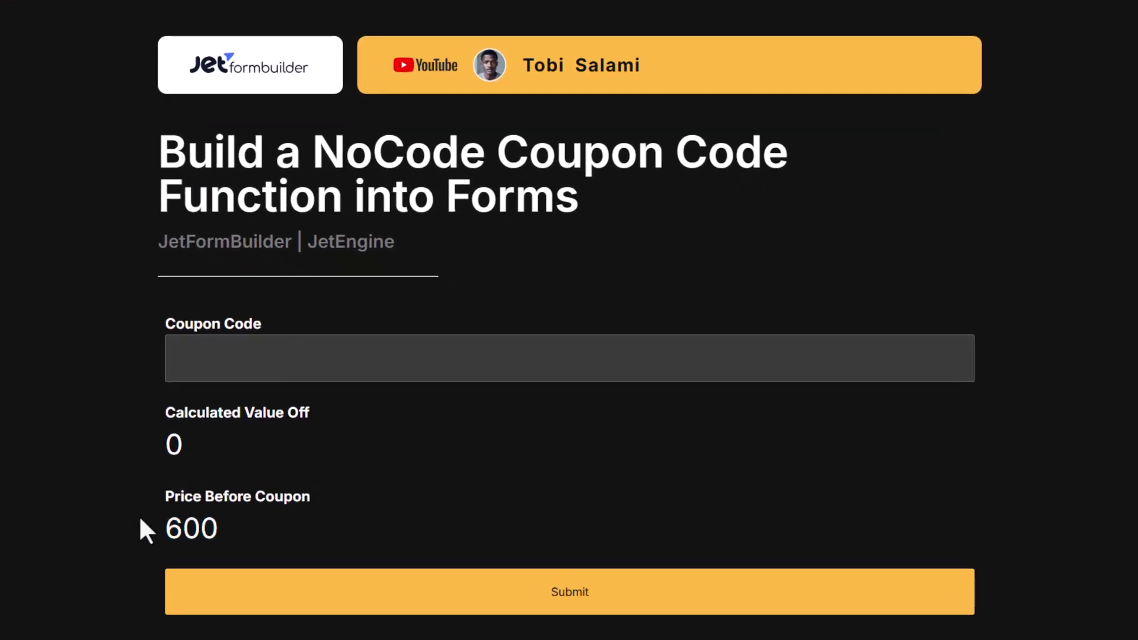
click(338, 375)
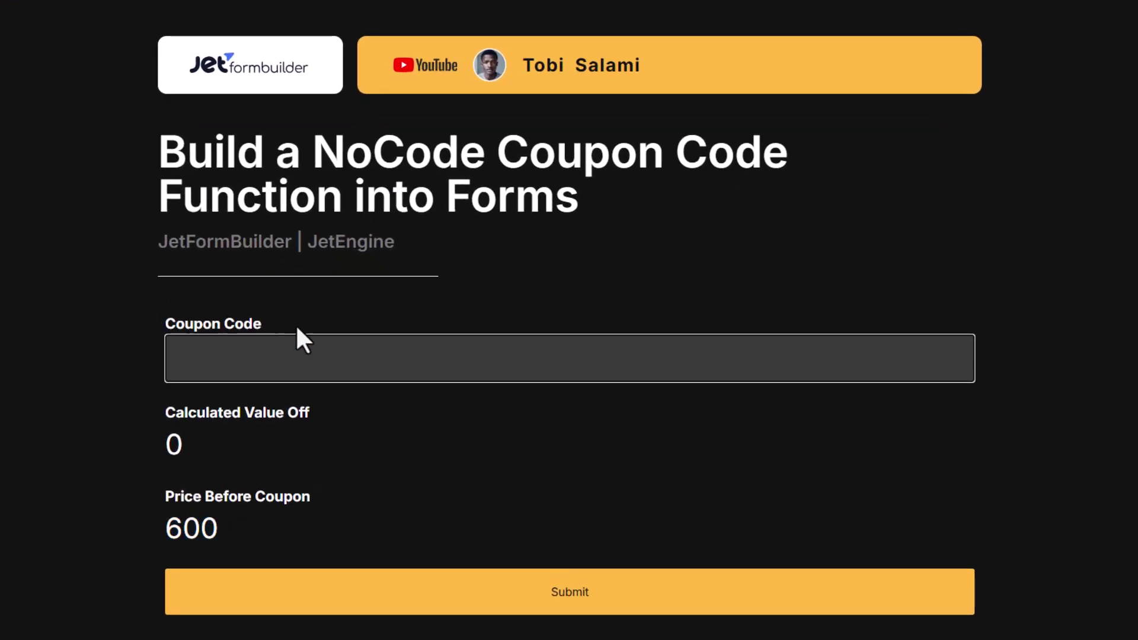
key(ctrl+v)
click(502, 305)
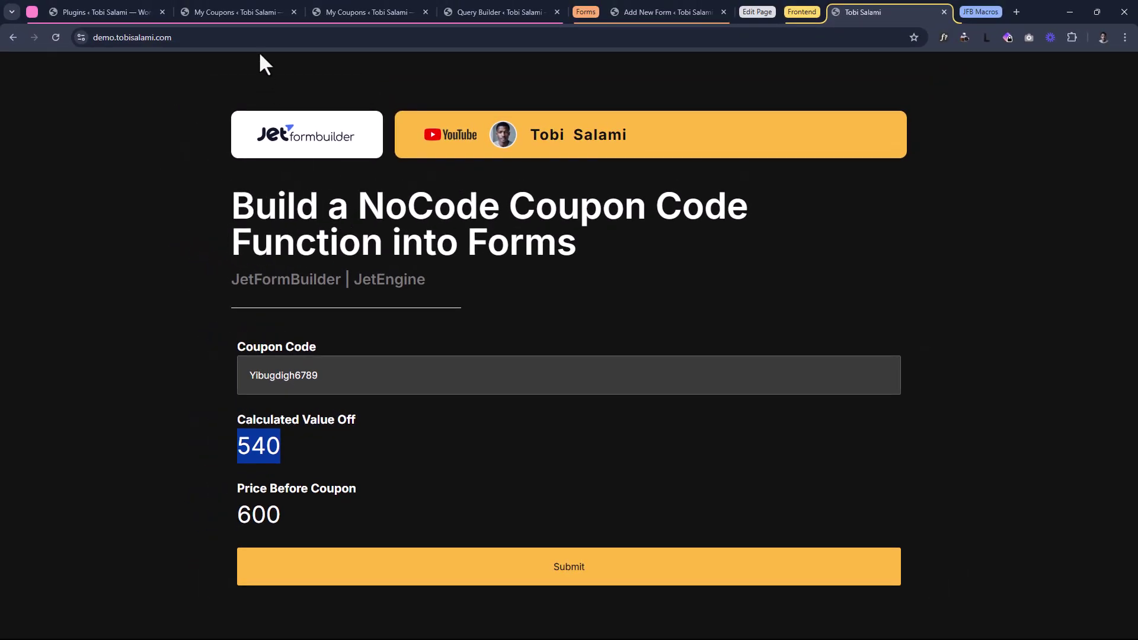
- Copy the coupon code RHTY78 from the My Coupons list
click(240, 10)
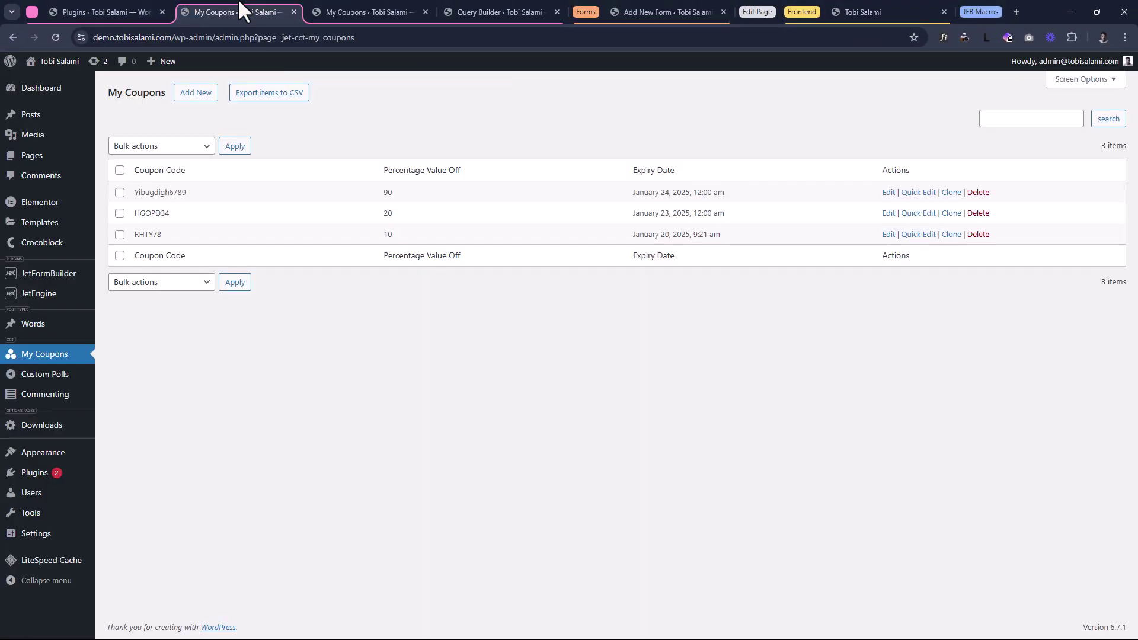
drag(94, 249, 53, 249)
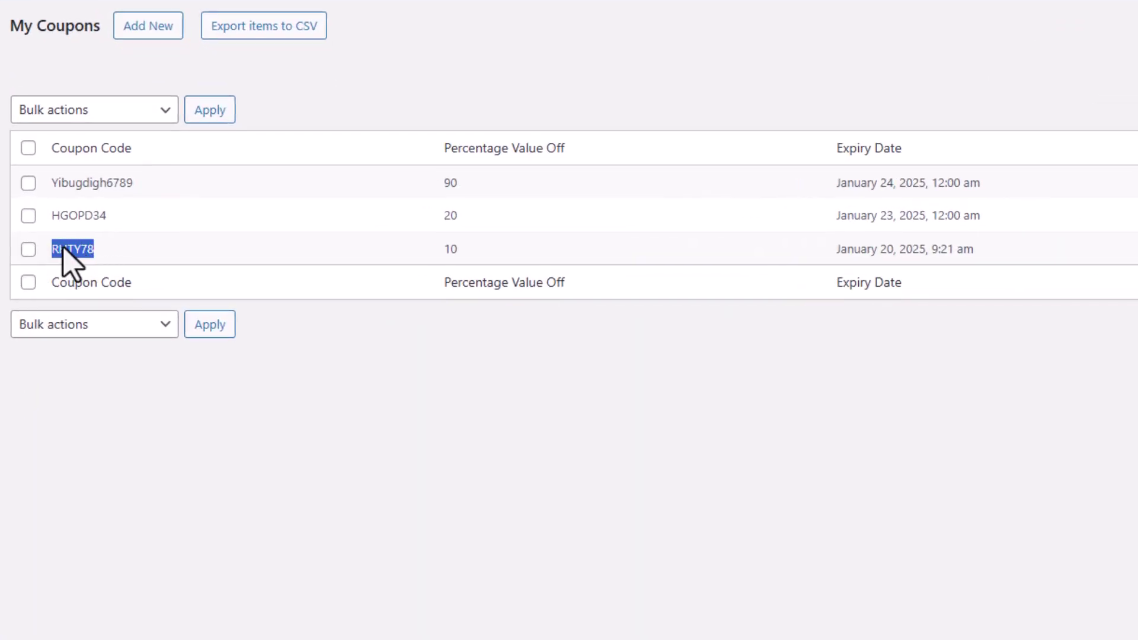
right_click(77, 249)
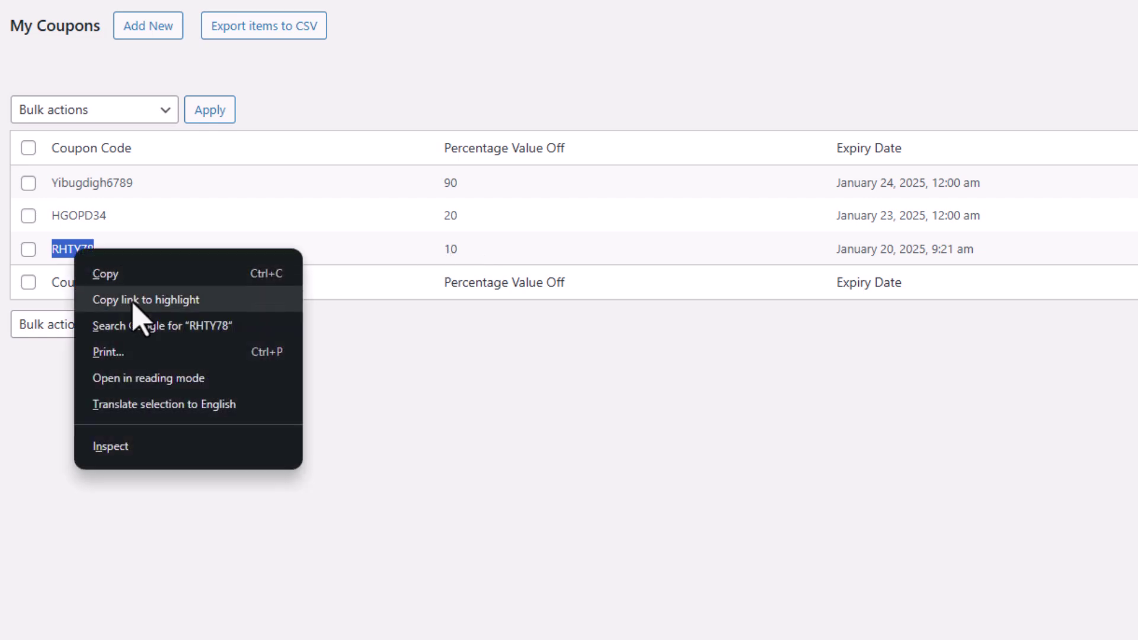
click(103, 272)
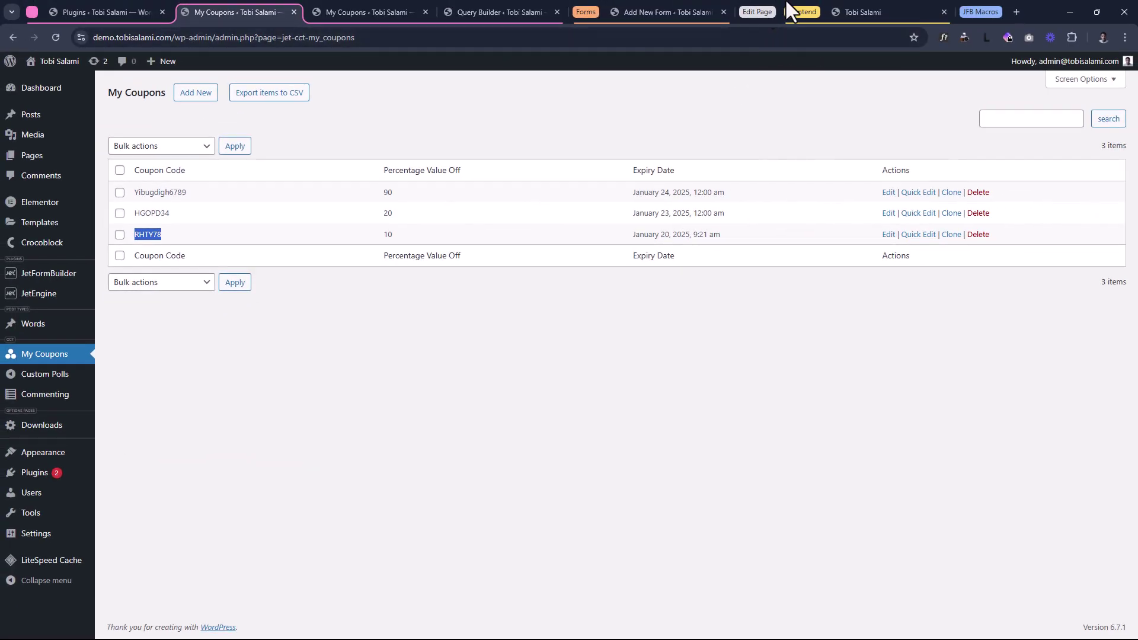
- Replace the code in the frontend form's Coupon Code field with RHTY78
click(901, 0)
drag(379, 376, 333, 324)
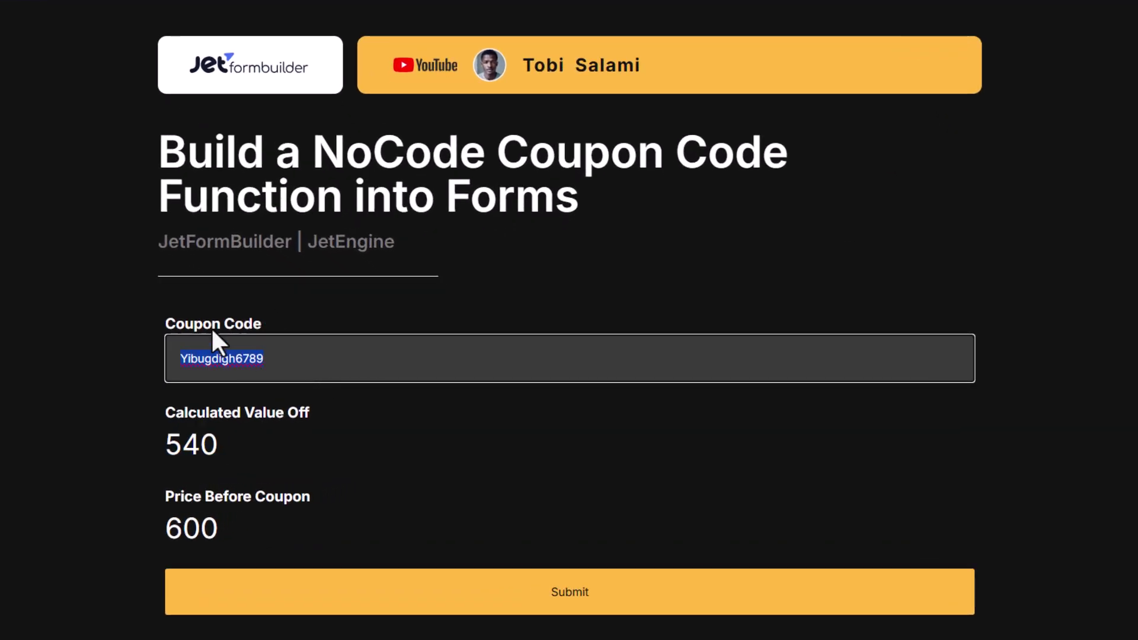
text(RHTY78)
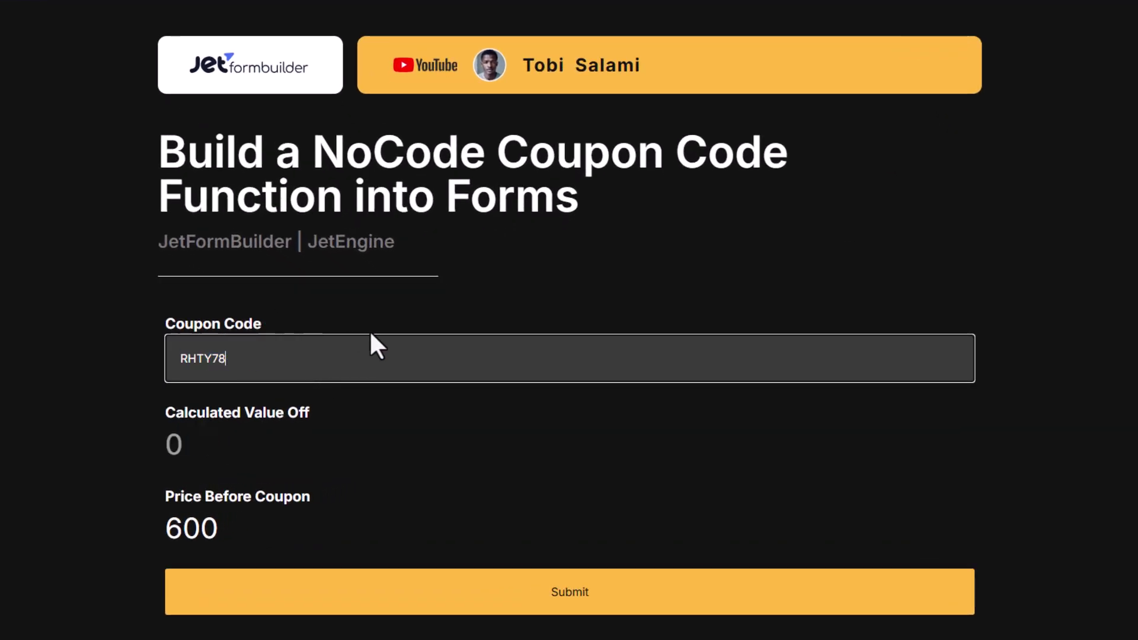
- Compare the frontend form's Calculated Value Off with its Price Before Coupon for the entered coupon code
drag(233, 439, 172, 439)
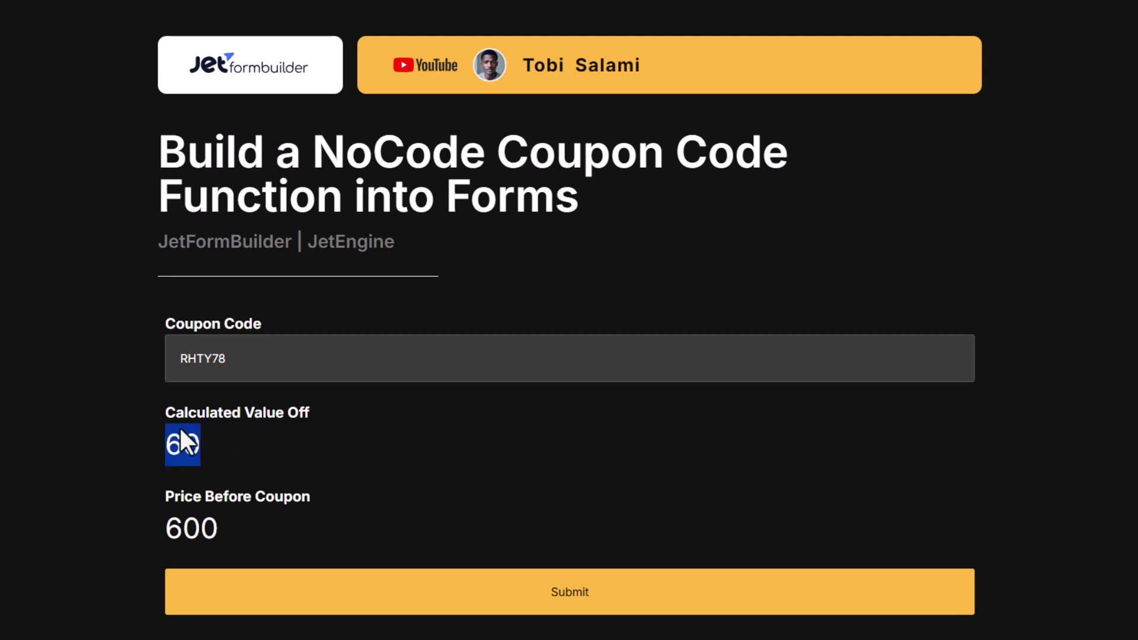
click(346, 446)
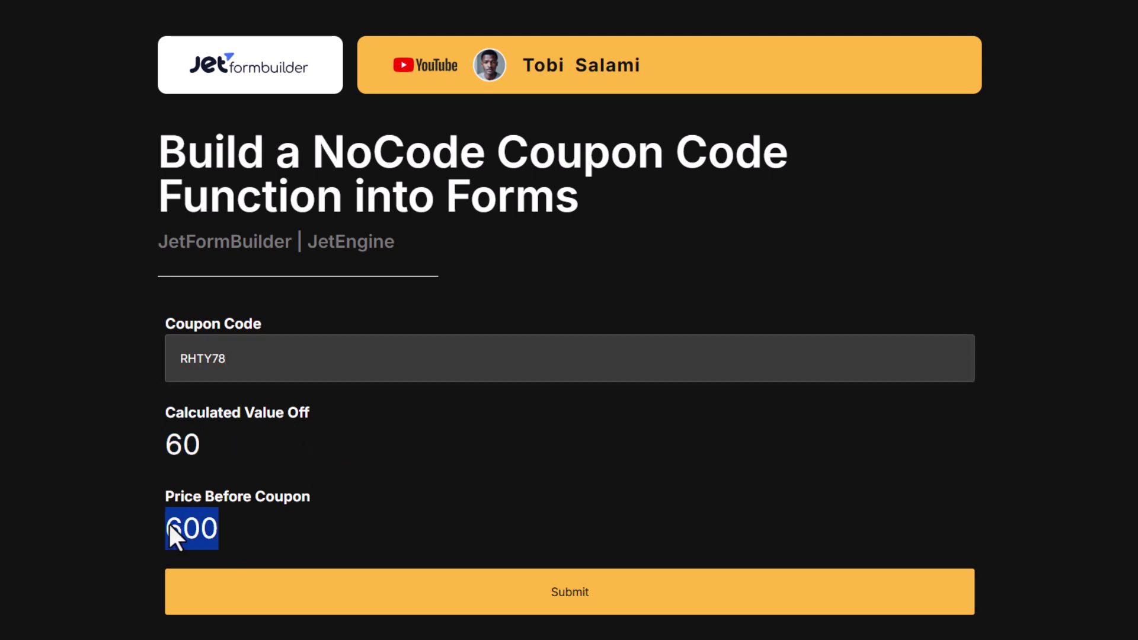
click(208, 451)
click(137, 448)
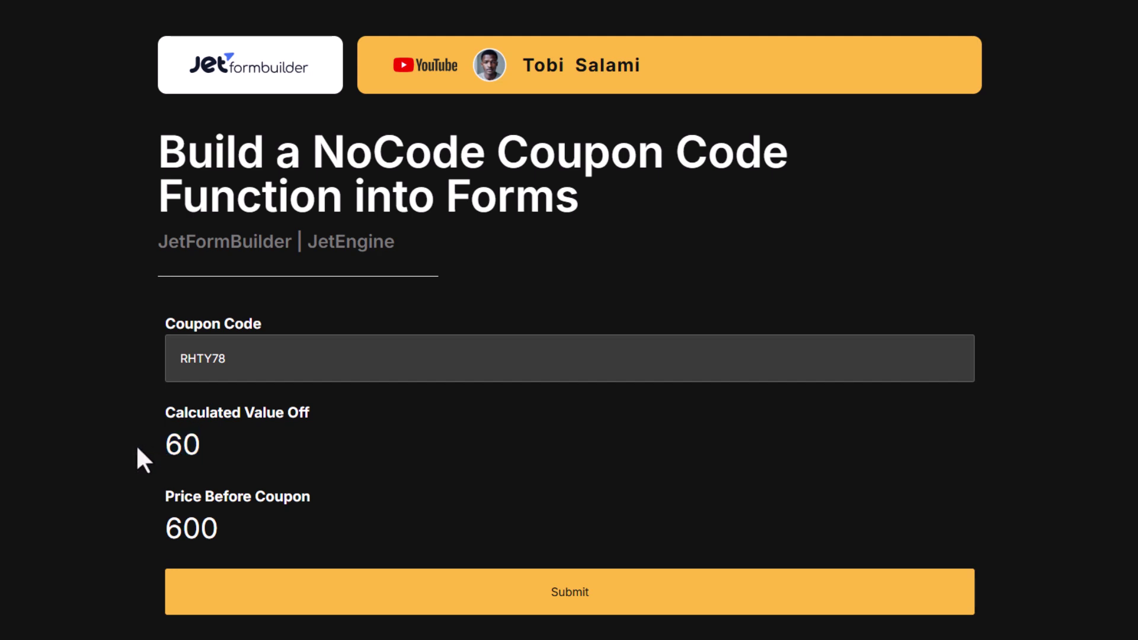
drag(176, 524, 158, 505)
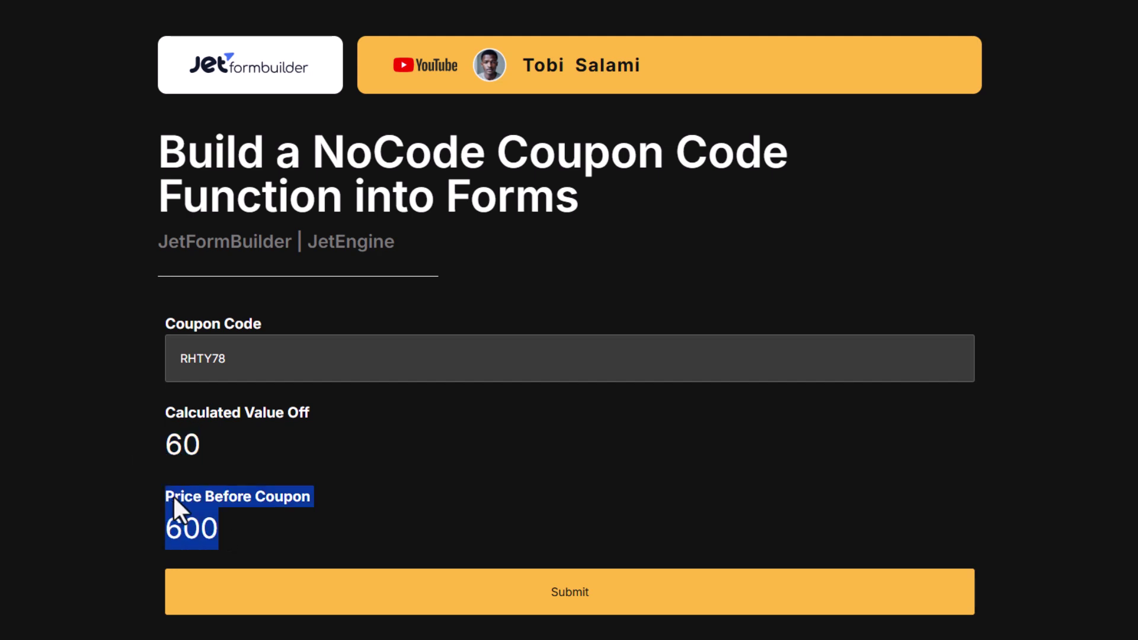
drag(242, 453, 143, 407)
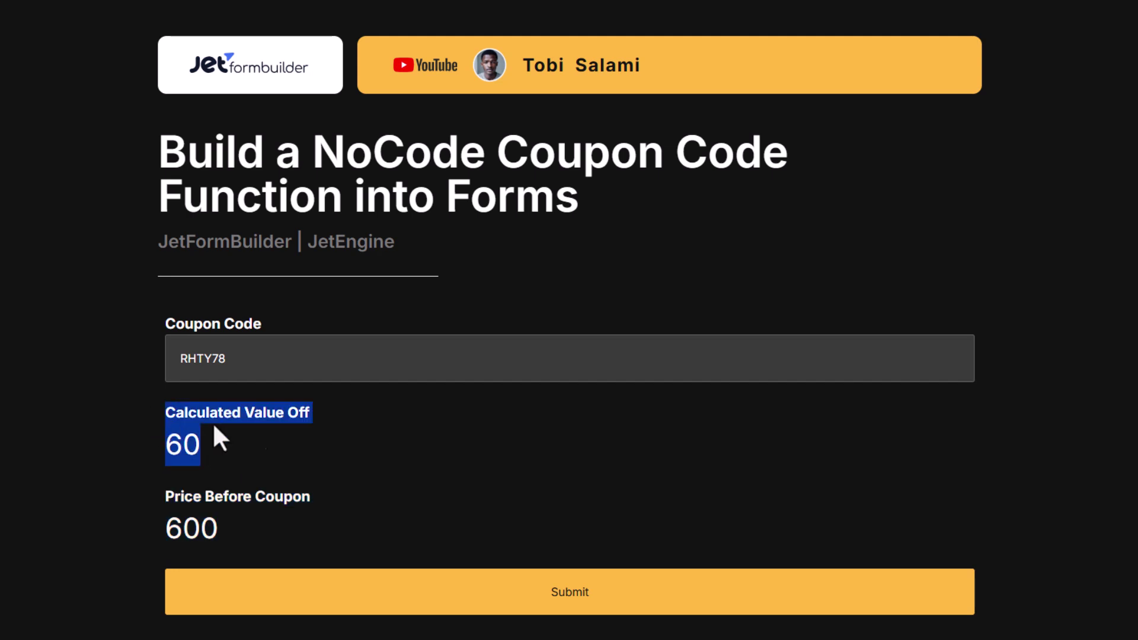
drag(277, 360, 145, 354)
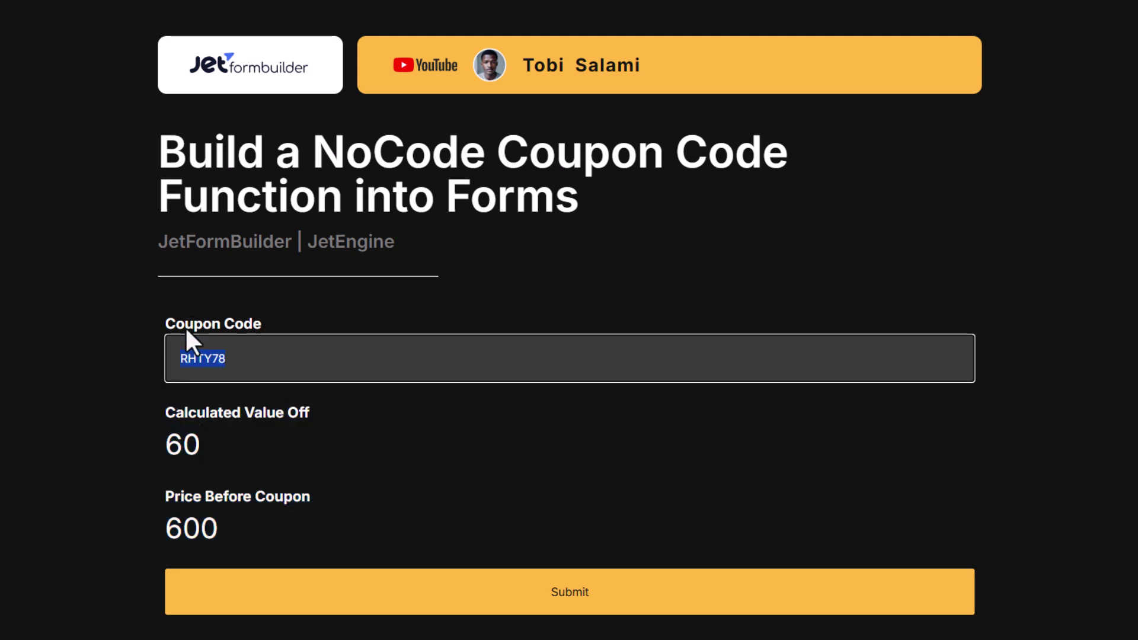
click(114, 351)
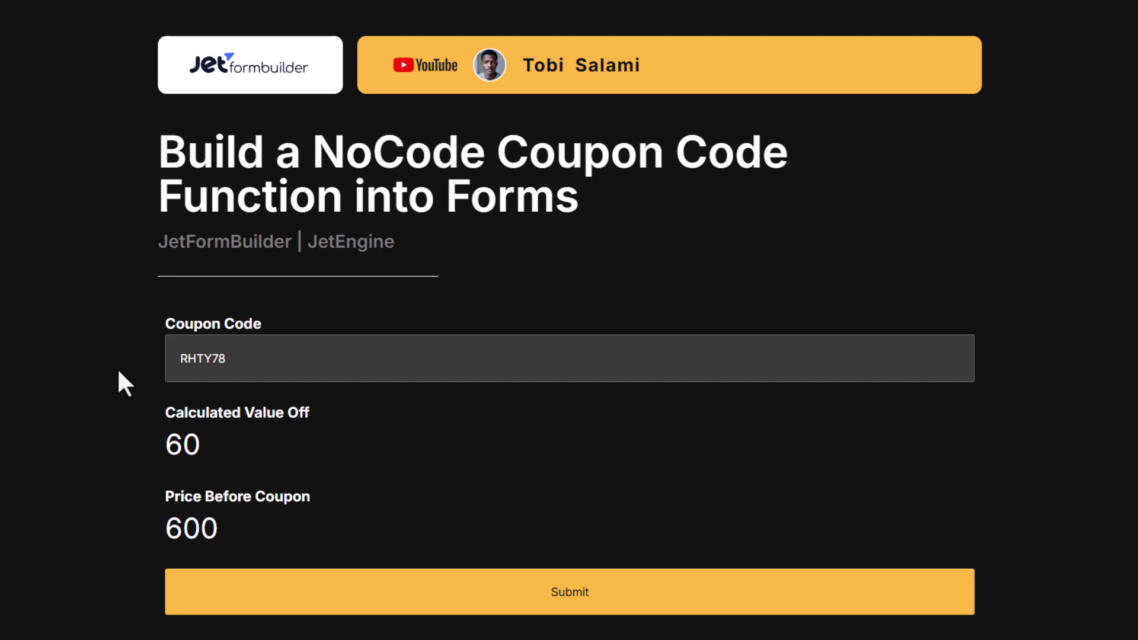
drag(223, 529, 141, 399)
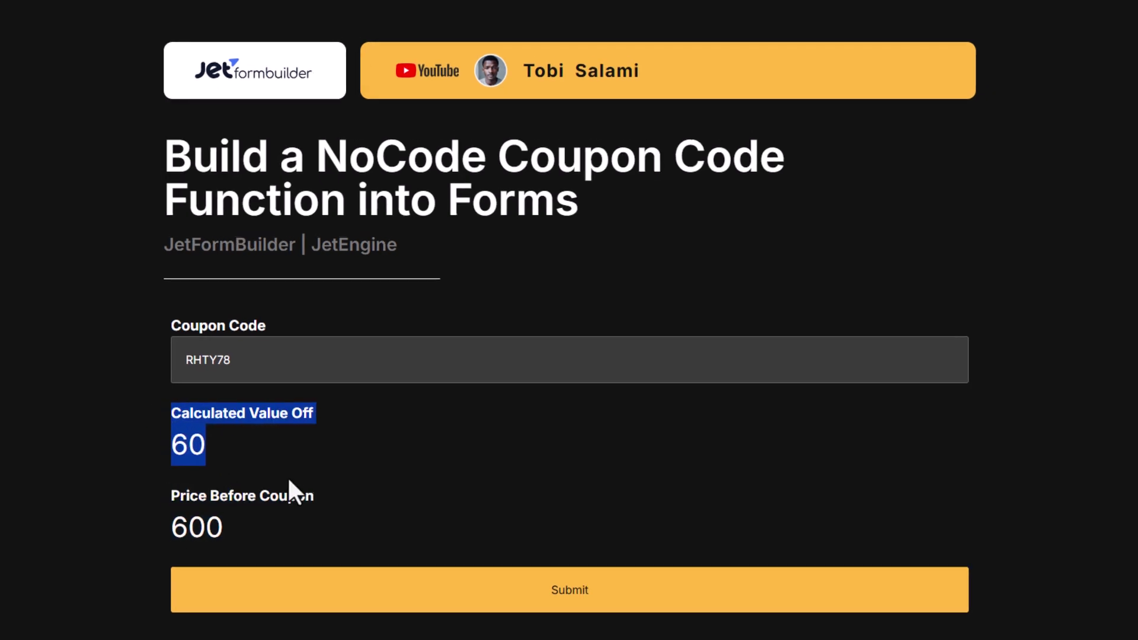
click(273, 469)
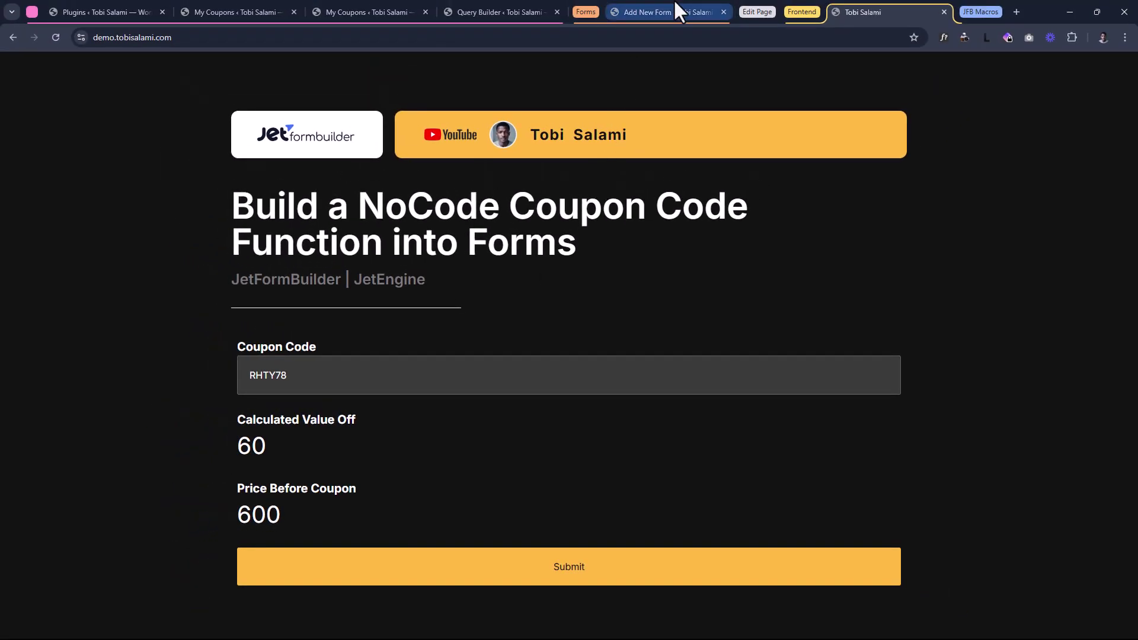
- Add a Calculated Field labelled TOTAL PRICE to the Coupon Form, between Price Before Coupon and the Submit button
click(674, 3)
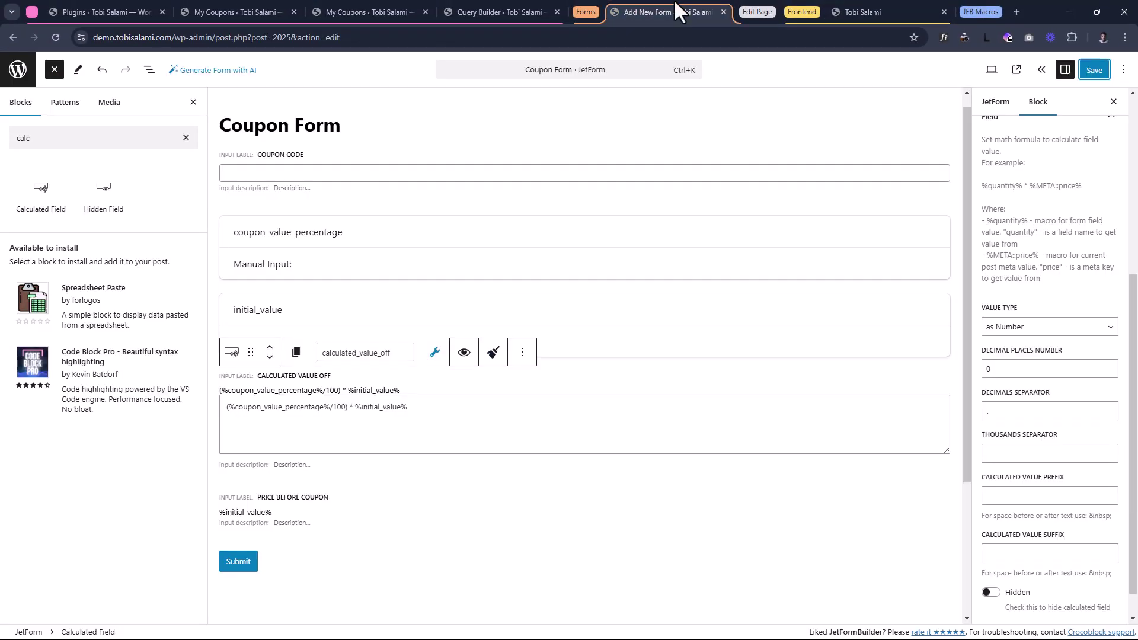
click(386, 503)
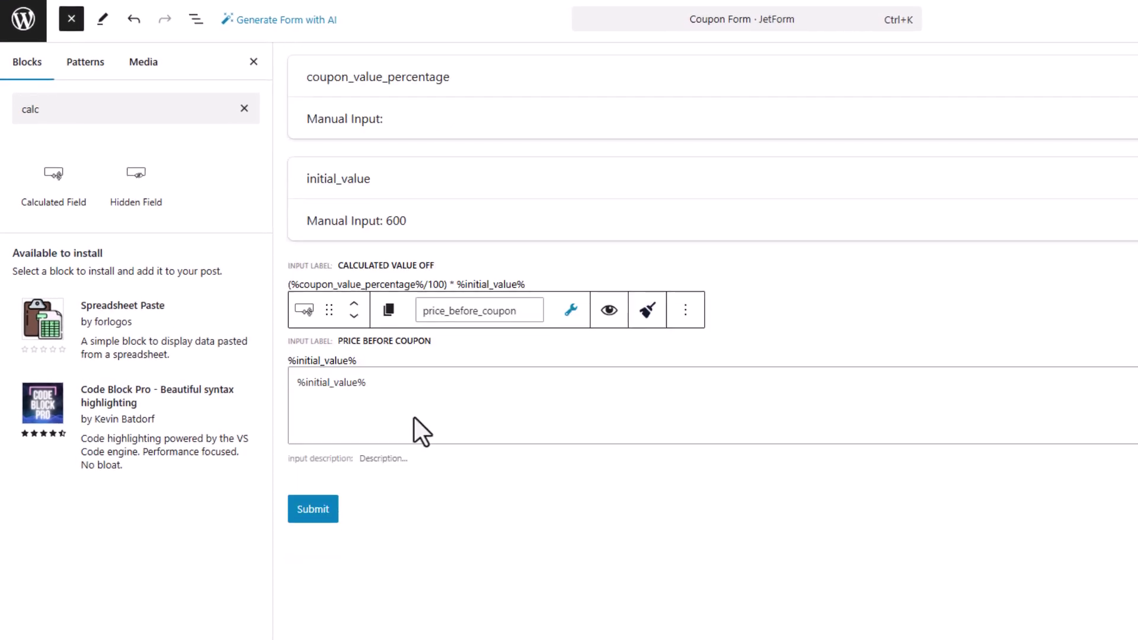
drag(66, 190, 343, 456)
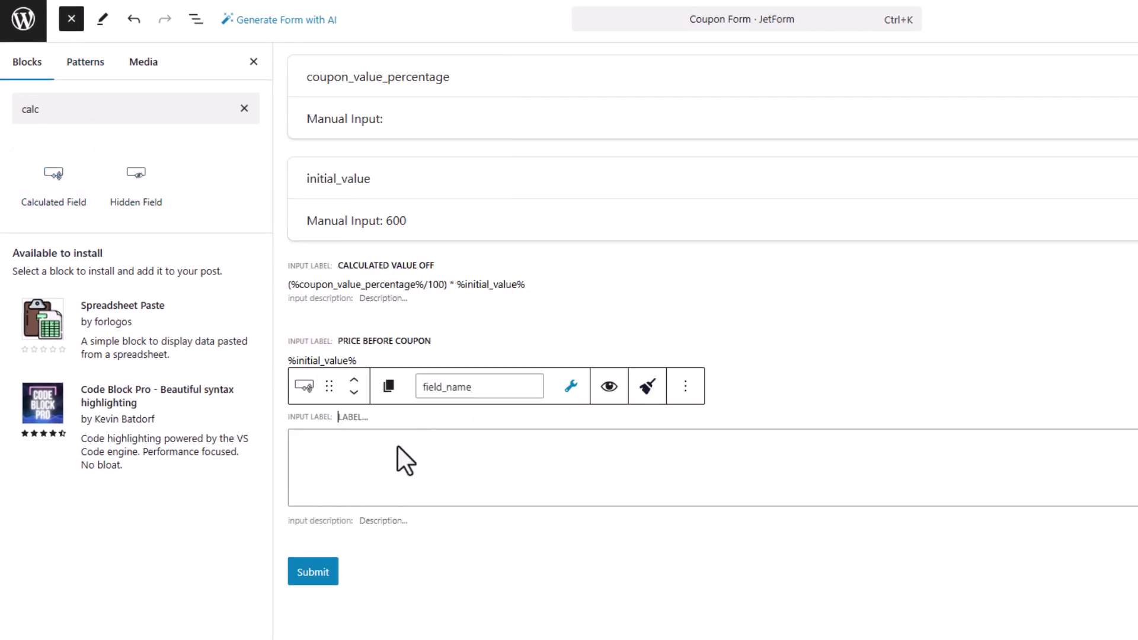
text(TOTAL)
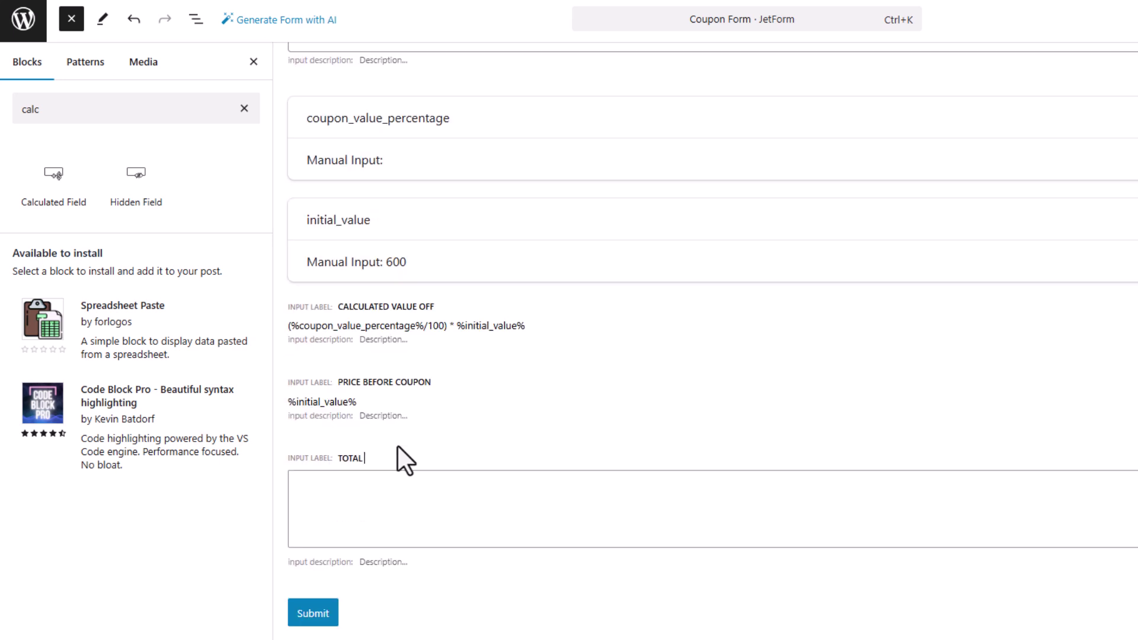
text( PRICE)
click(460, 509)
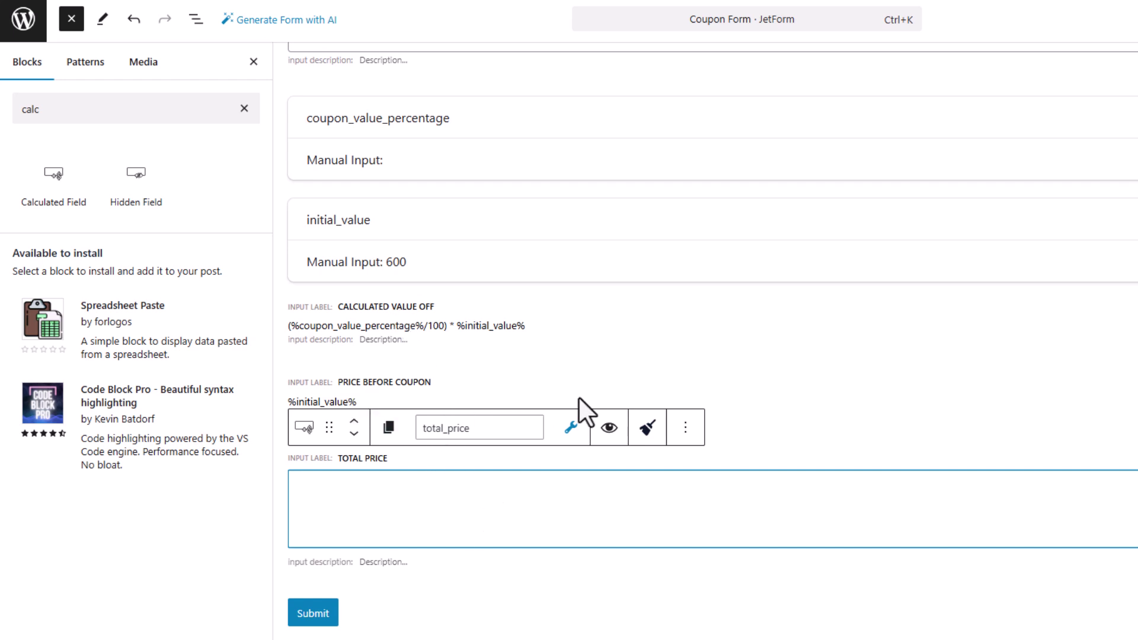
- Build the Total Price formula %price_before_coupon% - %calculated_value_off% from the field macros
click(571, 428)
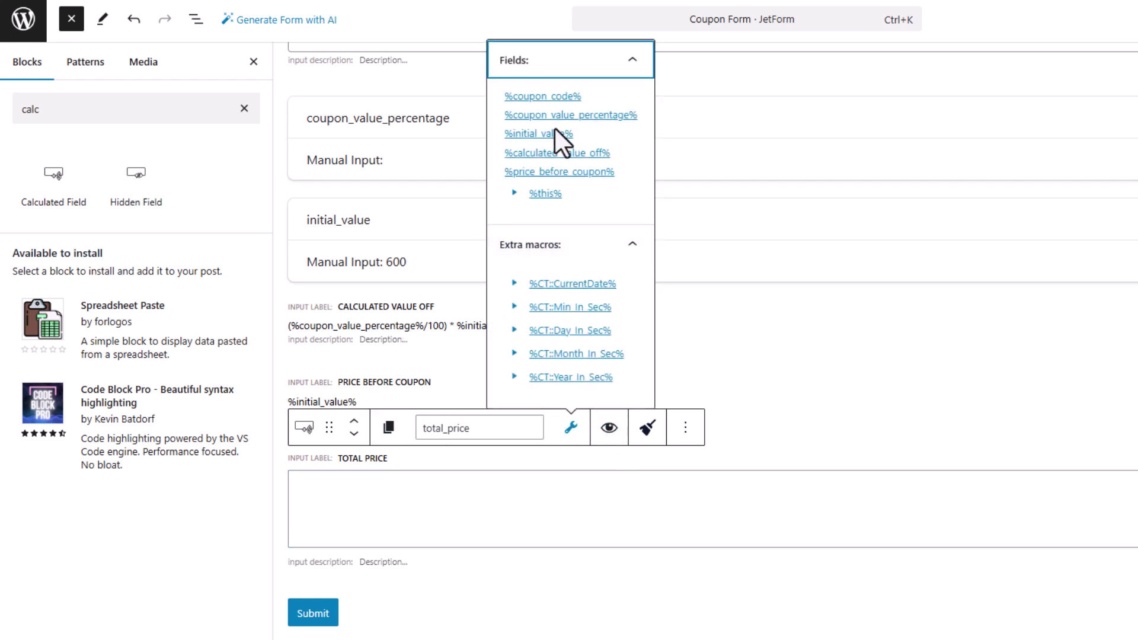
click(554, 172)
click(482, 505)
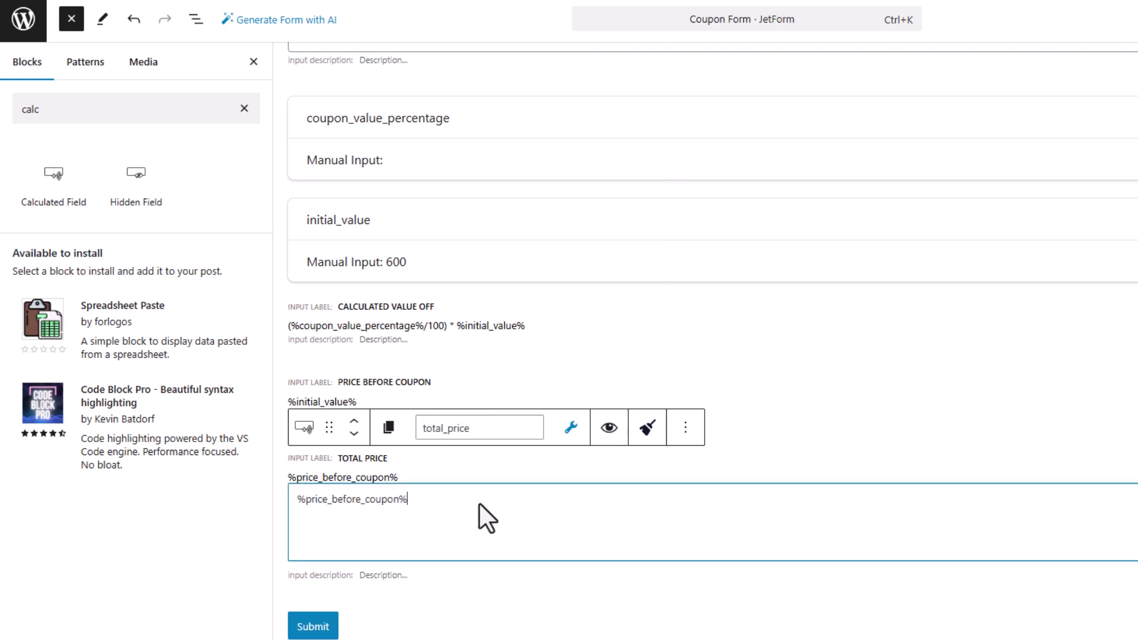
text(-)
click(569, 426)
click(572, 153)
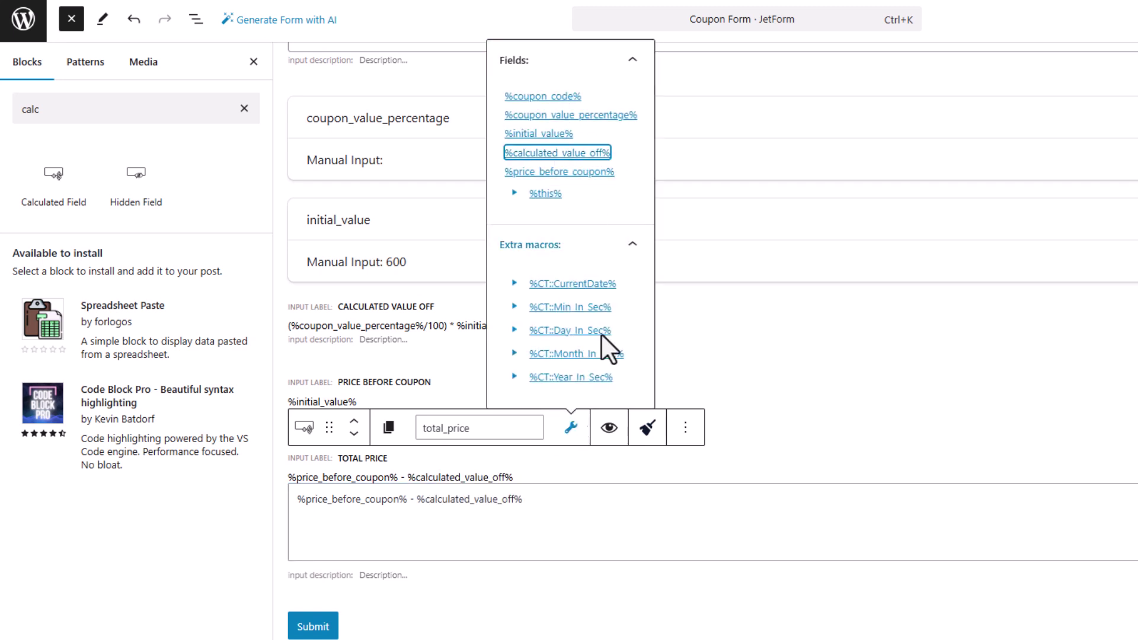
- Set the Total Price field's decimal places number to 0 and save the form
click(560, 529)
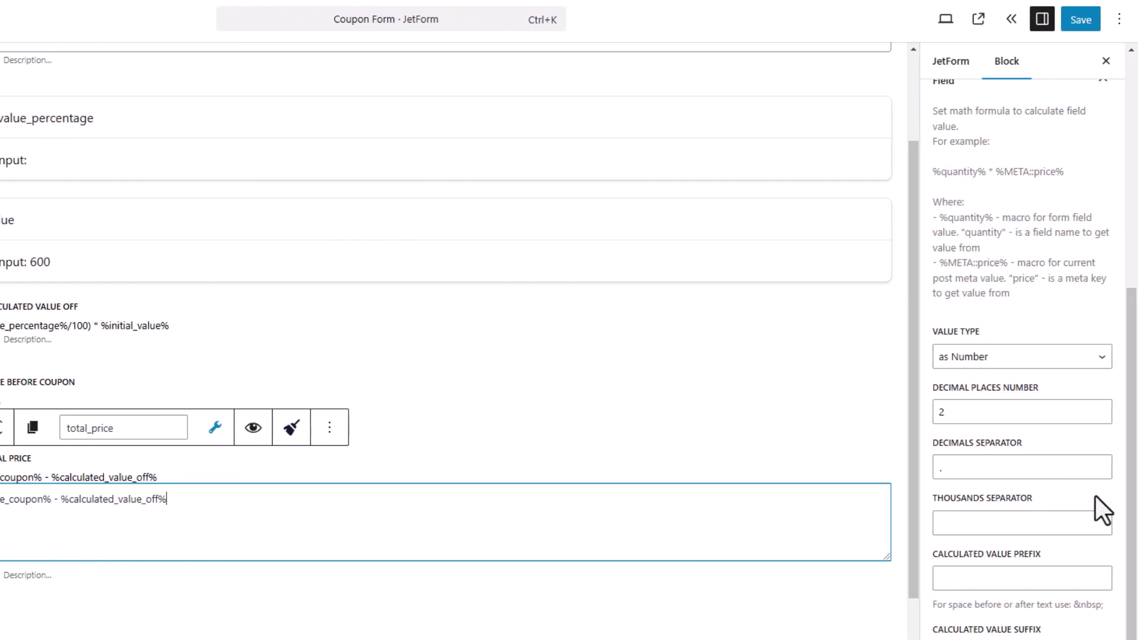
drag(1081, 411, 1012, 410)
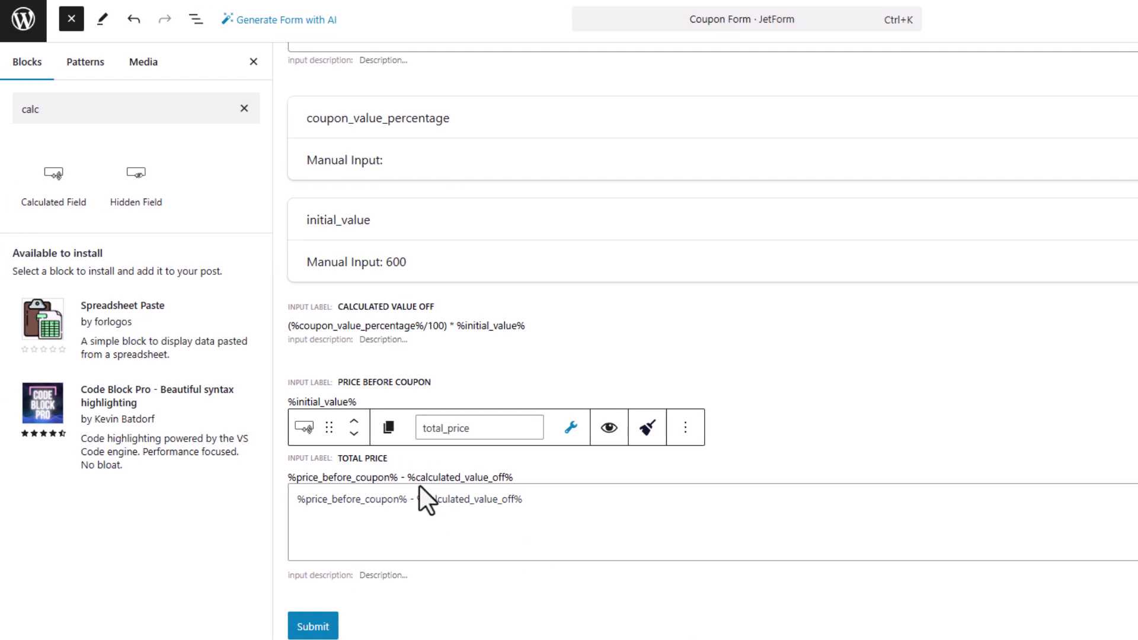
click(1087, 70)
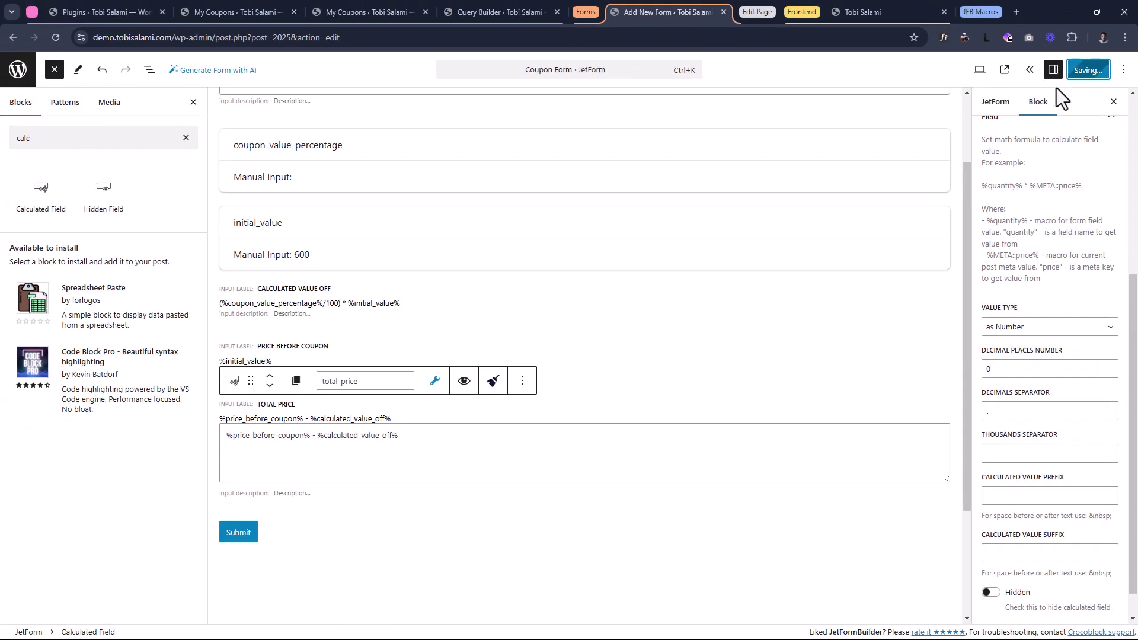
- Reload the frontend page and enter RHTY78 as the coupon code to test the Total Price
click(874, 2)
click(54, 37)
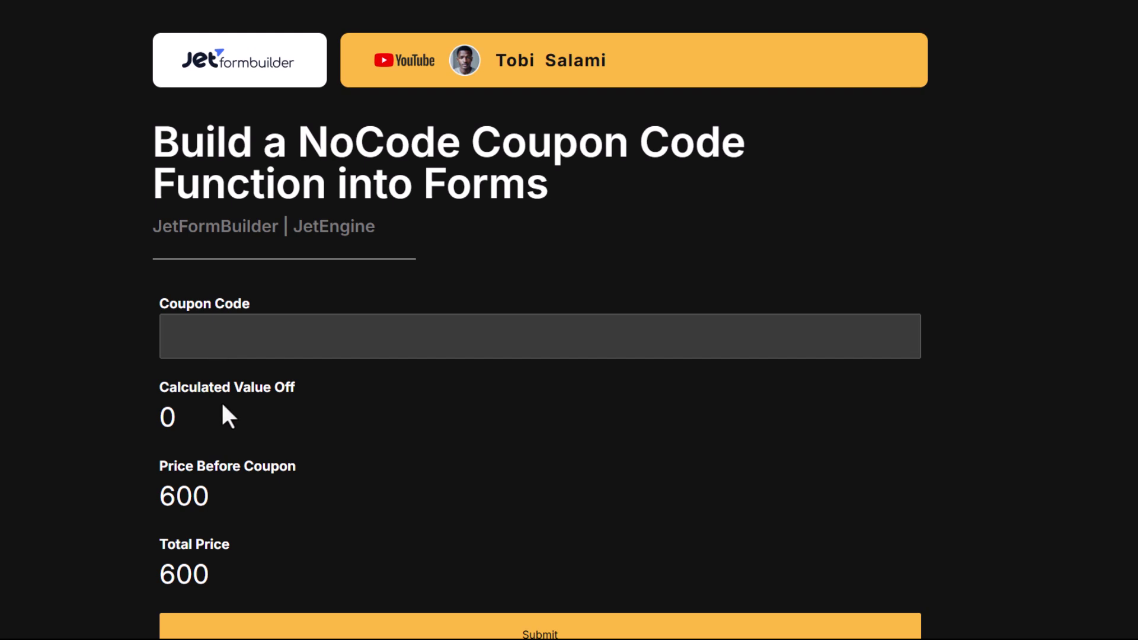
click(231, 347)
text(RHTY78)
- Check the Calculated Value Off, Price Before Coupon and Total Price against each other for the entered coupon code
drag(243, 407, 191, 408)
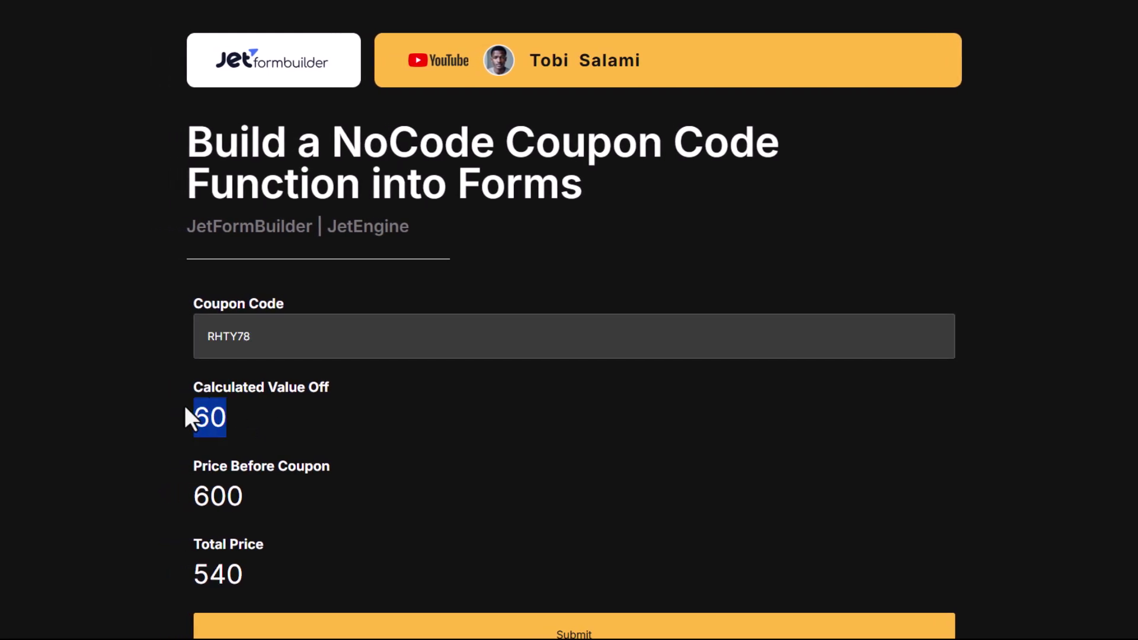
mouse_move(246, 501)
mouse_down()
mouse_move(182, 475)
mouse_move(239, 500)
mouse_up()
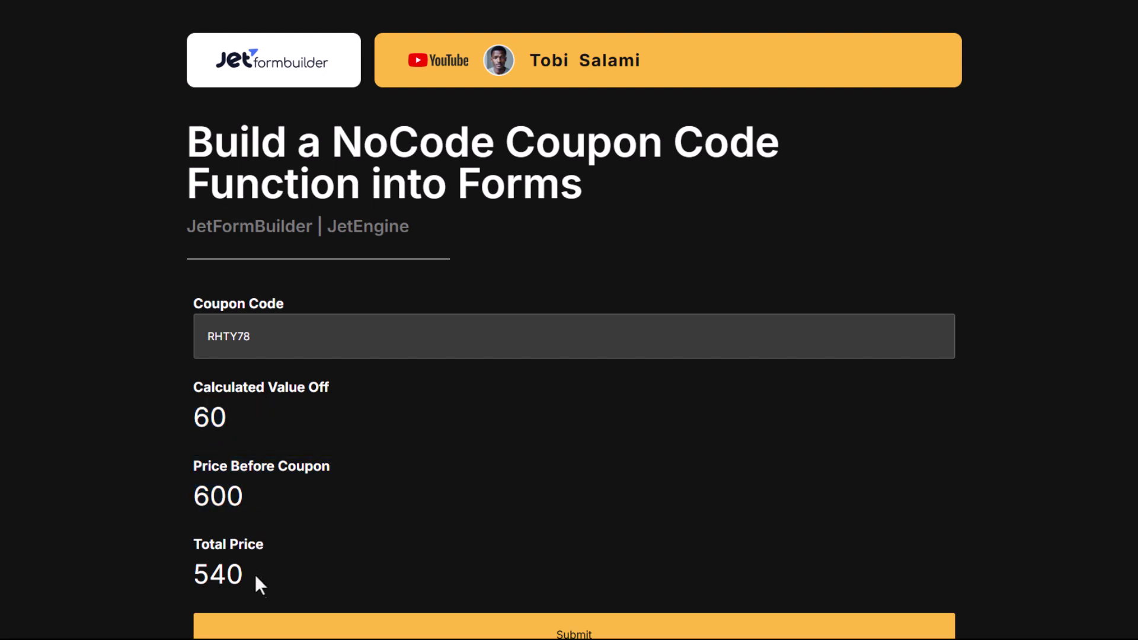
drag(256, 578, 183, 546)
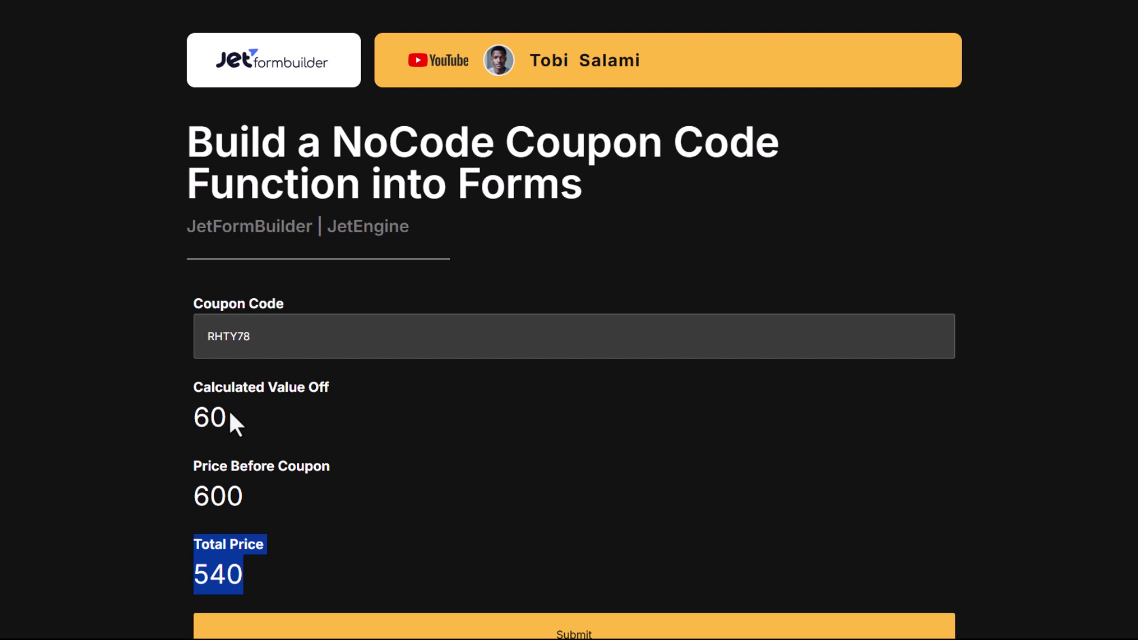
drag(253, 336, 212, 336)
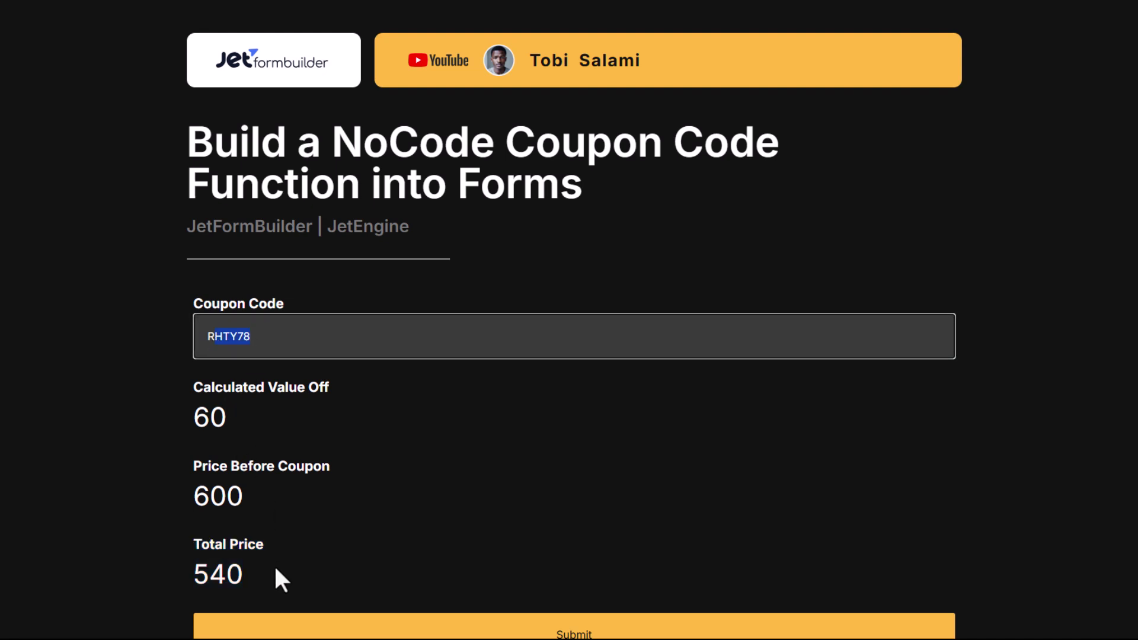
drag(275, 568, 205, 549)
click(171, 519)
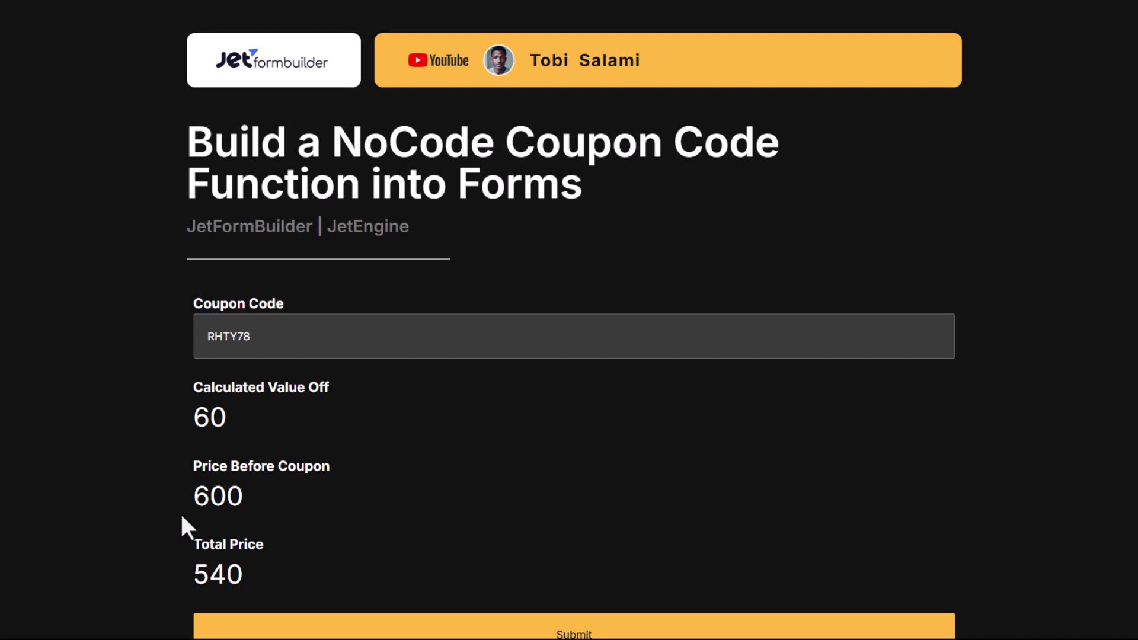
double_click(199, 342)
key(ctrl+c)
click(164, 351)
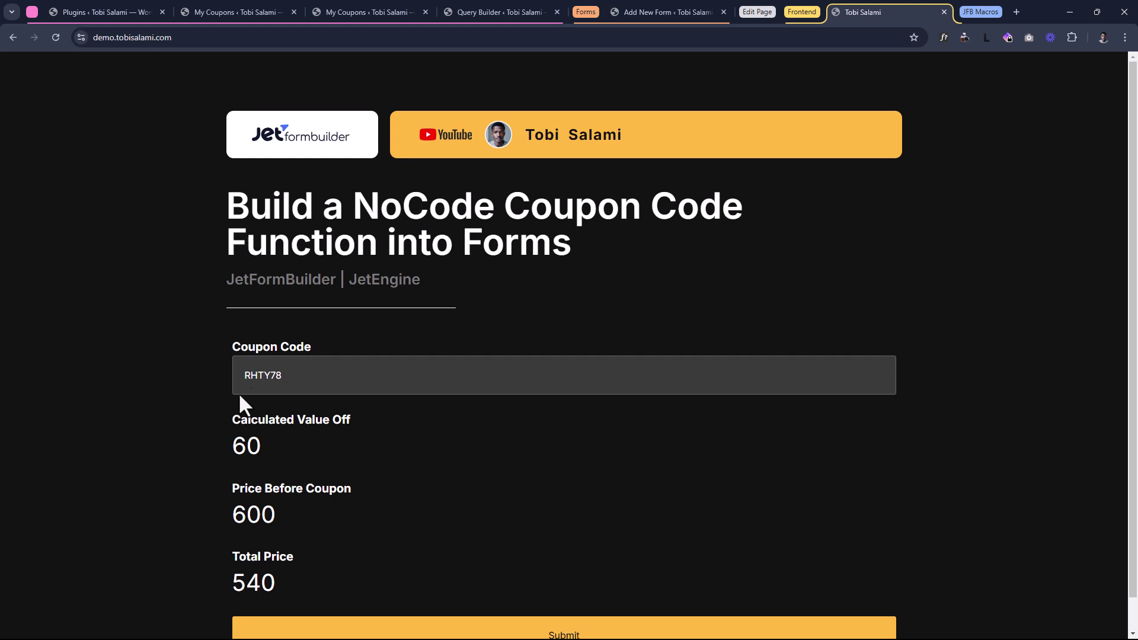
- Hide the Calculated Value Off and Price Before Coupon fields in the form editor, and save the form
click(655, 10)
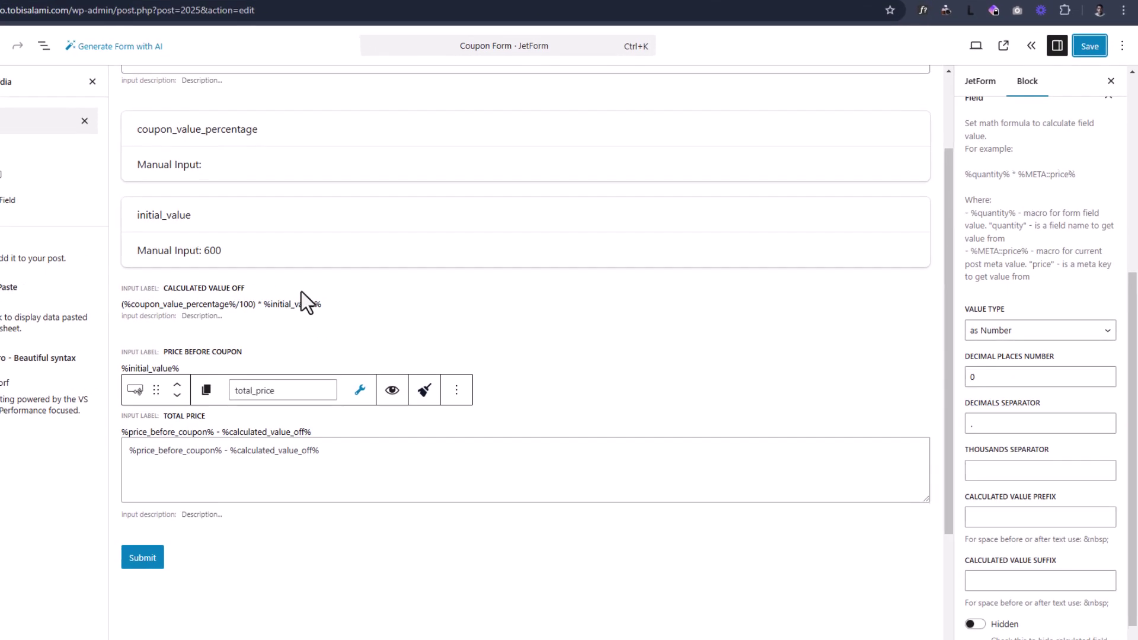
click(301, 292)
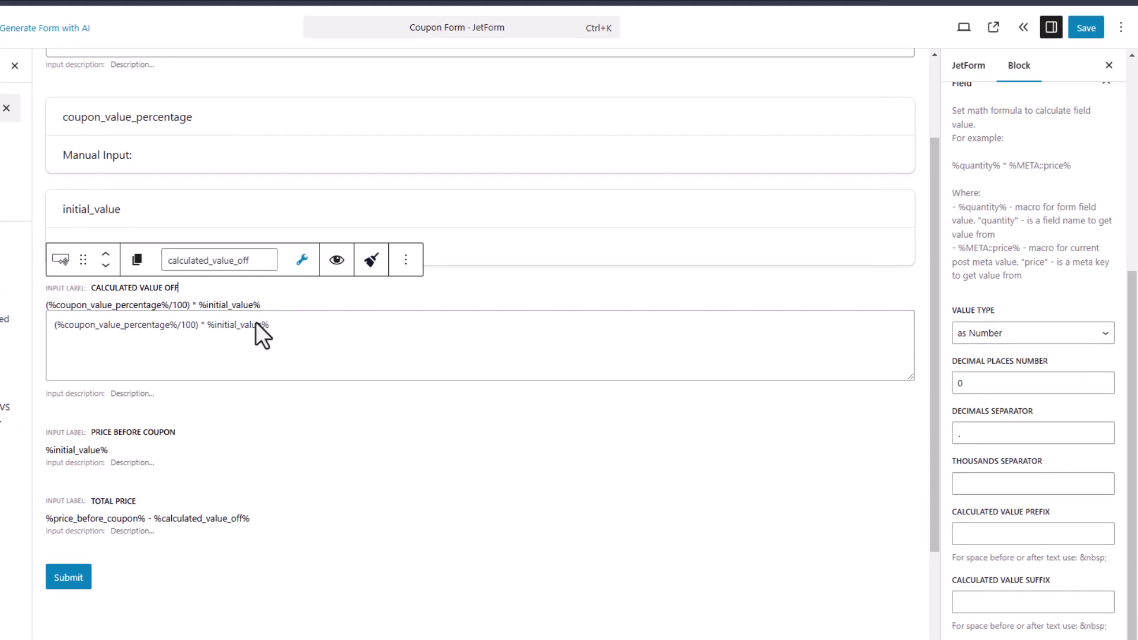
scroll(1067, 425, down, 2)
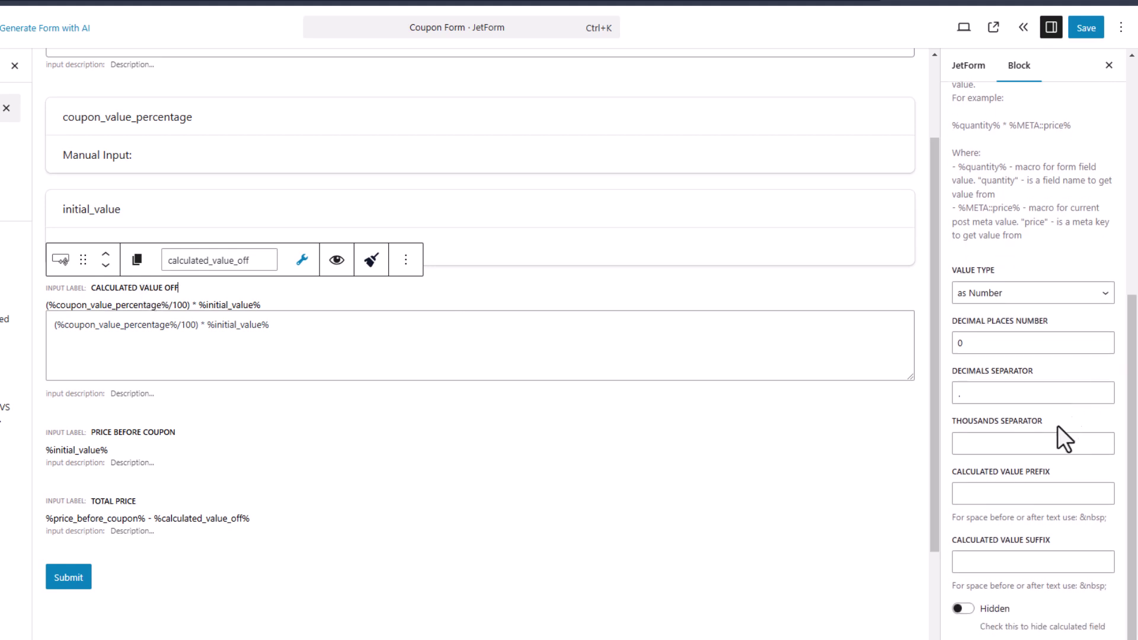
click(963, 605)
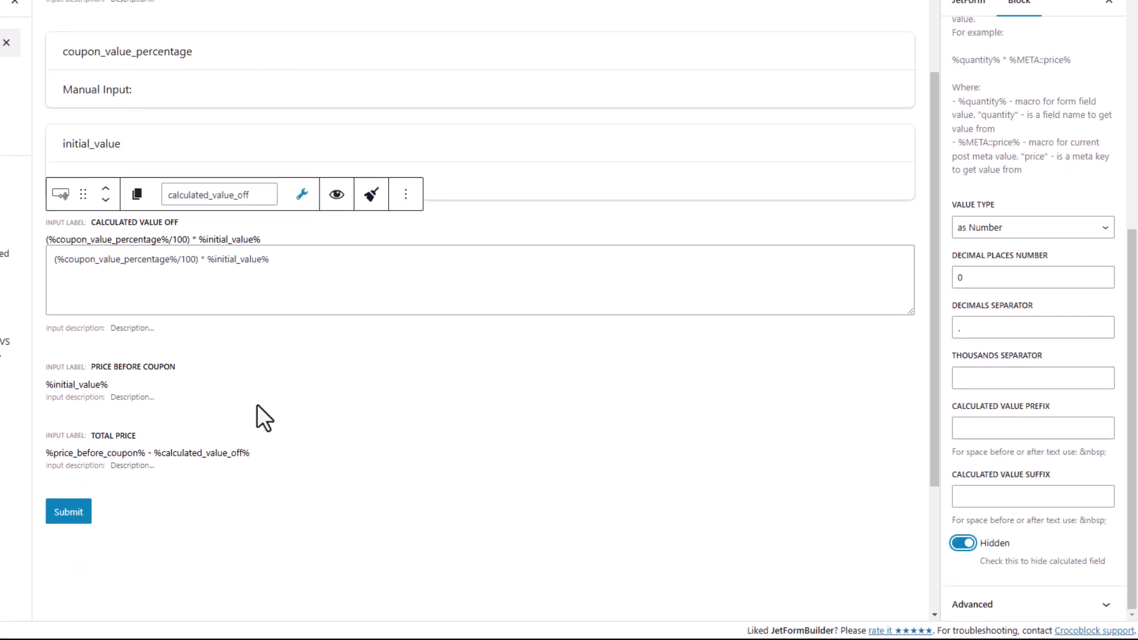
click(190, 439)
click(962, 543)
click(1087, 82)
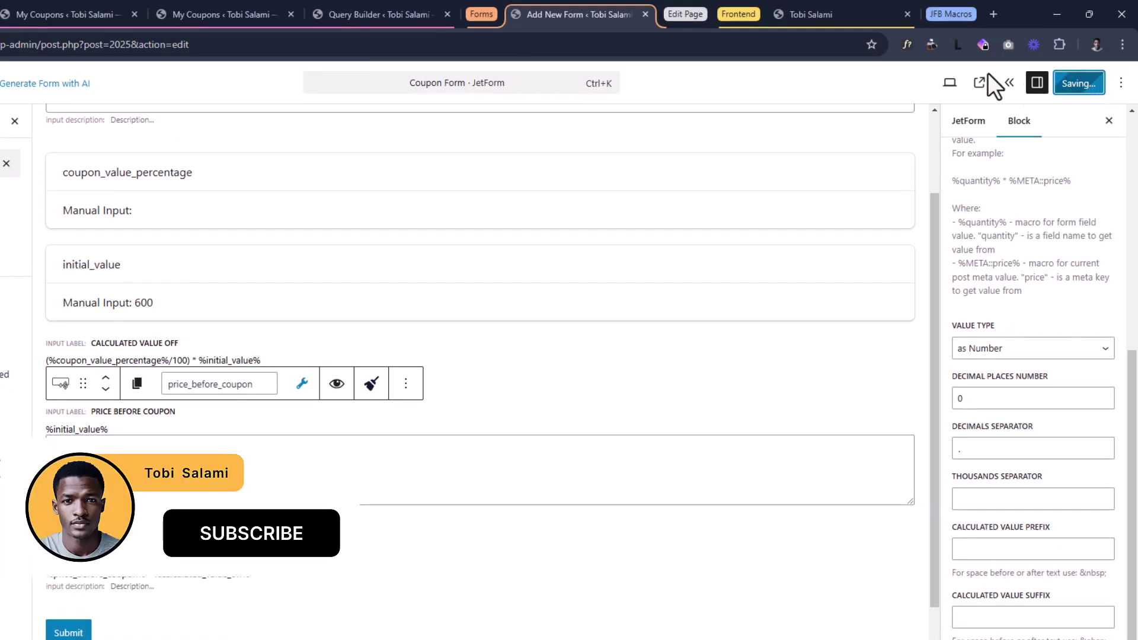
- Reload the frontend page and enter RHTY78 as the coupon code to test the form with the hidden calculated fields
click(846, 13)
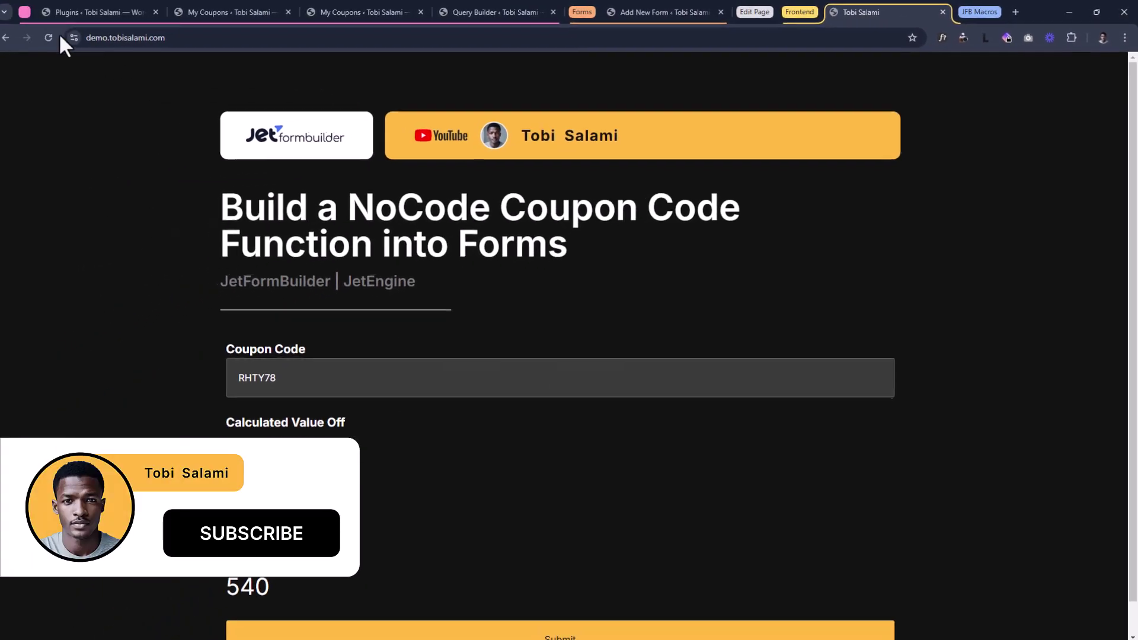
click(50, 37)
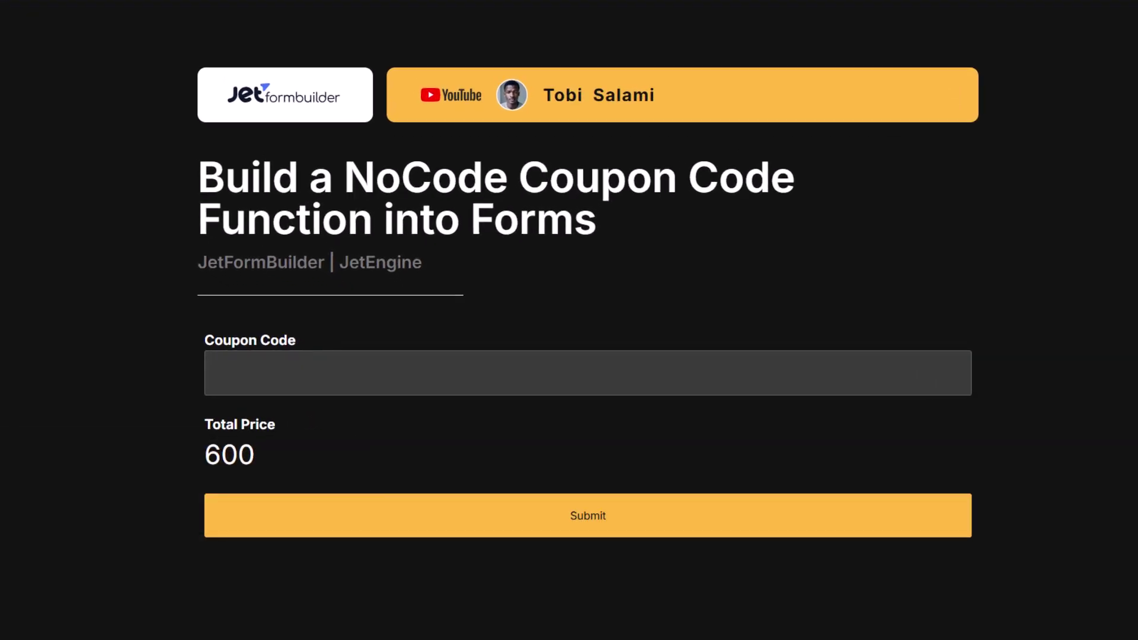
drag(258, 456, 195, 431)
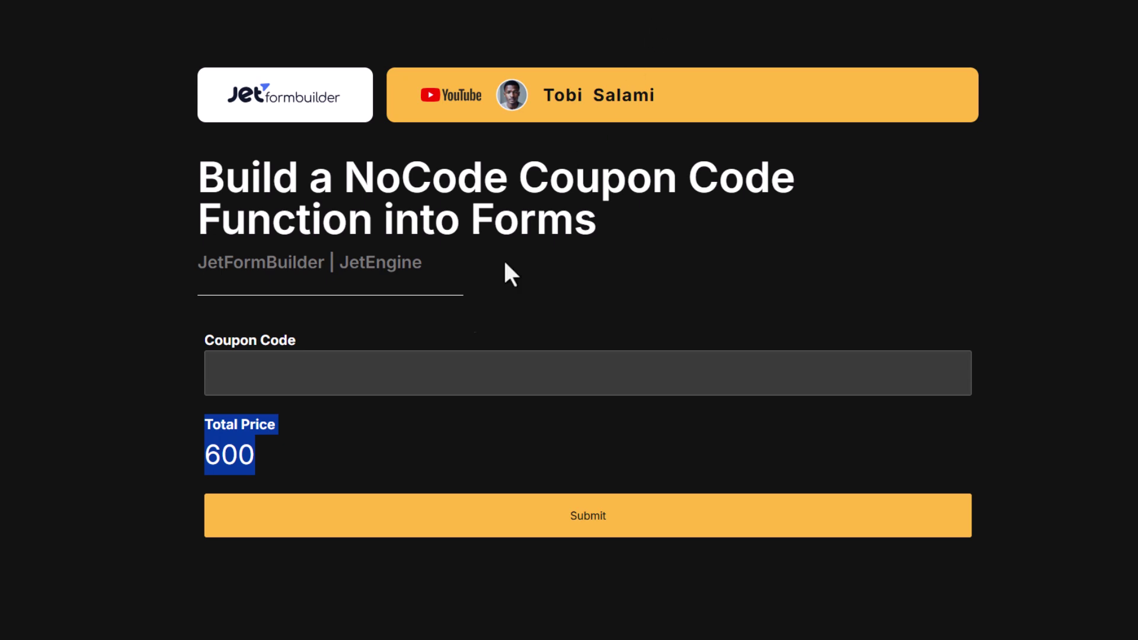
click(399, 382)
key(ctrl+v)
- Examine the Total Price shown for the entered coupon code
click(262, 459)
drag(262, 458, 193, 428)
click(169, 450)
drag(269, 460, 195, 425)
click(177, 437)
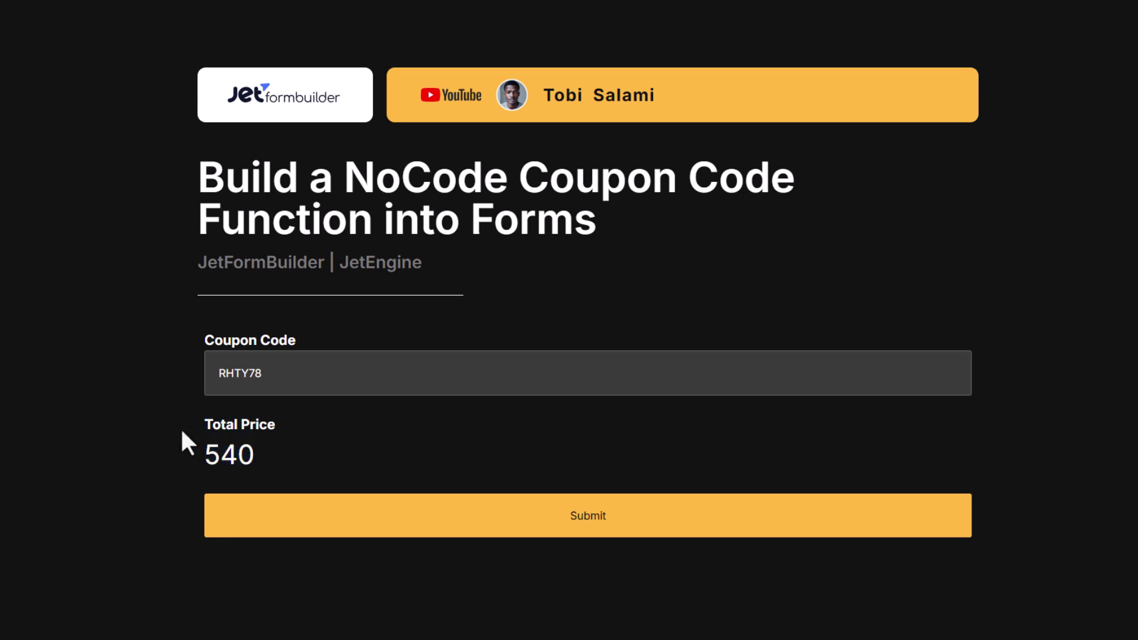
drag(307, 475, 212, 430)
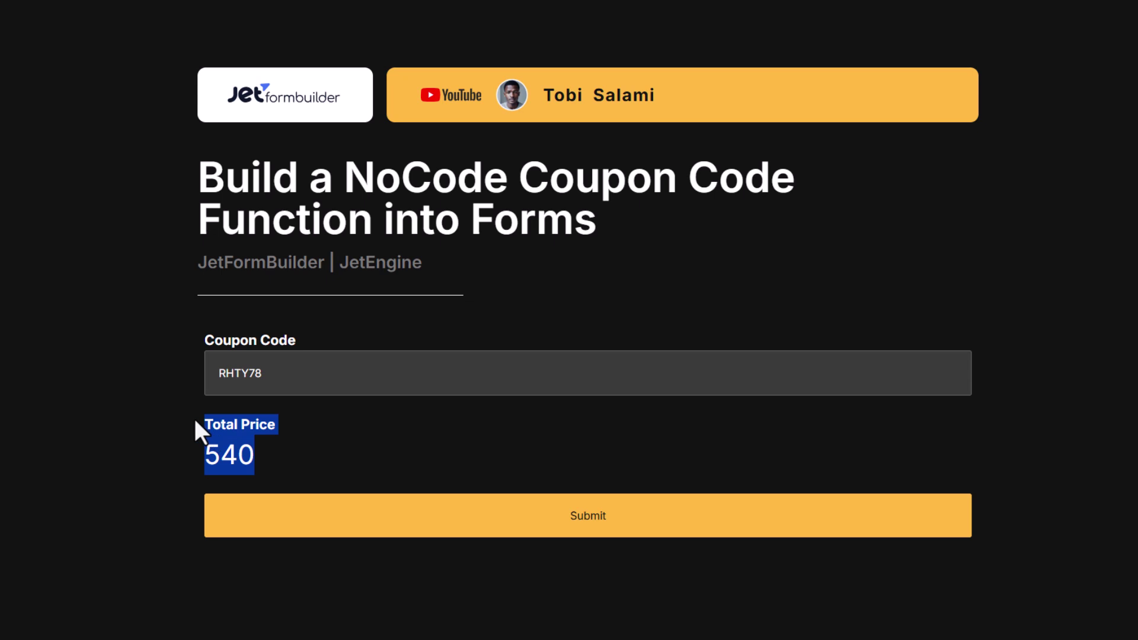
click(268, 465)
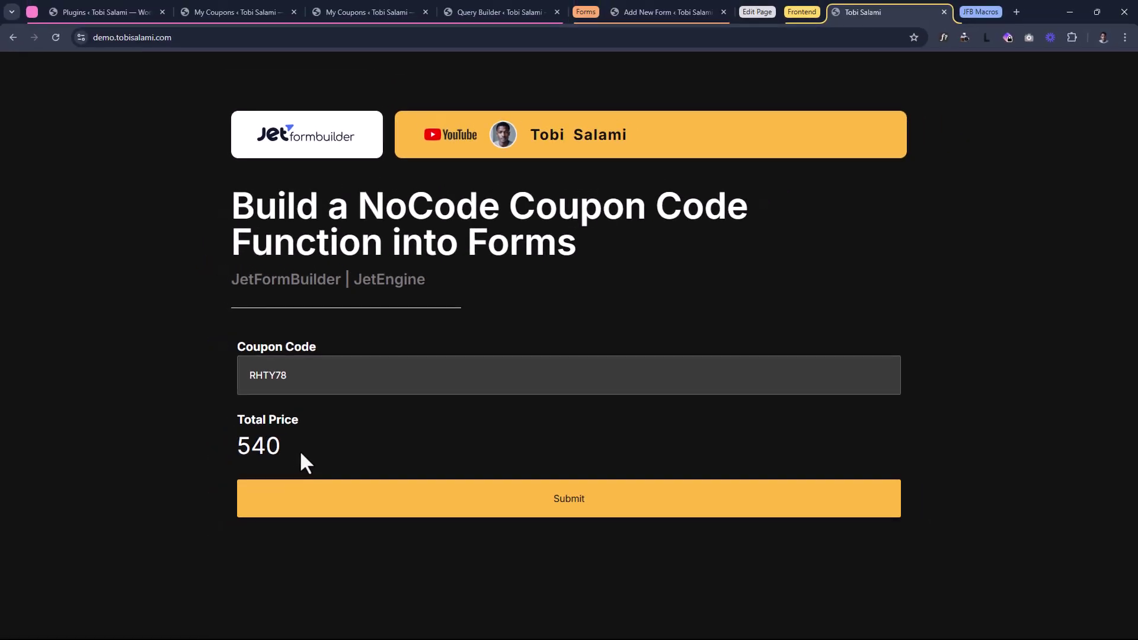
- Add a Conditional Block between Price Before Coupon and Total Price, containing the text "Coupon code does not exist"
click(674, 12)
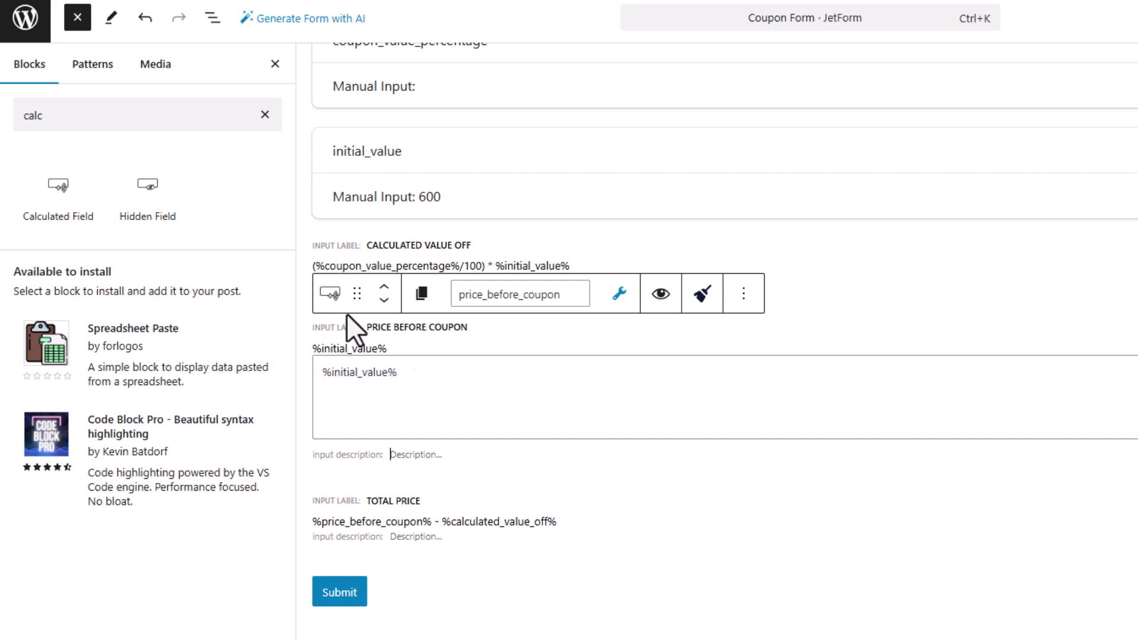
double_click(131, 129)
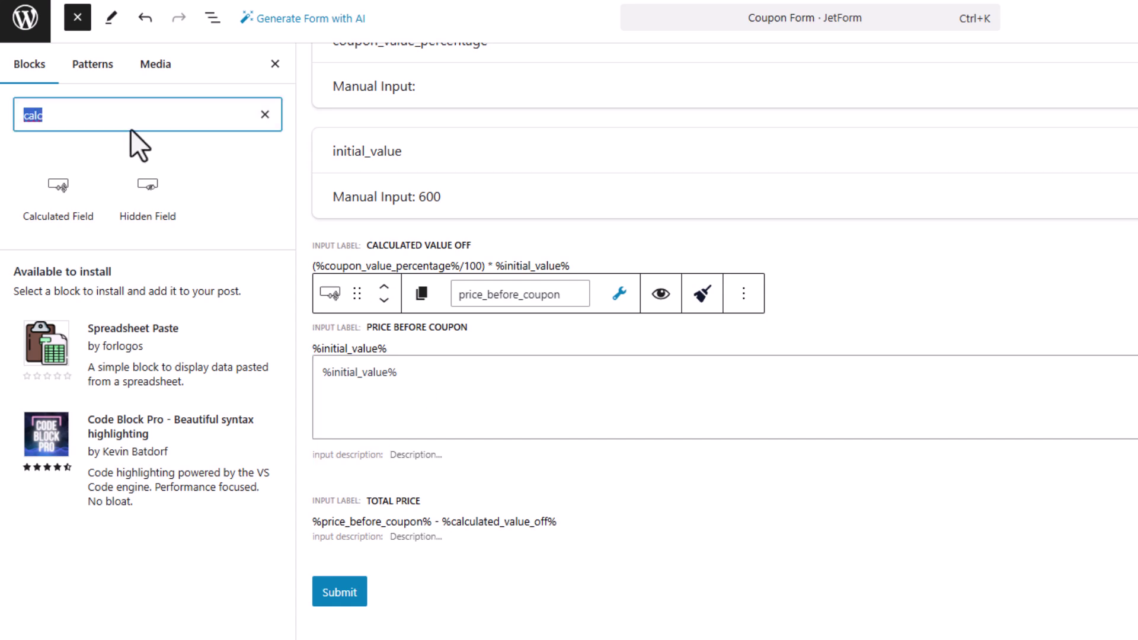
text(cond)
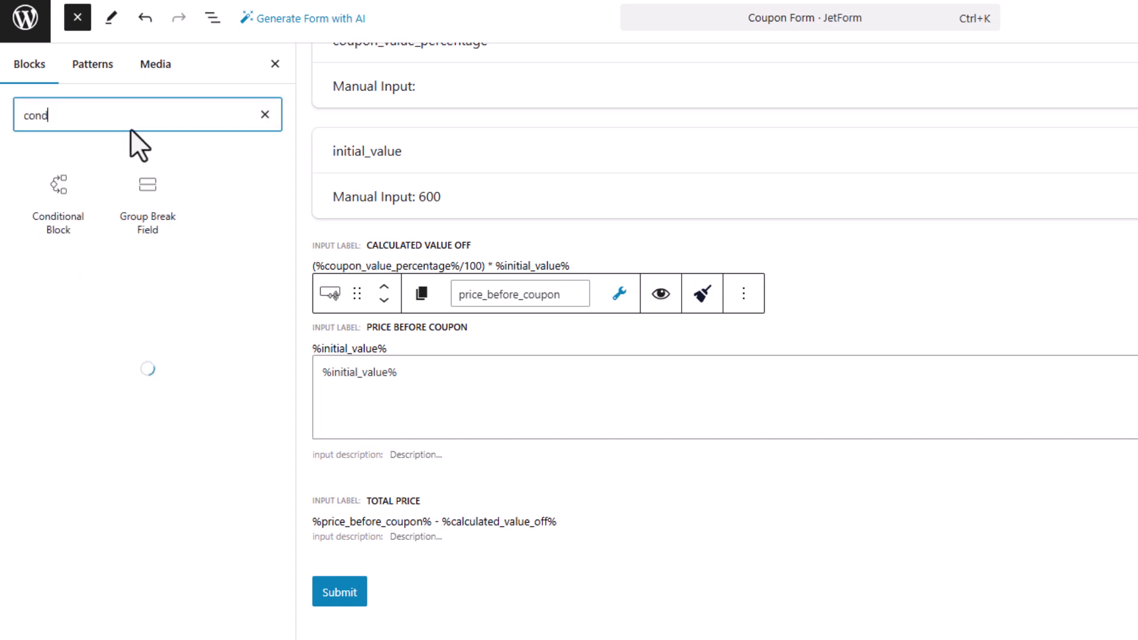
drag(49, 204, 465, 498)
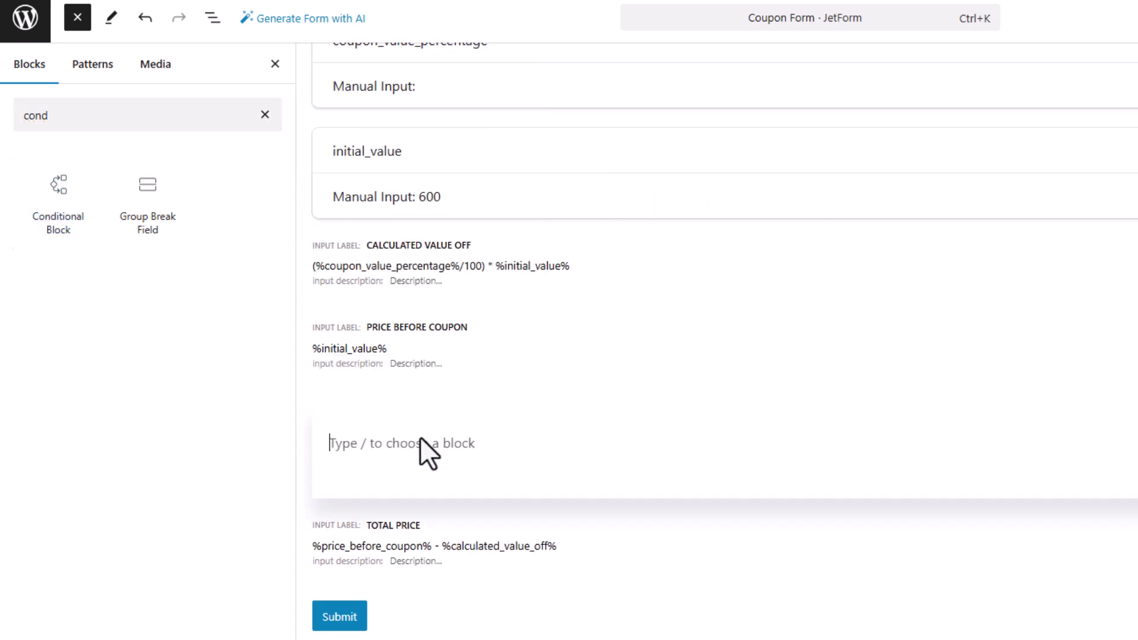
text(Coup)
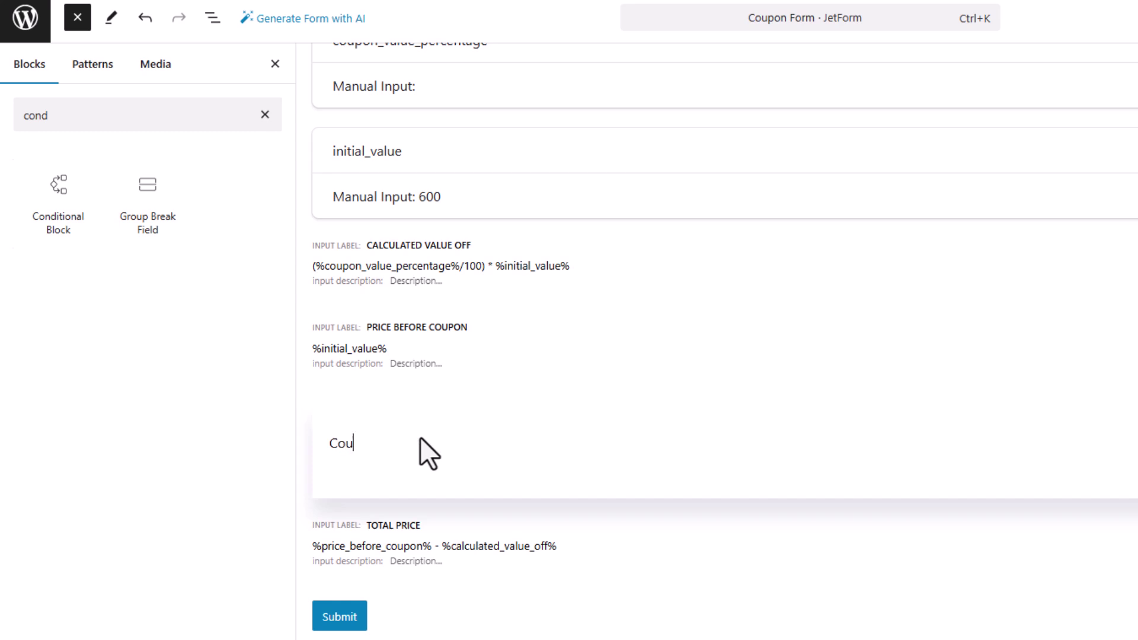
text(on code does not exist)
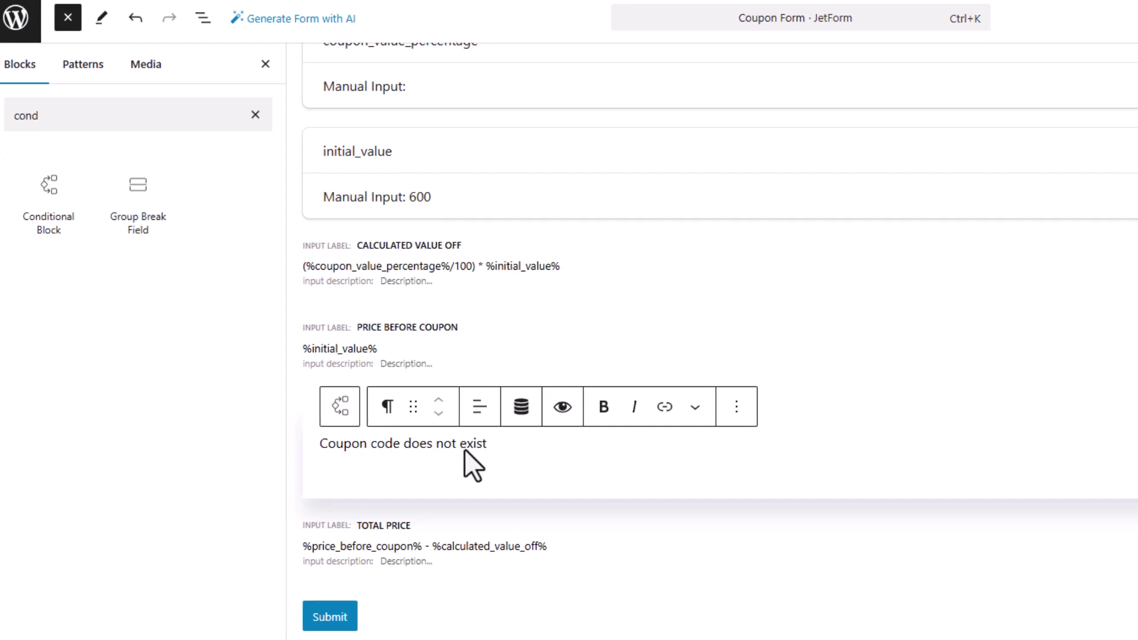
- Give the "Coupon code does not exist" paragraph an orange background and save the form
click(1002, 264)
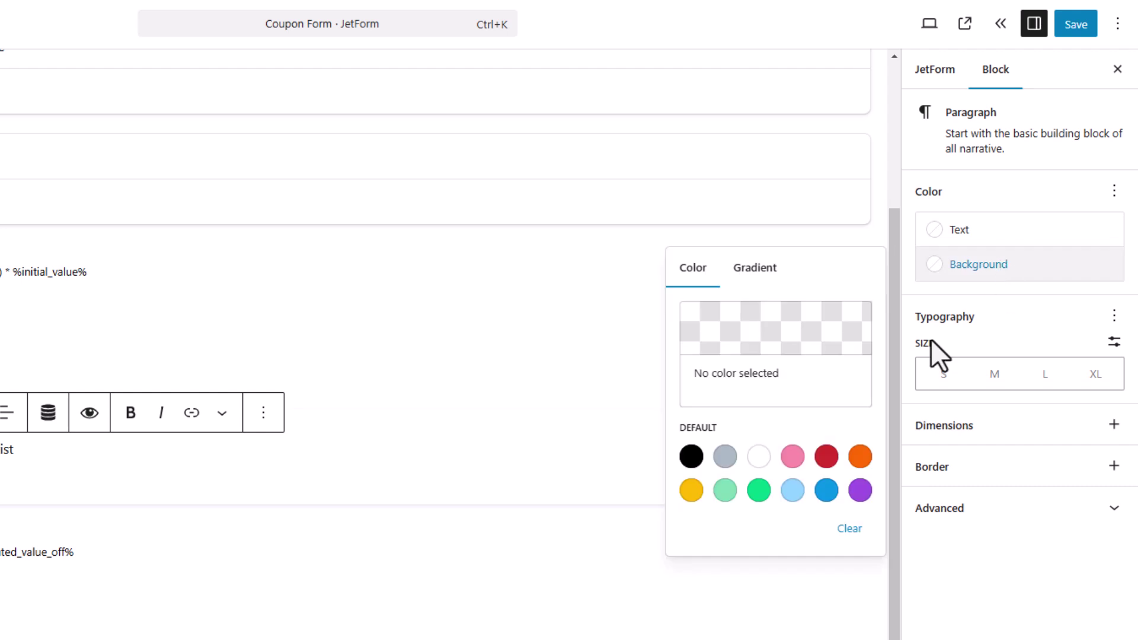
click(859, 460)
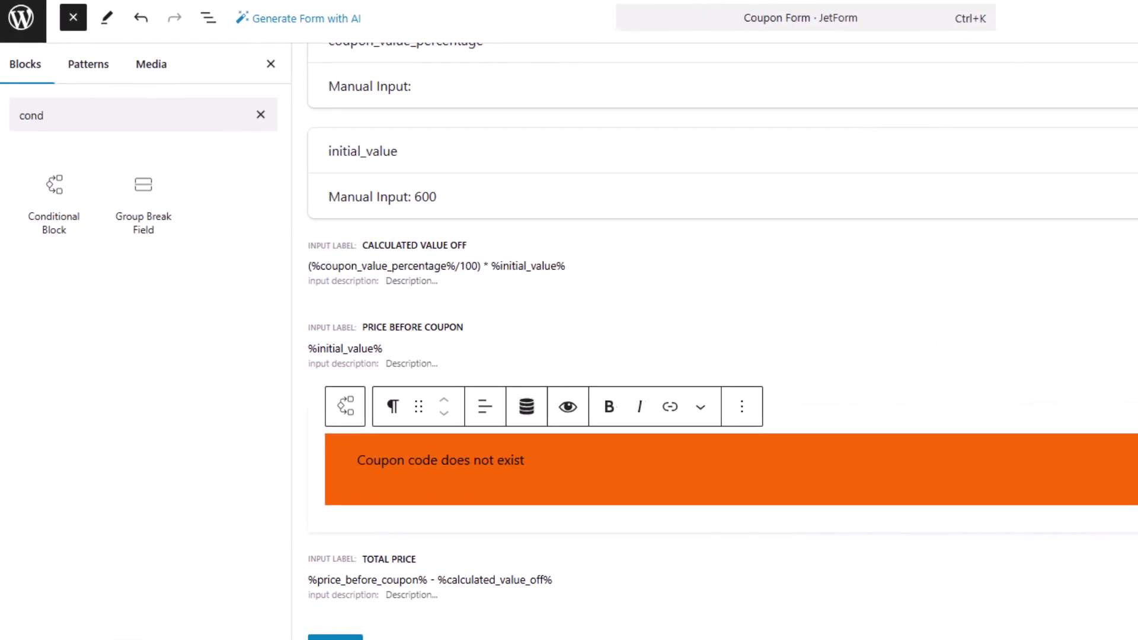
click(1095, 70)
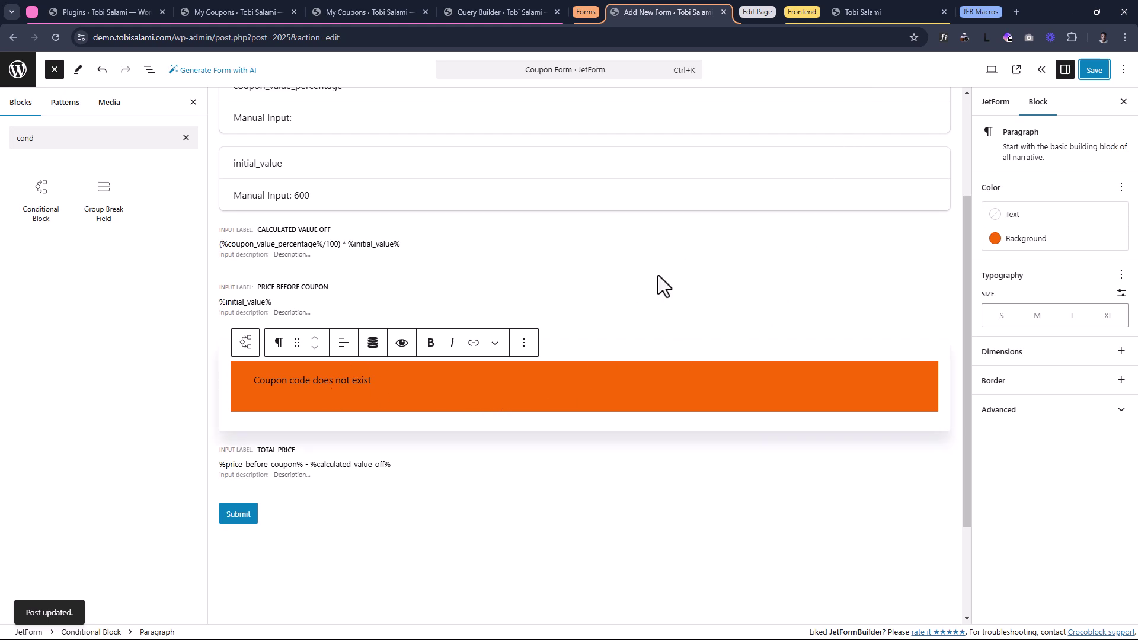
- Reload the frontend page and check how the coupon error message displays with an empty Coupon Code field
click(862, 8)
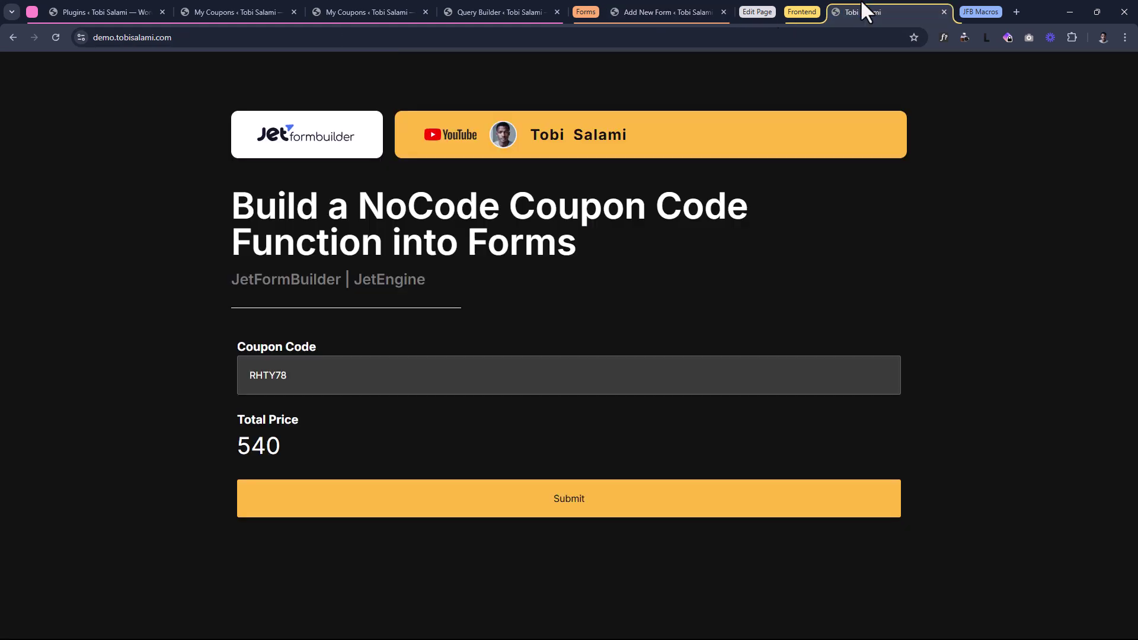
click(59, 32)
drag(247, 430, 480, 426)
click(489, 410)
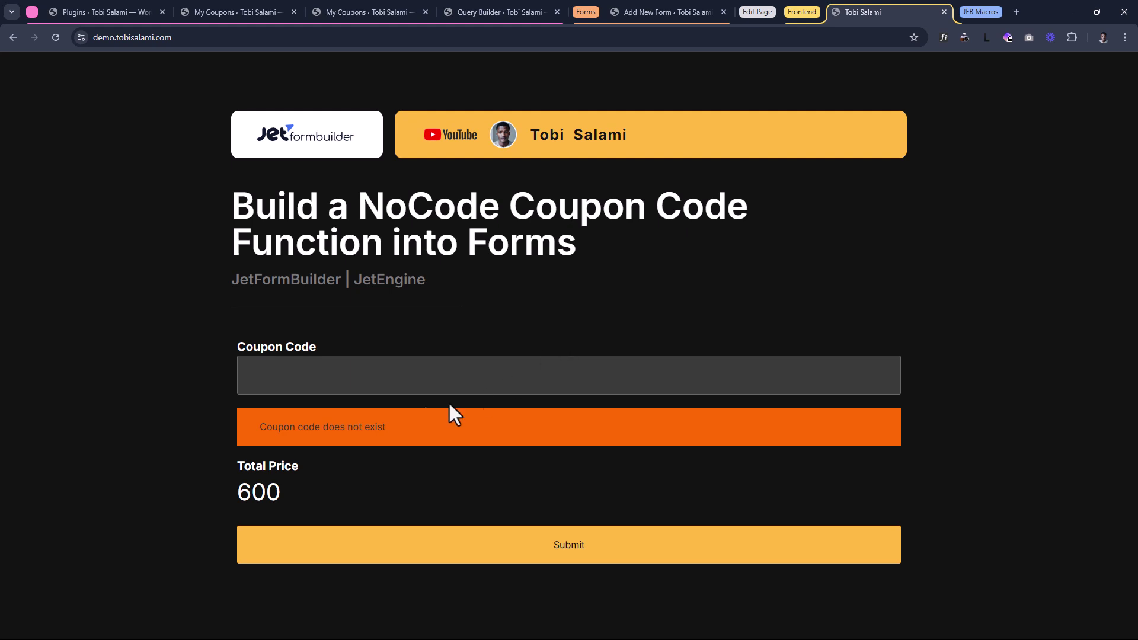
click(307, 385)
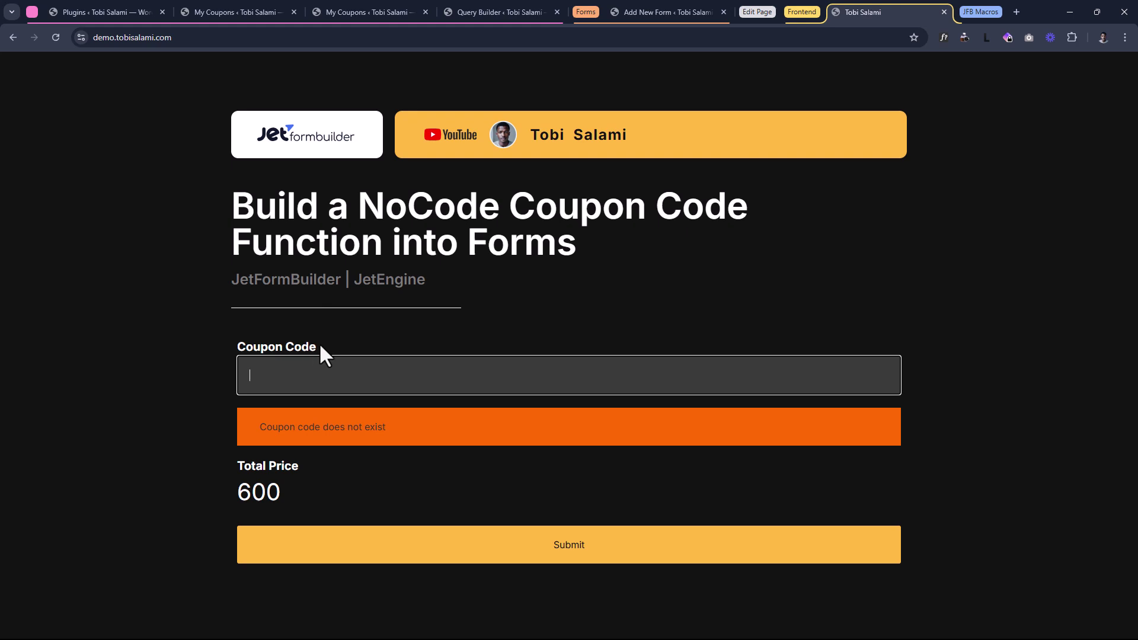
- Set the Conditional Block's logic function to "Show if..." in the form editor
click(668, 8)
click(95, 374)
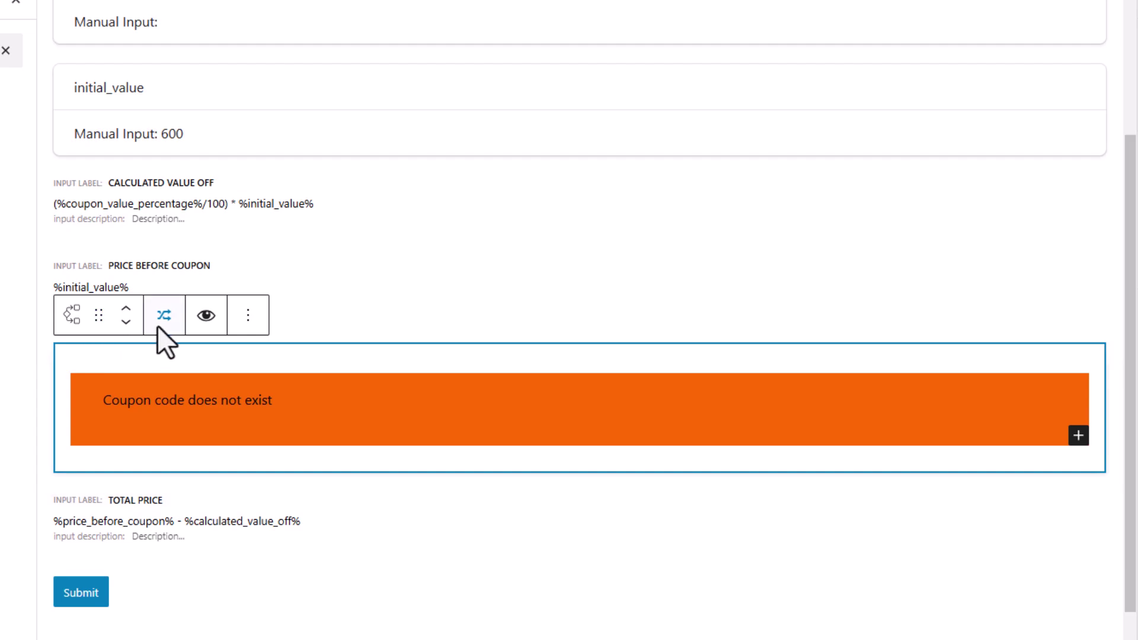
click(158, 325)
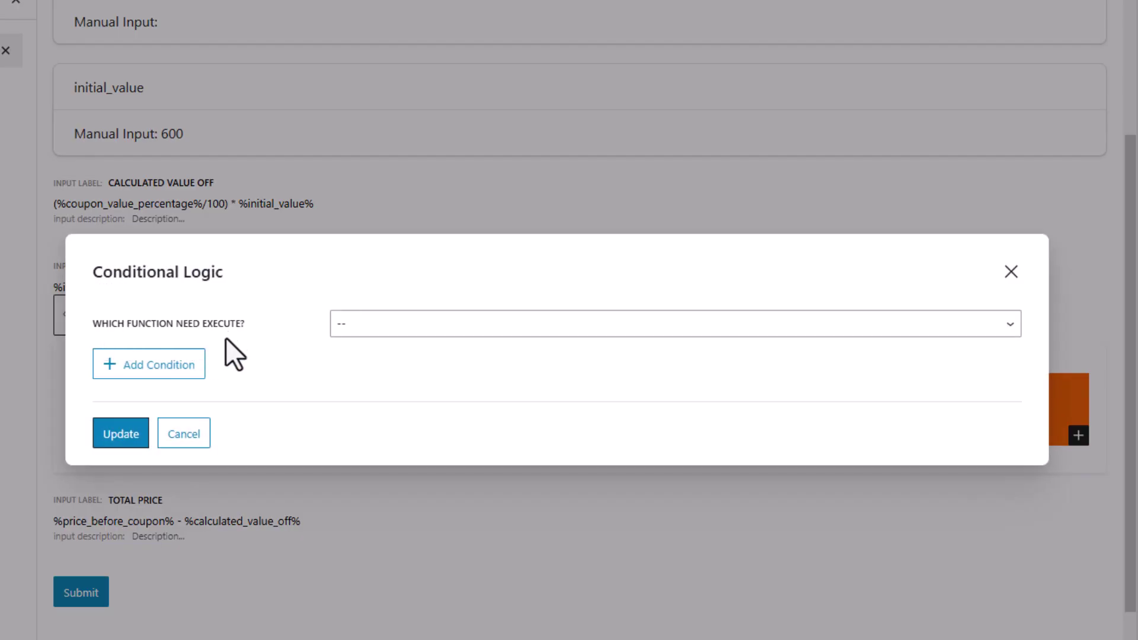
click(380, 324)
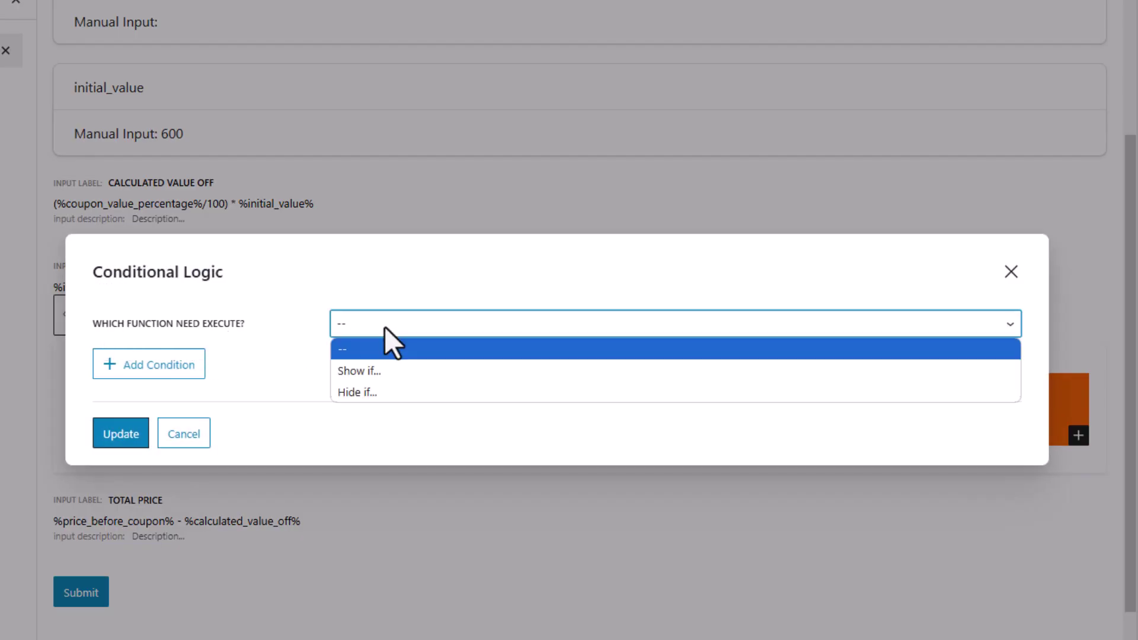
click(377, 374)
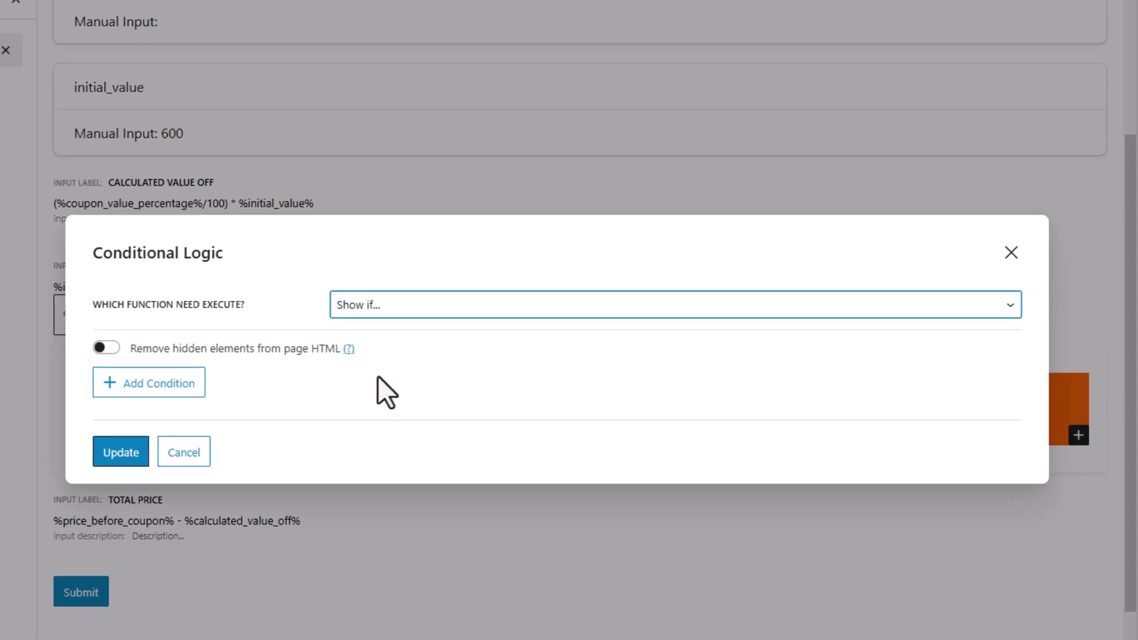
- Add a condition with field Coupon Code and operator Not empty, update the conditional logic, and save the form
click(204, 252)
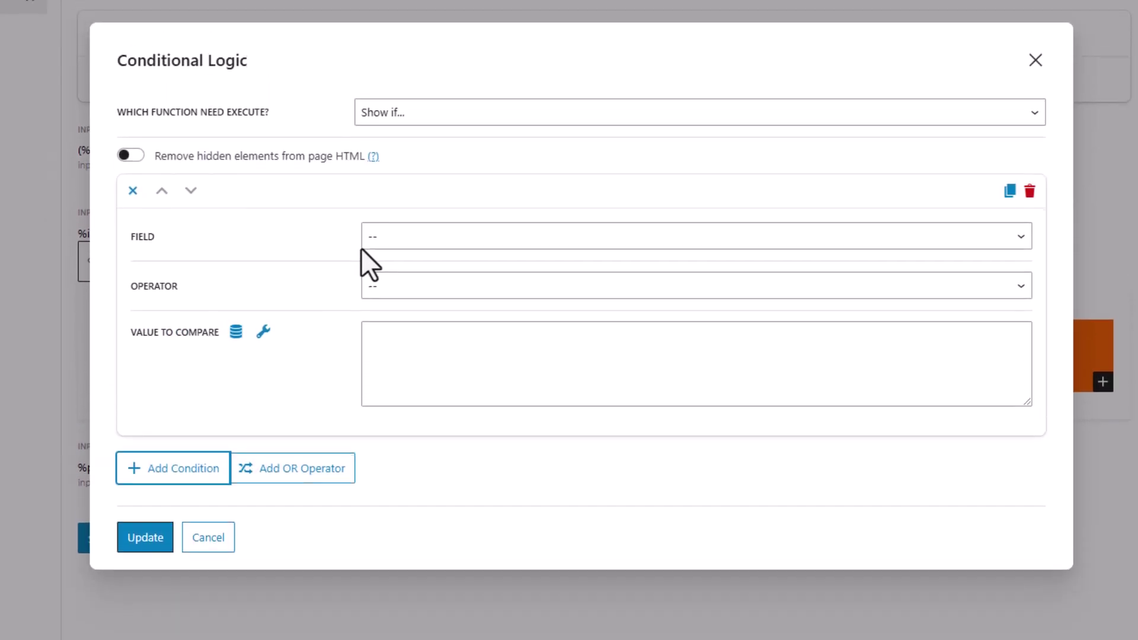
click(396, 157)
click(411, 289)
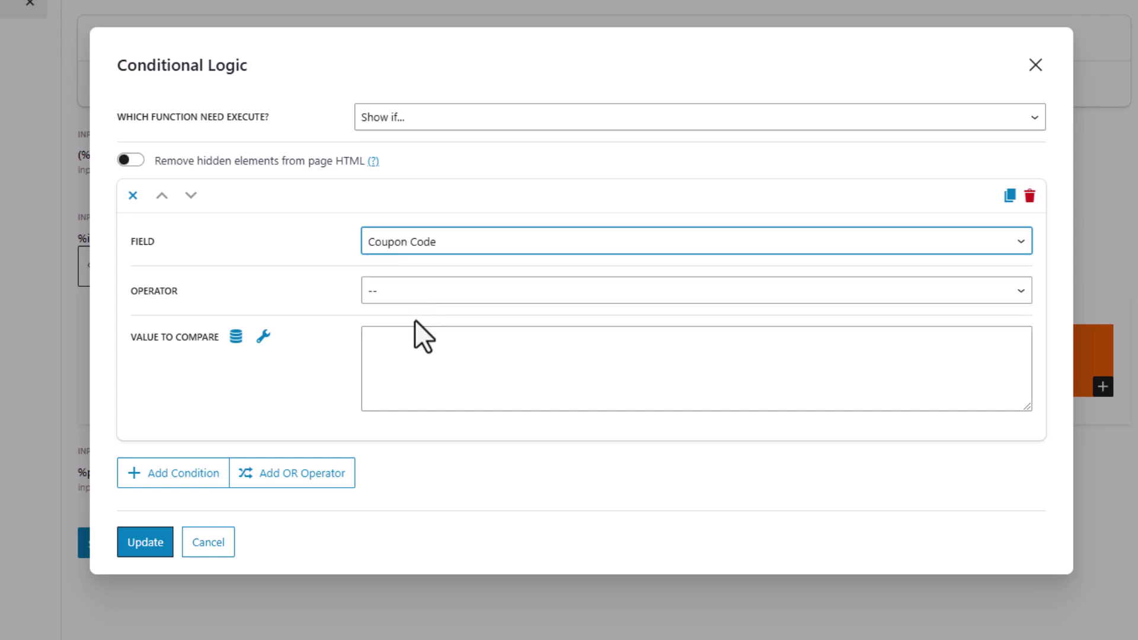
click(414, 294)
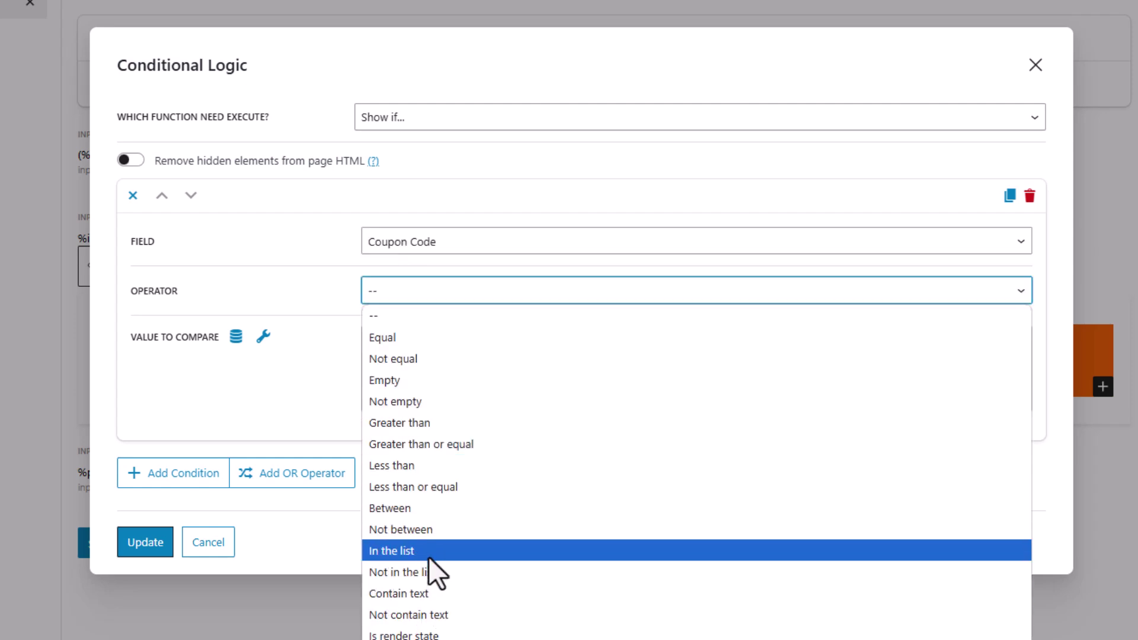
click(425, 403)
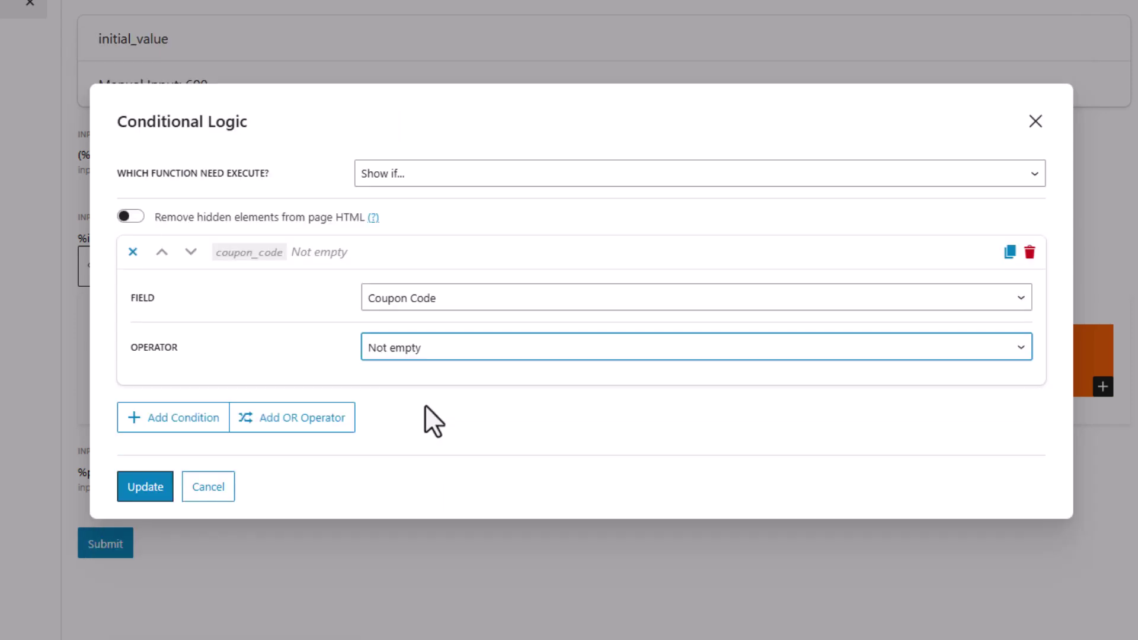
click(158, 481)
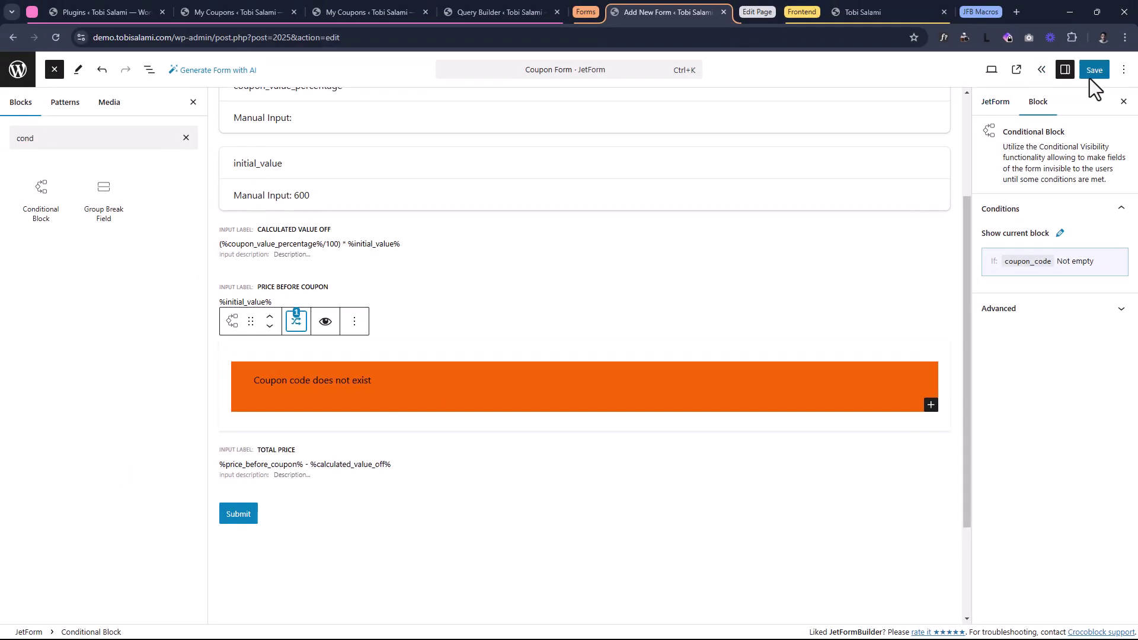
click(1090, 78)
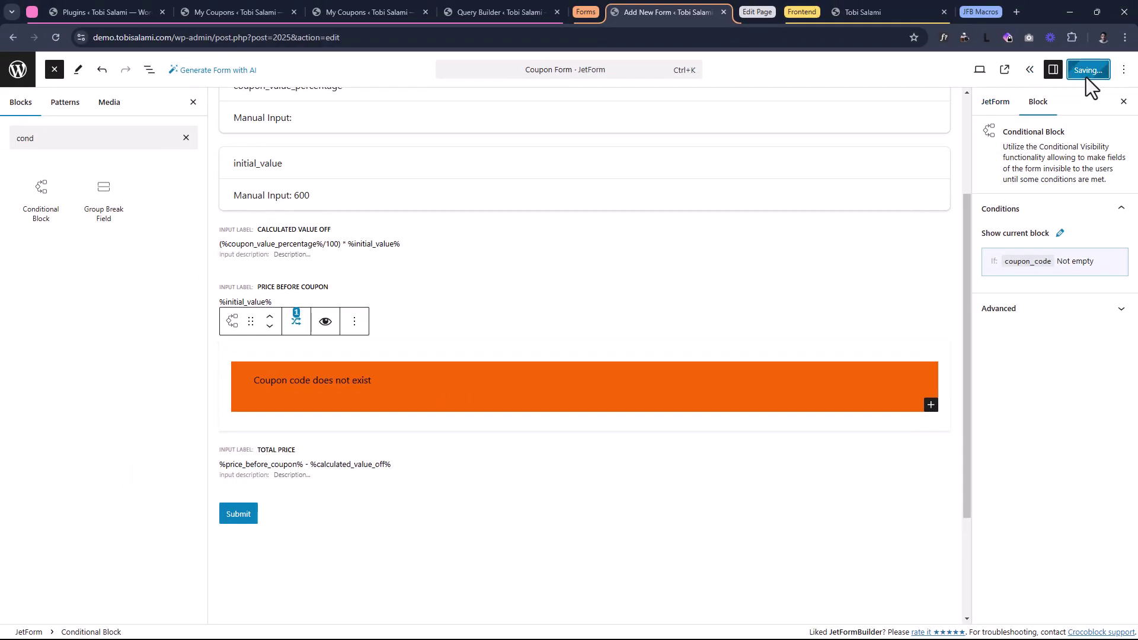
- Switch to the frontend page and test the form with the nonexistent coupon code "vsgsgs"
click(879, 11)
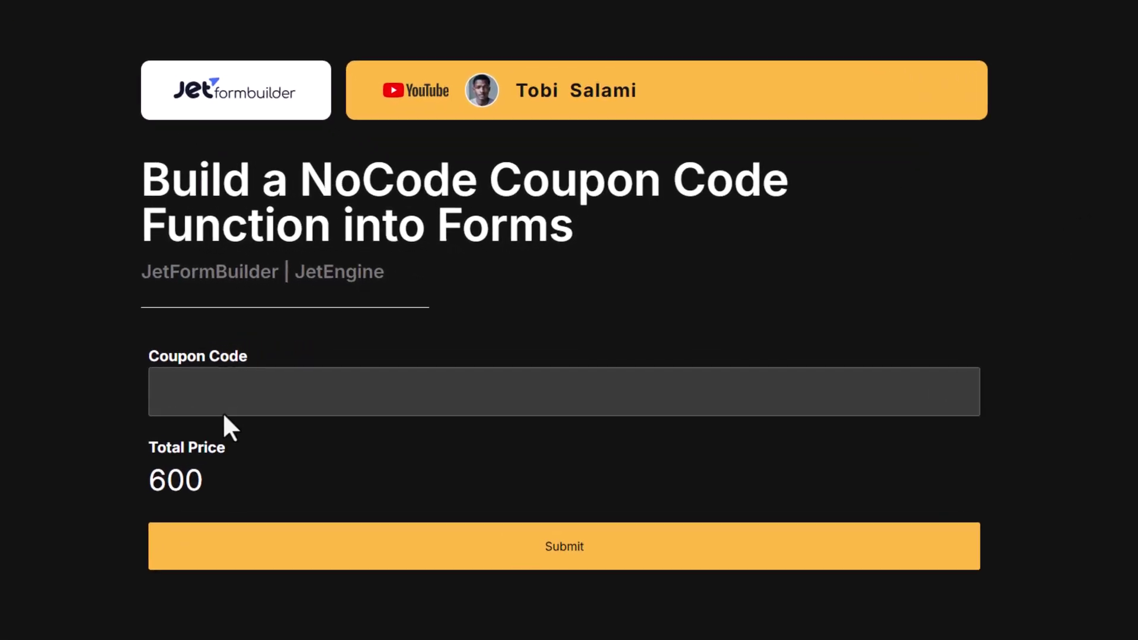
click(417, 409)
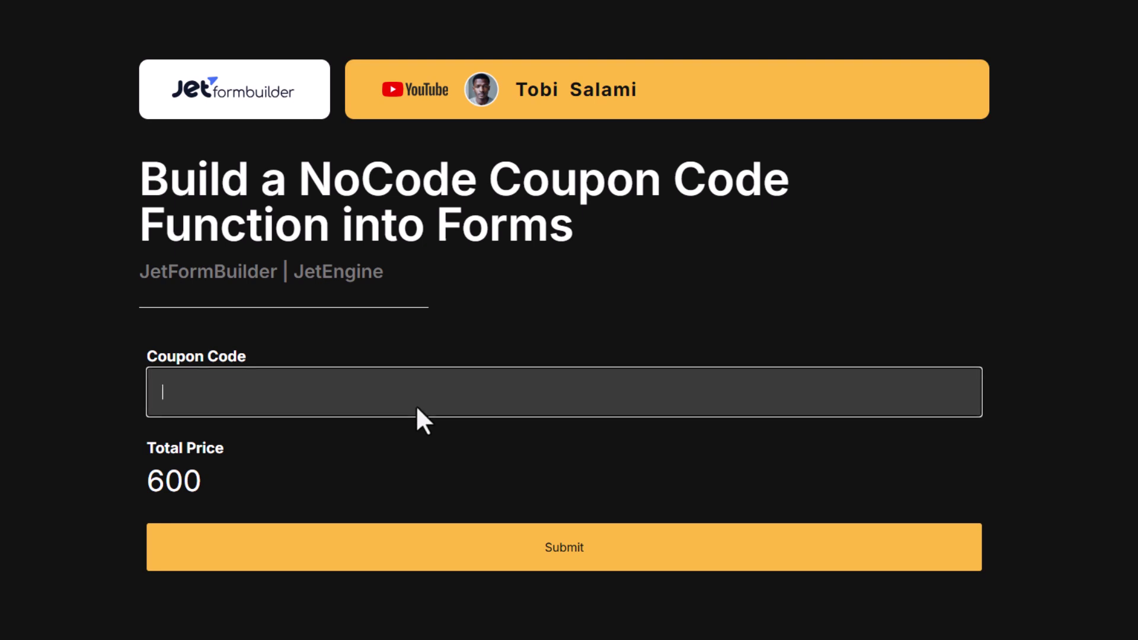
text(vsgsgs)
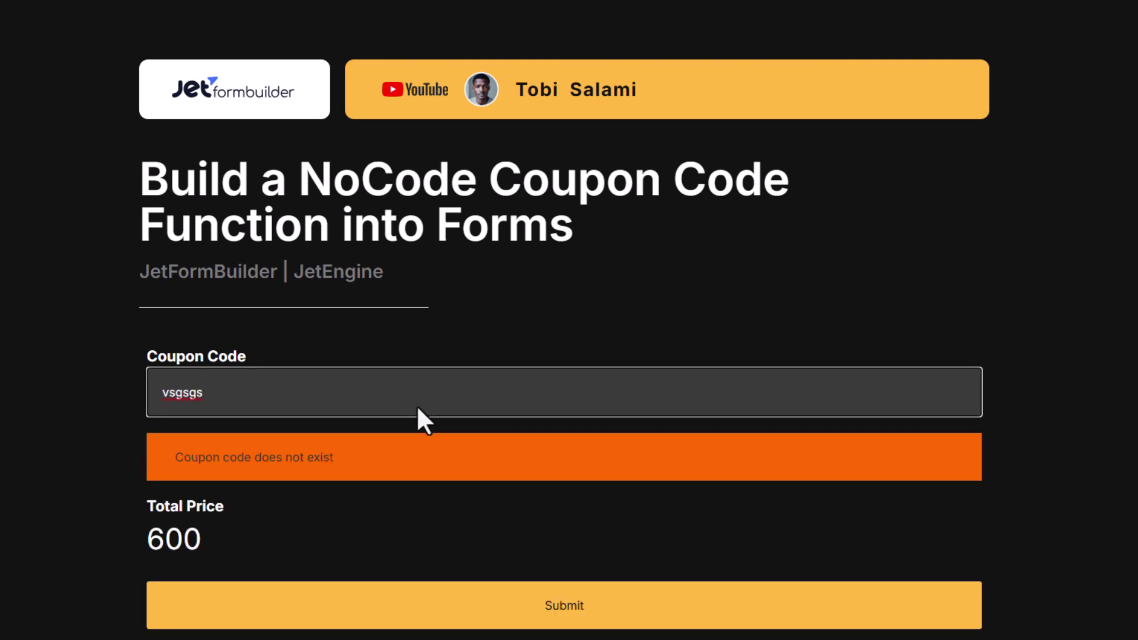
- Enter the valid coupon code "RHTY78" and check the Total Price and the coupon error message
text(RHTY78)
drag(246, 547, 145, 503)
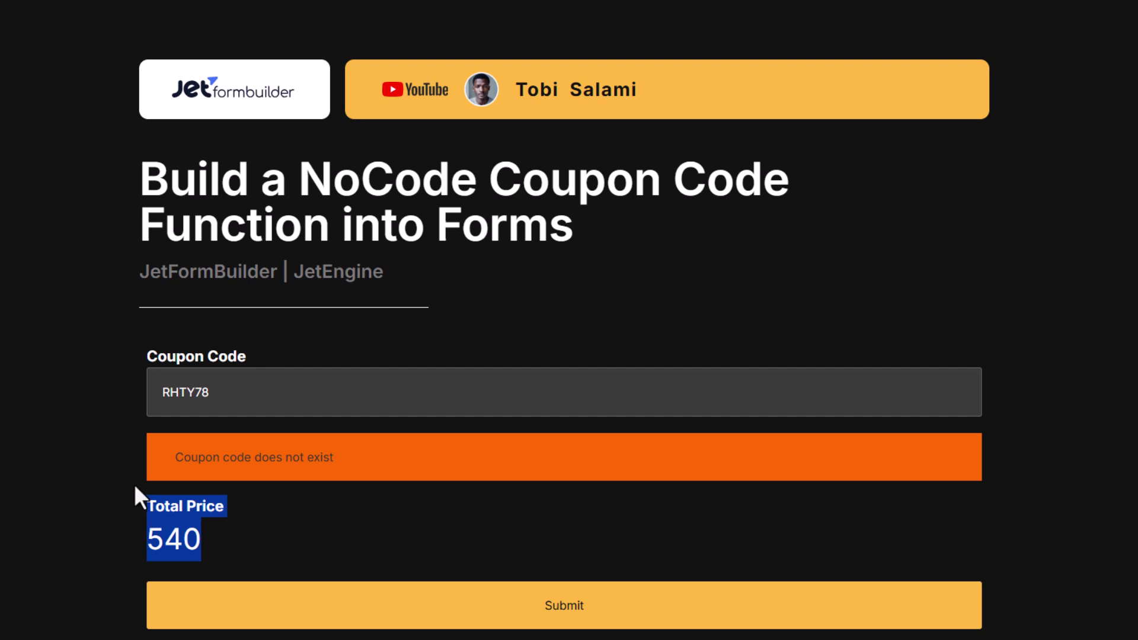
click(264, 470)
drag(341, 457, 152, 472)
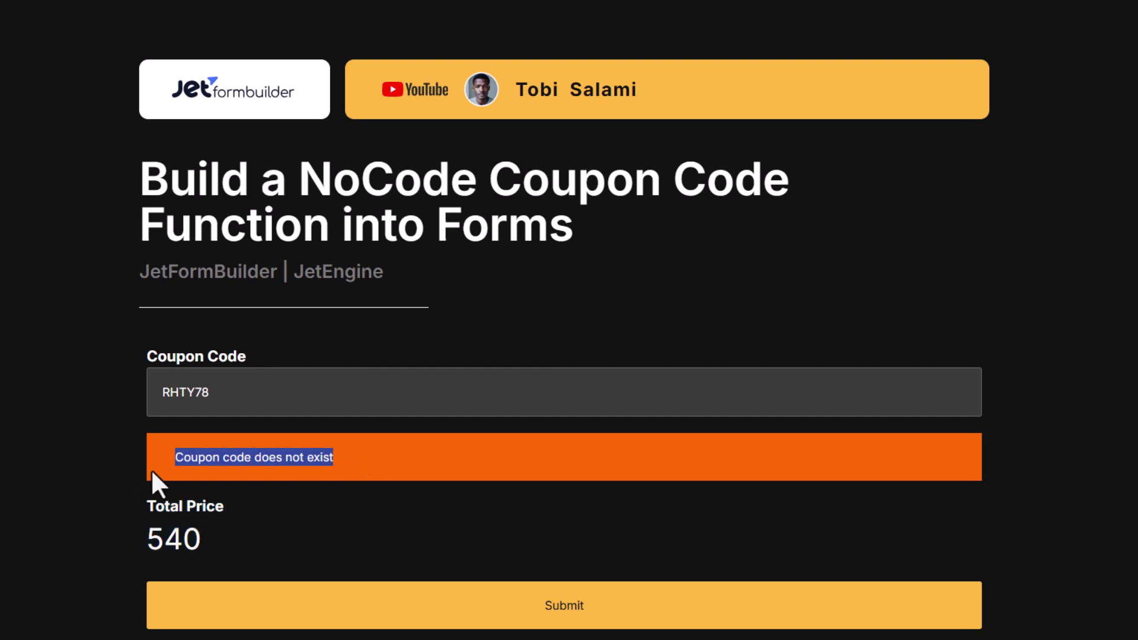
click(99, 456)
drag(169, 457, 392, 477)
click(391, 477)
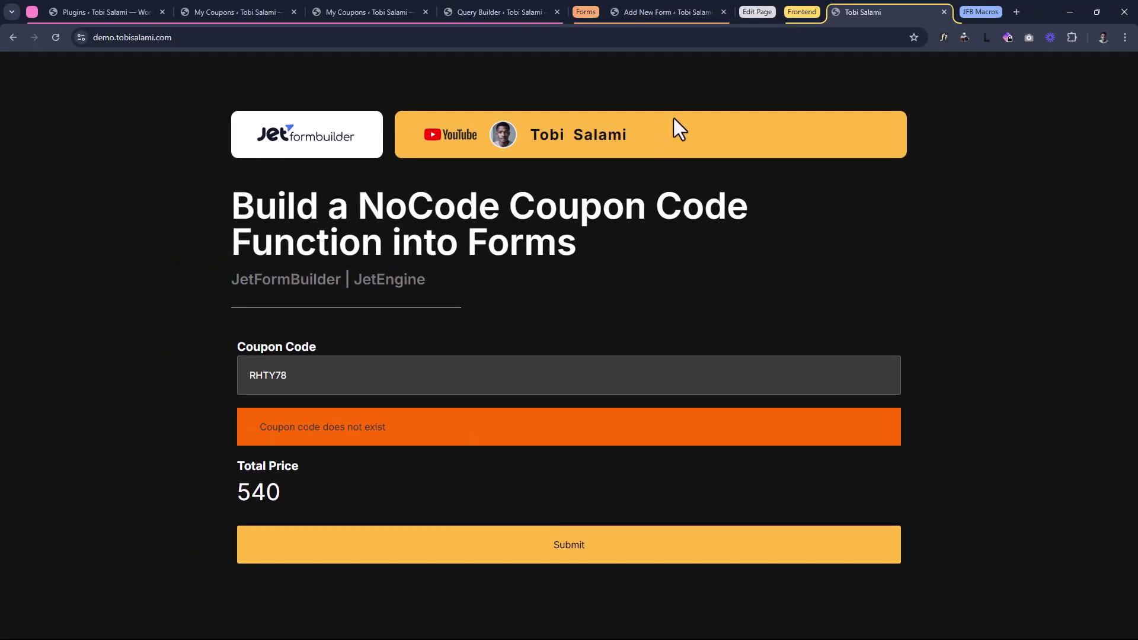
- In the form editor, add a second Conditional Block below the error block containing the paragraph "Coupon code applied successfully"
click(672, 12)
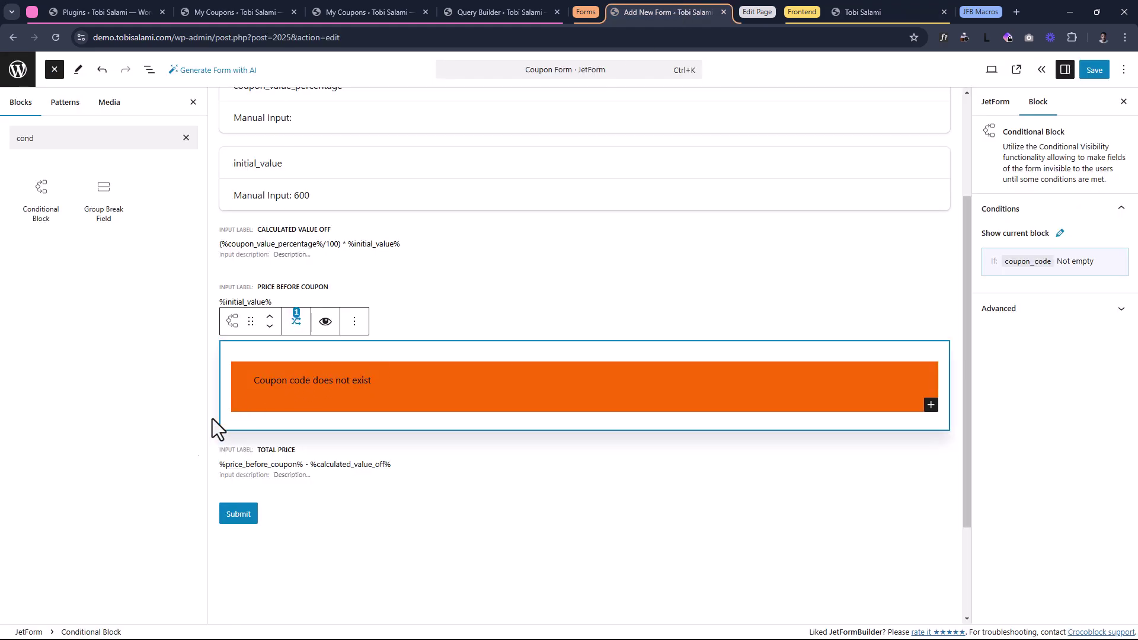
drag(50, 208, 409, 466)
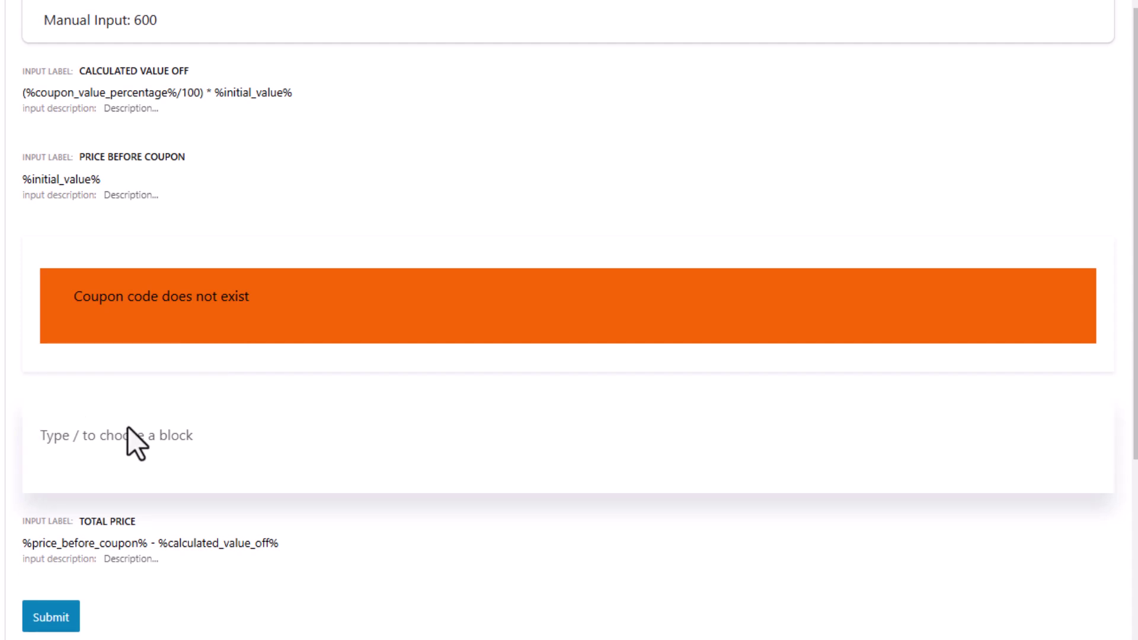
text(Coupon)
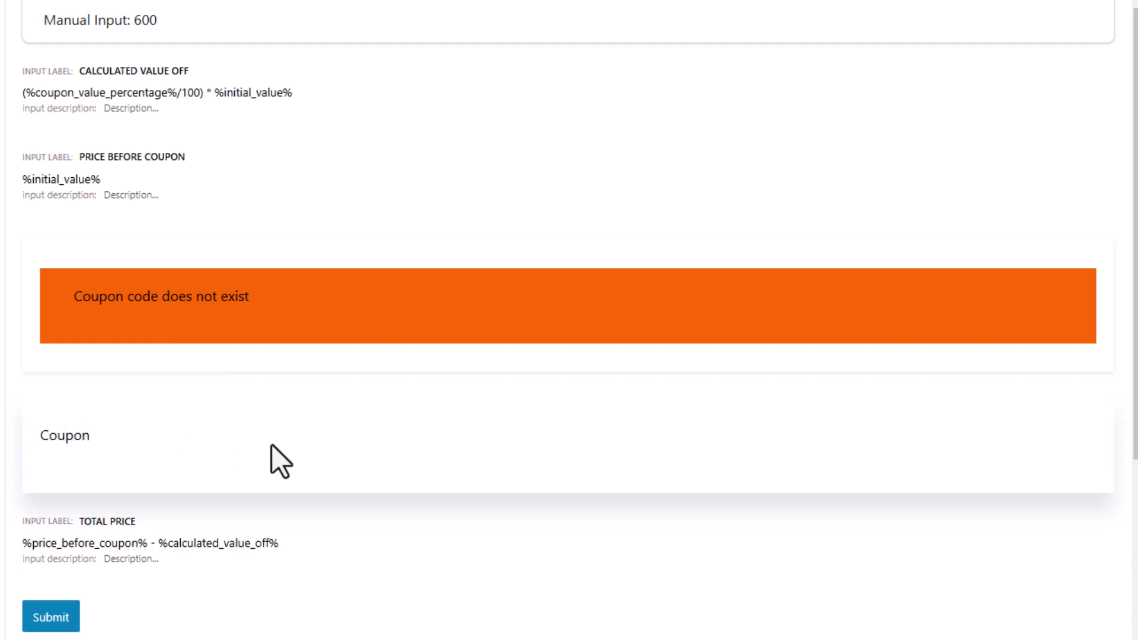
text( code applied successfully)
- Give the "Coupon code applied successfully" paragraph a white background and save the form
click(987, 187)
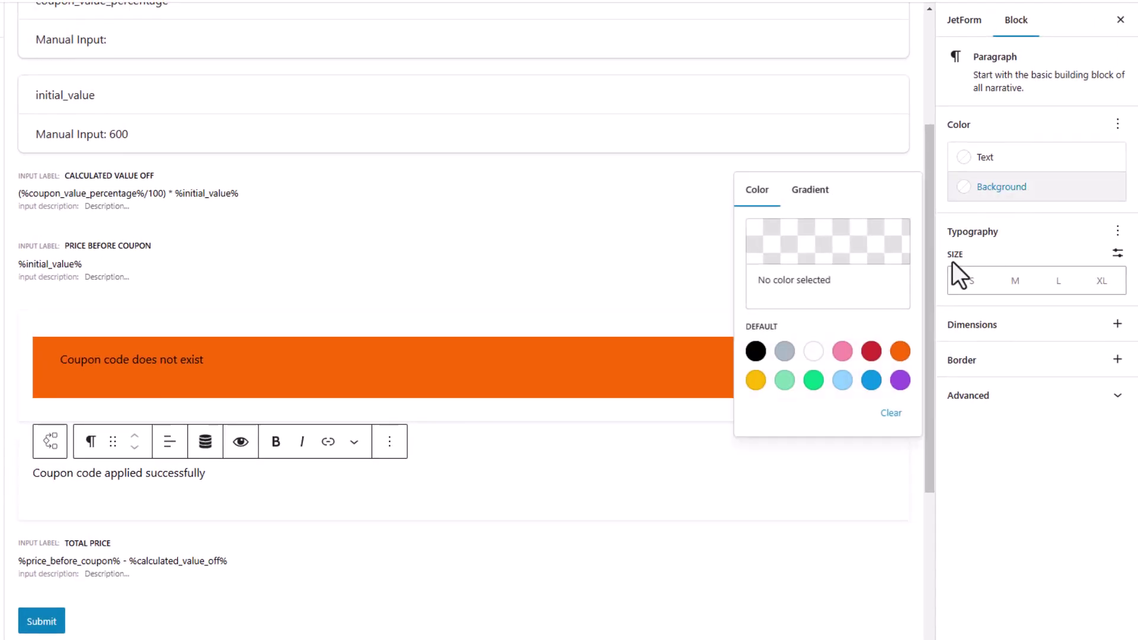
click(815, 350)
click(1086, 27)
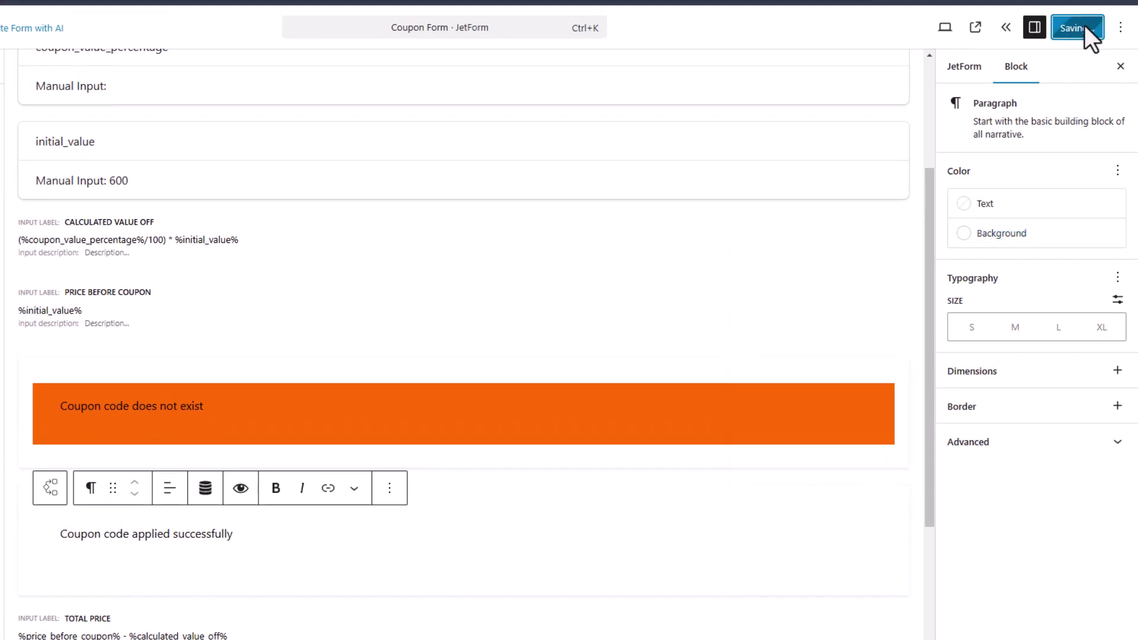
- Check on the frontend page how the coupon success message displays with an empty Coupon Code field
click(812, 7)
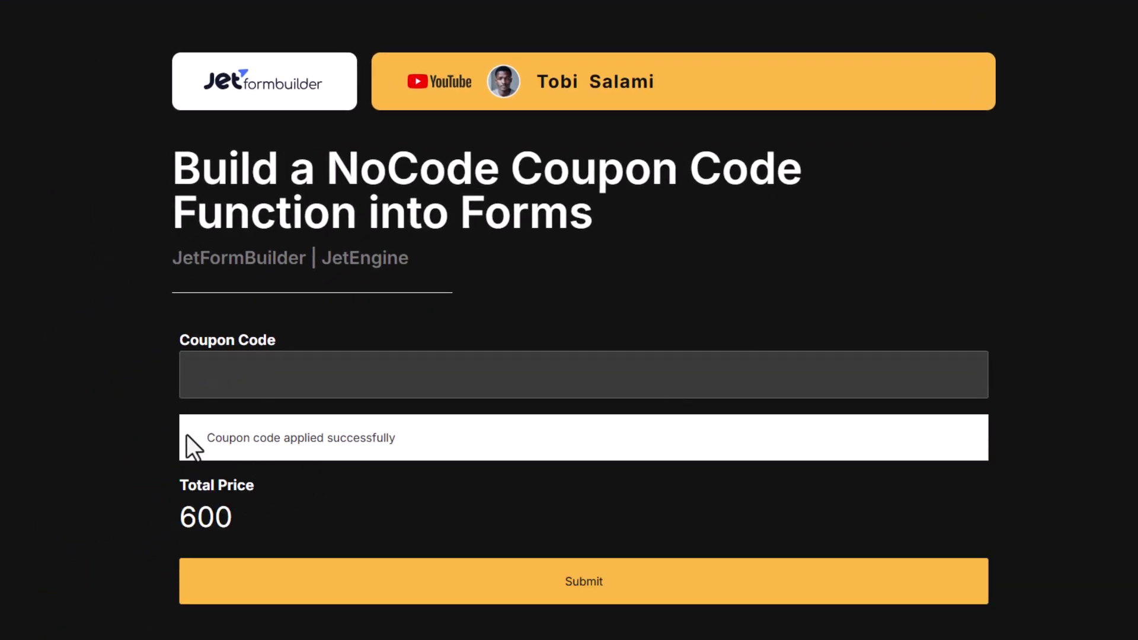
drag(187, 435, 437, 451)
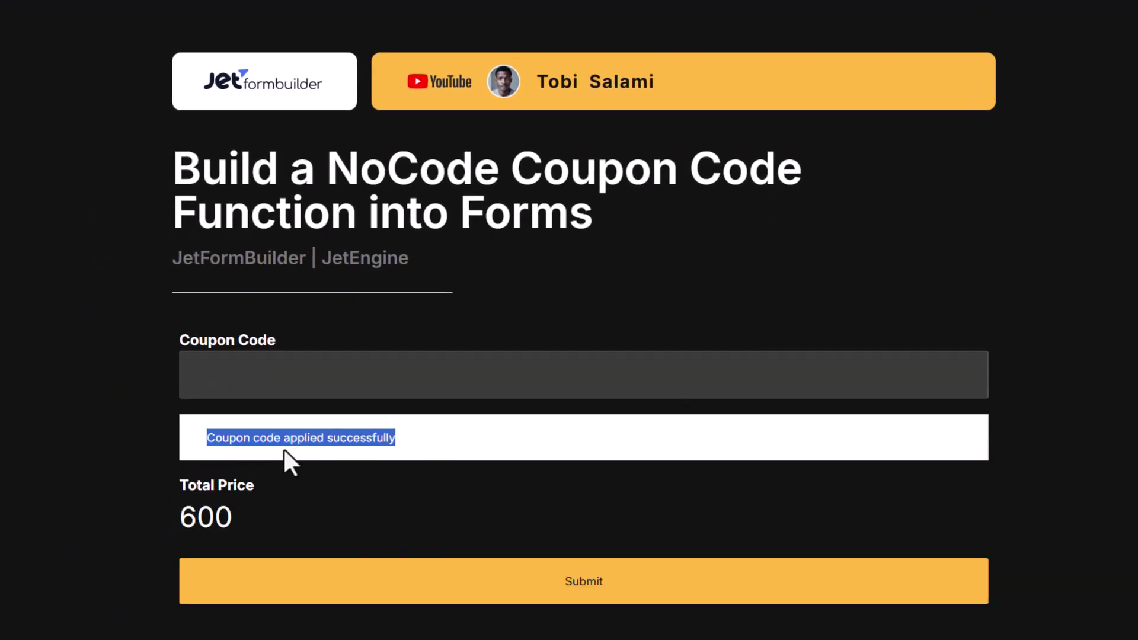
click(168, 437)
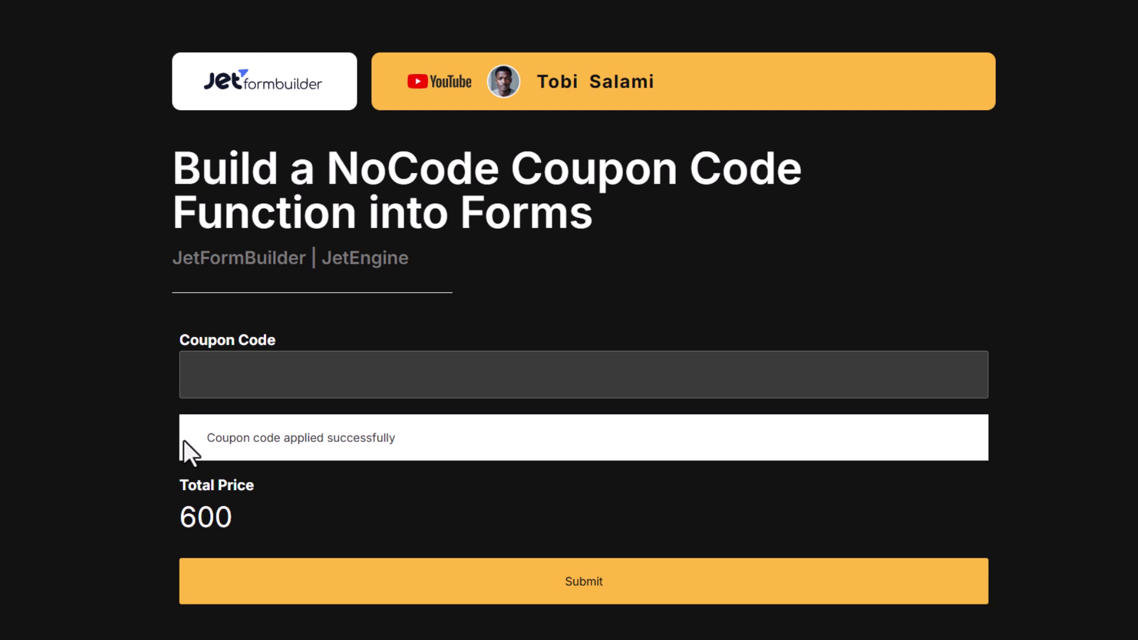
drag(201, 440, 433, 440)
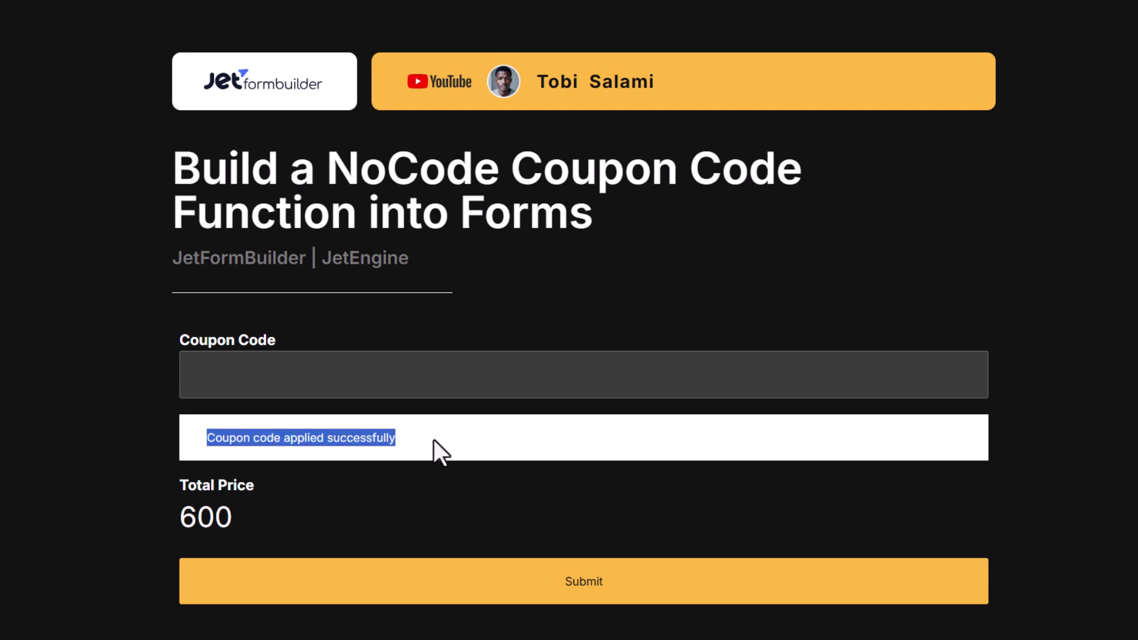
click(435, 442)
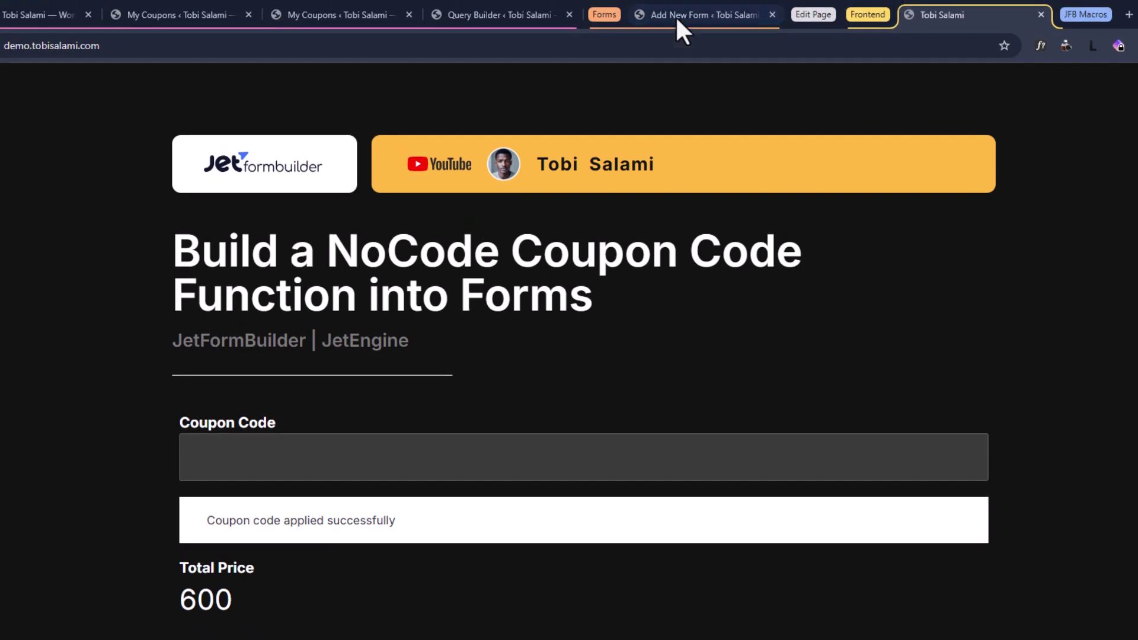
- Compare the initial_value hidden field with the Total Price calculated field in the form editor and the Total Price on the frontend page
click(677, 19)
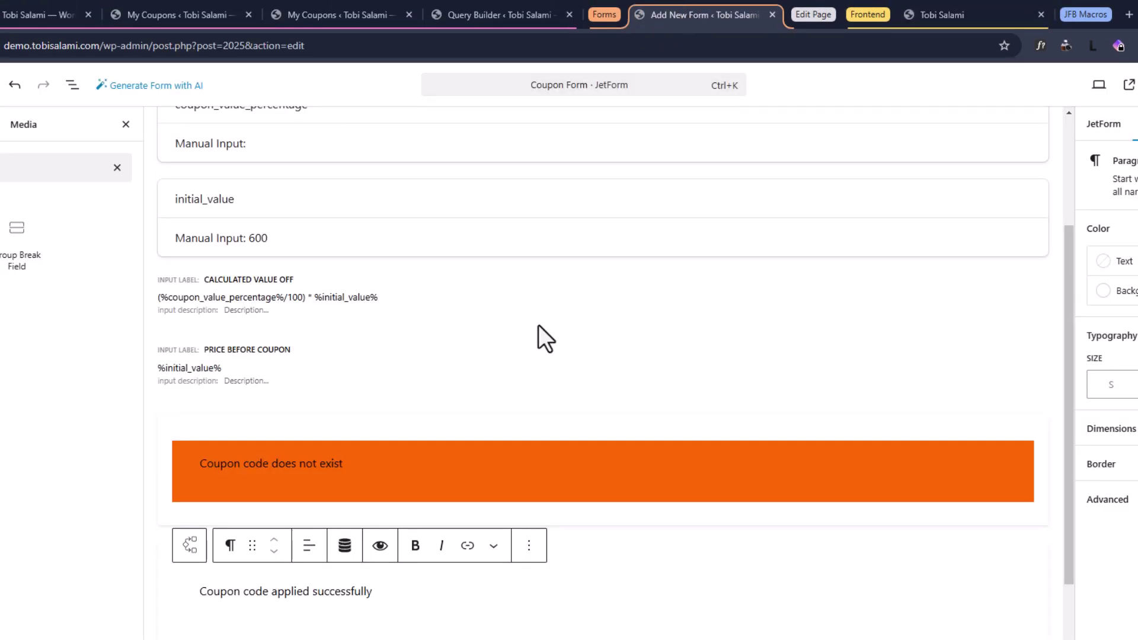
scroll(459, 377, up, 3)
scroll(350, 386, down, 3)
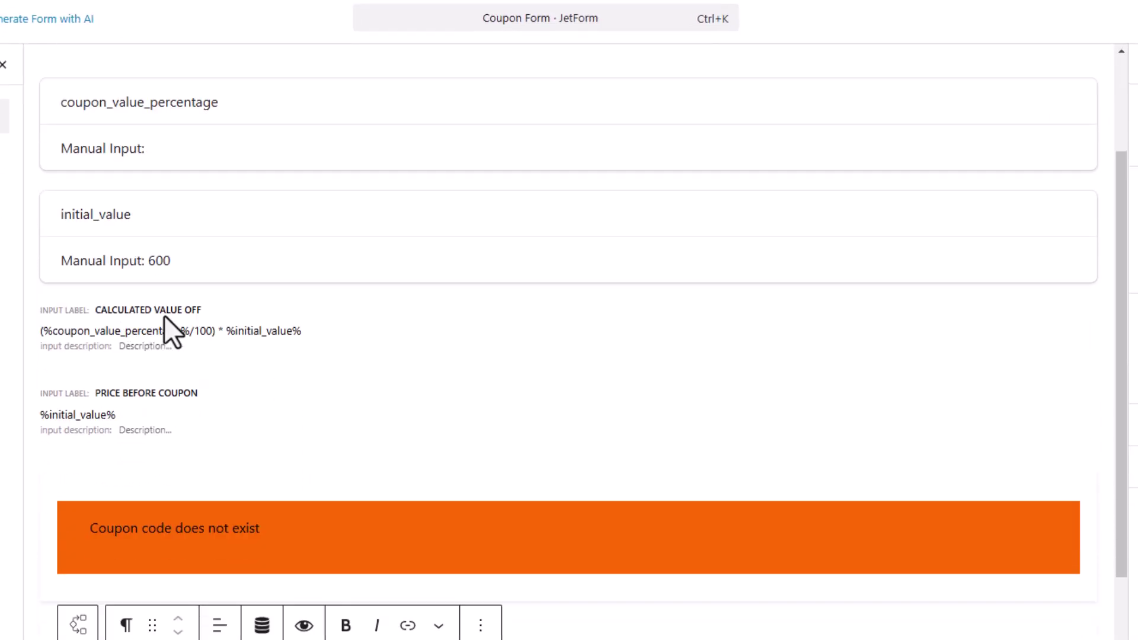
click(183, 222)
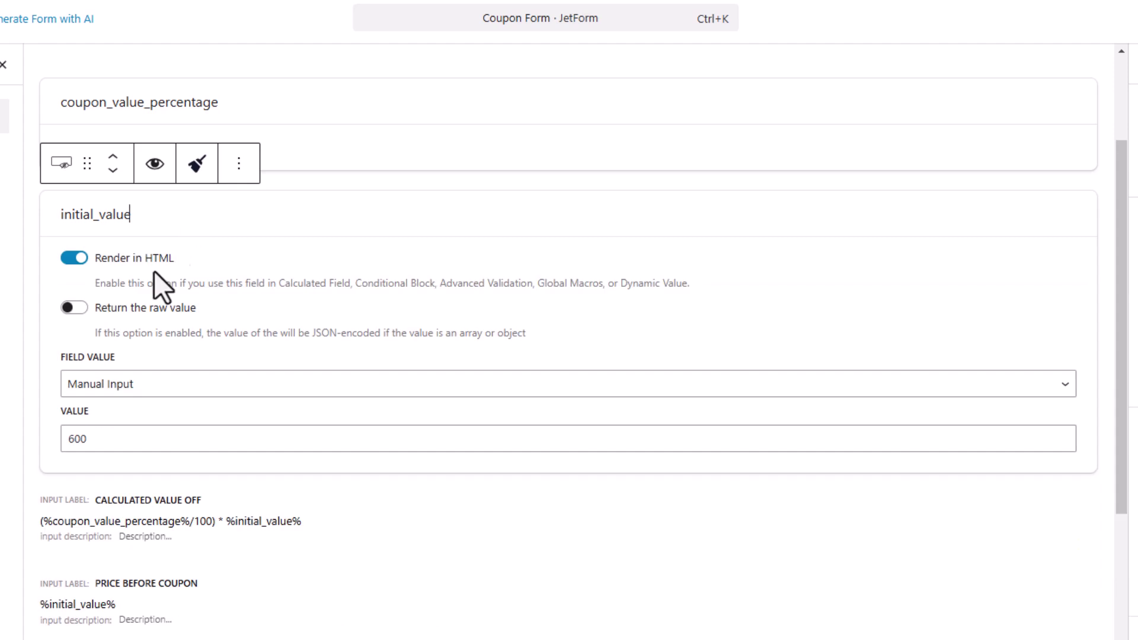
scroll(87, 449, down, 5)
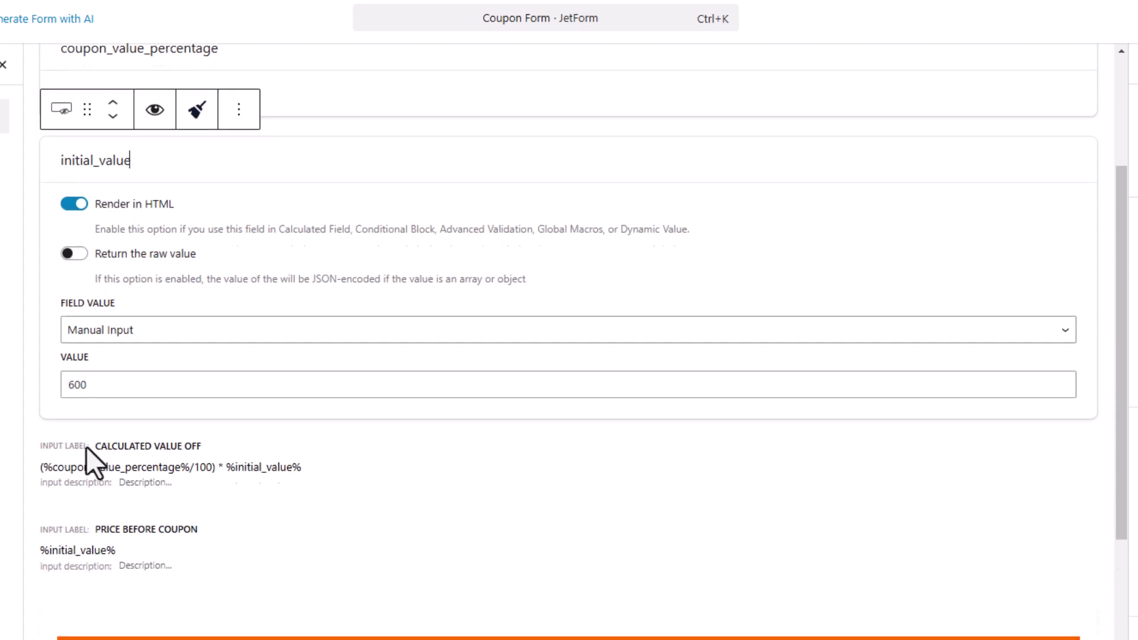
scroll(178, 490, down, 3)
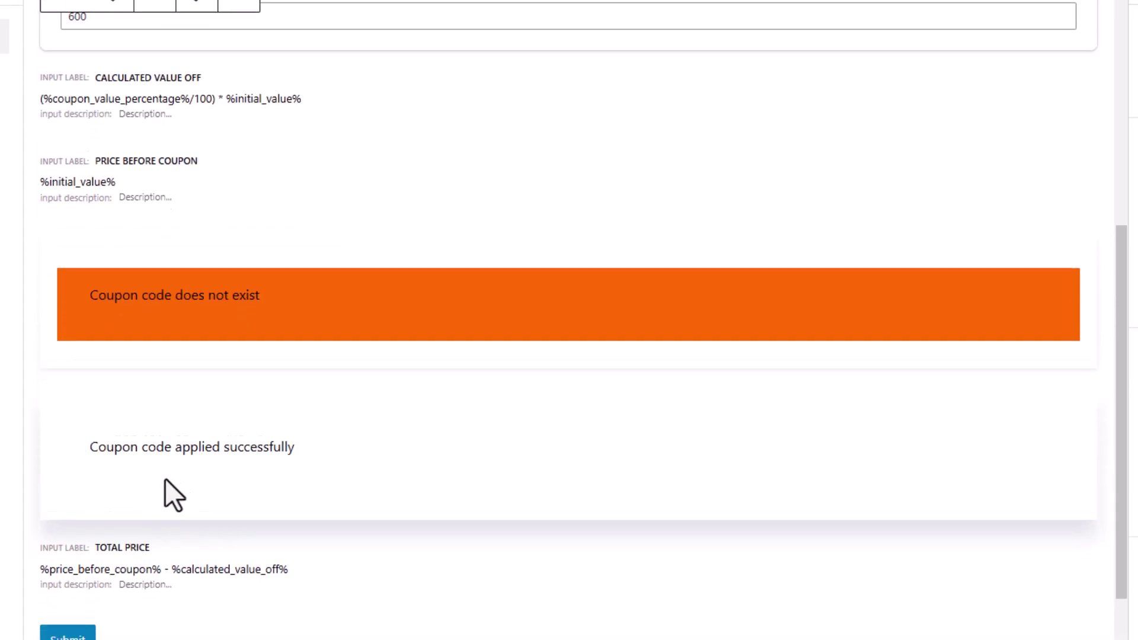
click(152, 507)
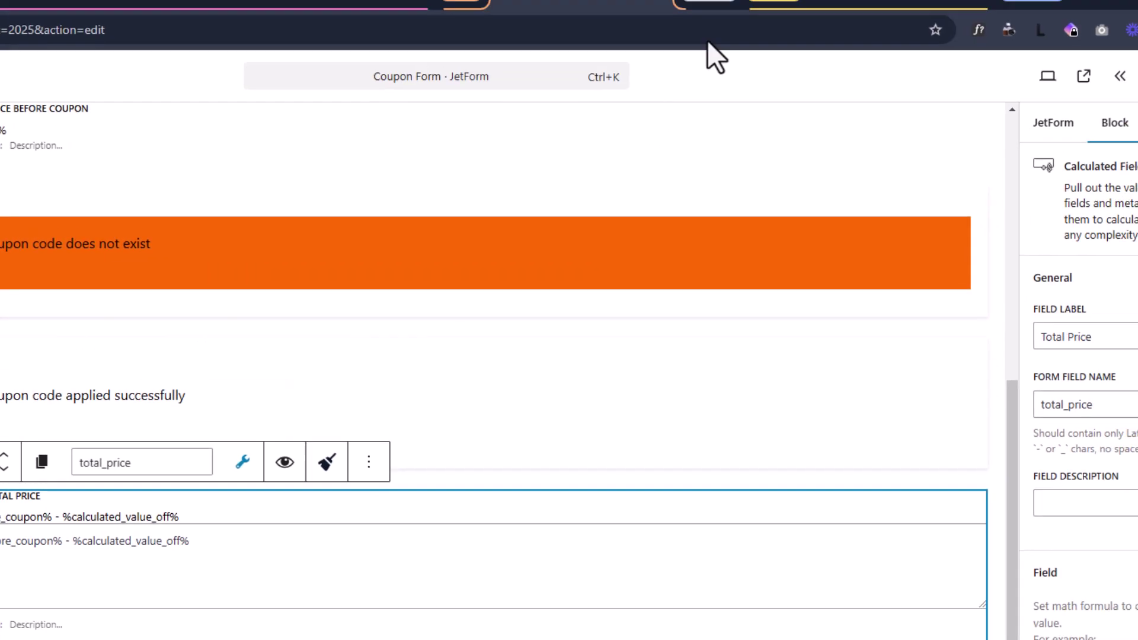
click(704, 7)
drag(204, 529, 129, 479)
click(695, 4)
scroll(231, 396, up, 6)
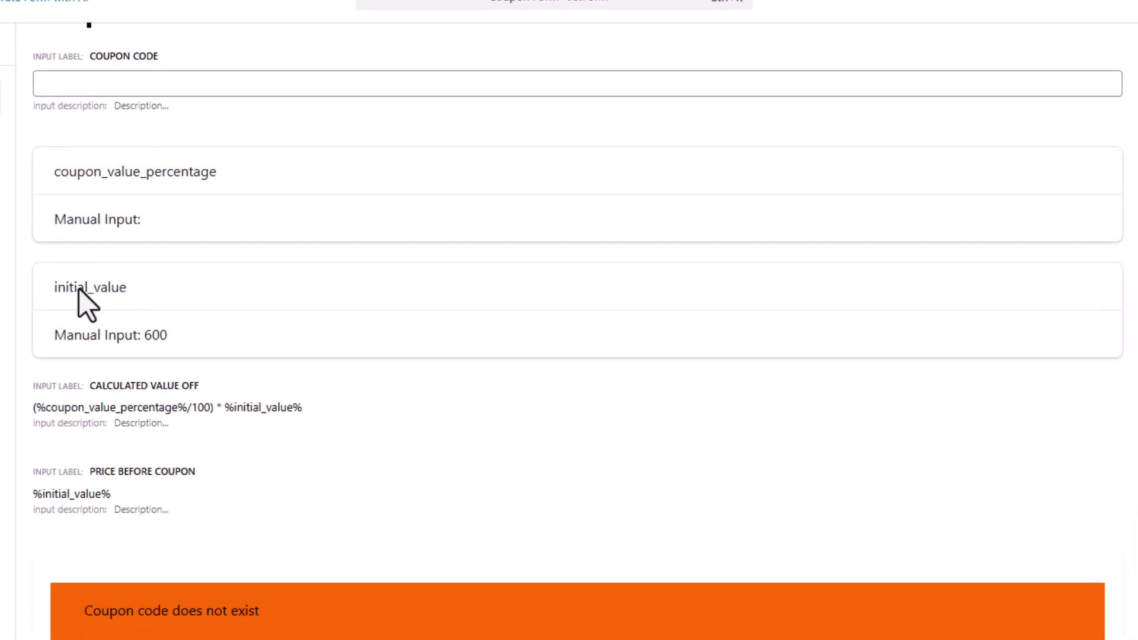
click(153, 338)
scroll(153, 315, down, 4)
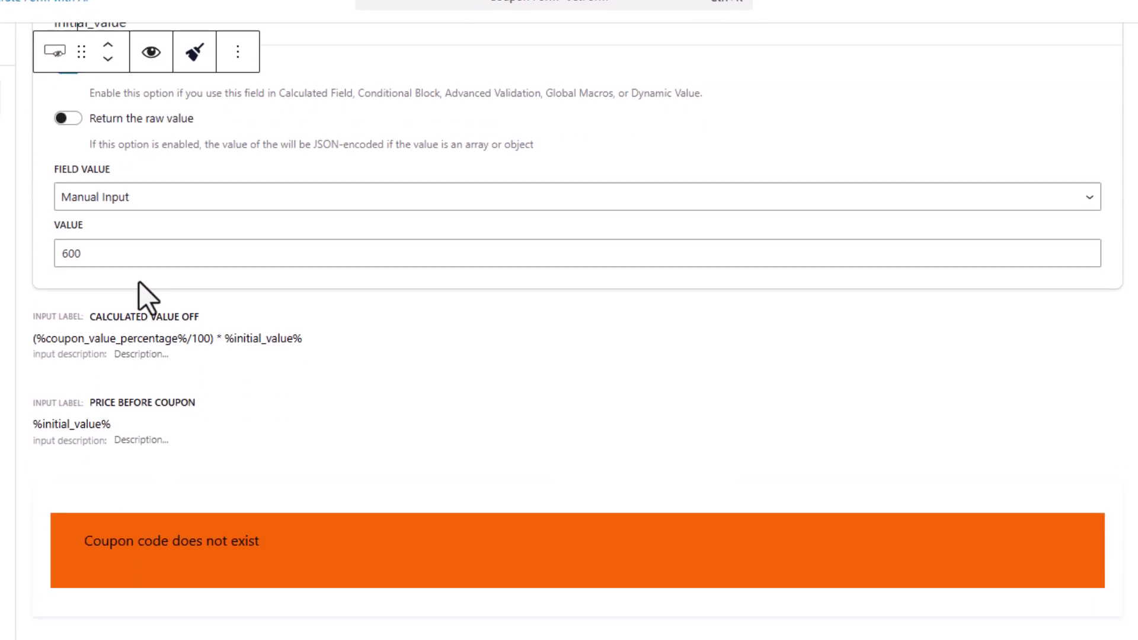
scroll(137, 415, down, 4)
click(254, 585)
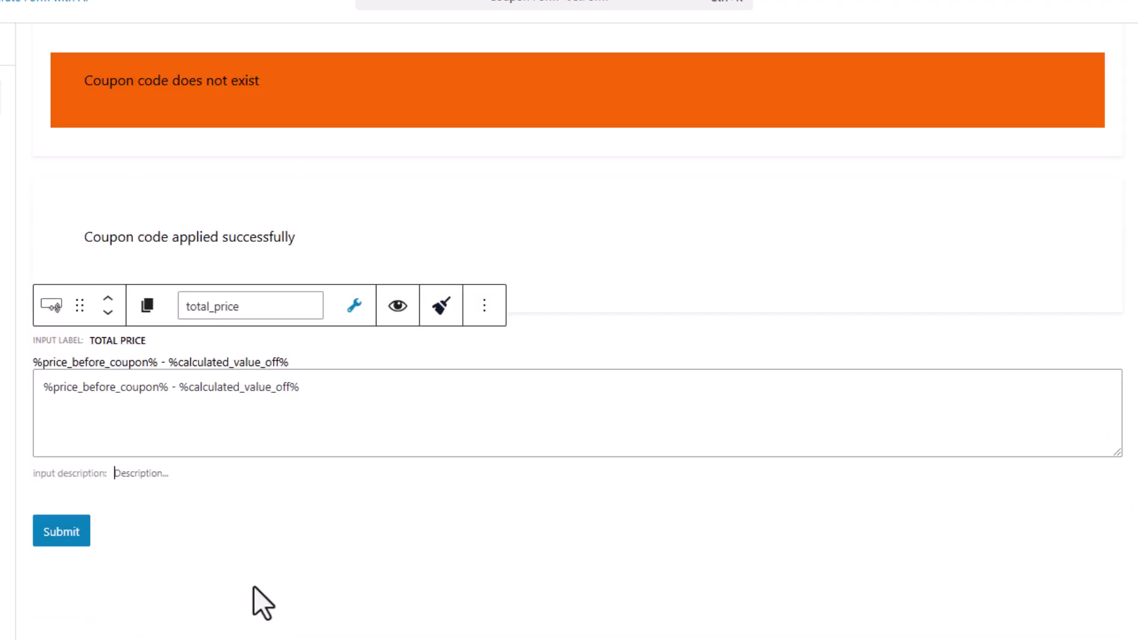
scroll(261, 575, up, 7)
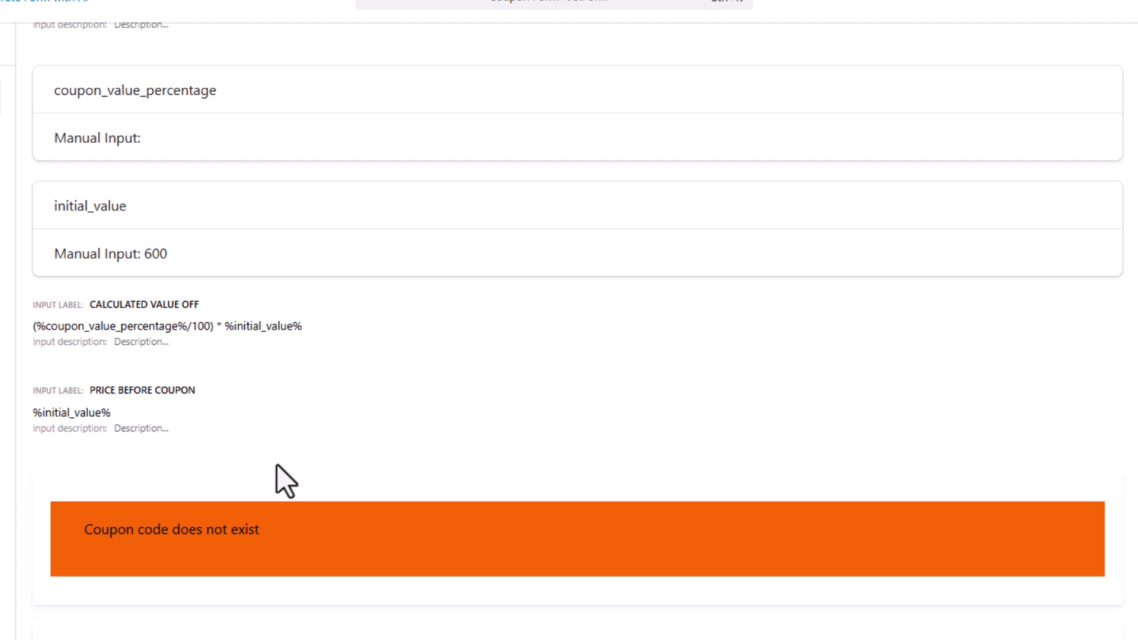
- Set the logic function of the "Coupon code applied successfully" Conditional Block to "Show if..."
scroll(244, 555, down, 2)
click(168, 531)
scroll(166, 427, down, 3)
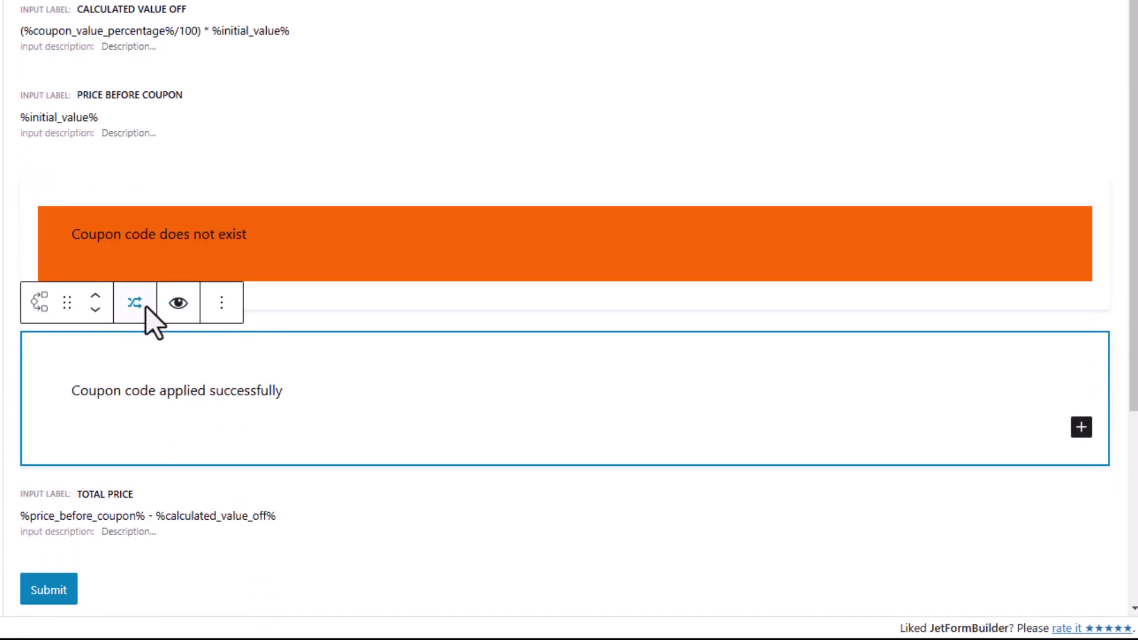
click(139, 306)
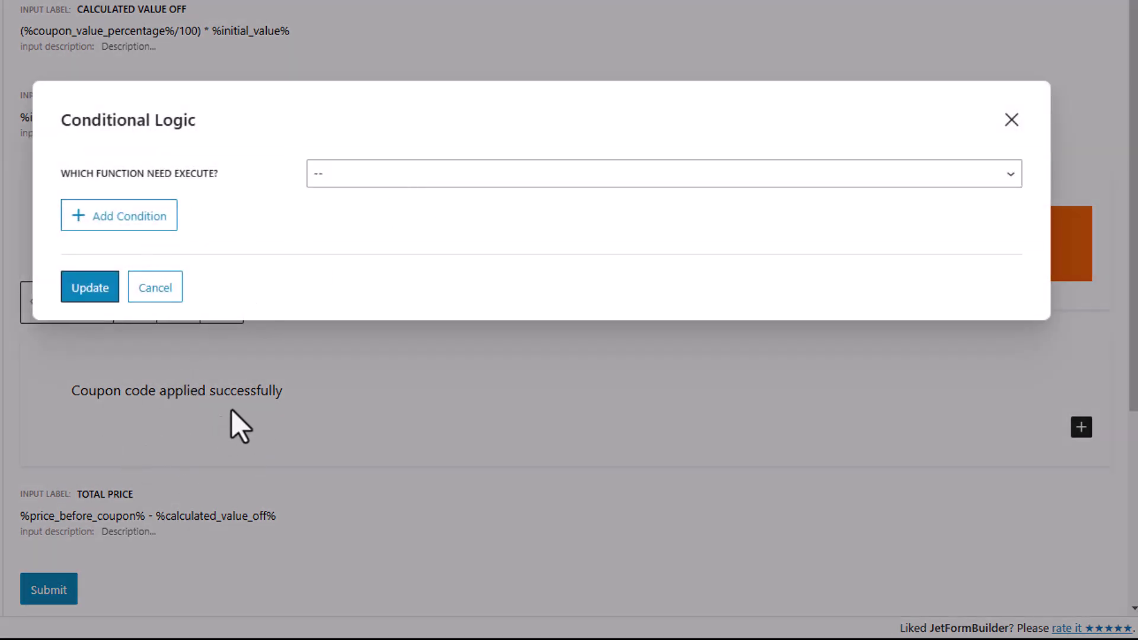
click(362, 178)
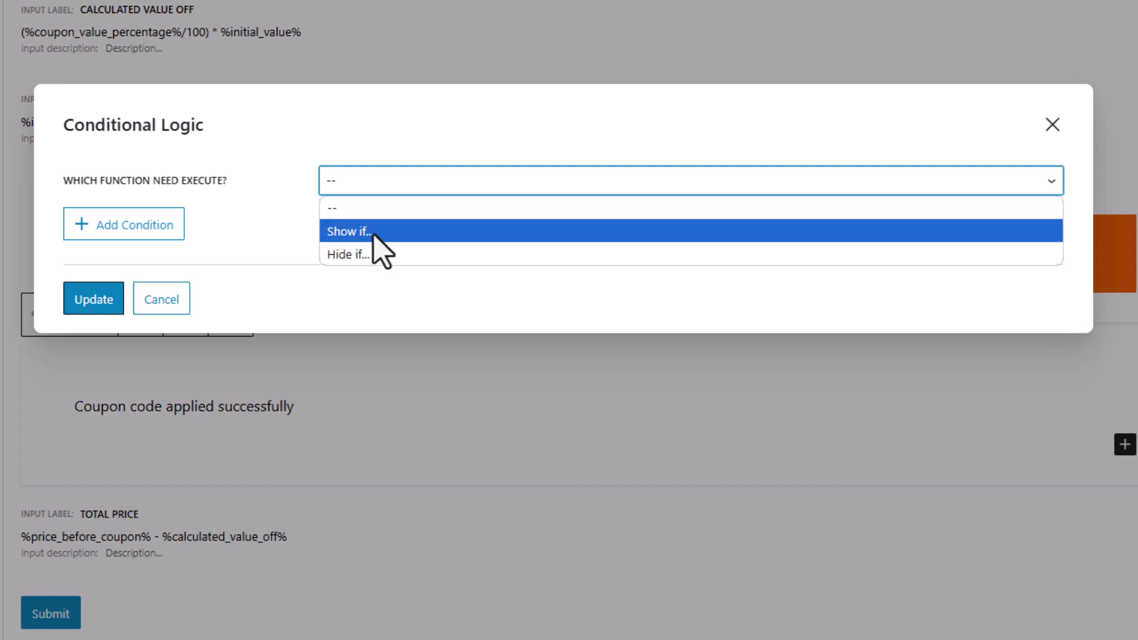
click(350, 232)
- Add a condition with field initial_value, operator Not equal, and the %total_price% macro as the value to compare
click(245, 251)
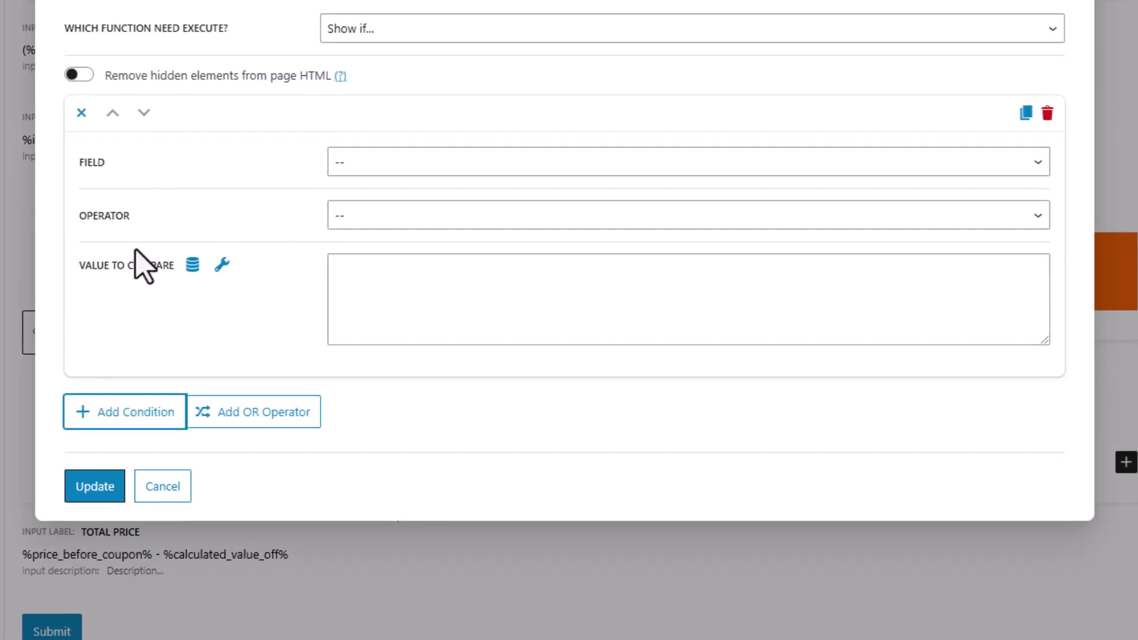
click(412, 239)
click(381, 332)
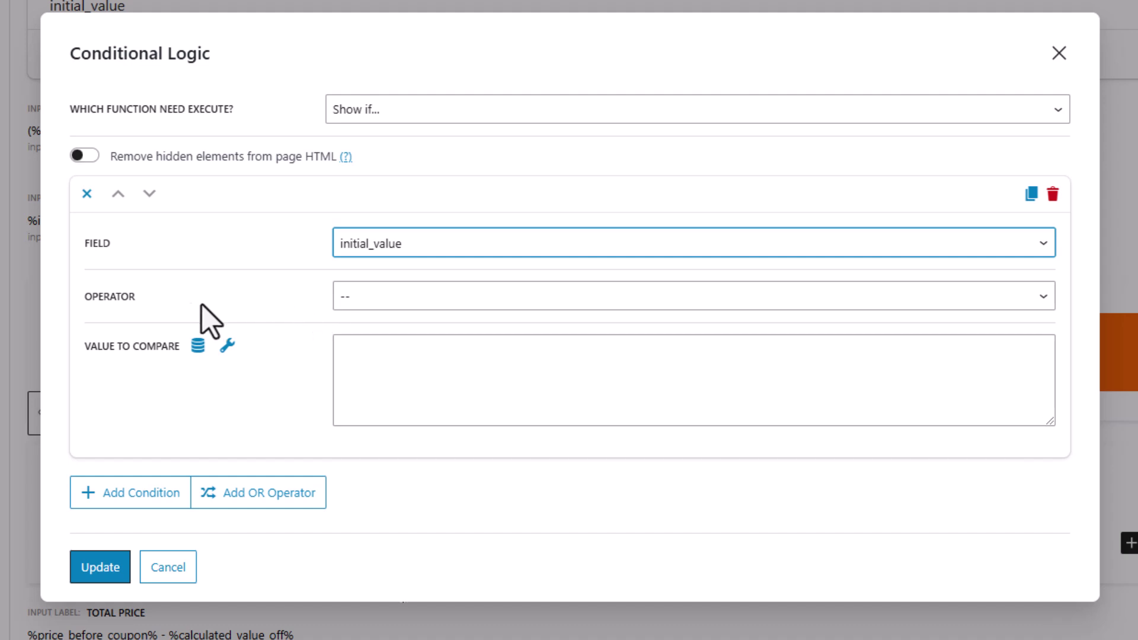
click(376, 302)
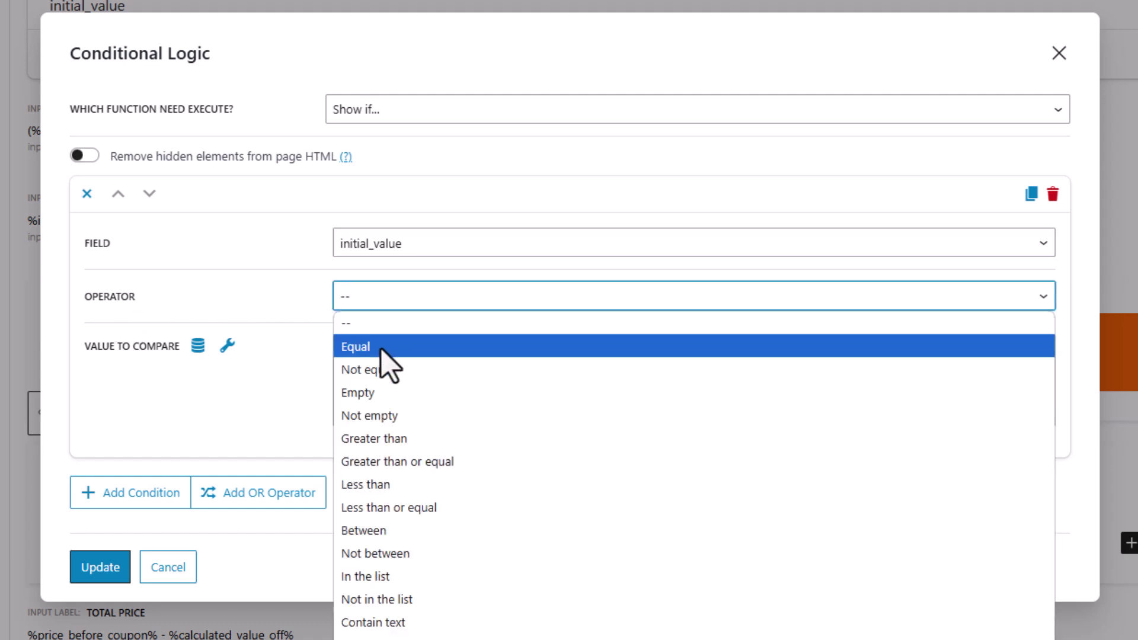
click(382, 368)
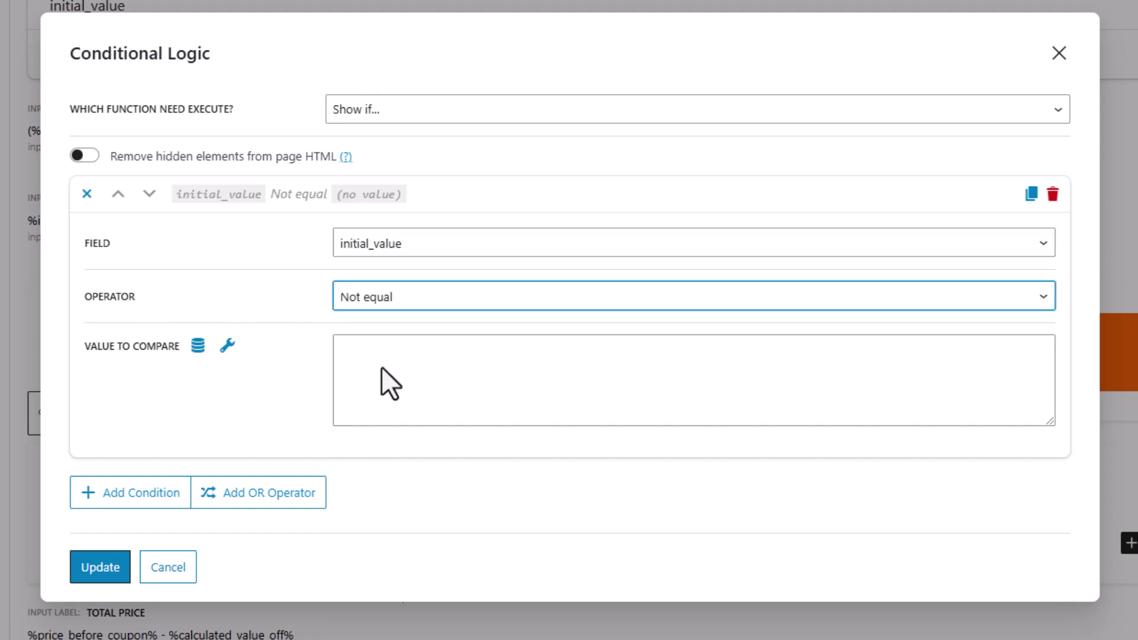
click(227, 346)
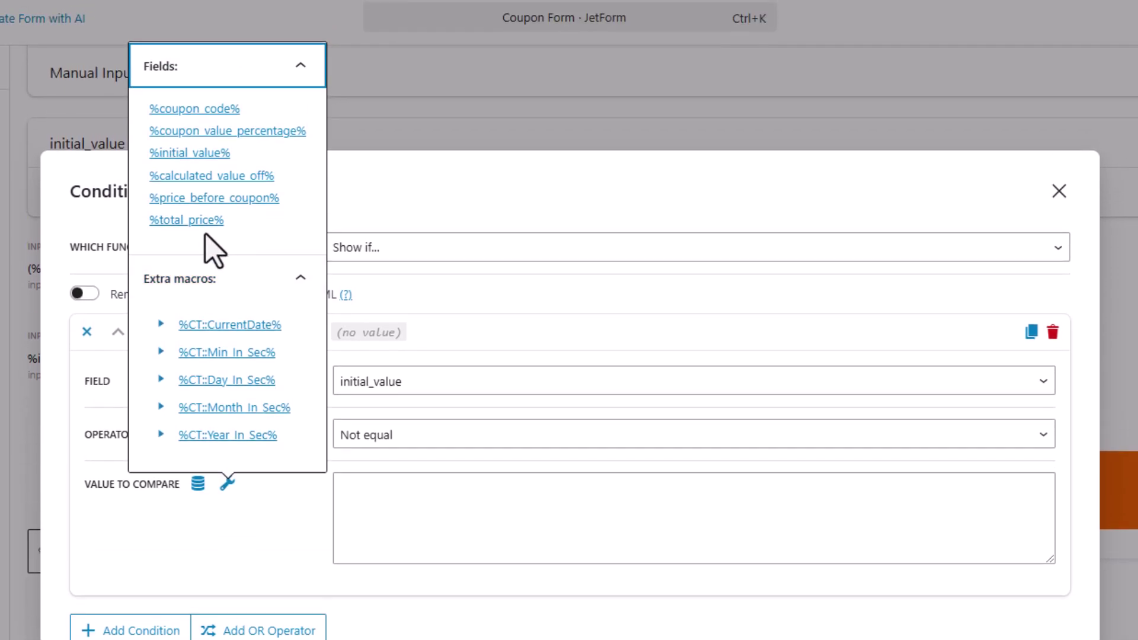
click(189, 143)
click(272, 535)
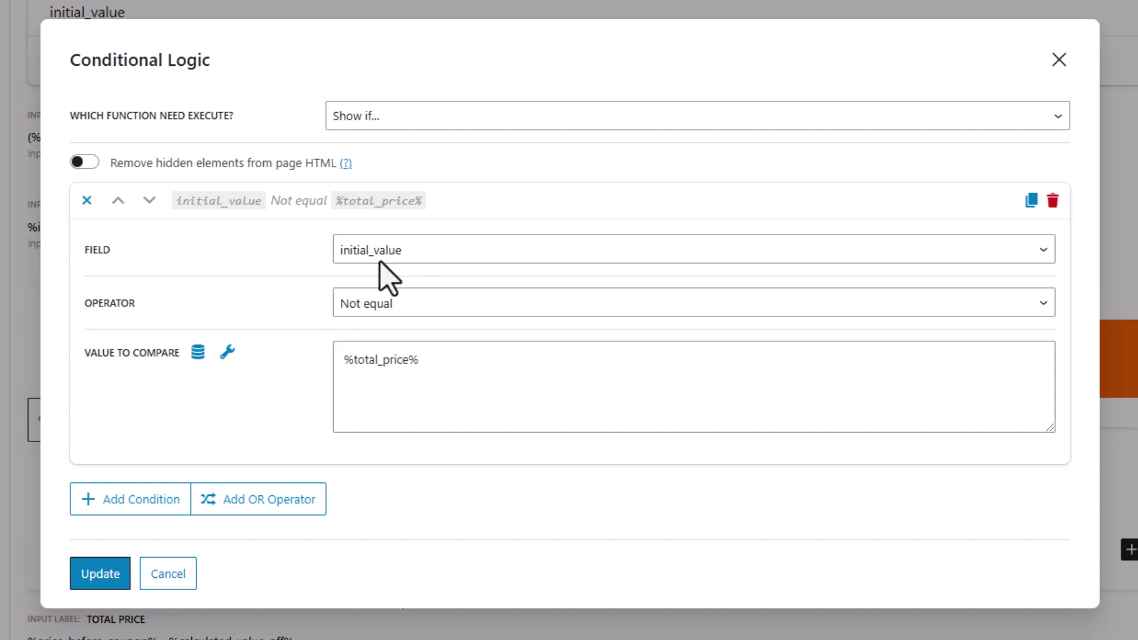
- Apply the success block's condition and save the form, and check the empty Coupon Code field on the frontend page
drag(479, 374, 306, 363)
click(303, 365)
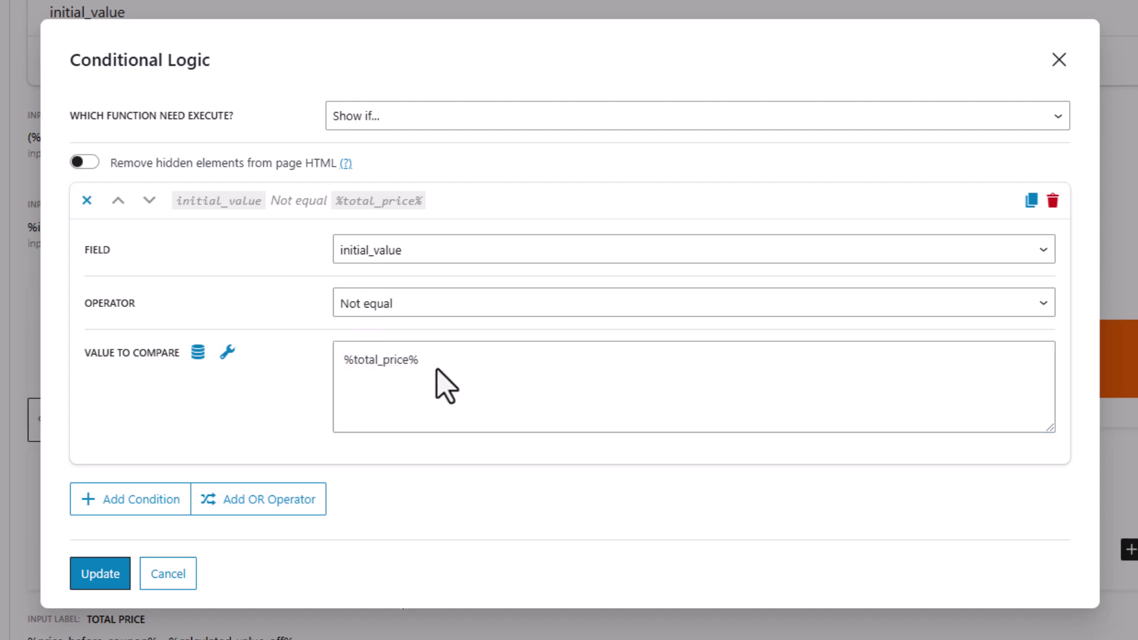
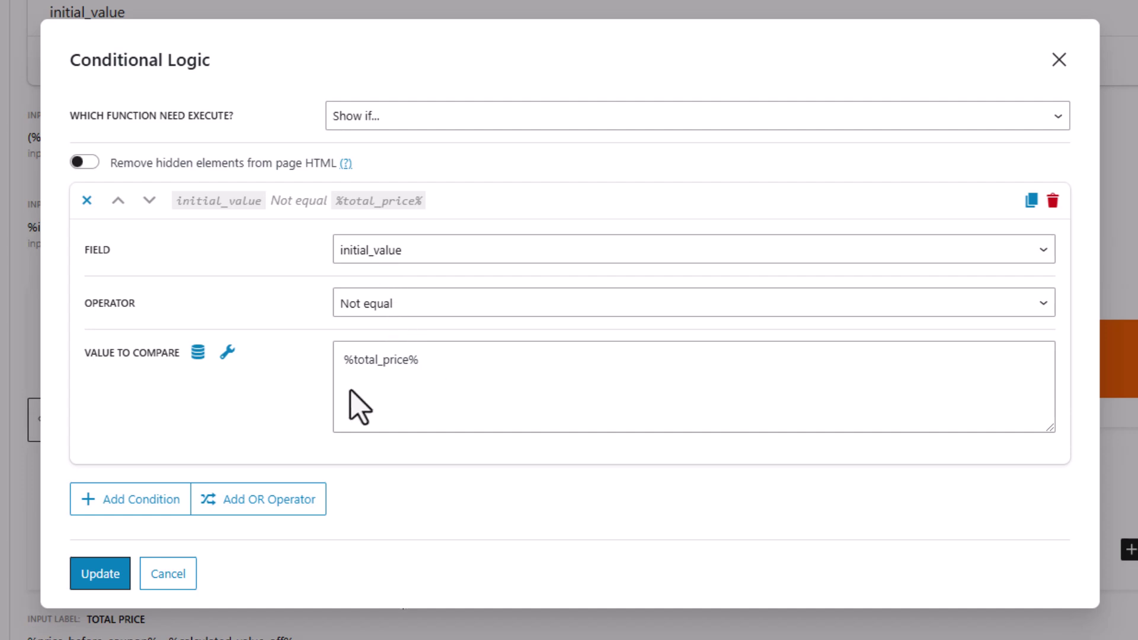
click(97, 577)
click(1104, 62)
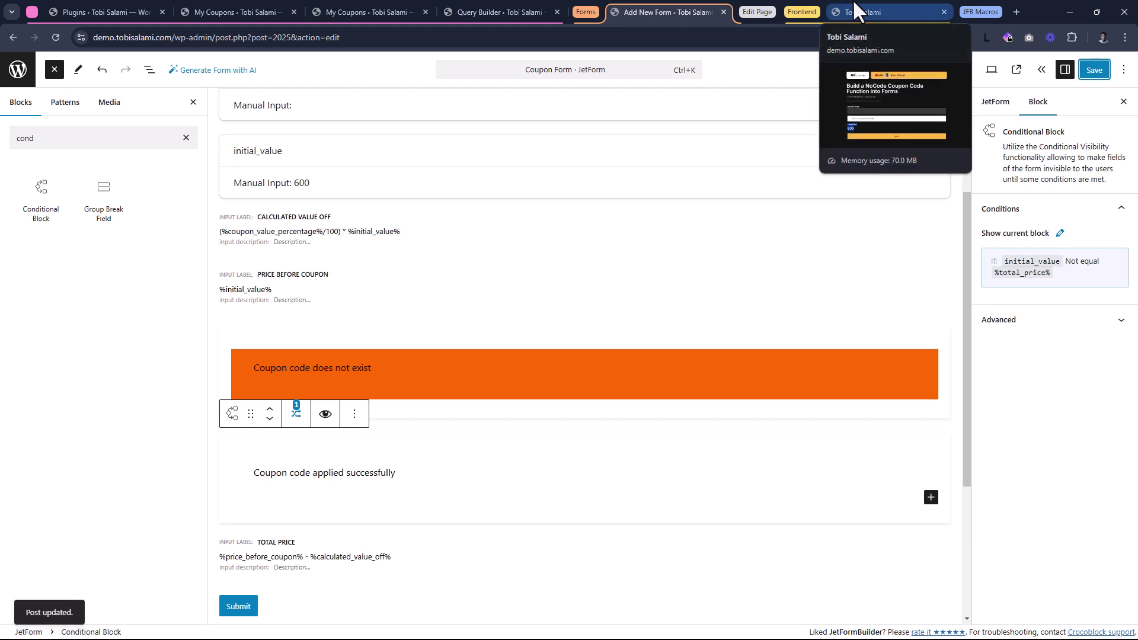
click(856, 11)
click(296, 384)
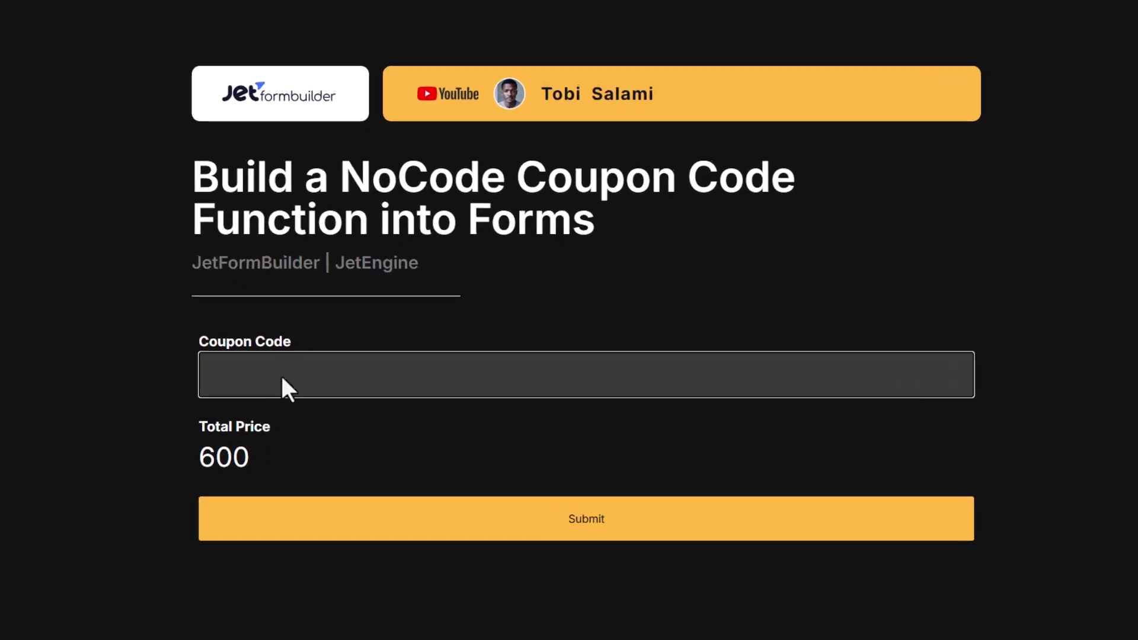
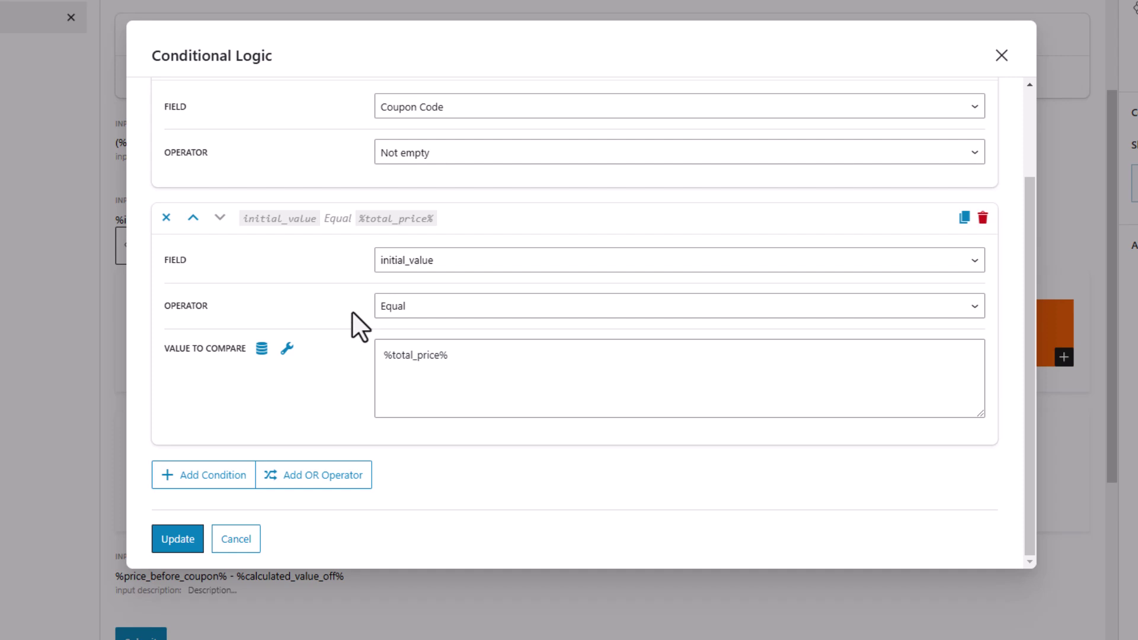
- Apply the "Coupon code does not exist" block's conditions, Coupon Code Not empty and initial_value Equal %total_price%, and save the form
scroll(361, 254, up, 1)
scroll(362, 258, down, 1)
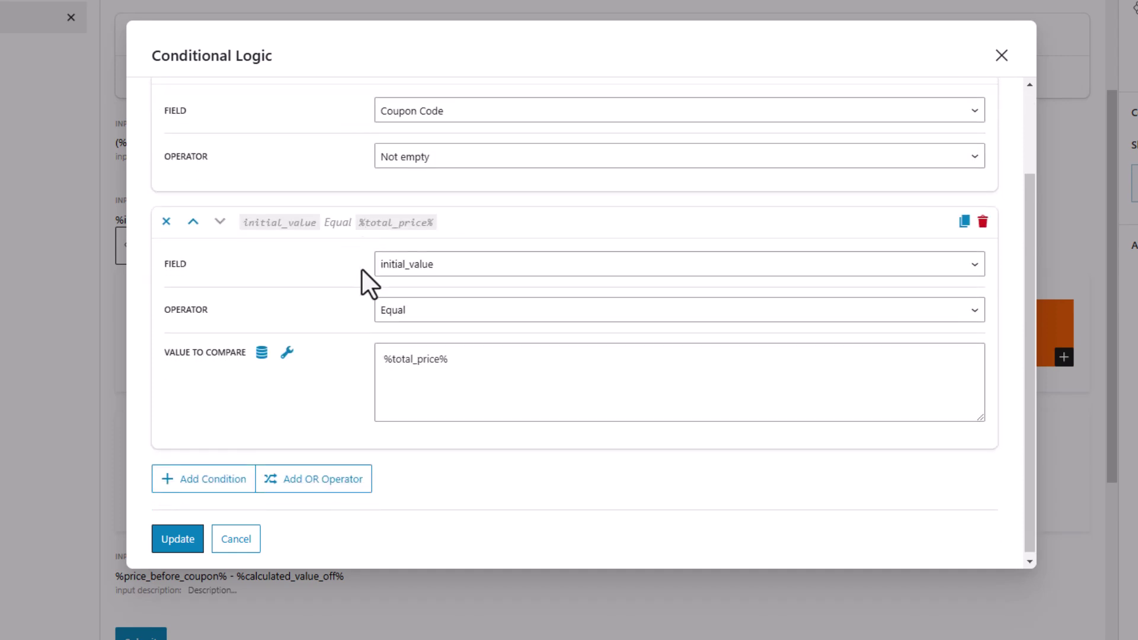
drag(494, 364, 338, 368)
click(338, 369)
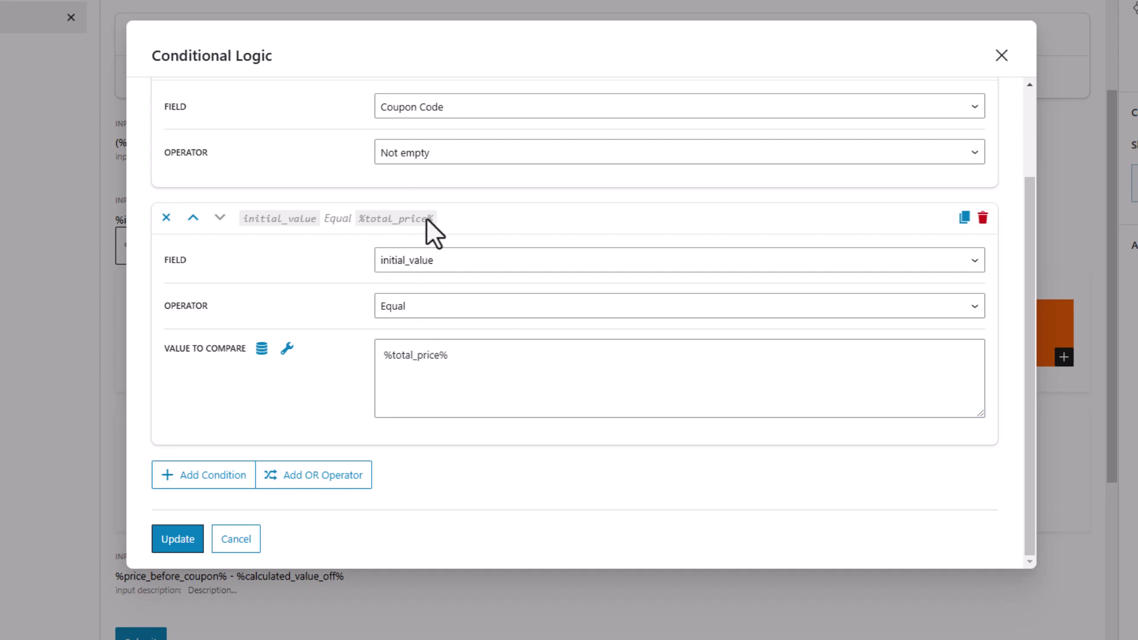
click(188, 539)
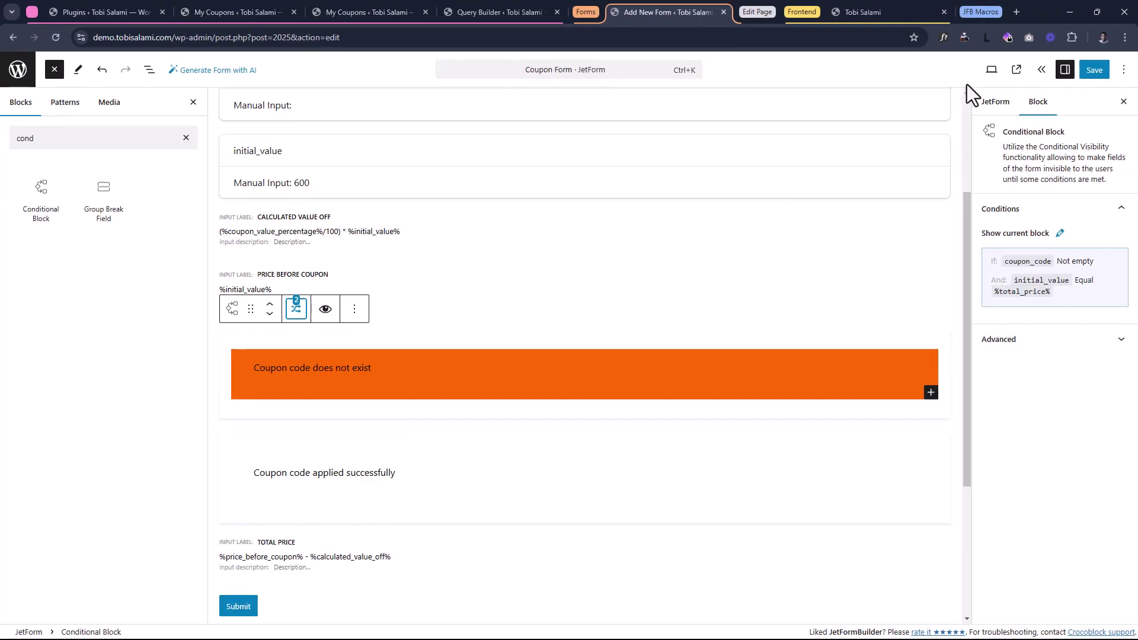
click(1091, 71)
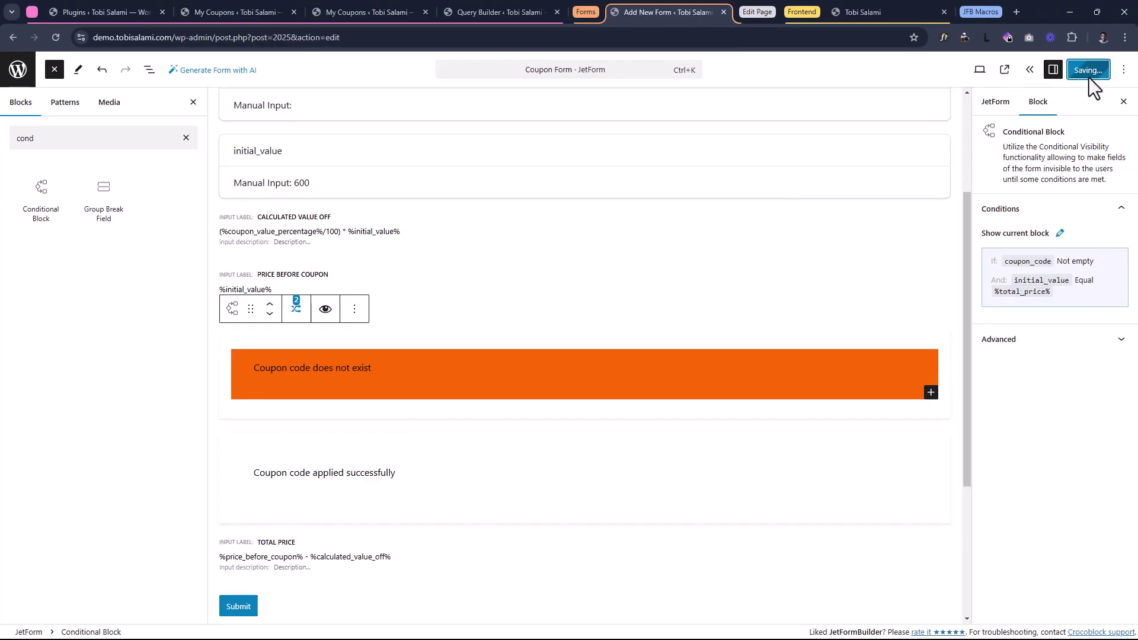
- Reload the frontend page and test the coupon code RHTY78 to check the success message
click(870, 12)
click(57, 38)
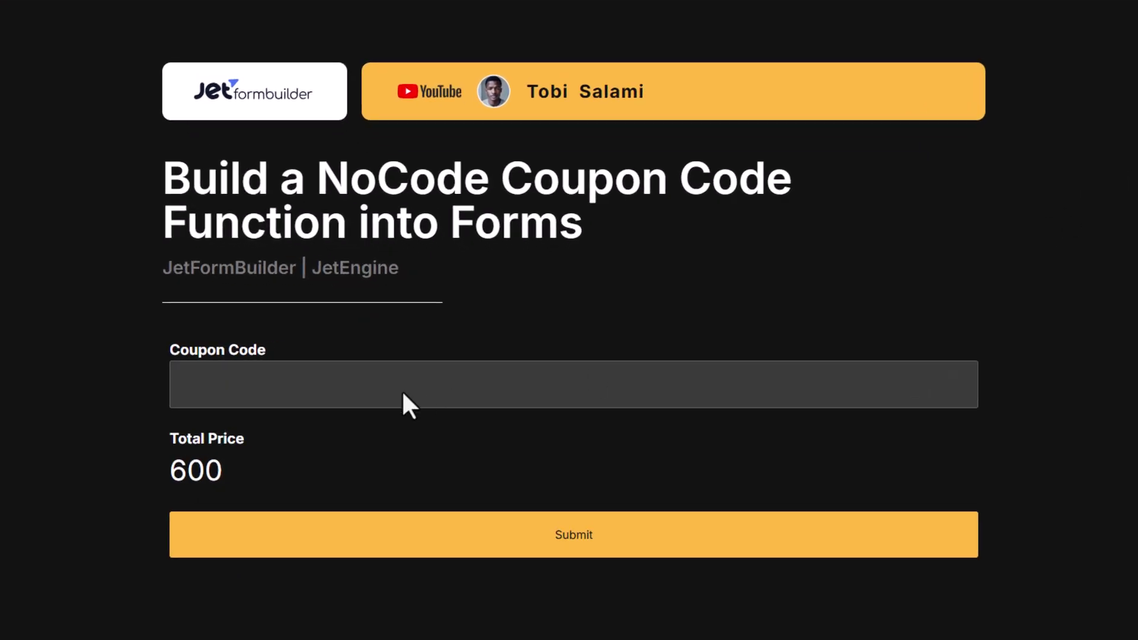
click(331, 397)
key(super+v)
click(260, 522)
drag(195, 448, 504, 449)
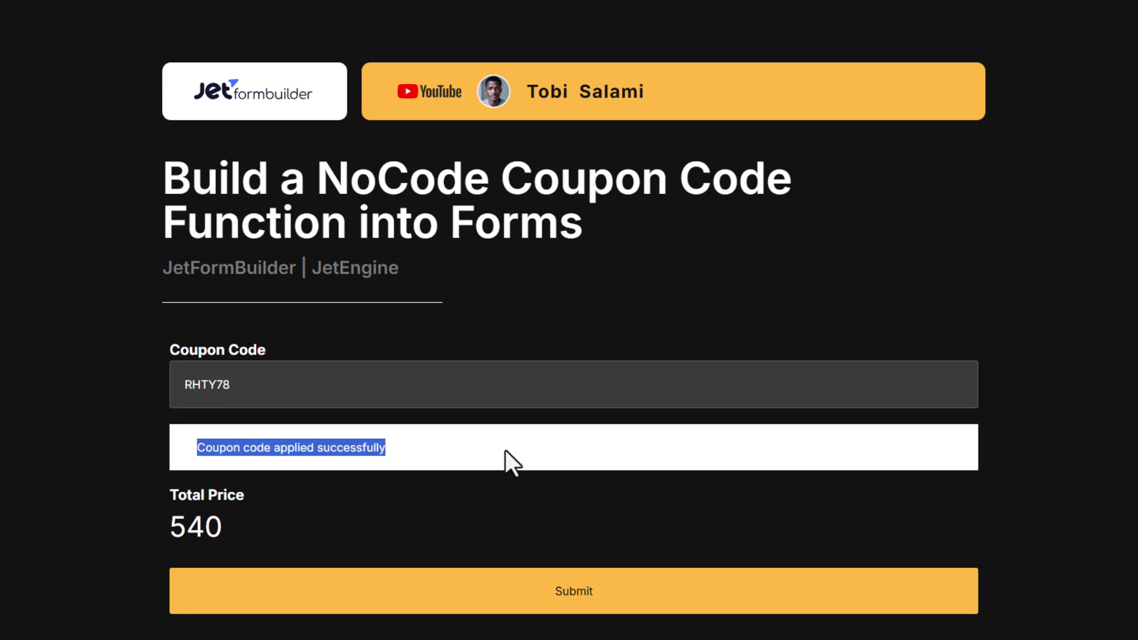
- Shorten the coupon code to RHTY7 to test the error message, and clear the Coupon Code field
click(296, 387)
key(BackSpace)
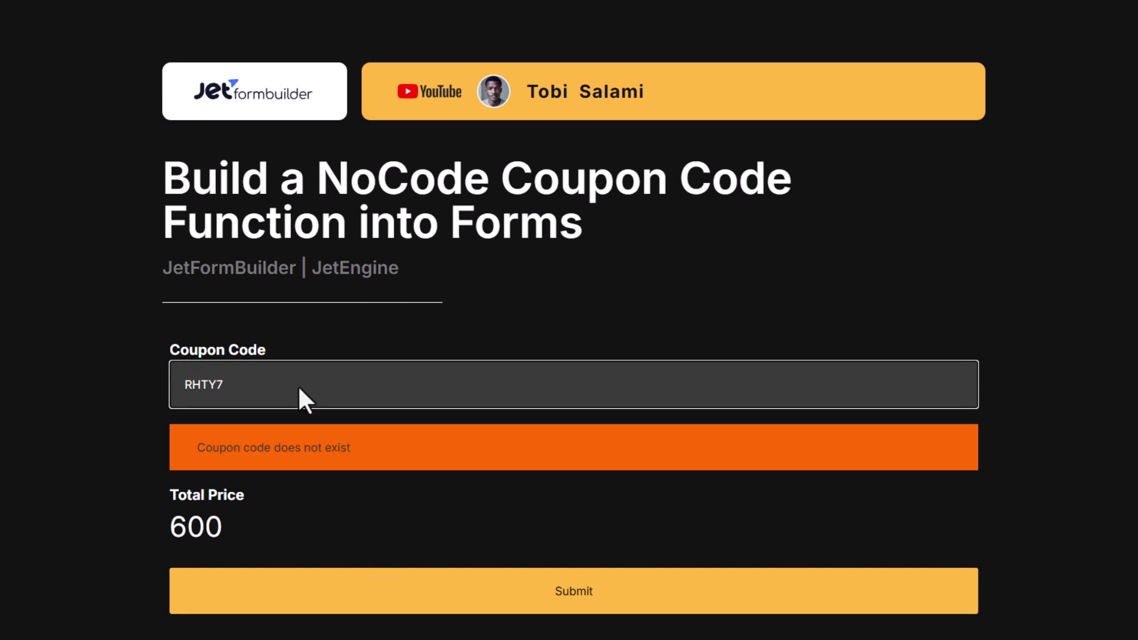
drag(373, 445, 146, 458)
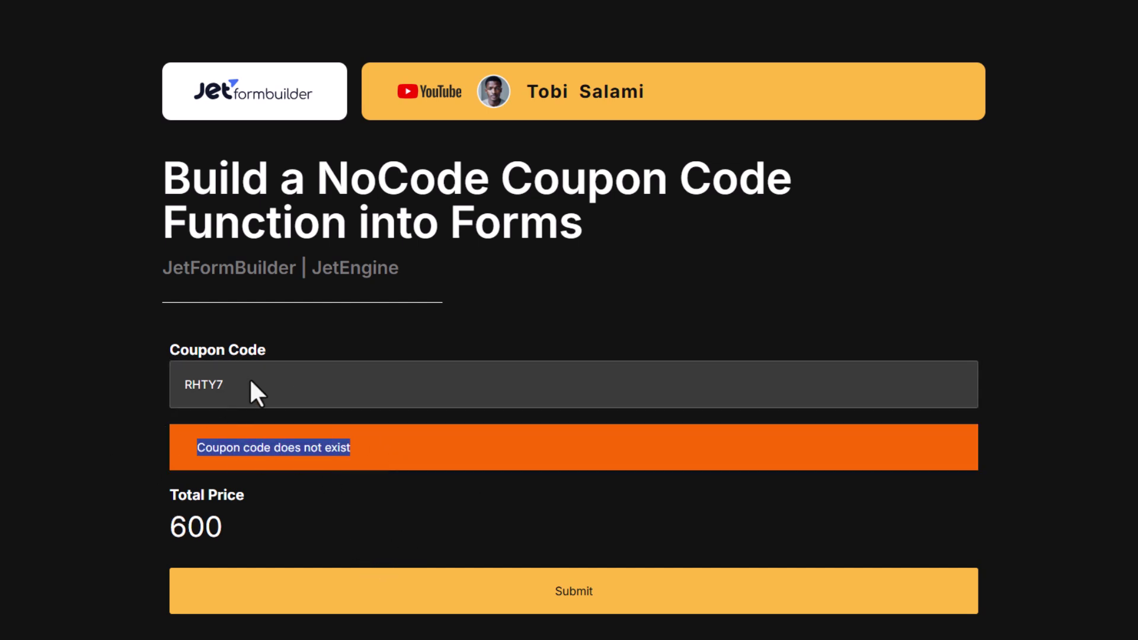
click(259, 394)
text(4)
key(BackSpace)
click(262, 439)
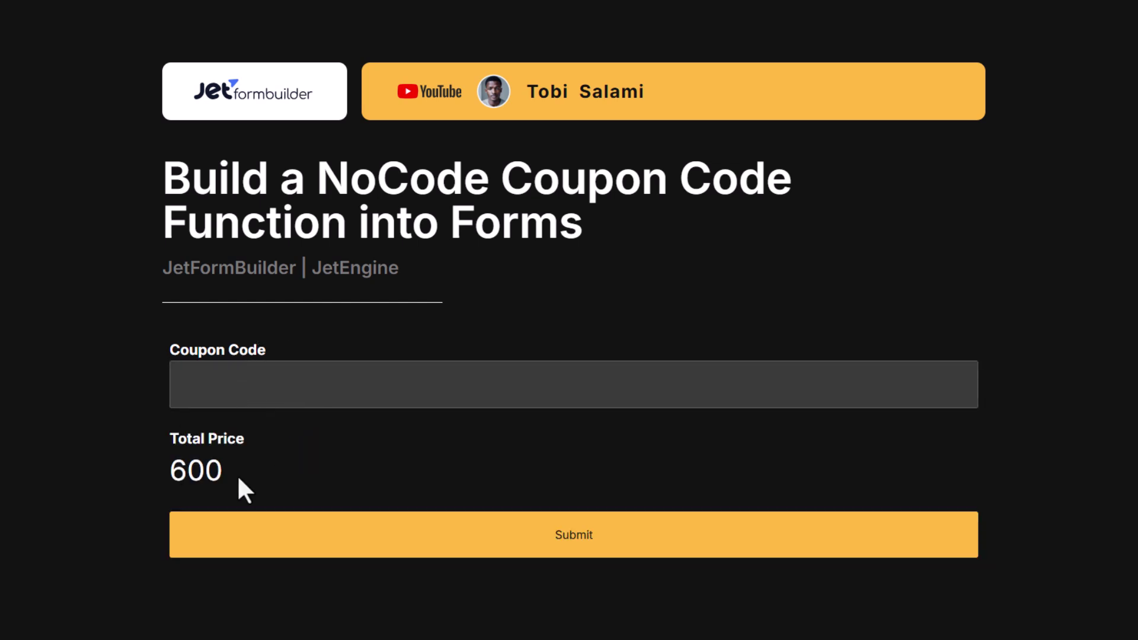
- Enter the coupon code RHTY78 again and check the success message and the Total Price
click(268, 394)
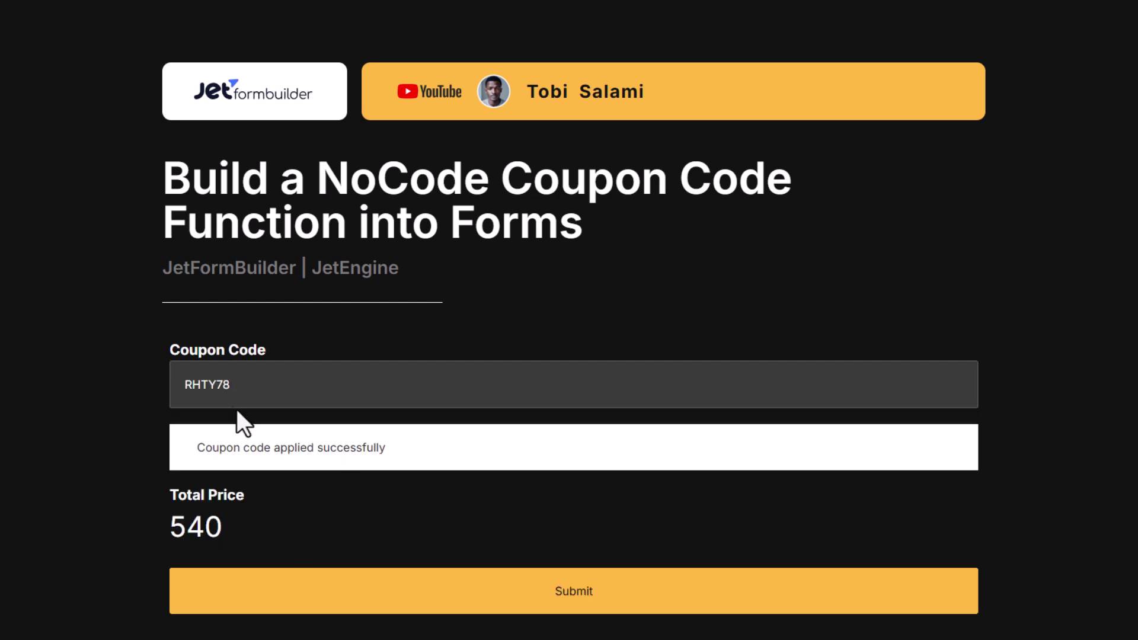
drag(266, 384, 134, 391)
click(134, 392)
click(250, 546)
click(332, 514)
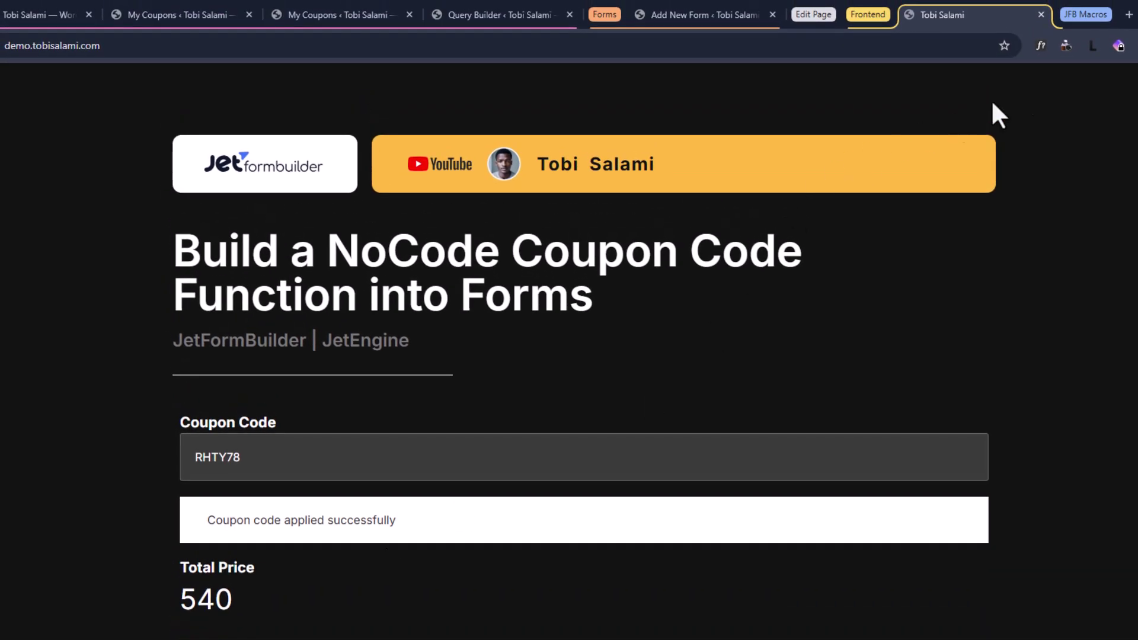
- Open the JetFormBuilder documentation page on Global Form Macros from the JFB Macros tab group
click(1086, 15)
click(955, 15)
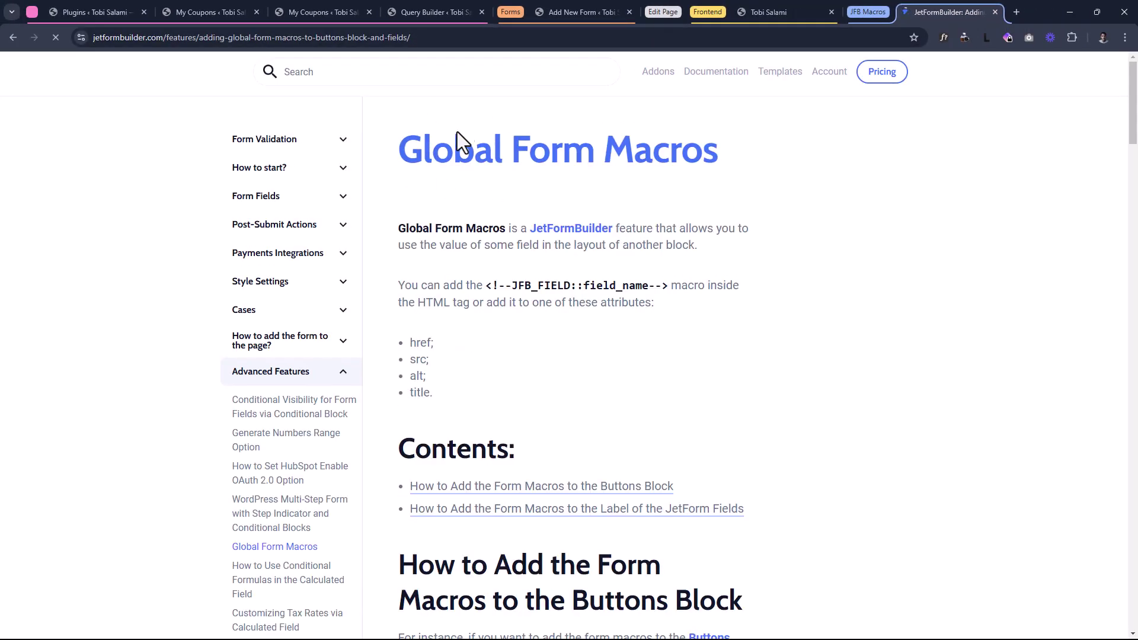
drag(396, 149, 749, 160)
click(749, 160)
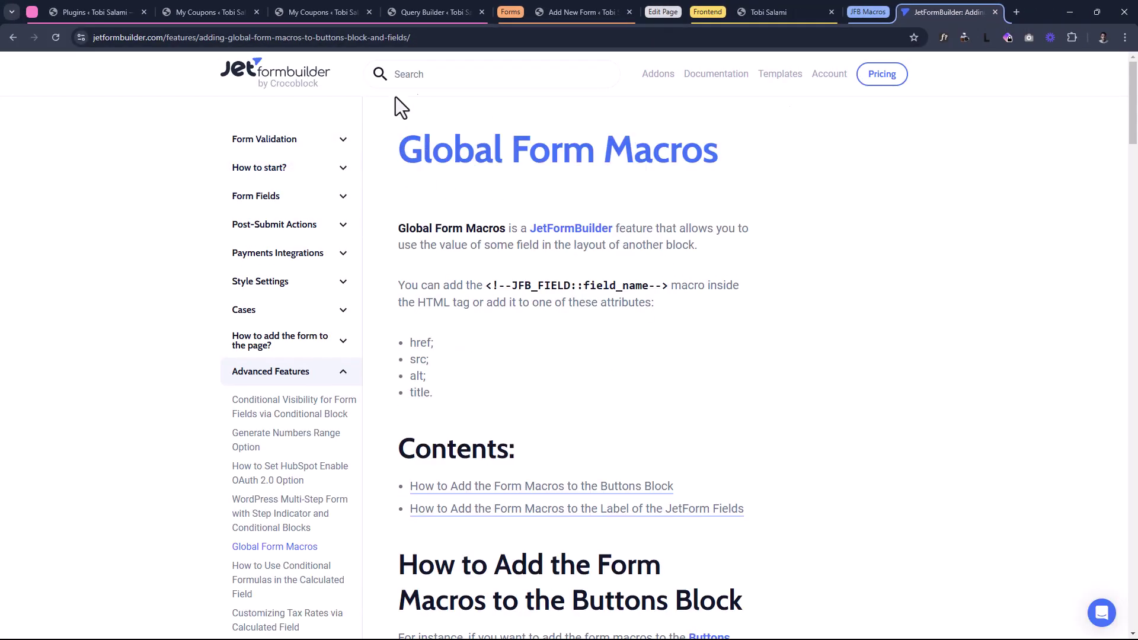
click(441, 39)
click(764, 323)
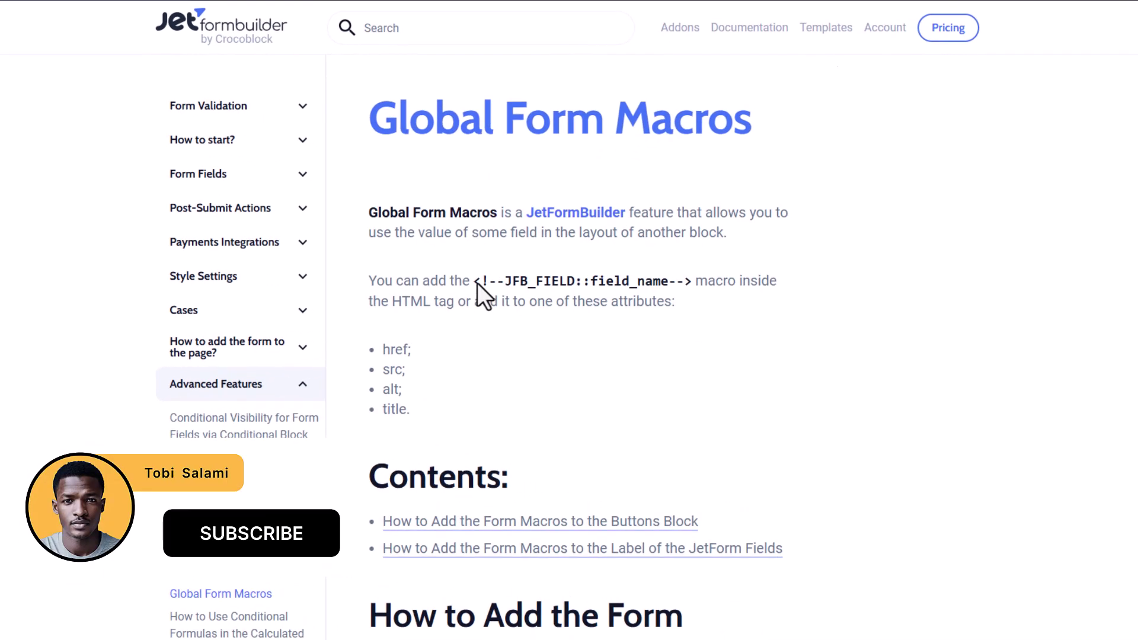
- Copy the macro <!--JFB_FIELD::field_name--> from the documentation into the address bar and select its field_name part
drag(474, 279, 687, 283)
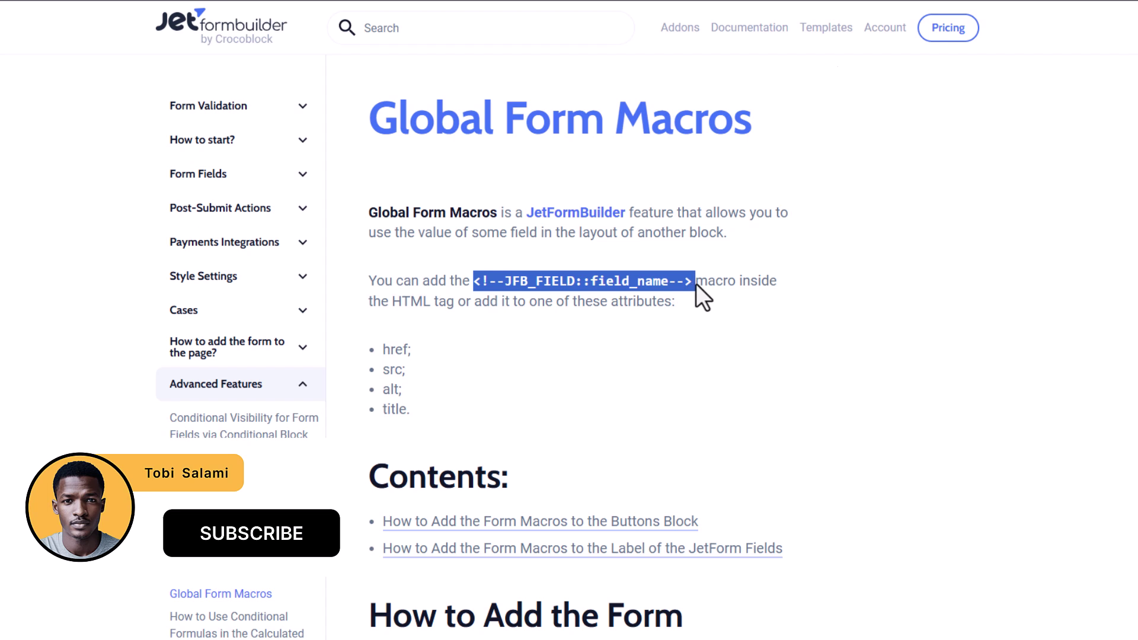
click(673, 287)
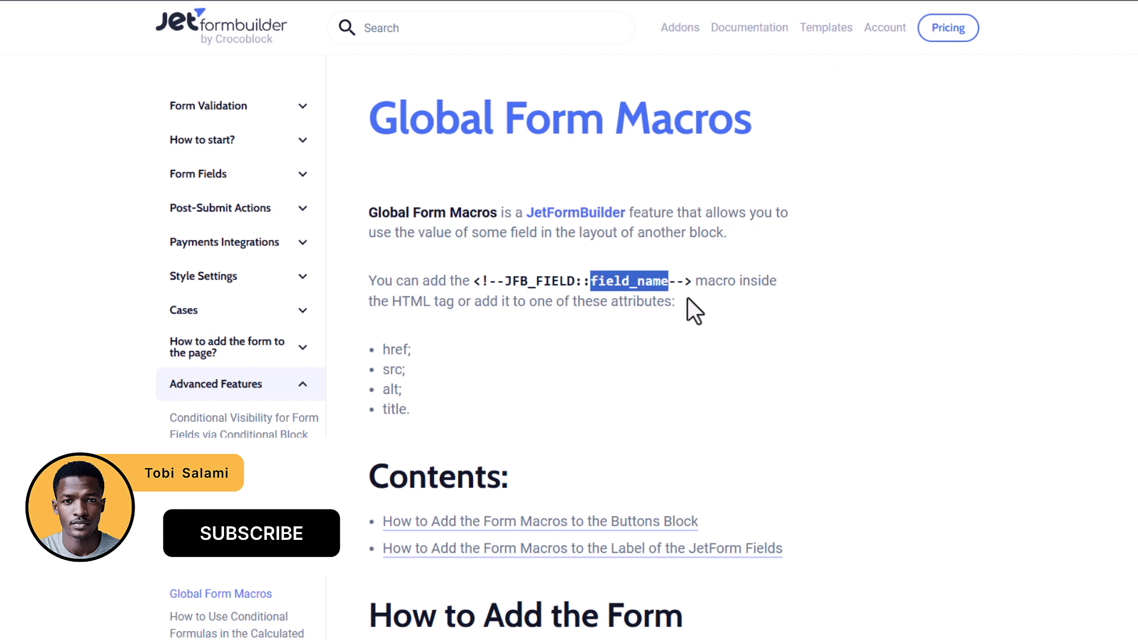
click(688, 298)
drag(689, 285, 527, 278)
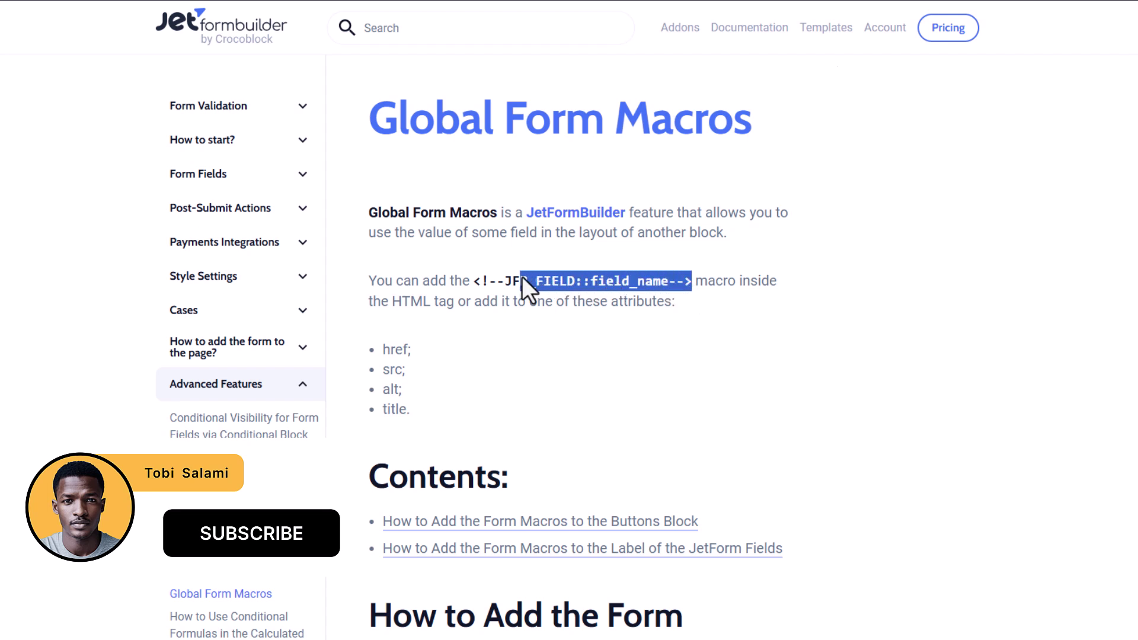
right_click(517, 288)
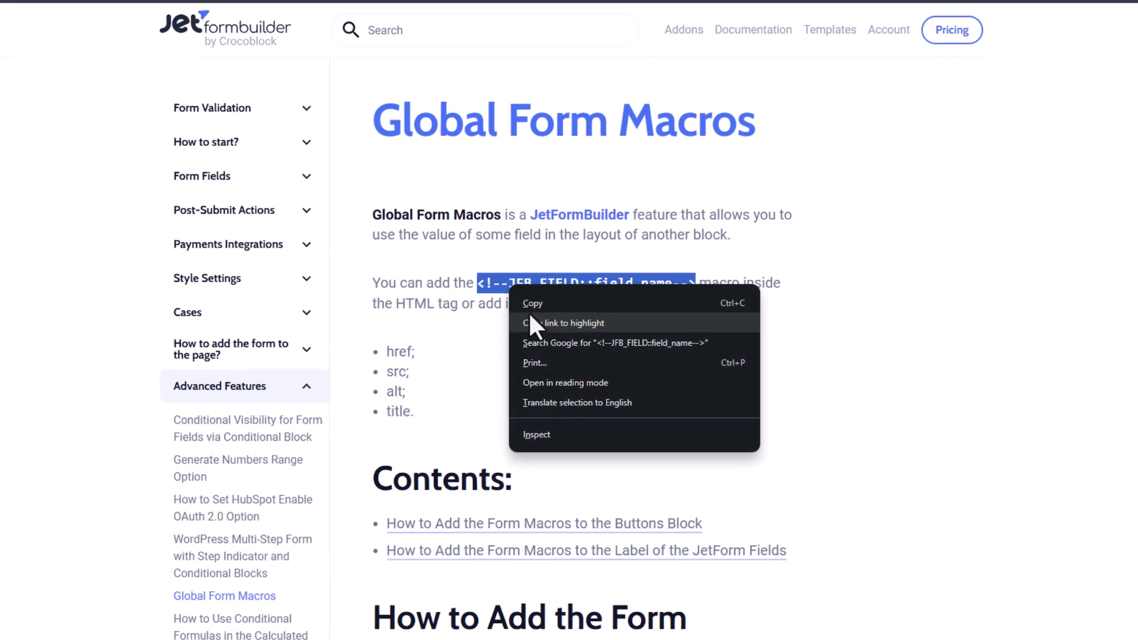
click(528, 302)
click(507, 39)
key(ctrl+v)
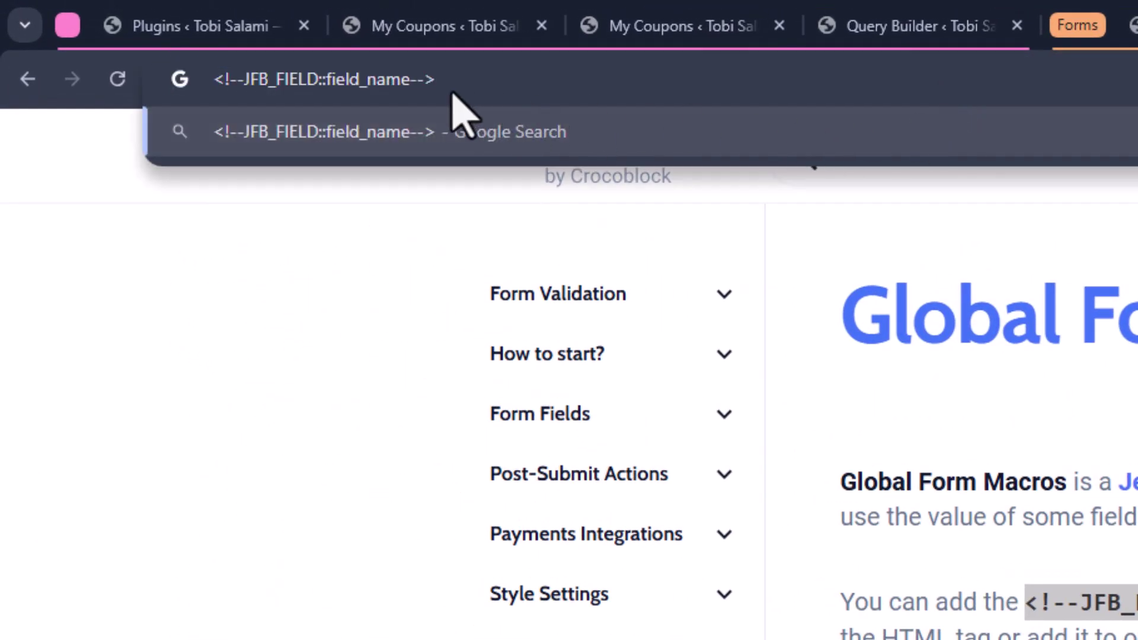
drag(409, 81, 326, 81)
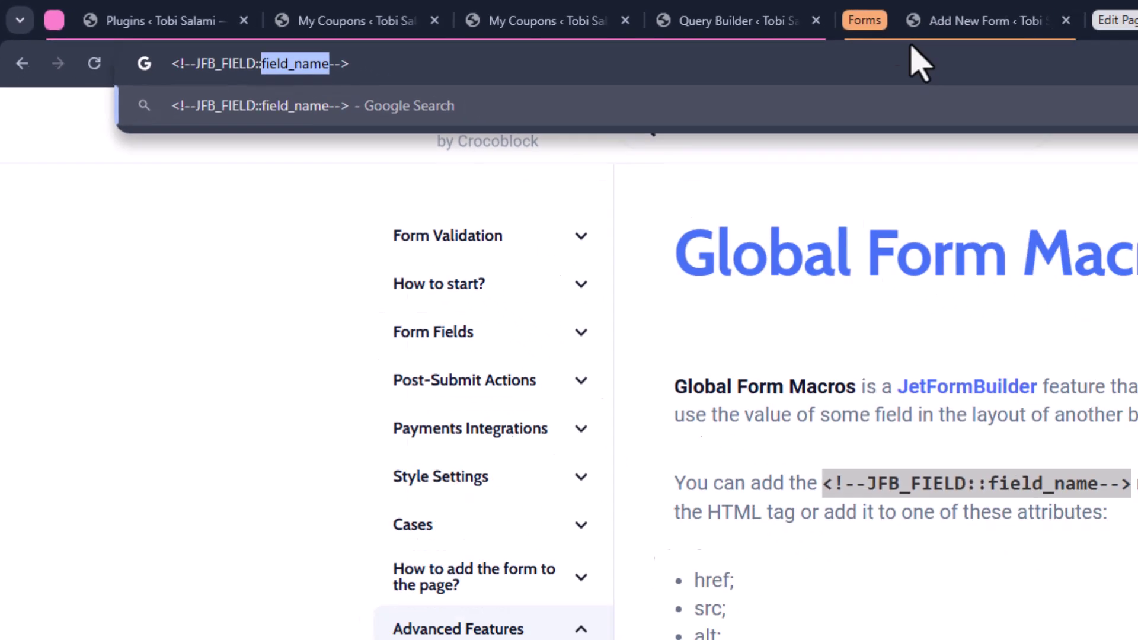
- Copy the name of the coupon_value_percentage hidden field from the form editor
click(981, 18)
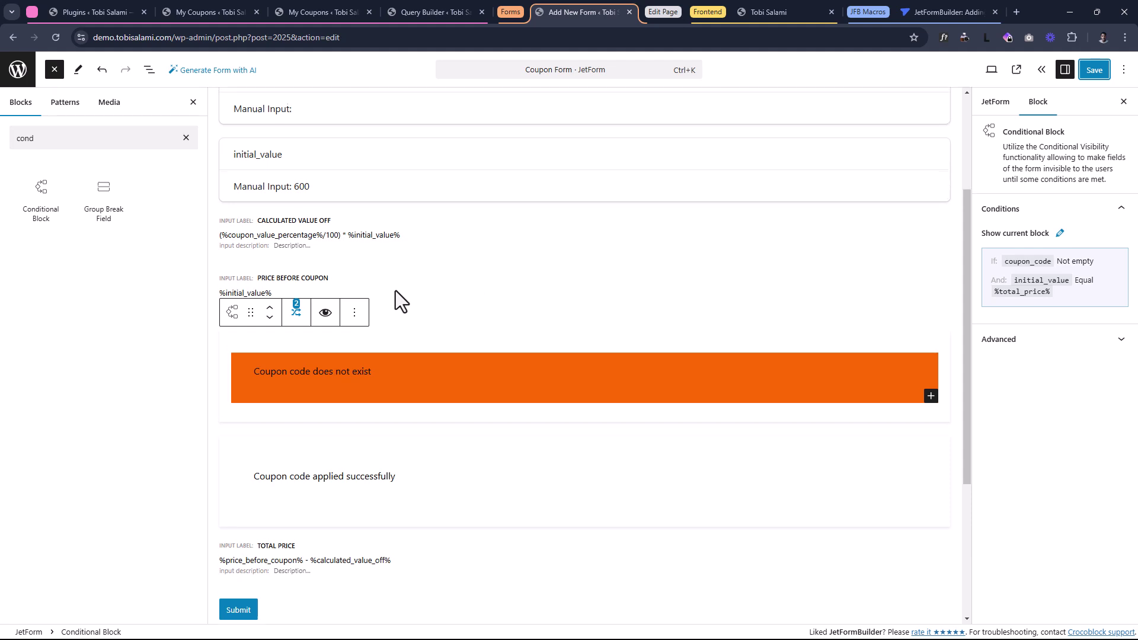
scroll(401, 296, up, 3)
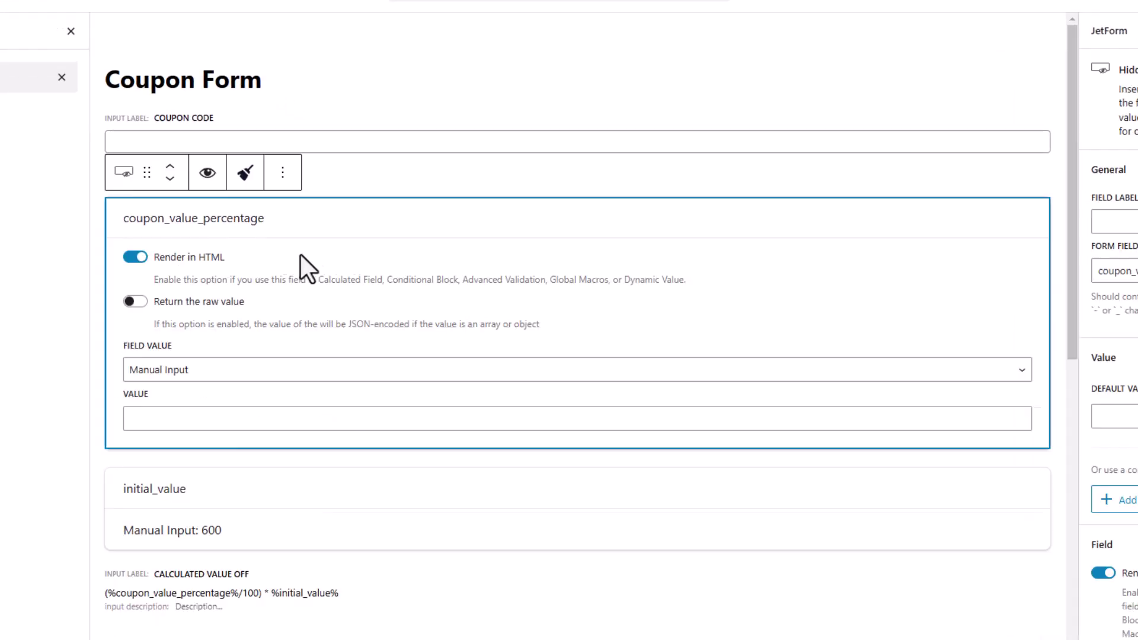
click(366, 249)
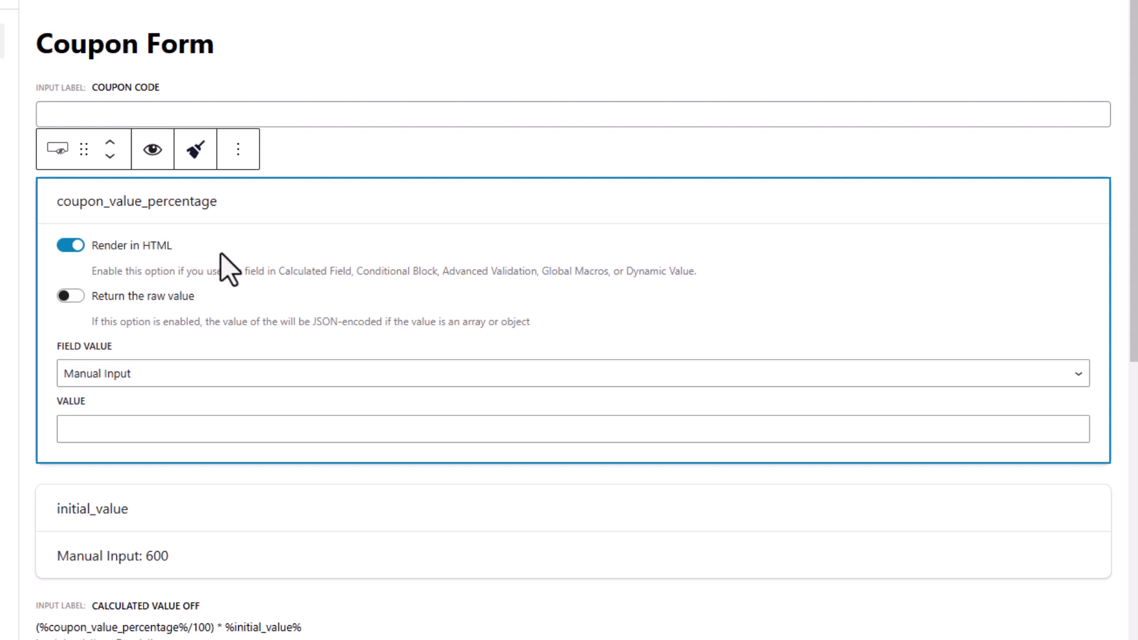
click(108, 206)
double_click(107, 206)
right_click(109, 206)
click(162, 317)
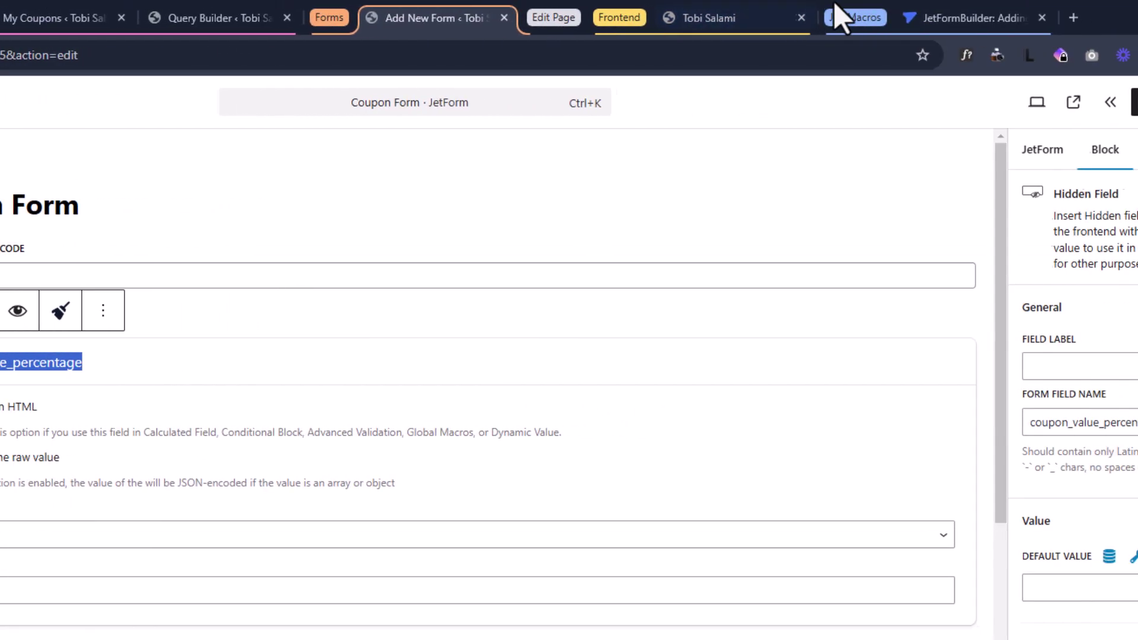
- Replace field_name in the address-bar macro with coupon_value_percentage and copy the full <!--JFB_FIELD::coupon_value_percentage--> macro
click(996, 18)
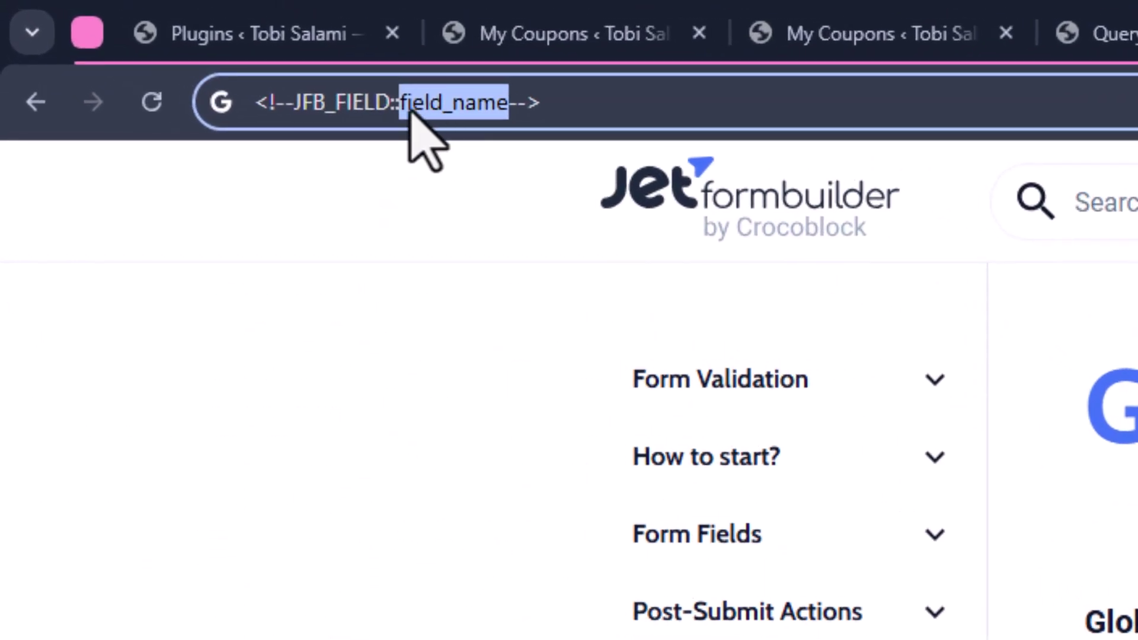
key(ctrl+v)
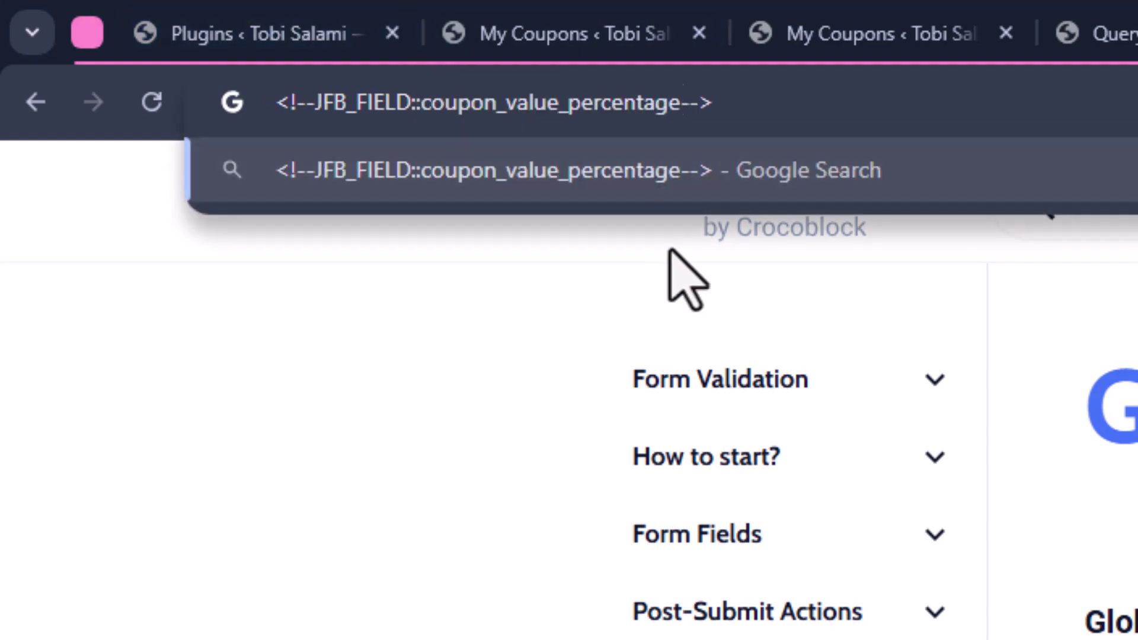
drag(785, 103, 254, 103)
right_click(331, 108)
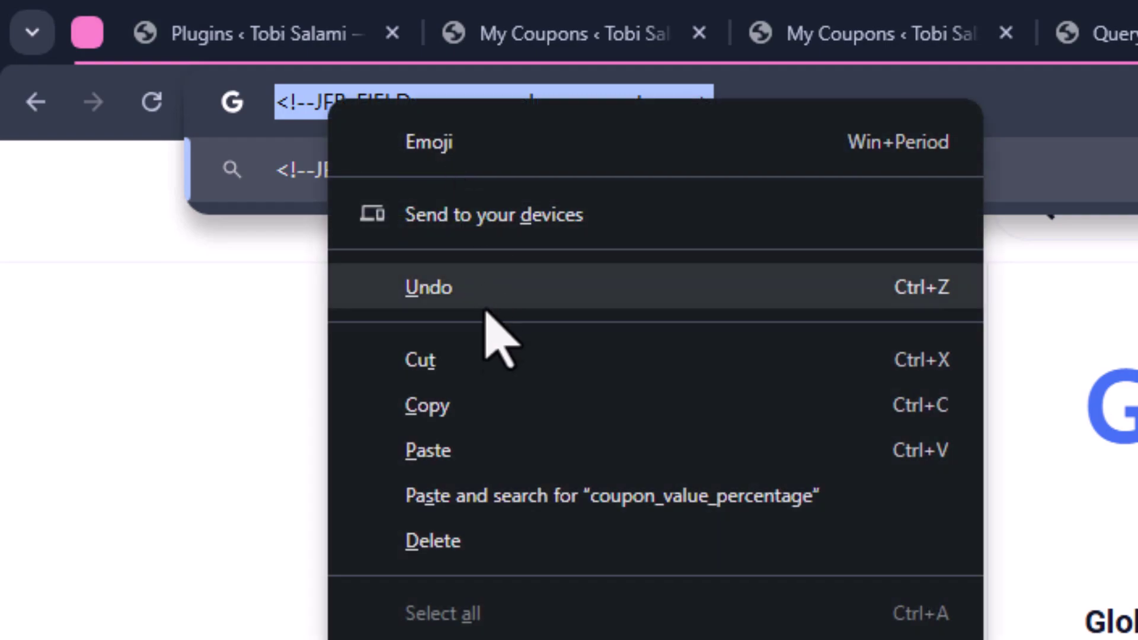
click(458, 399)
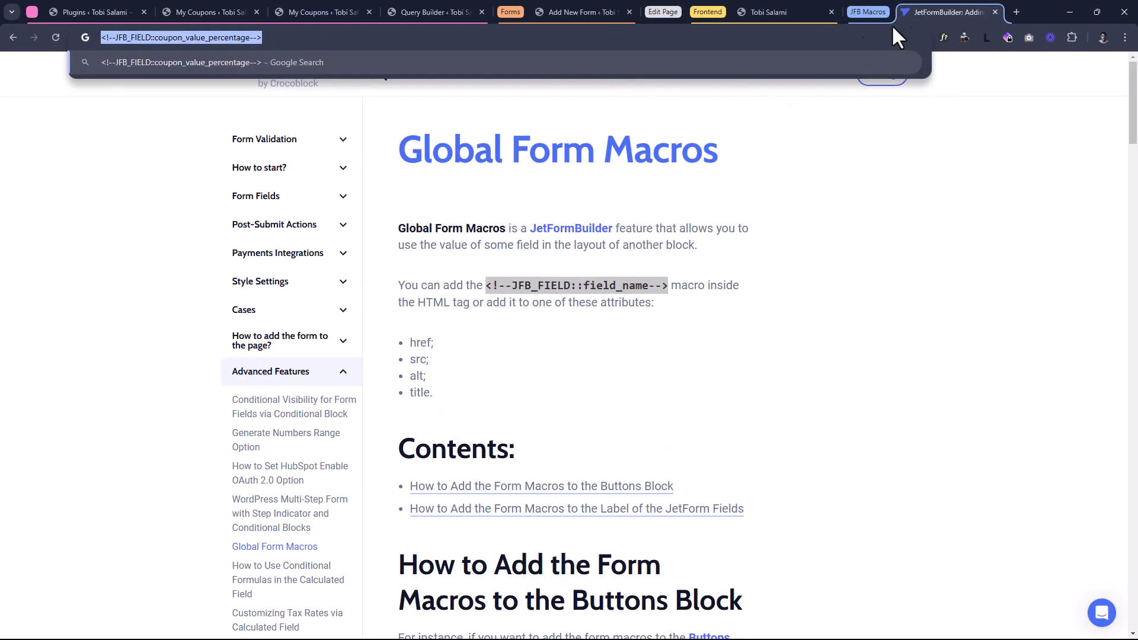
- Return to the coupon form editor and append an opening parenthesis to the "Coupon code applied successfully" message
click(867, 12)
click(561, 11)
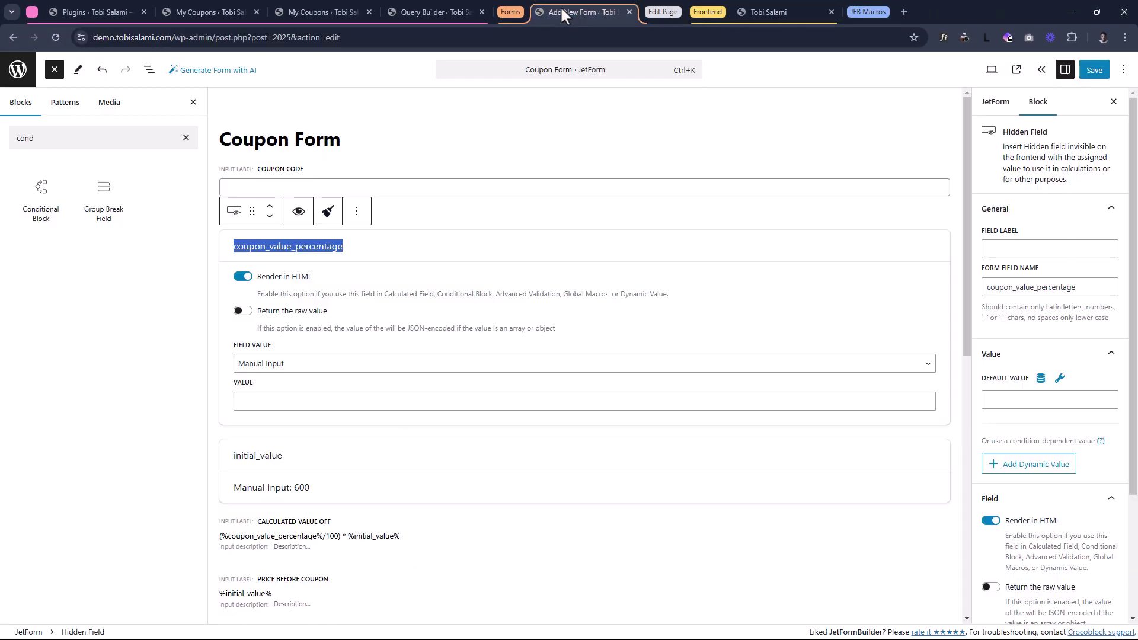
scroll(480, 283, down, 6)
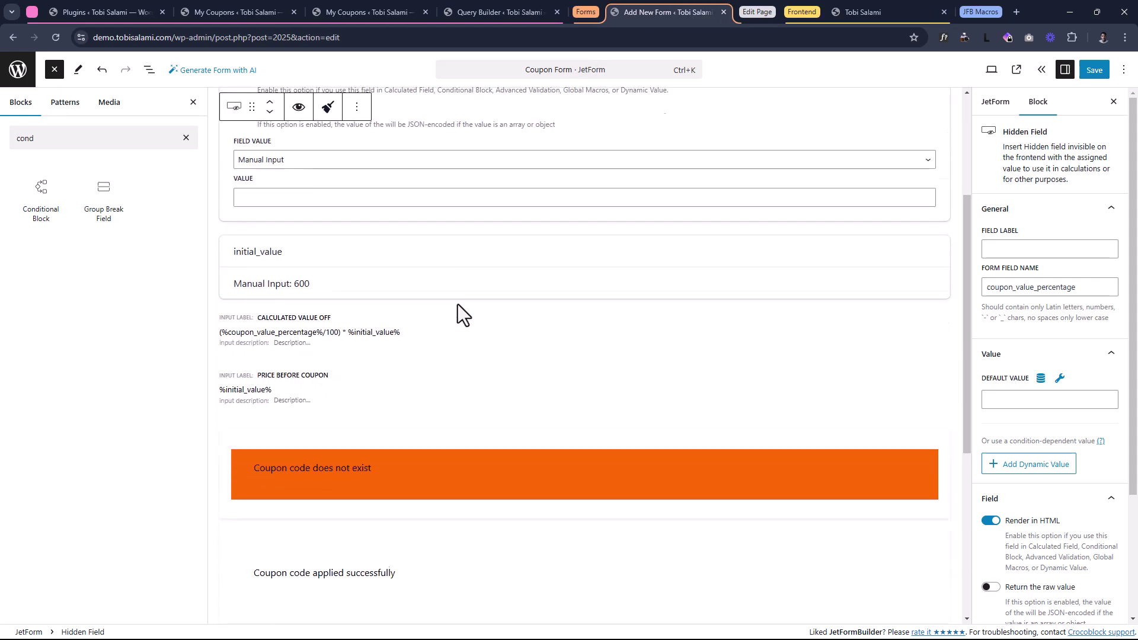
scroll(406, 363, down, 3)
click(400, 255)
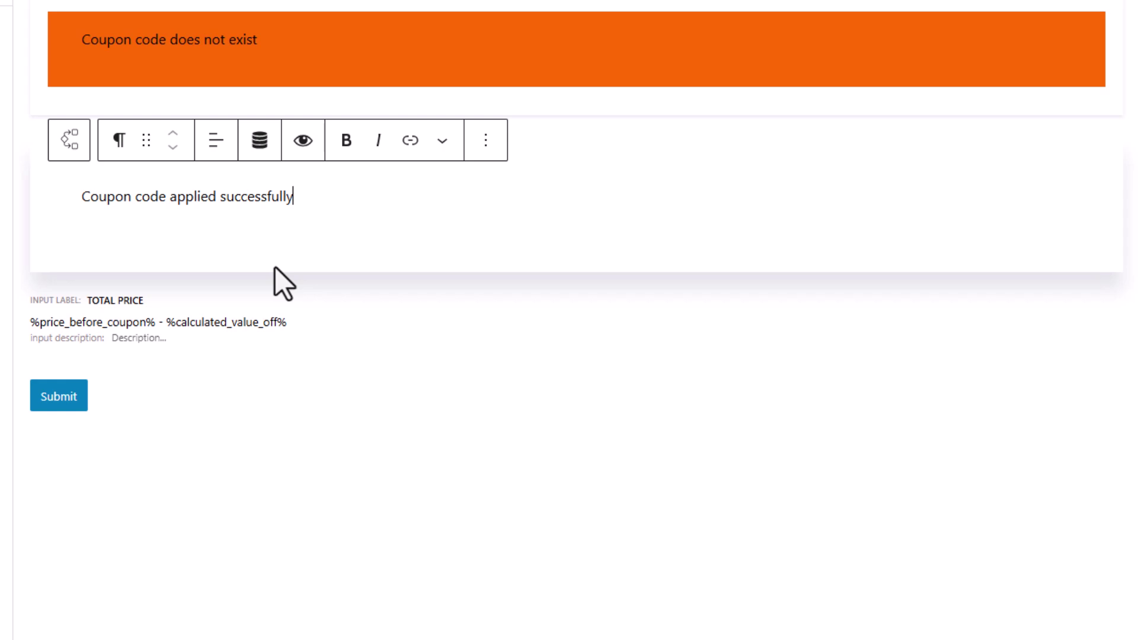
text(()
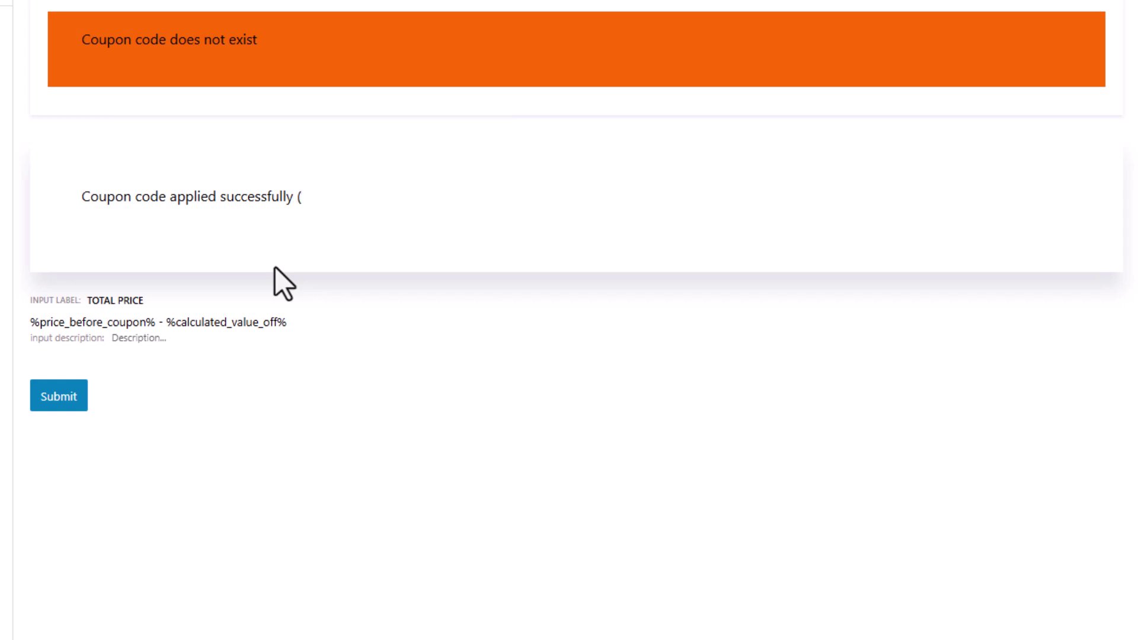
text(5)
key(BackSpace)
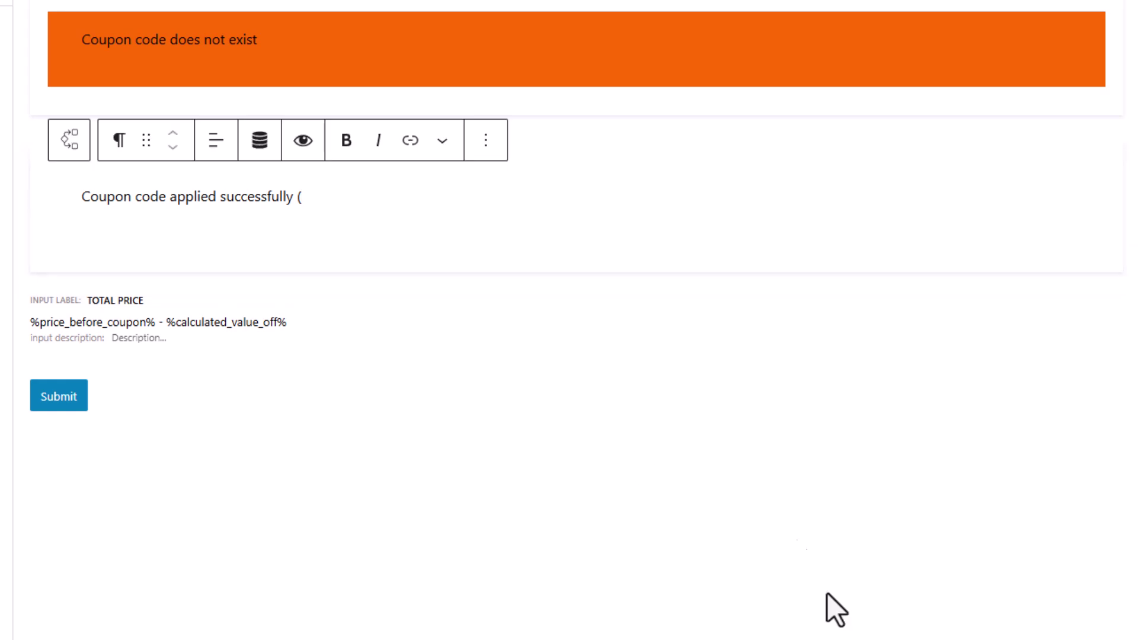
- Edit the success message as HTML and replace its trailing parenthesis with the macro <!--JFB_FIELD::coupon_value_percentage-->
click(491, 147)
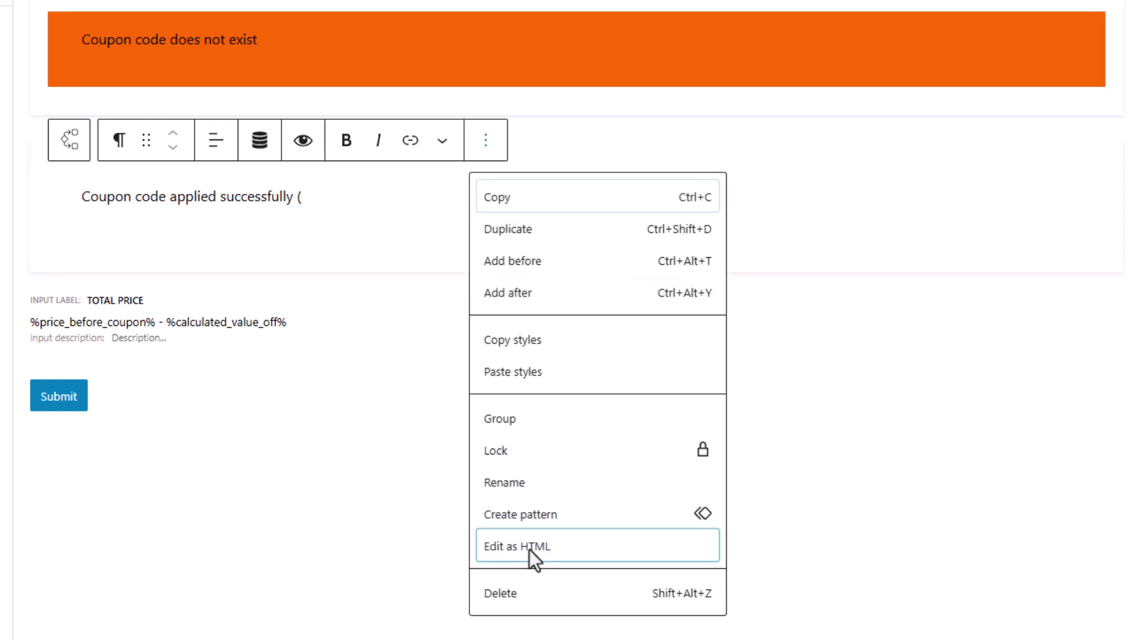
click(530, 549)
key(Left)
key(Left)
key(Left)
key(Left)
key(Left)
key(Left)
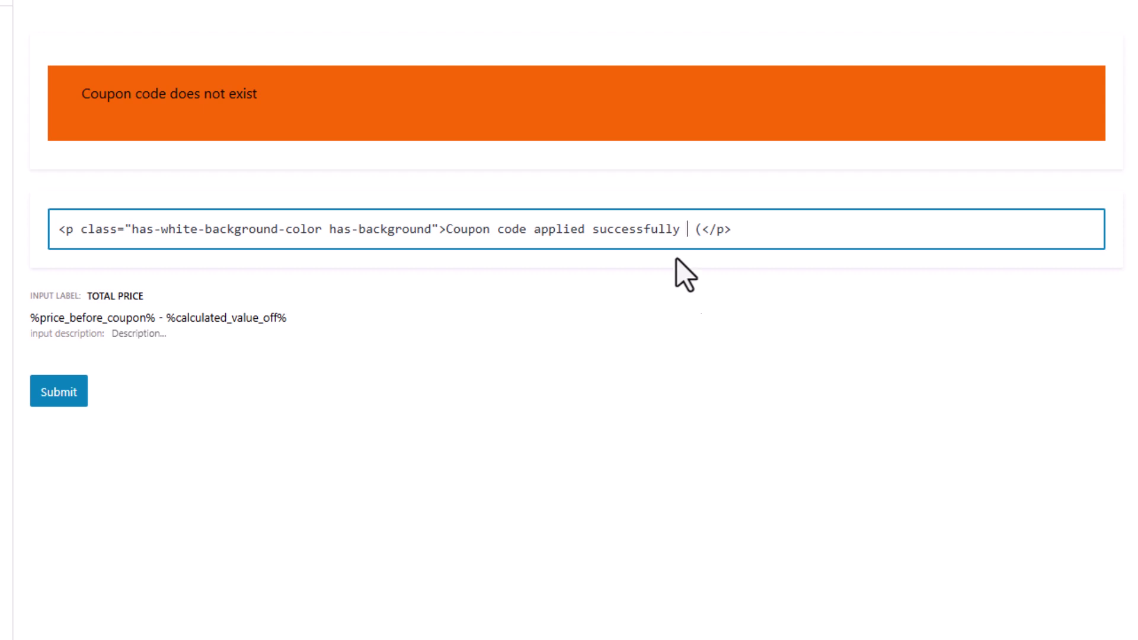
drag(446, 229, 651, 229)
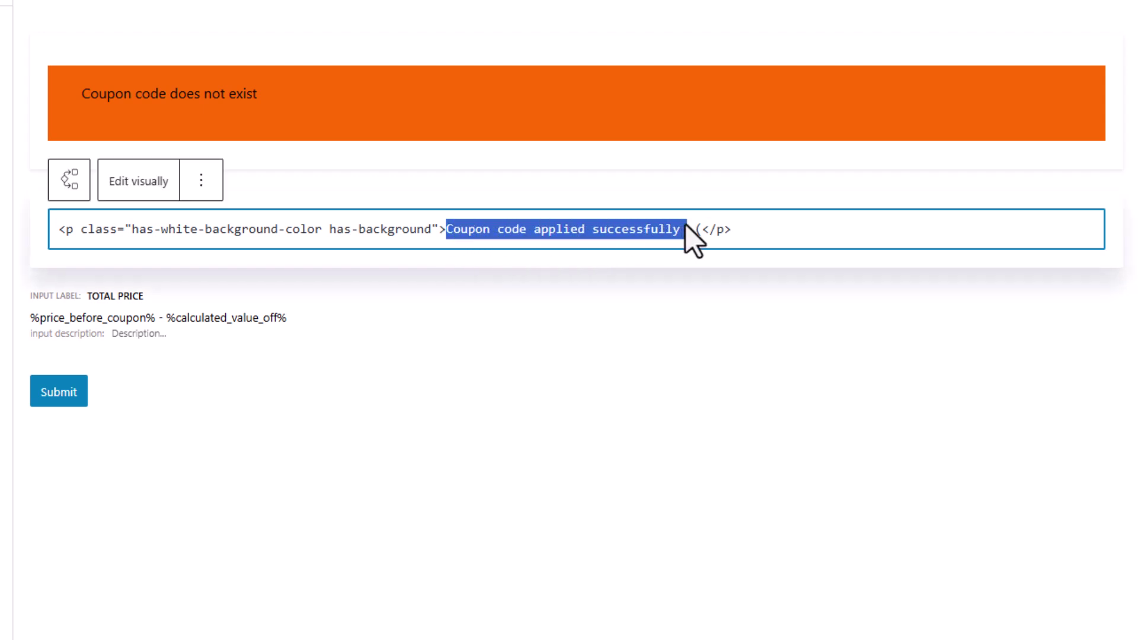
click(696, 245)
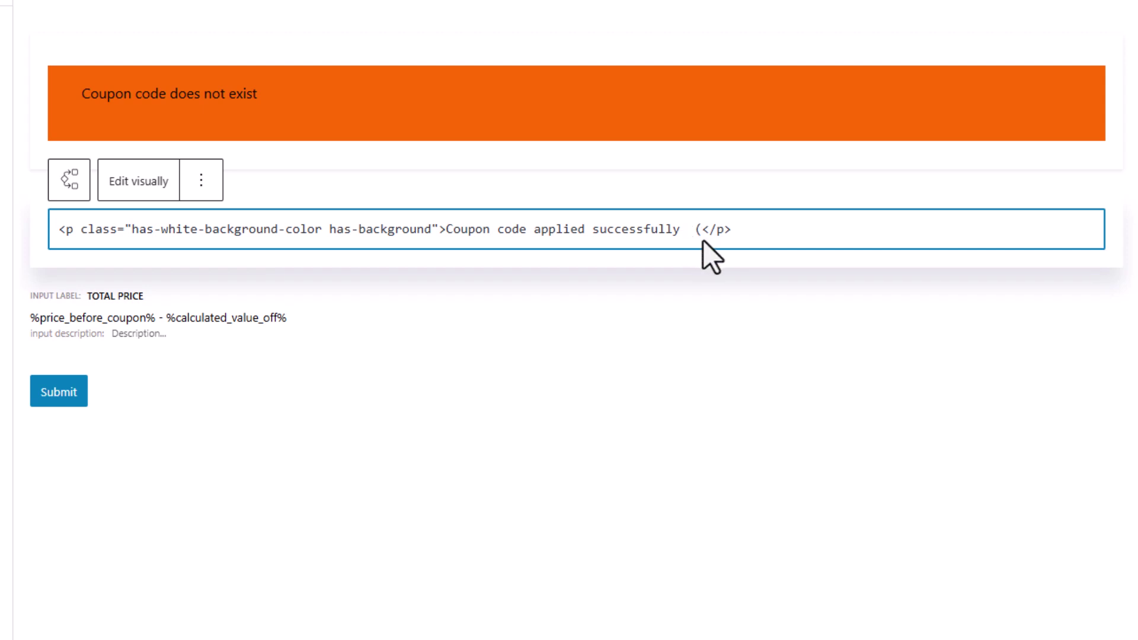
key(Delete)
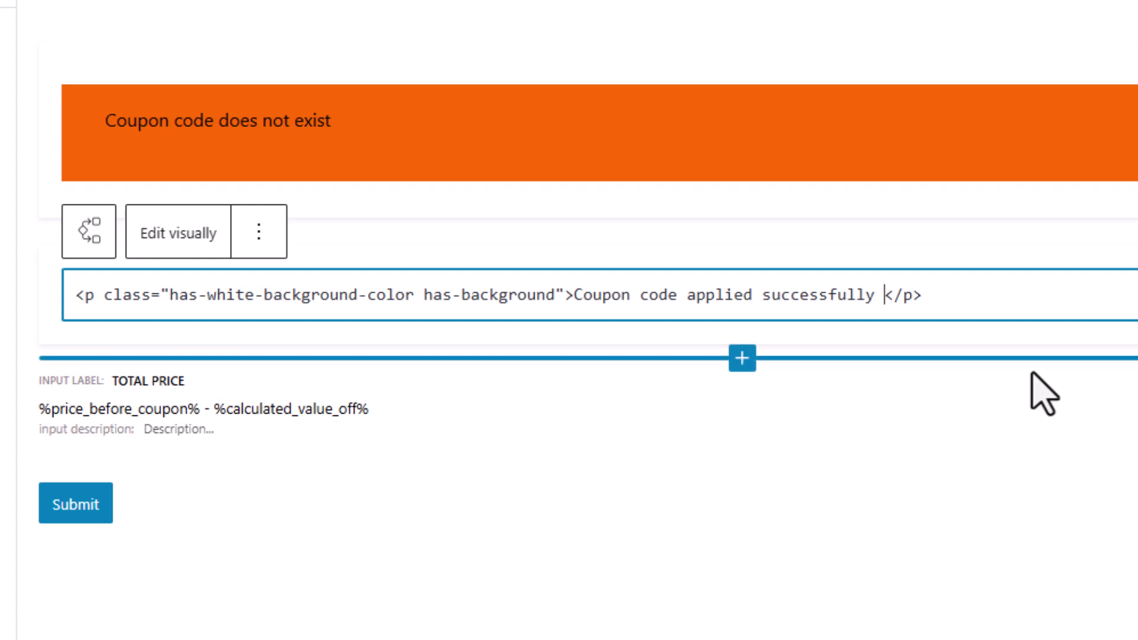
text(<!--JFB_FIELD::coupon_value_percentage-->)
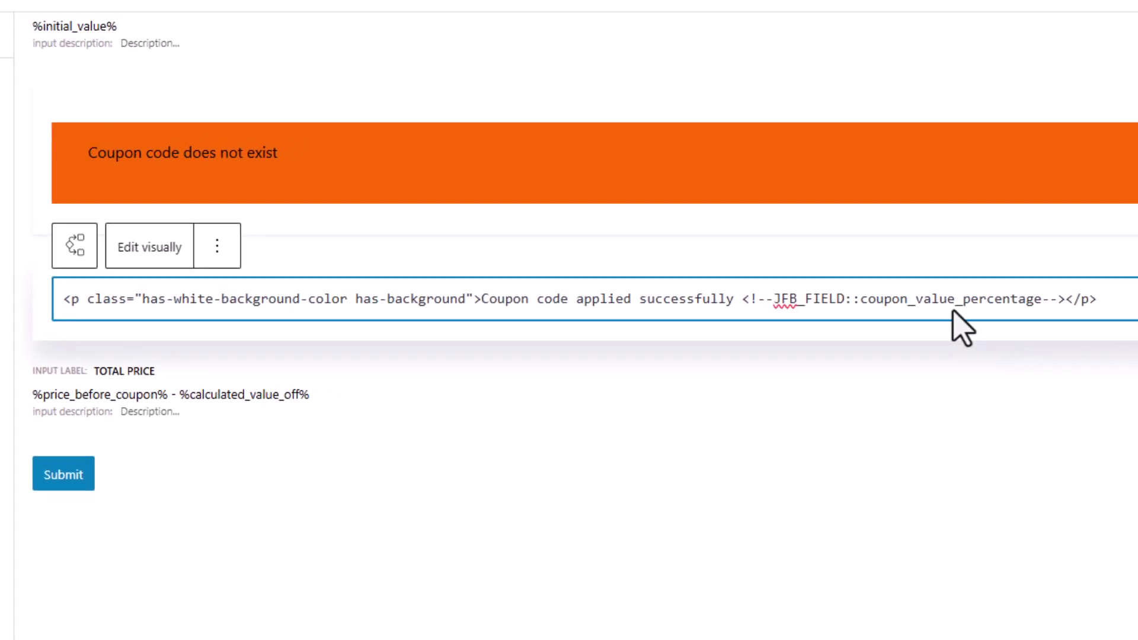
- Complete the success message ending as (<!--JFB_FIELD::coupon_value_percentage-->% off!) and save the form
drag(1060, 304, 736, 305)
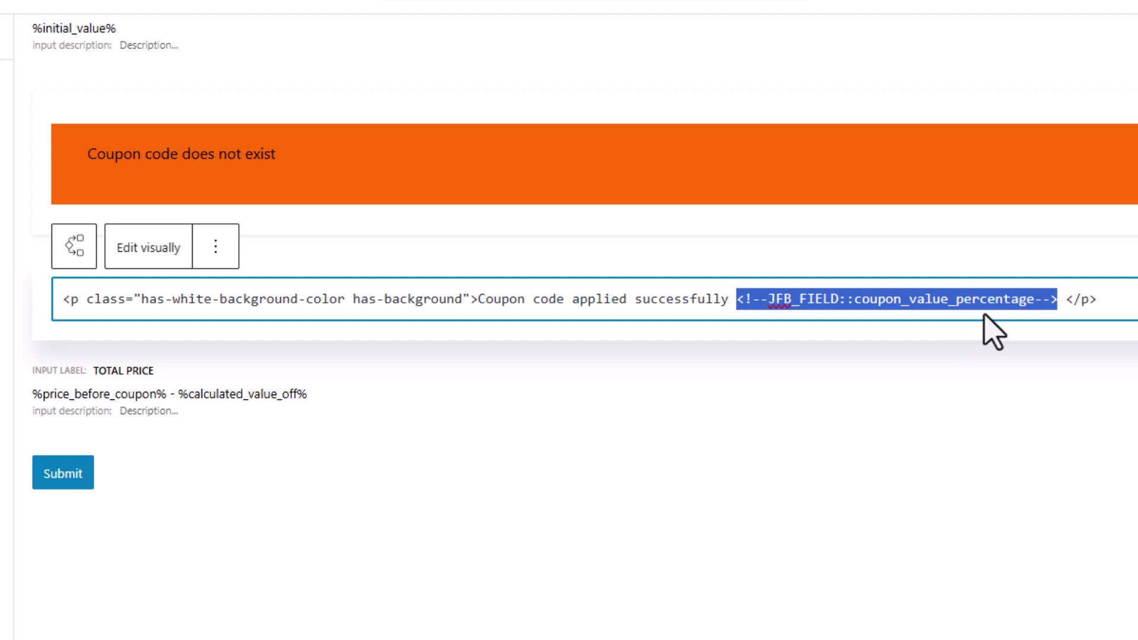
key(Right)
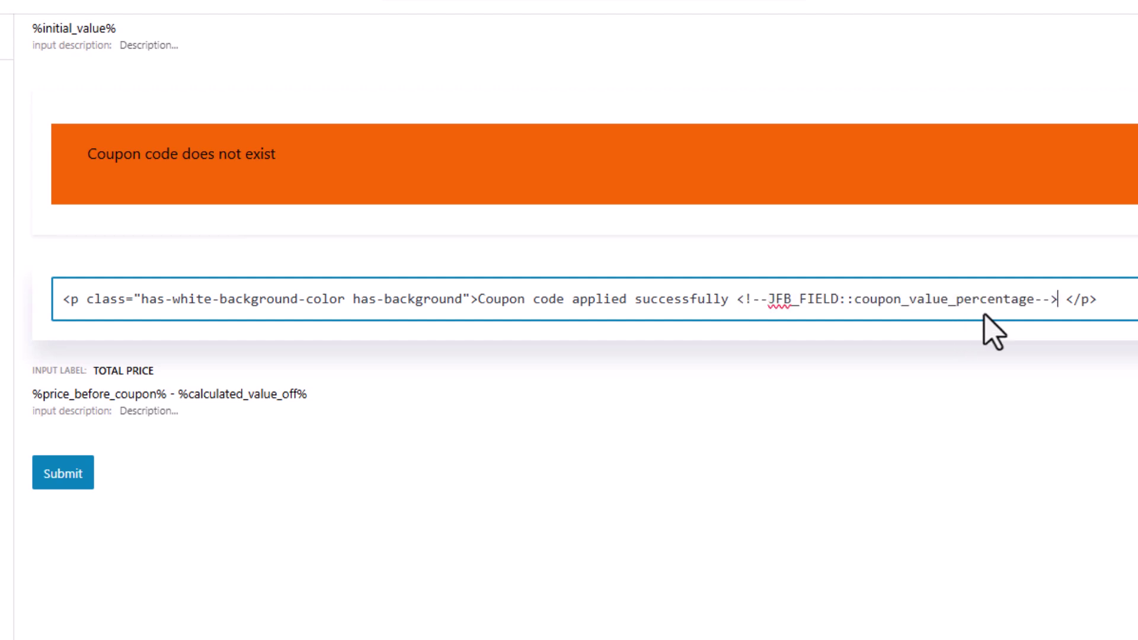
text(%)
text( off)
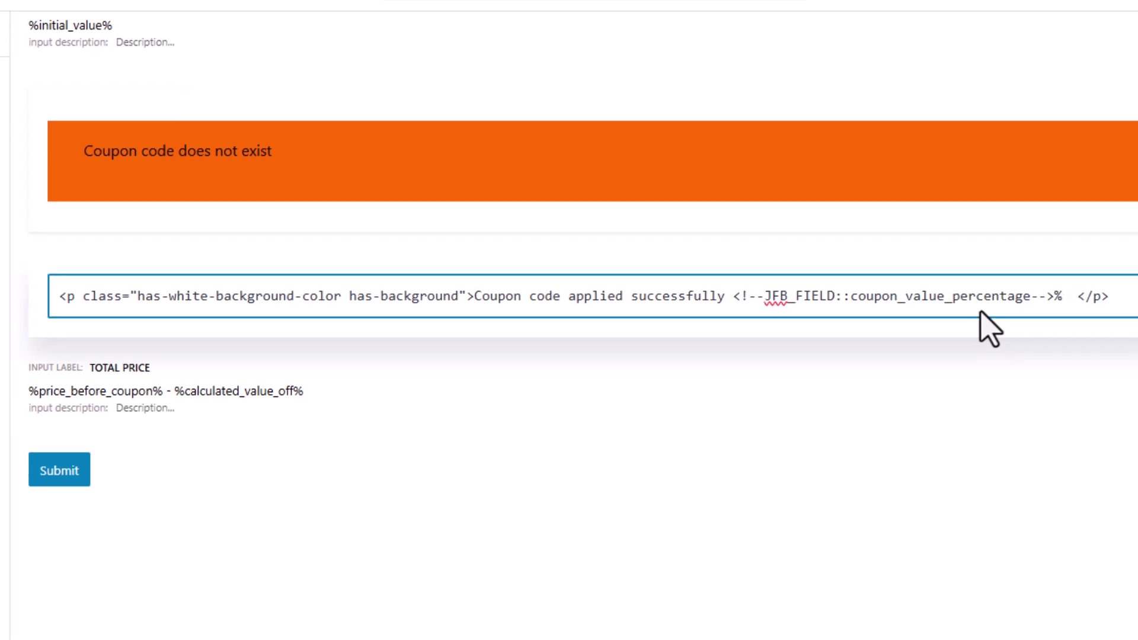
text(!)
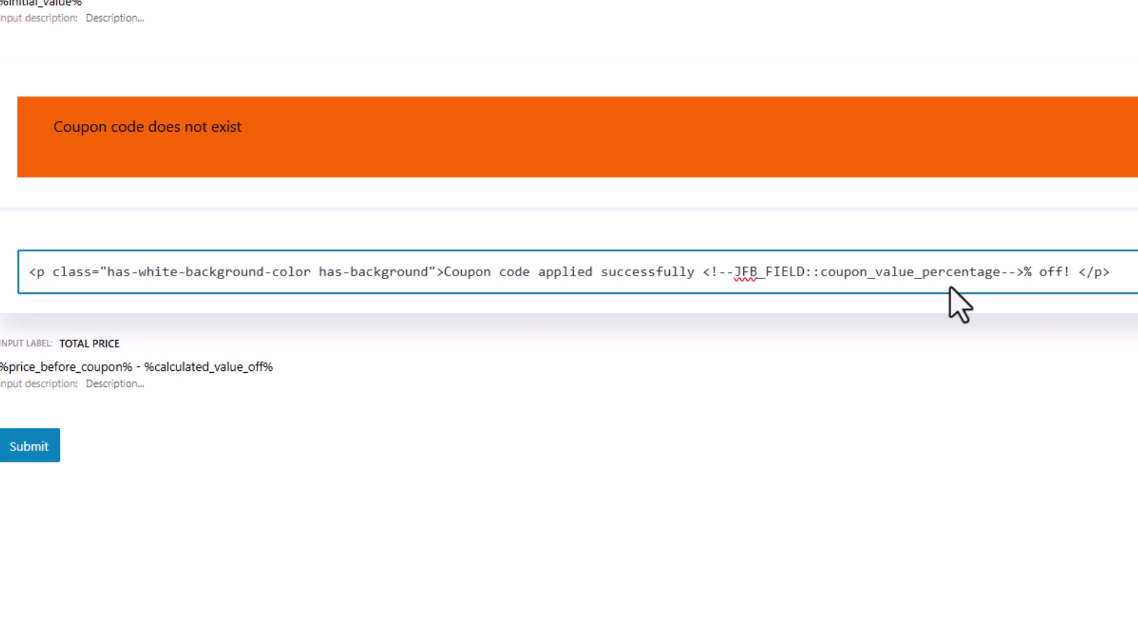
text())
click(704, 274)
text(()
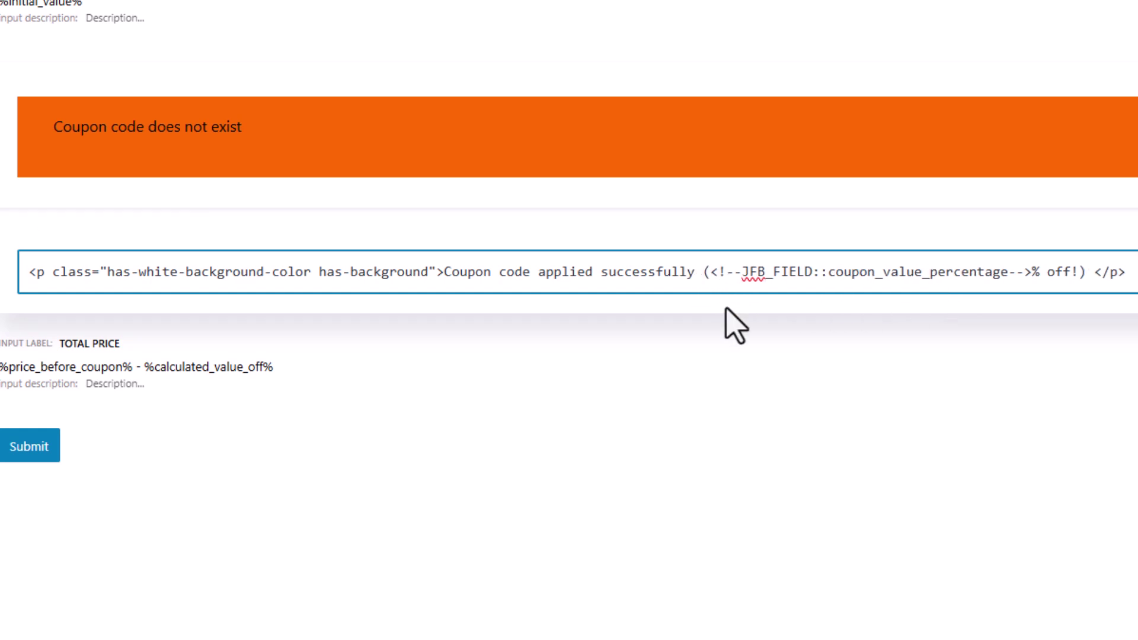
click(1097, 69)
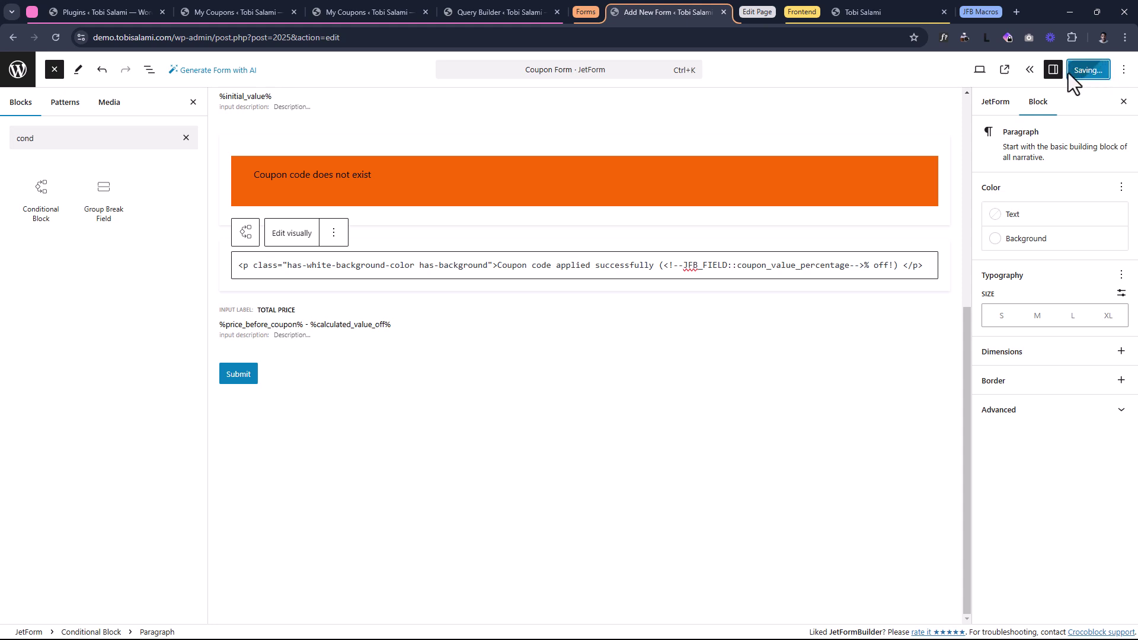
- Reload the frontend page, enter coupon code RHTY78 from the clipboard history and check the success message
click(896, 12)
click(56, 38)
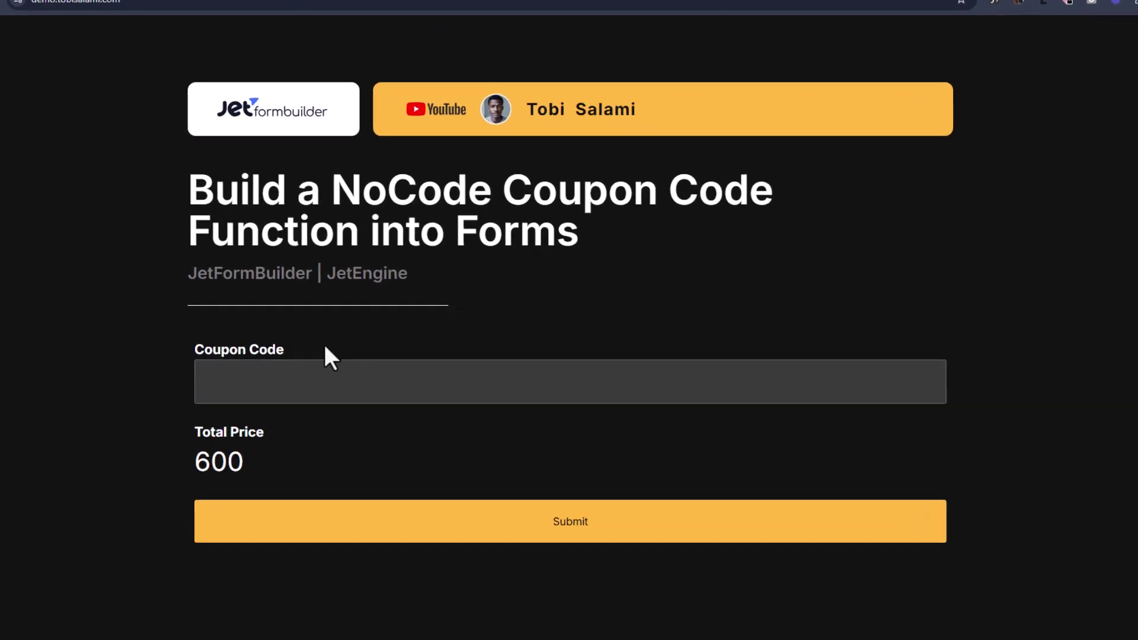
click(274, 390)
key(super+v)
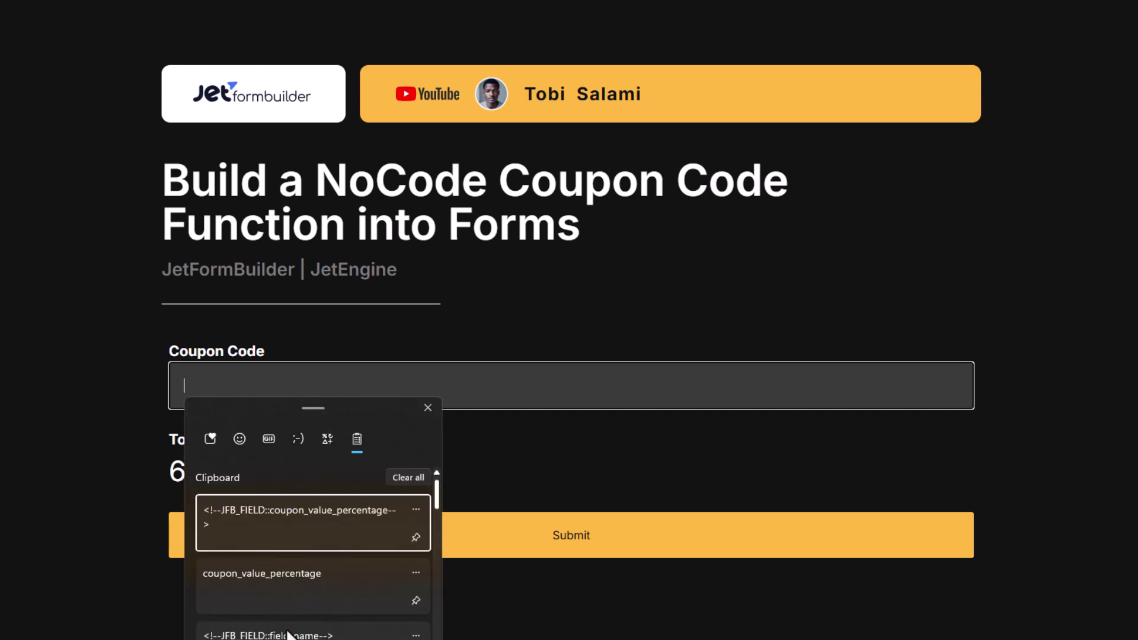
scroll(287, 634, down, 1)
click(261, 620)
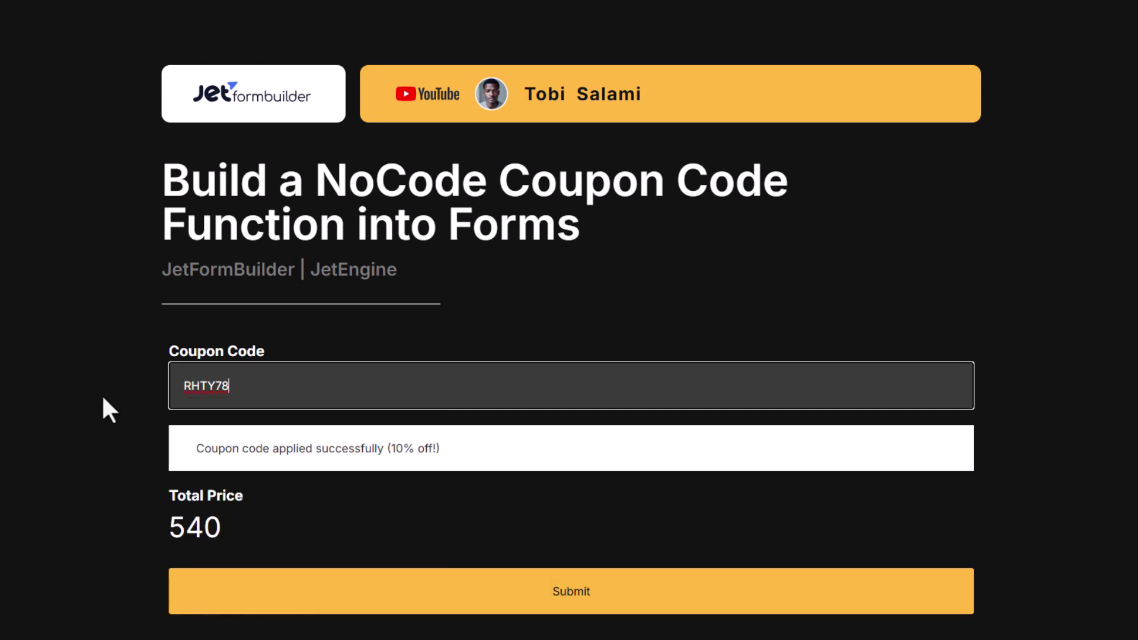
drag(190, 449, 256, 452)
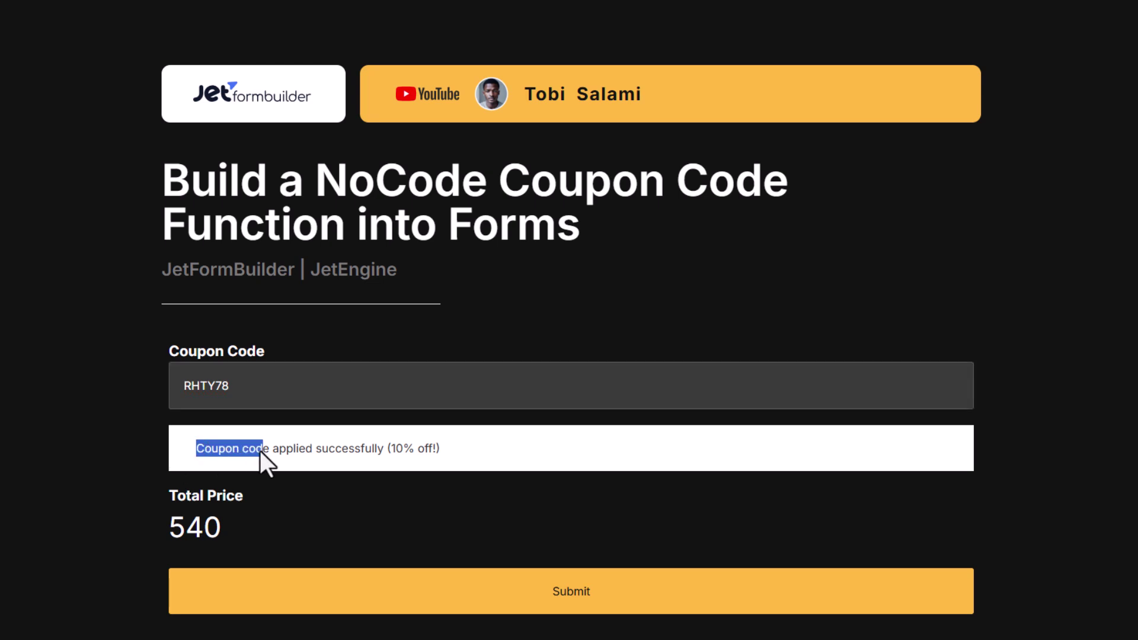
drag(349, 455, 388, 457)
click(385, 455)
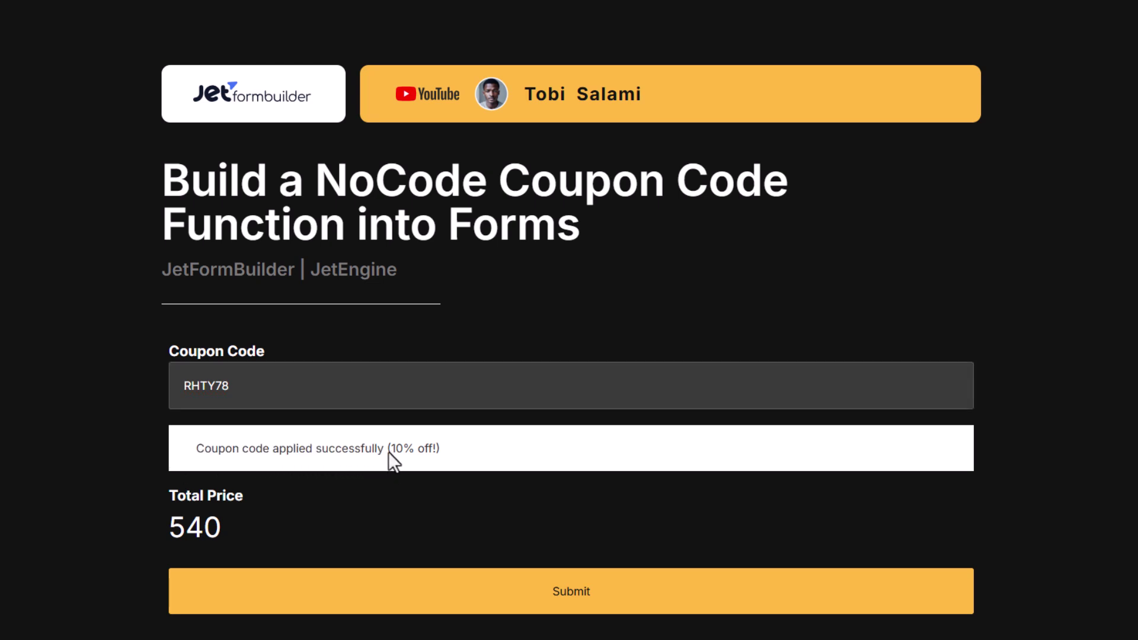
click(517, 459)
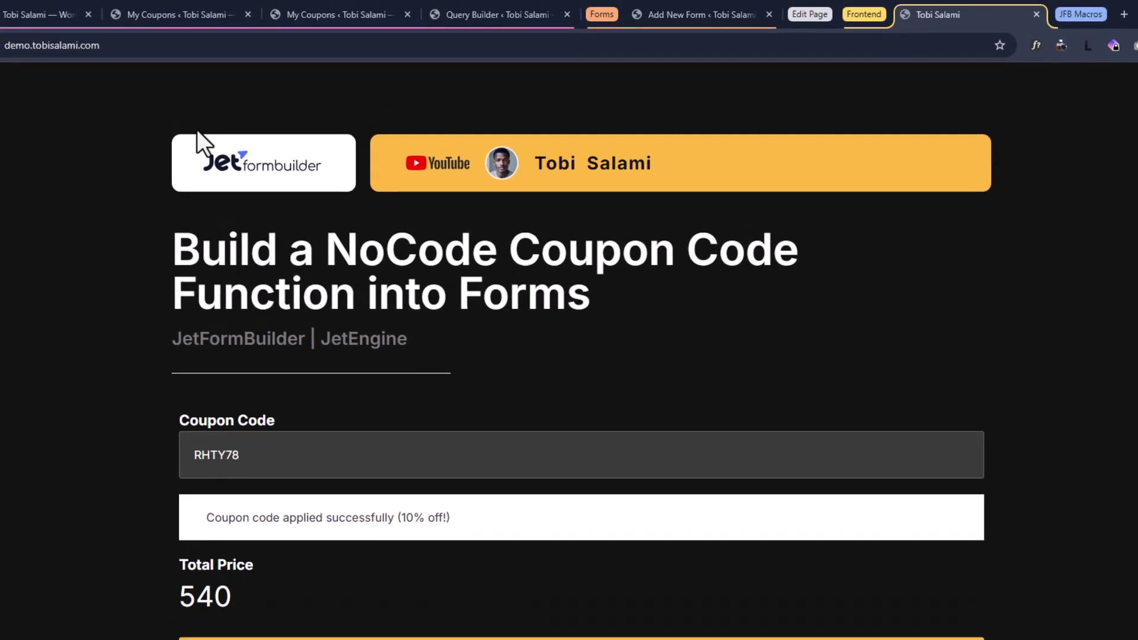
click(172, 14)
double_click(101, 239)
right_click(101, 239)
click(145, 263)
drag(368, 235, 358, 239)
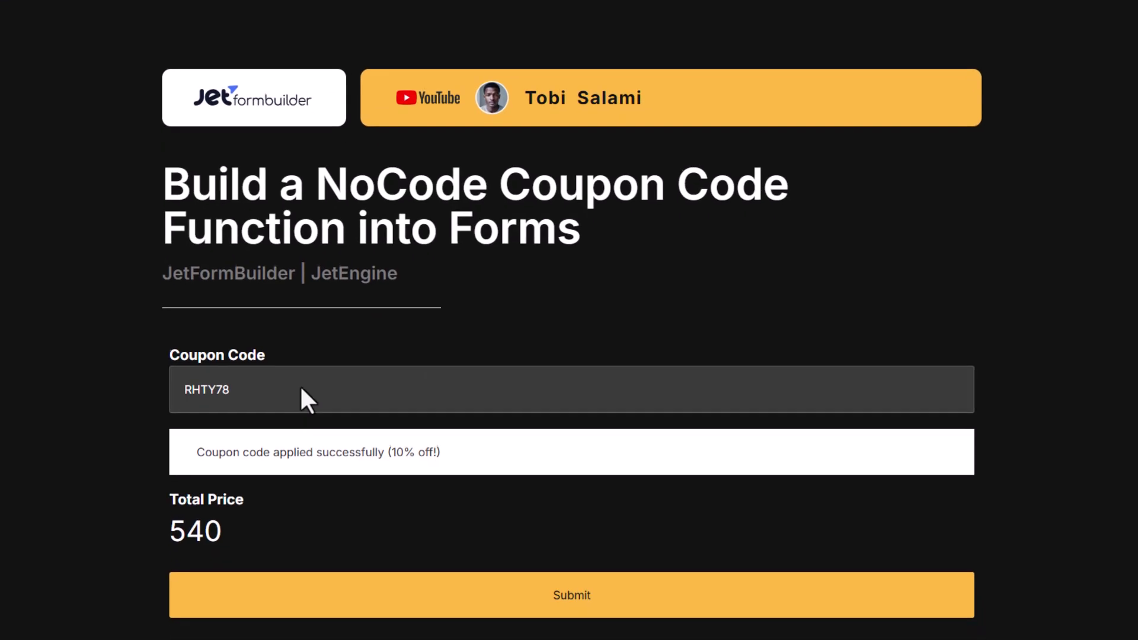
- Replace the frontend form's coupon code with Yibugdigh6789 and check the success message and total price
click(293, 394)
key(ctrl+a)
key(ctrl+v)
drag(185, 445, 410, 455)
click(386, 449)
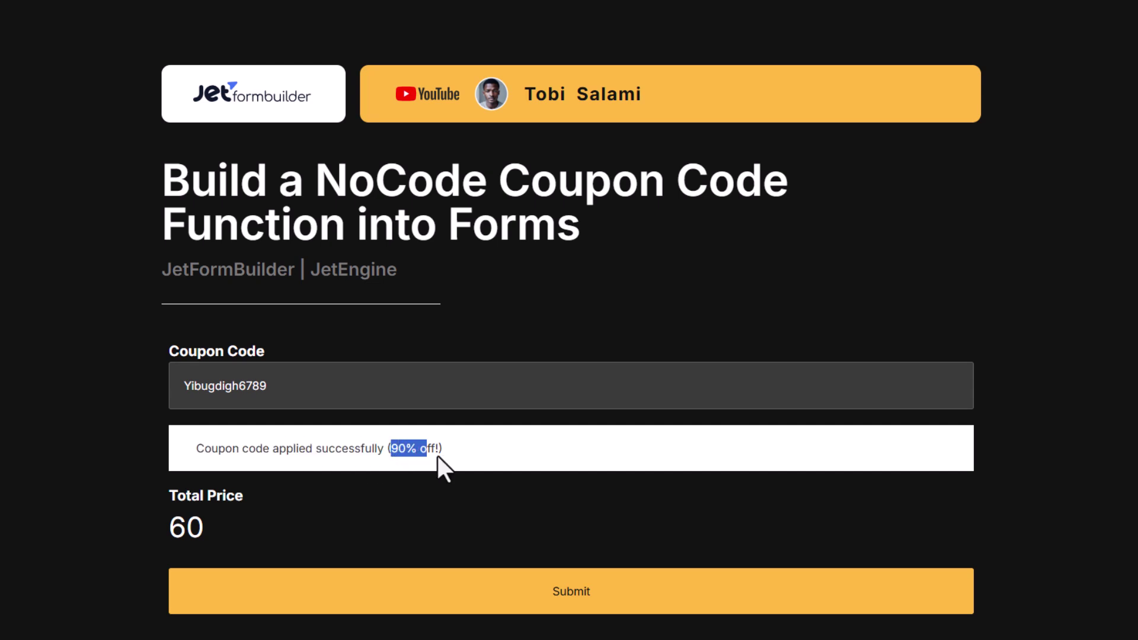
click(484, 449)
drag(209, 513, 165, 489)
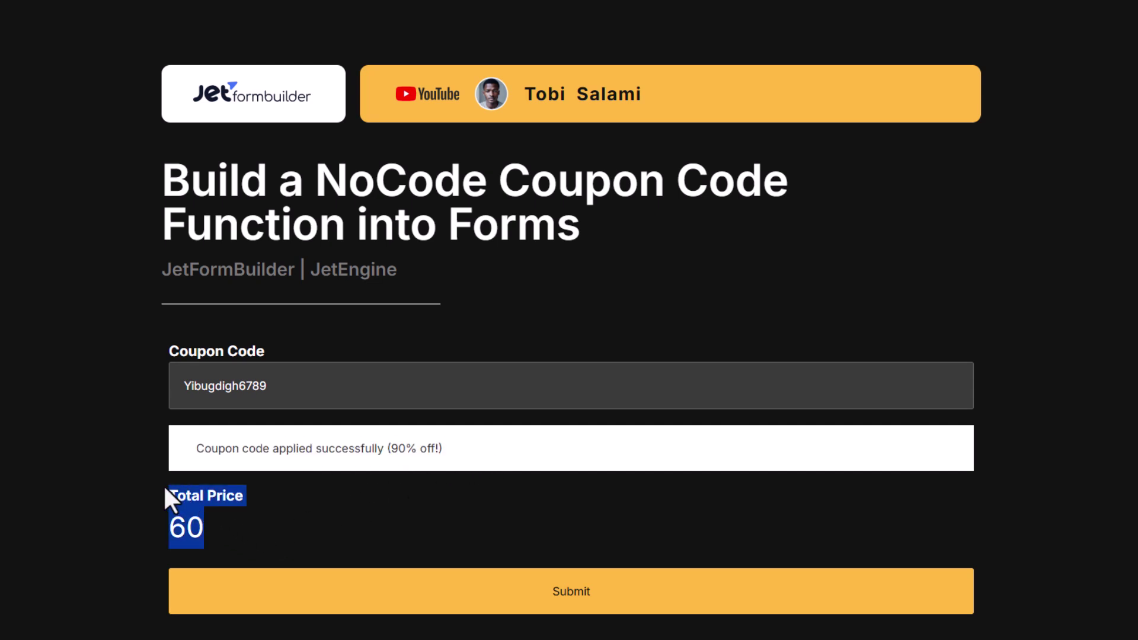
click(283, 518)
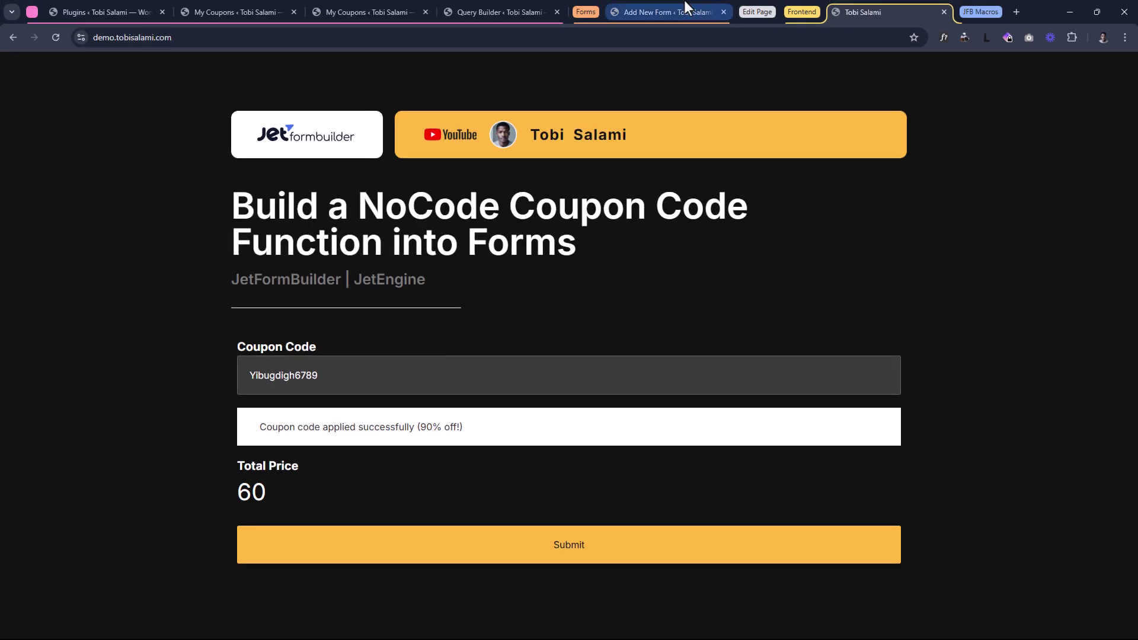
- View the coupon form's Post Submit Actions settings in the form editor and return to the frontend page
click(685, 7)
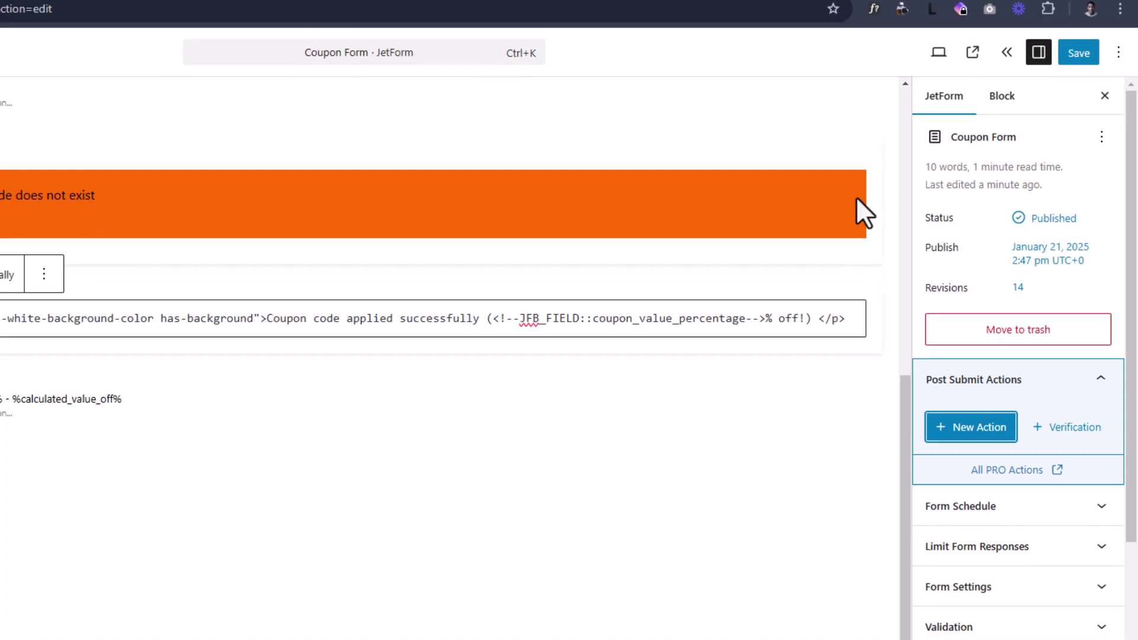
click(780, 20)
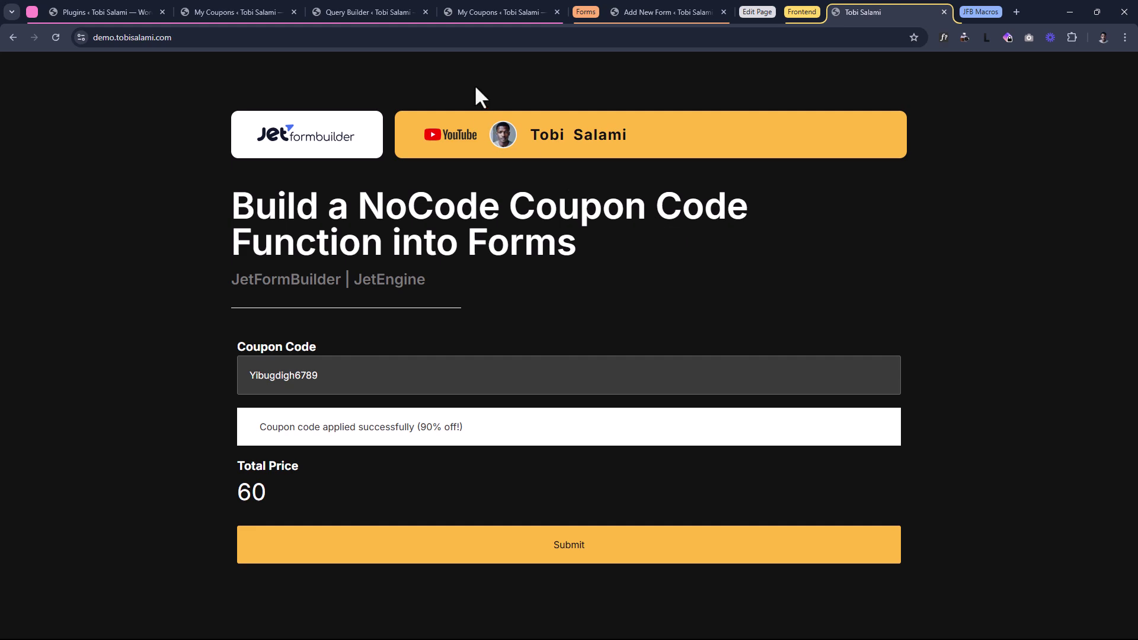
- Check the expiry date of coupon RHTY78 in the My Coupons list and copy its code
click(487, 11)
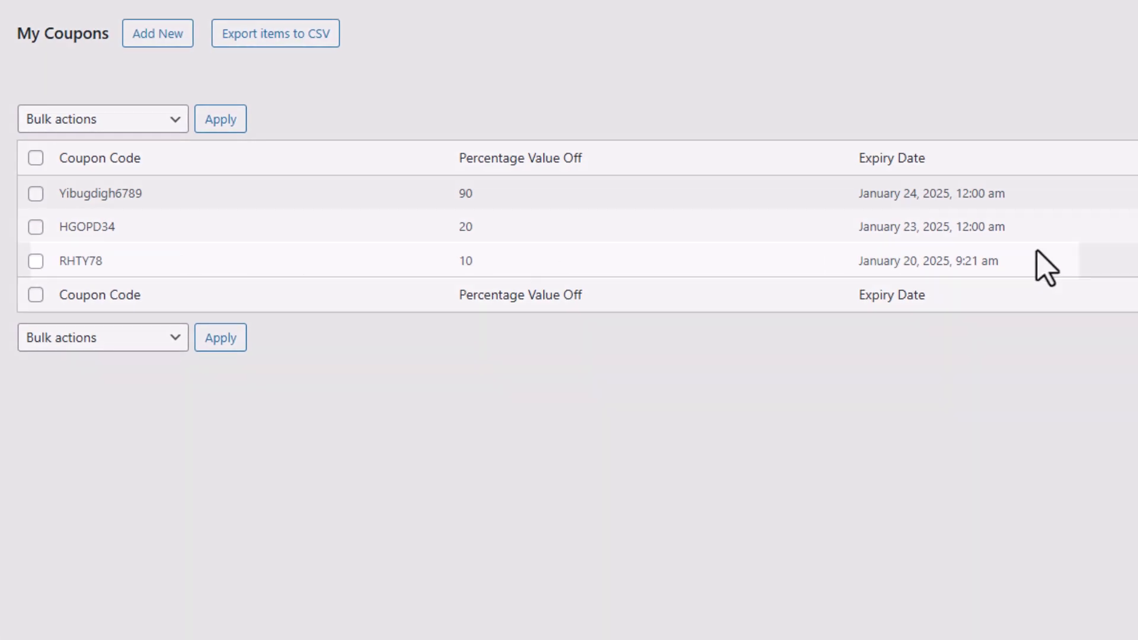
drag(758, 237, 648, 234)
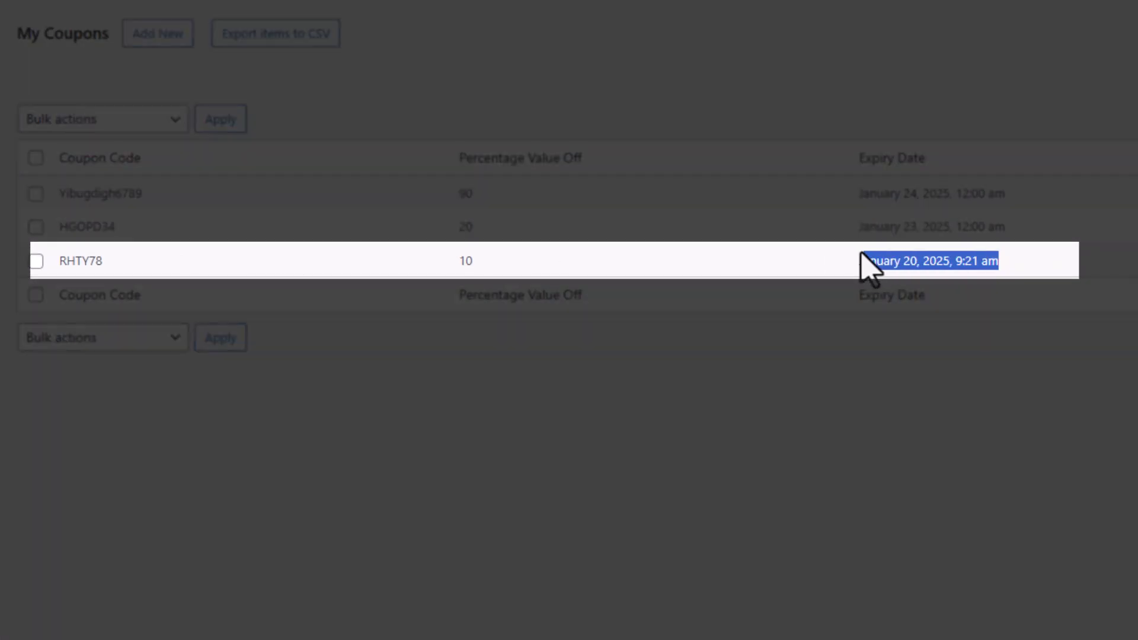
double_click(69, 261)
right_click(68, 260)
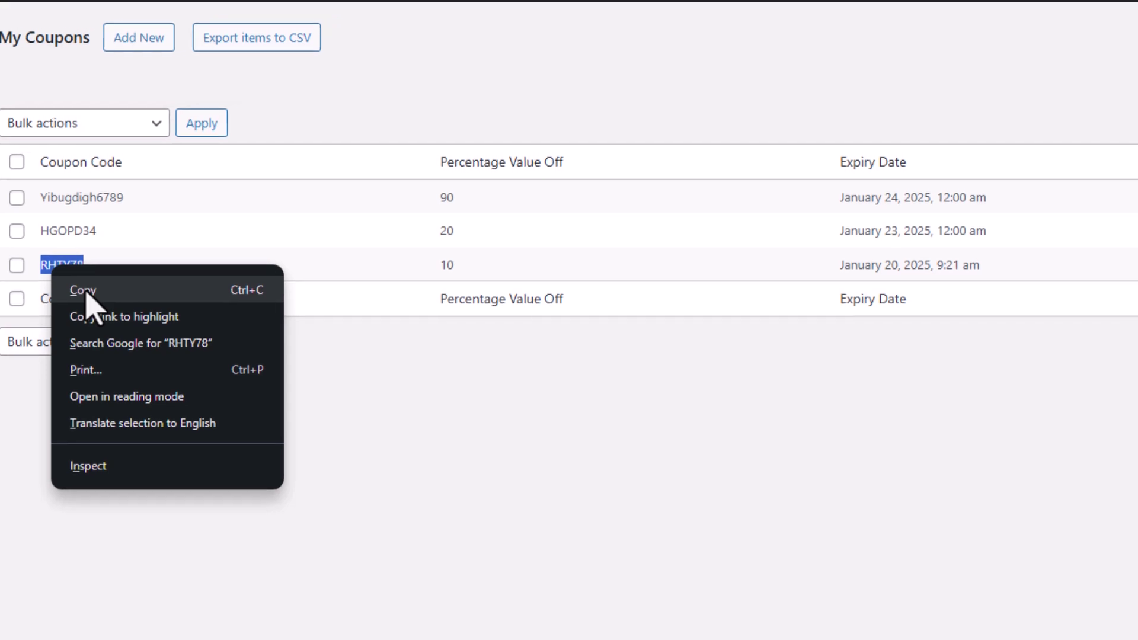
click(103, 287)
- Replace the coupon code in the frontend form with RHTY78 to test the expired coupon
click(694, 27)
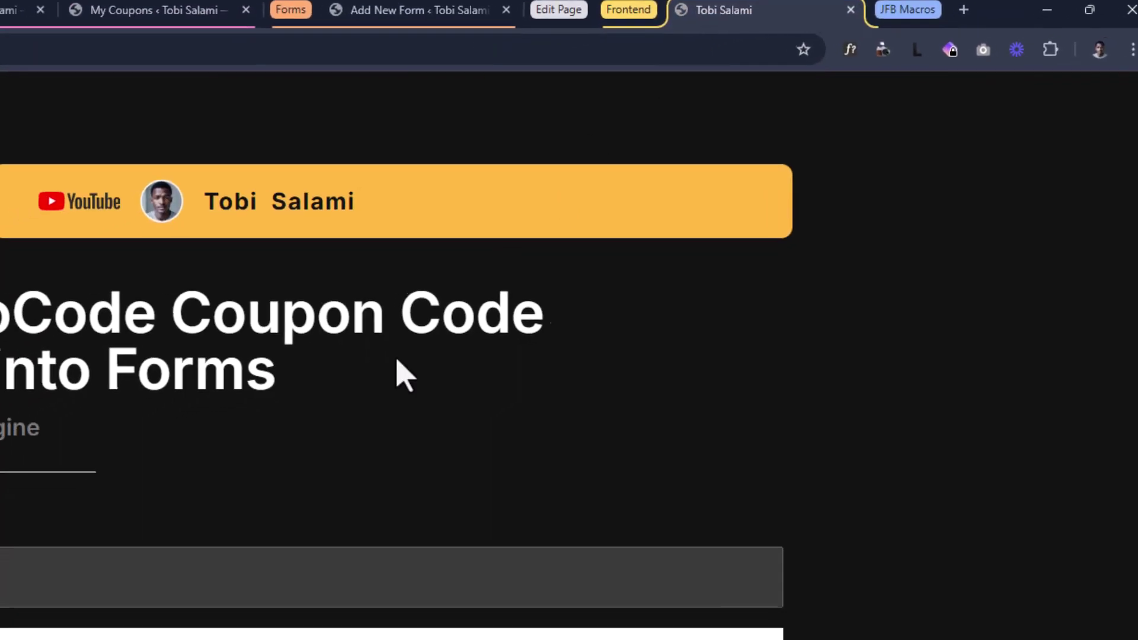
double_click(369, 374)
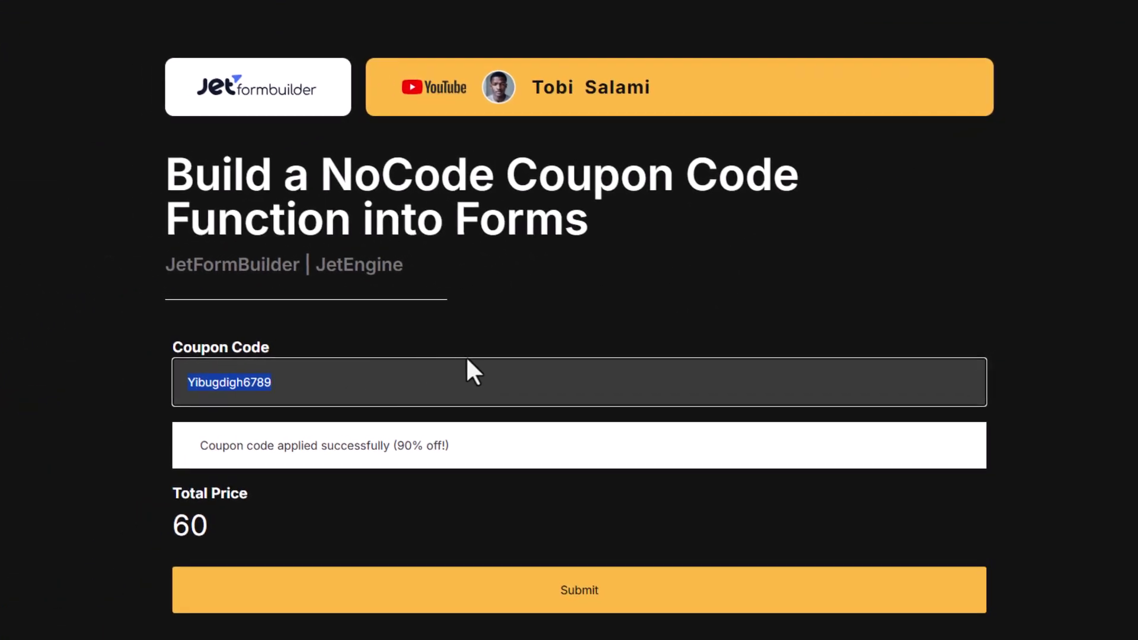
key(ctrl+v)
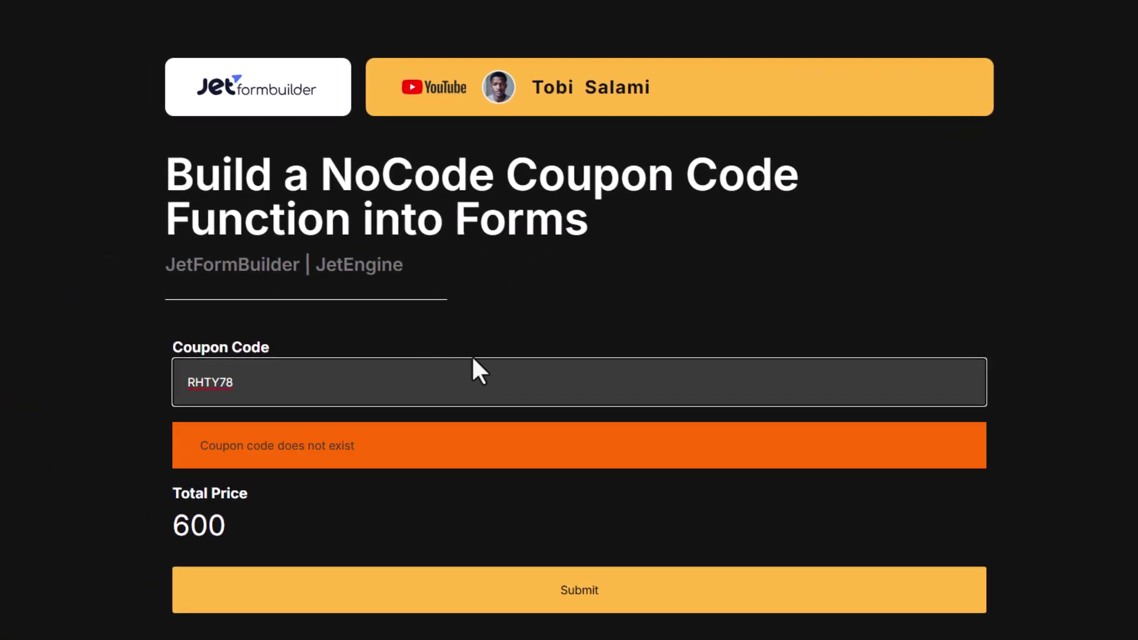
- Check the coupon message shown for RHTY78 on the frontend form, then review its entry in the My Coupons list
click(433, 449)
drag(433, 450, 190, 445)
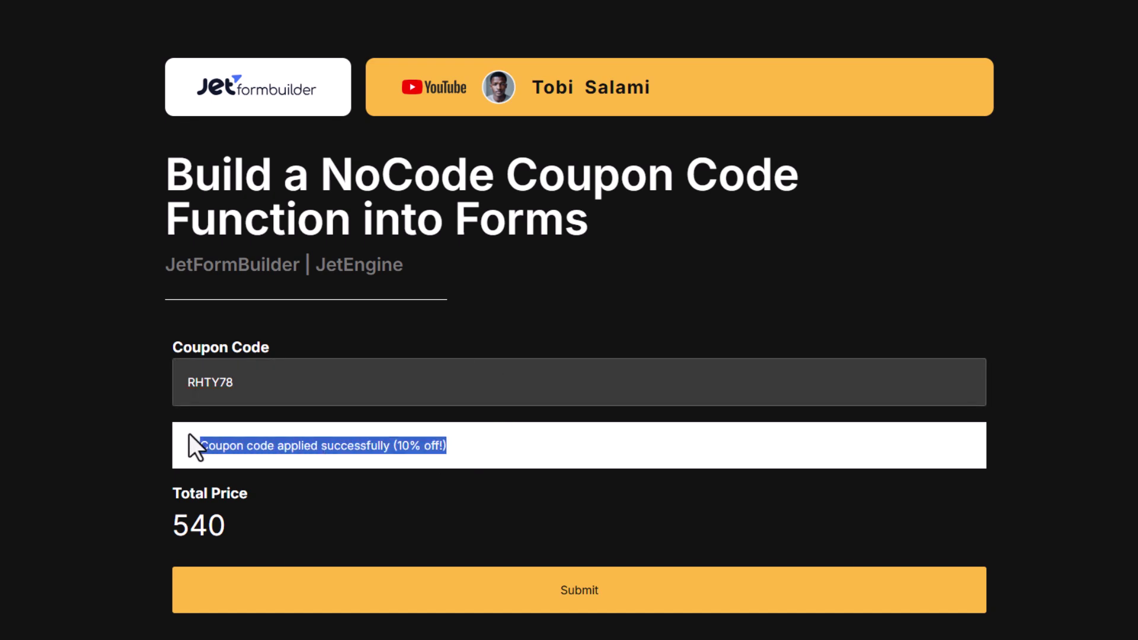
click(153, 441)
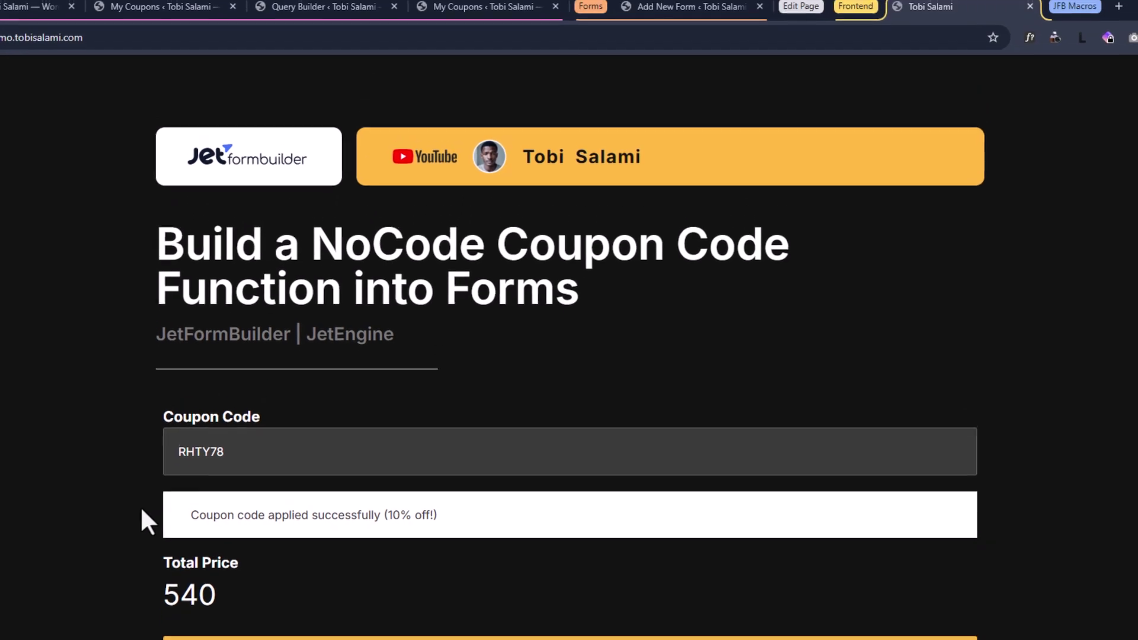
click(444, 11)
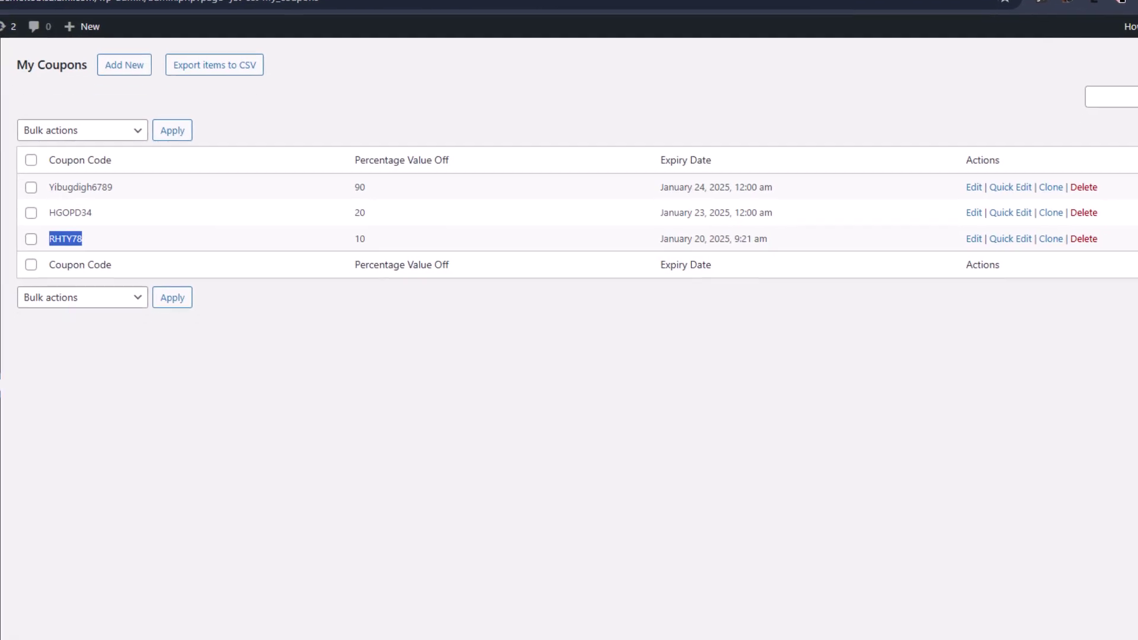
click(402, 59)
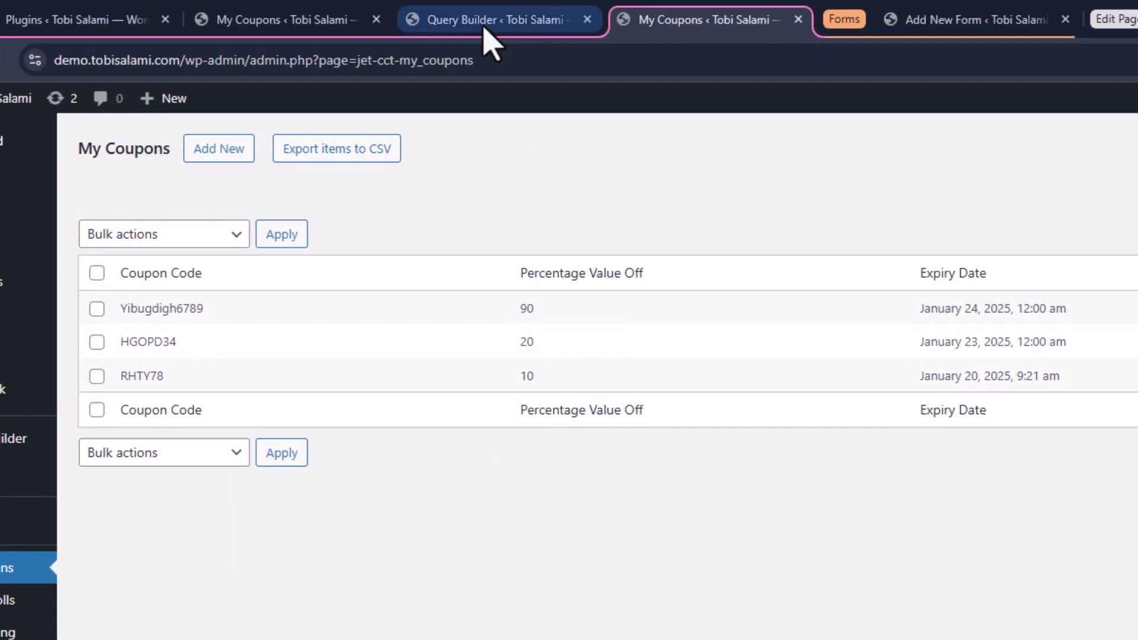
- Add a second condition to the Query of Coupons with field Expiry Date and comparison Greater or equal (>=)
click(485, 24)
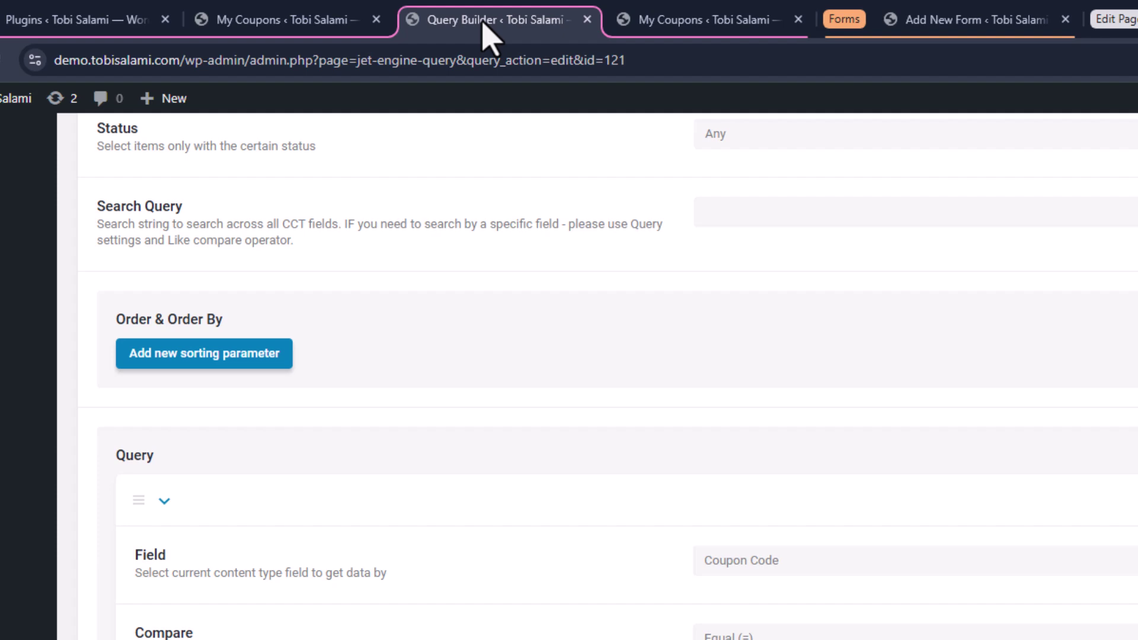
scroll(421, 219, down, 1)
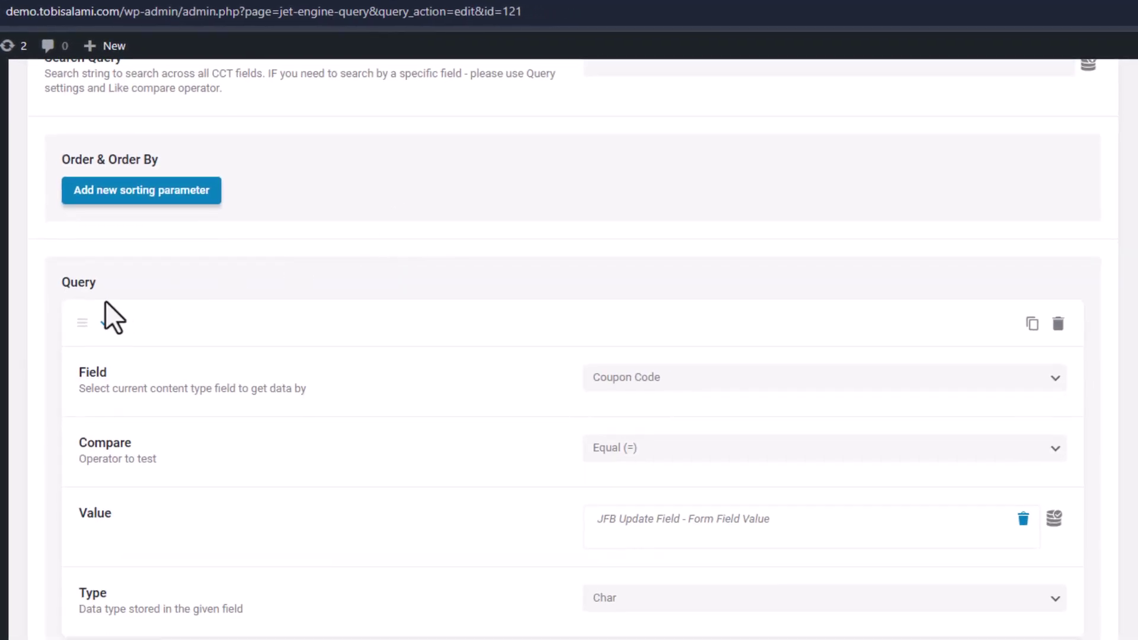
scroll(379, 238, up, 15)
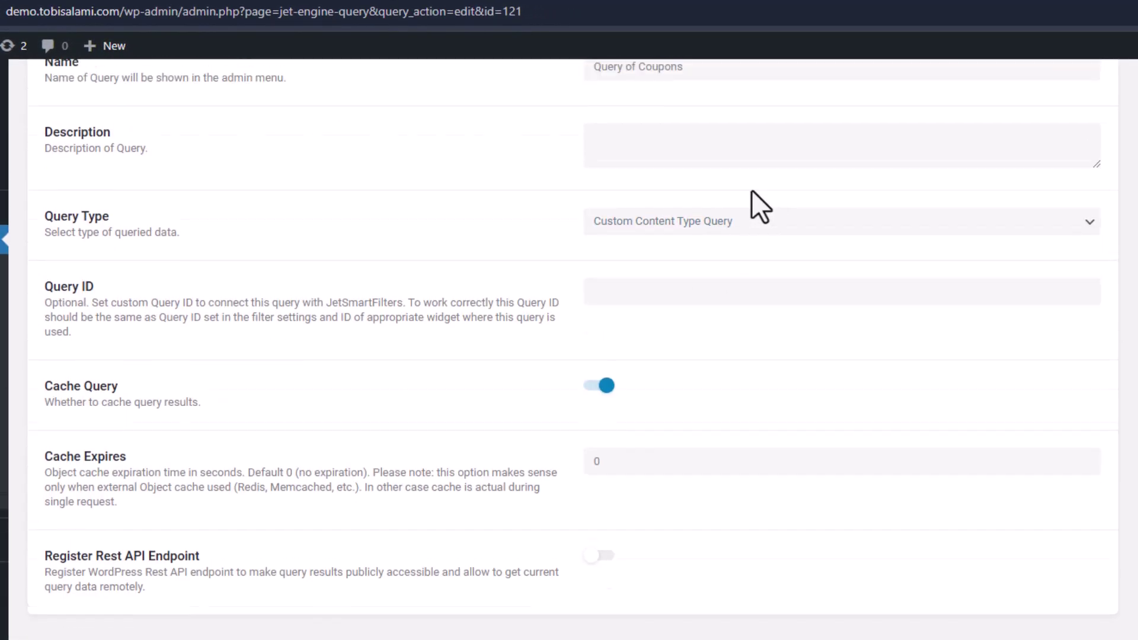
scroll(357, 415, down, 10)
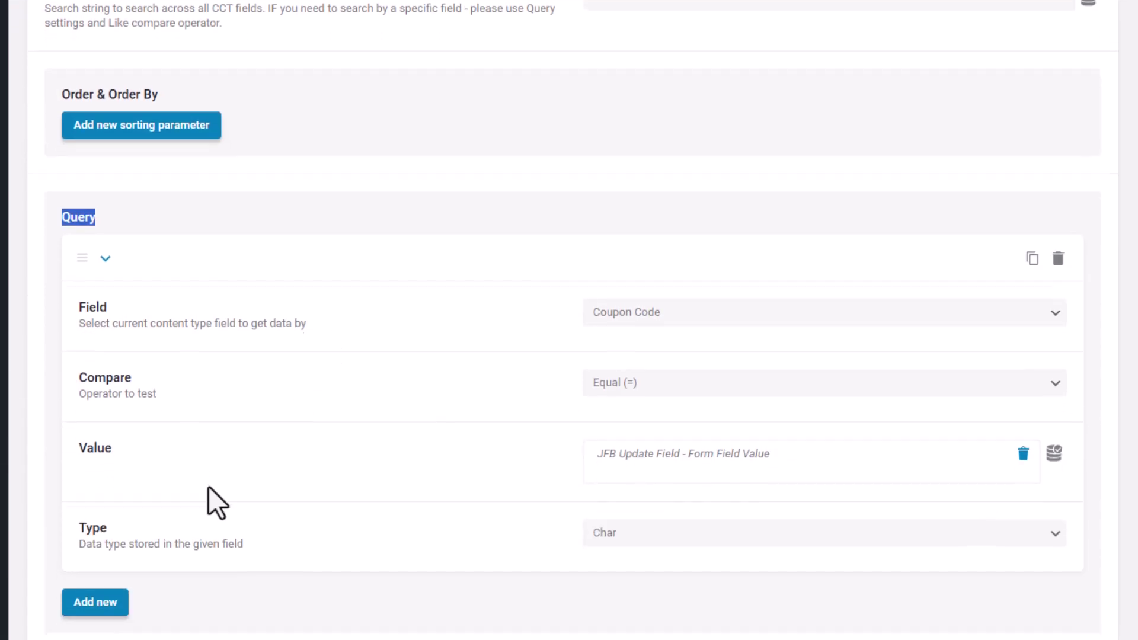
click(89, 541)
scroll(87, 405, down, 6)
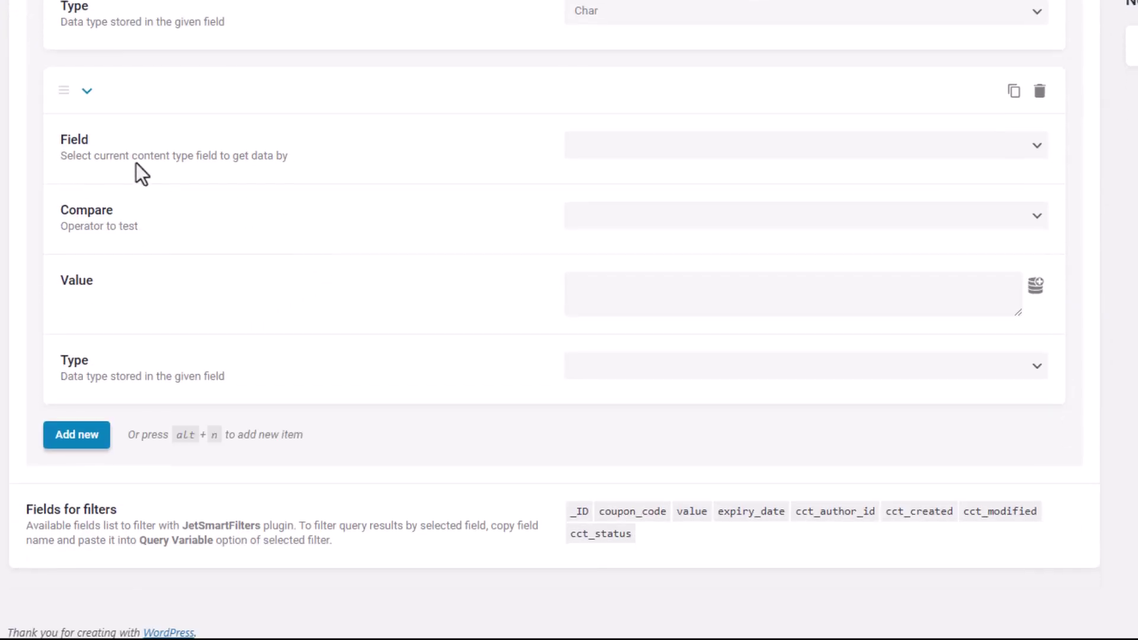
click(590, 148)
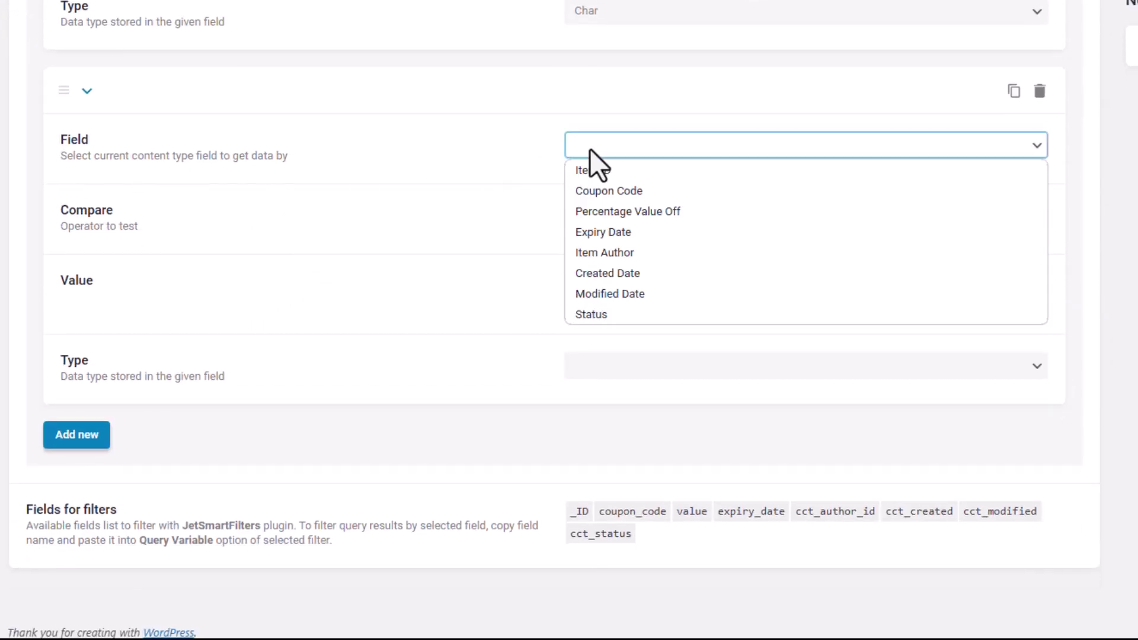
click(598, 236)
click(590, 215)
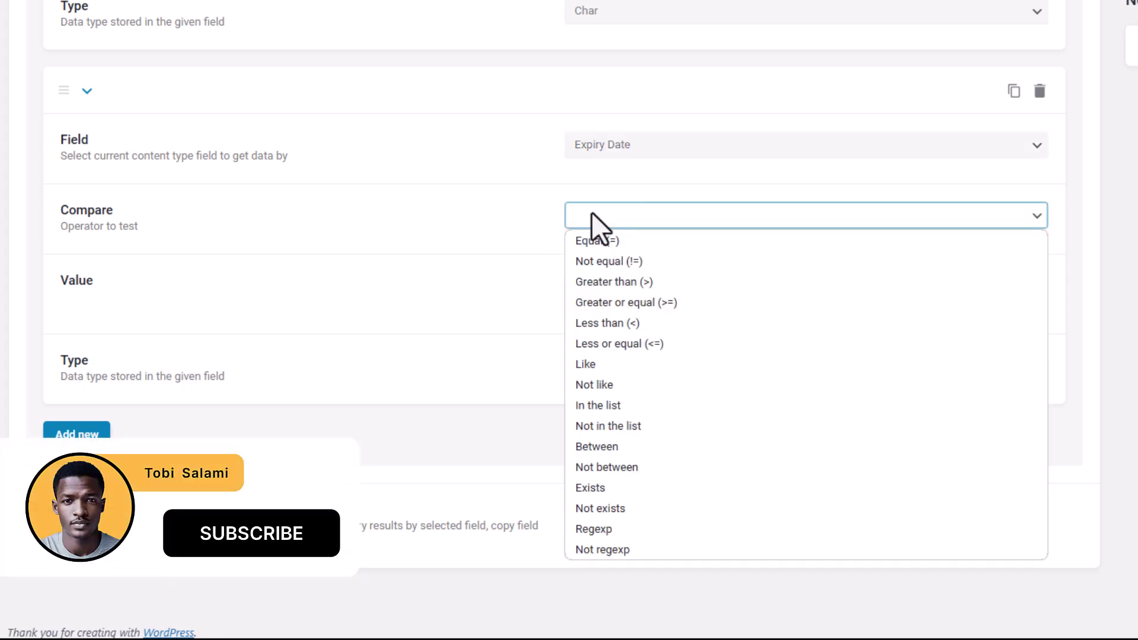
click(620, 302)
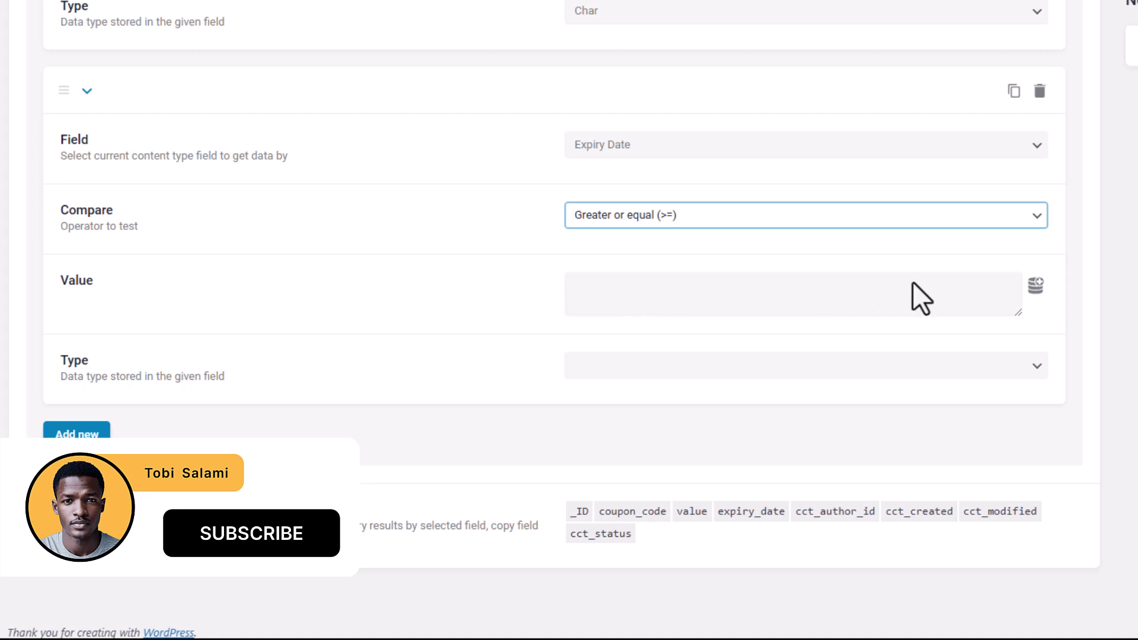
- Set the Expiry Date condition's value to the dynamic Today macro and update the query
click(885, 258)
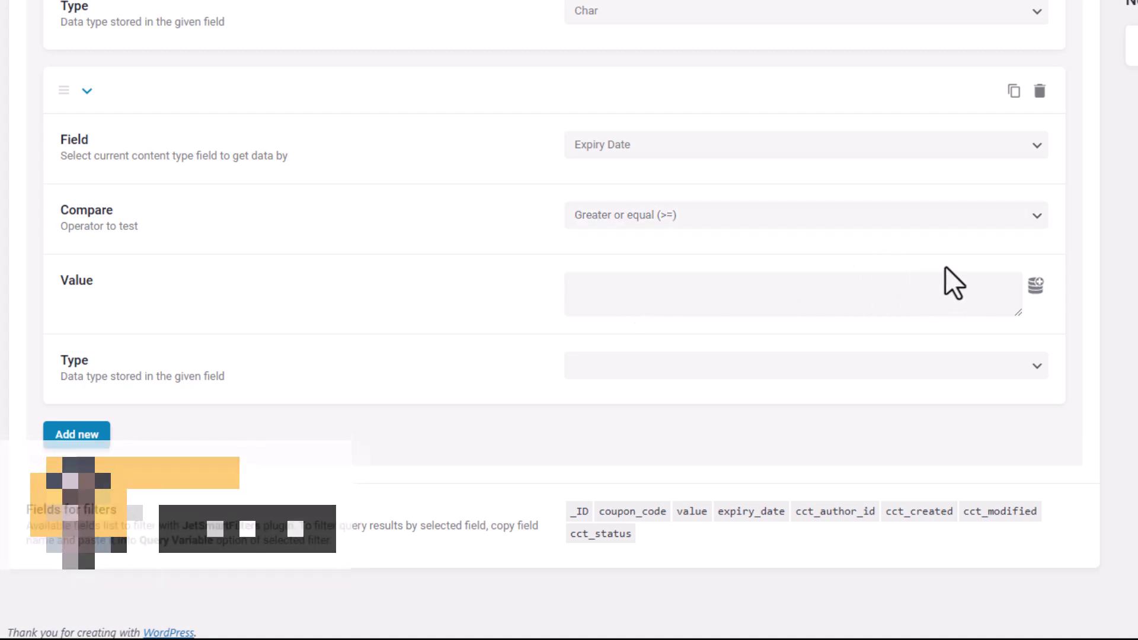
click(1036, 286)
click(734, 347)
text(tod)
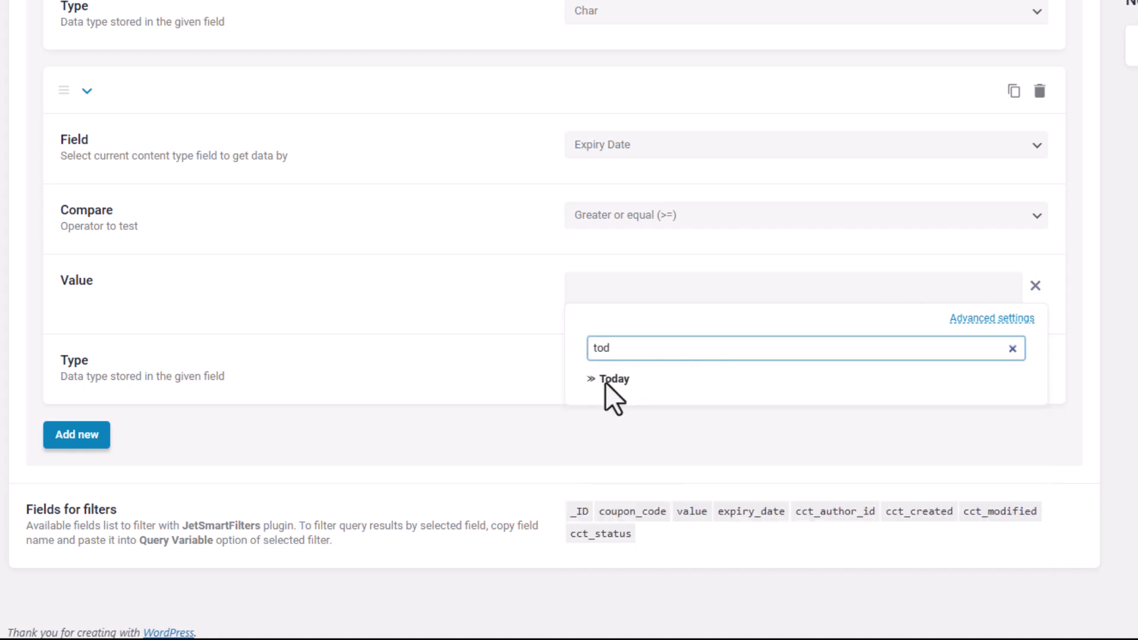
click(611, 380)
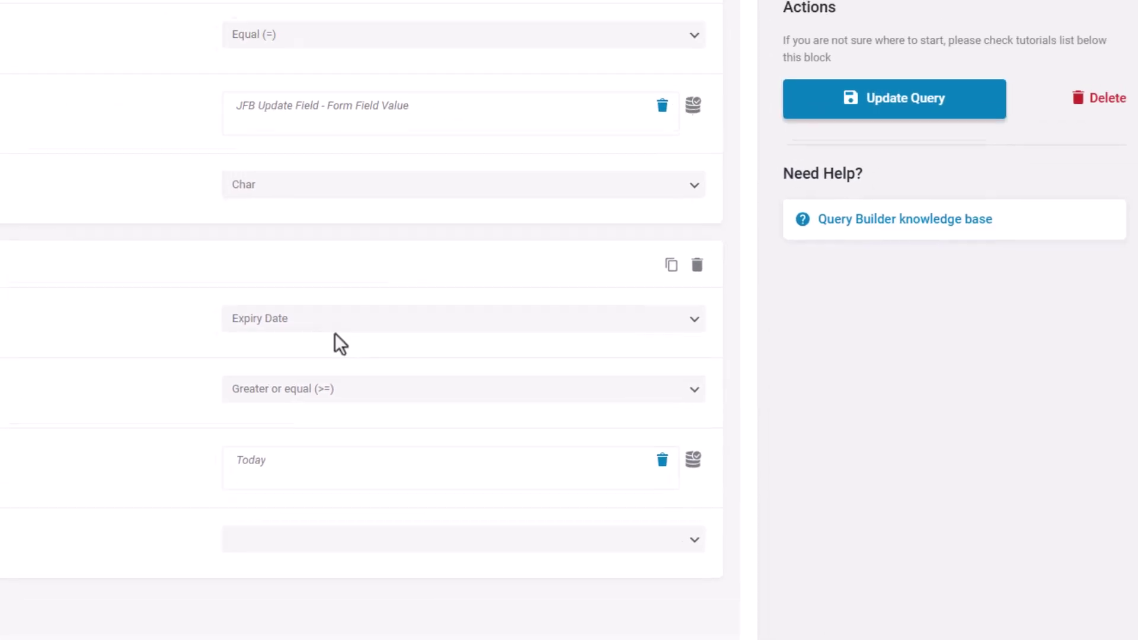
- Copy coupon code RHTY78, reload the frontend form, paste the code into the coupon field and check the message
click(875, 12)
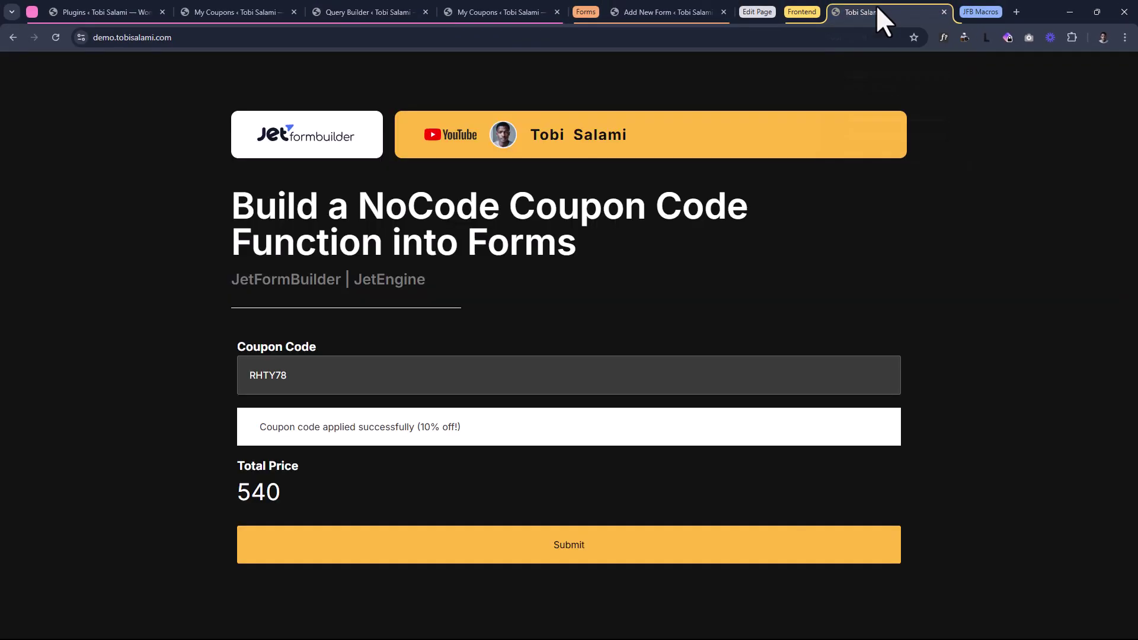
click(336, 386)
drag(336, 385, 216, 387)
key(ctrl+c)
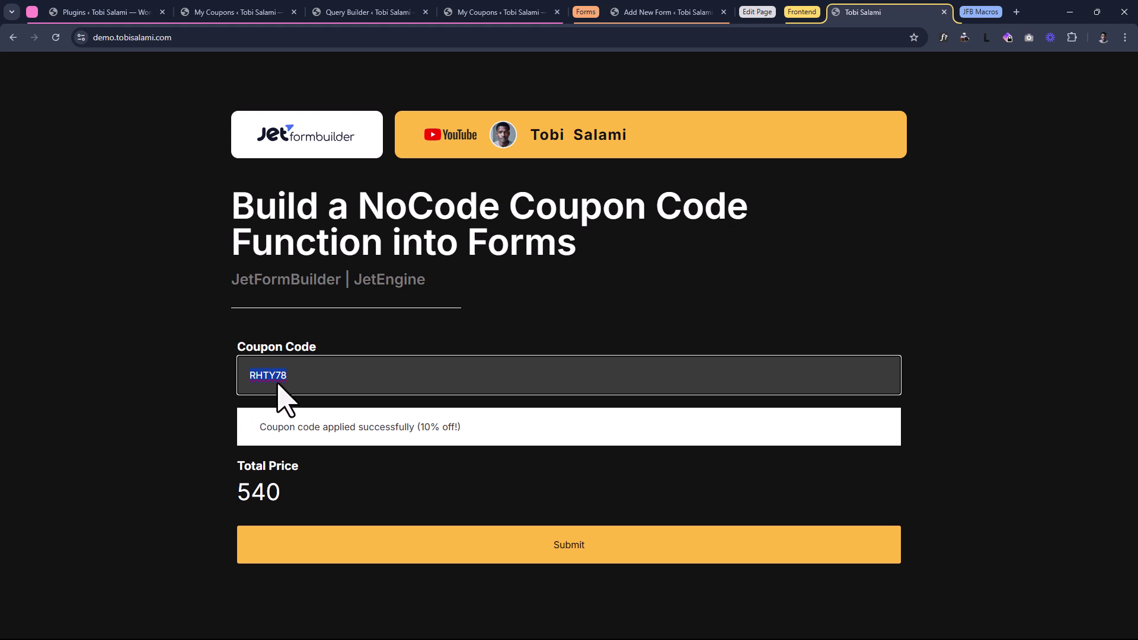
key(BackSpace)
click(56, 38)
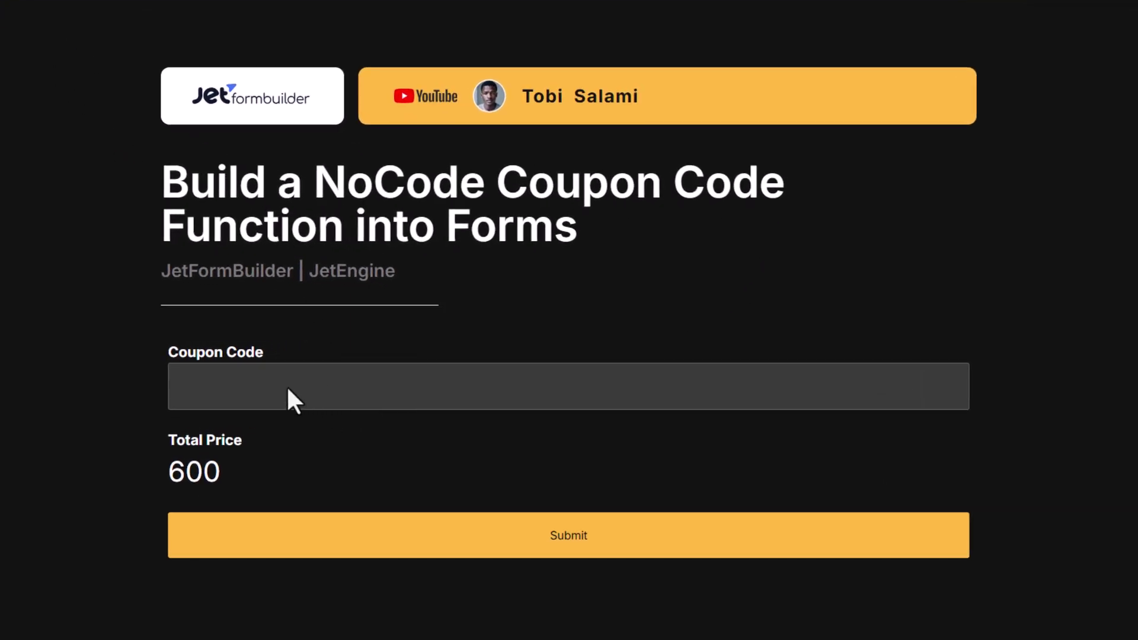
key(ctrl+v)
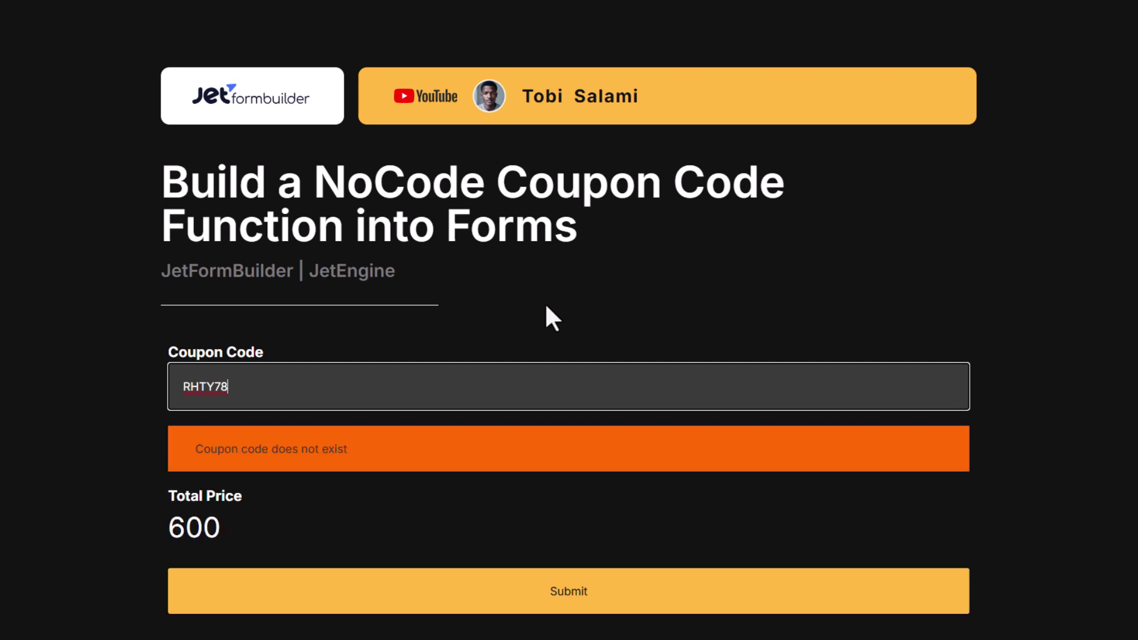
drag(403, 445, 193, 457)
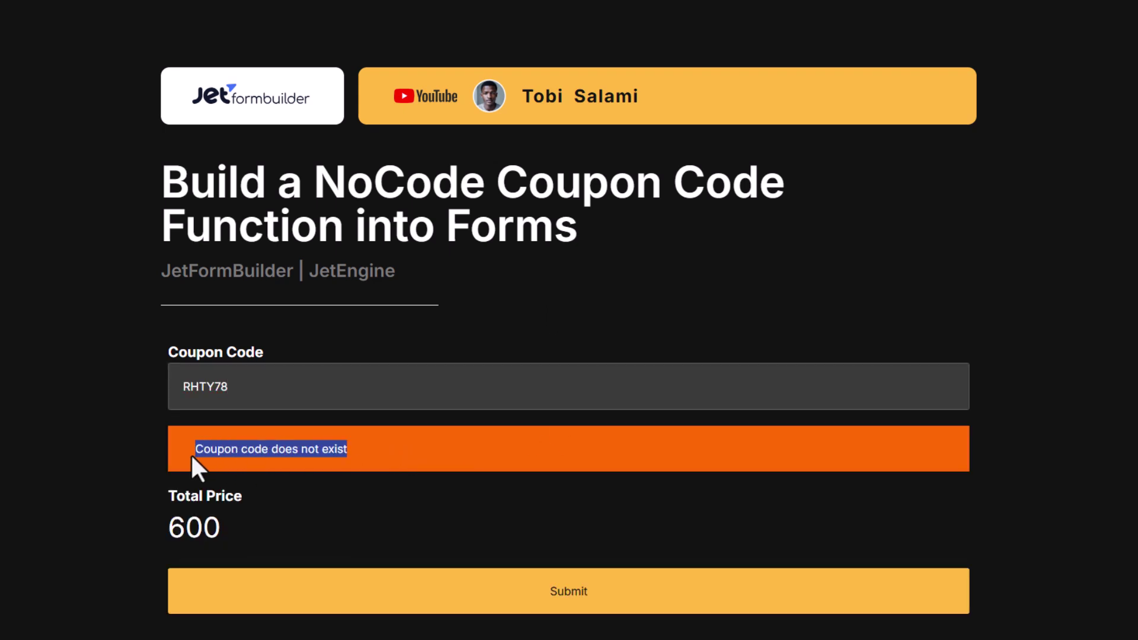
click(128, 433)
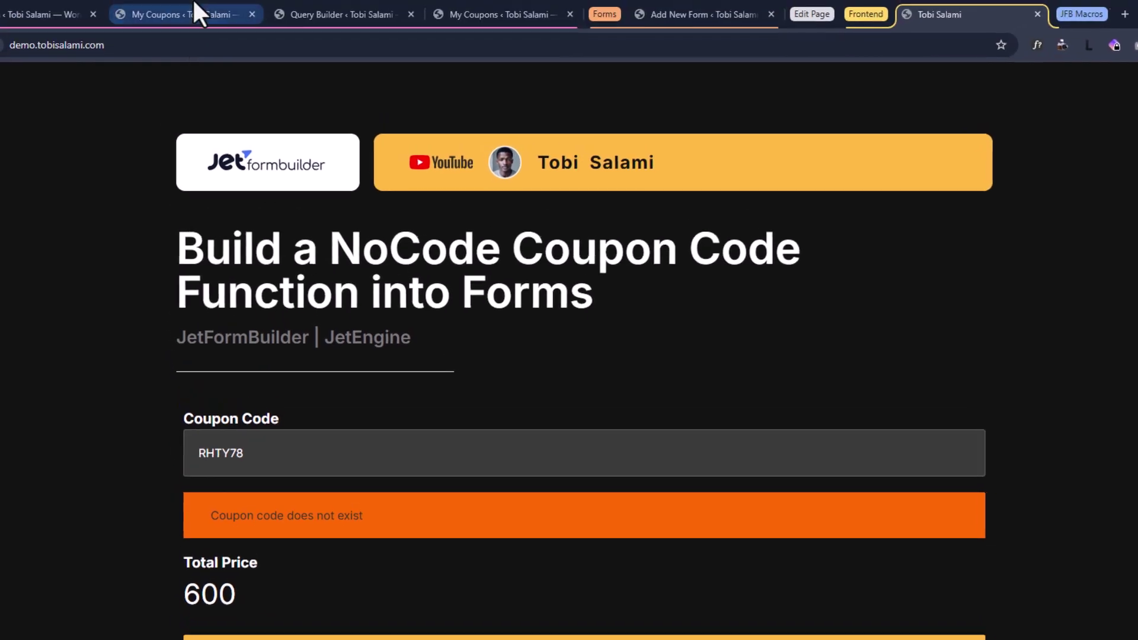
- Verify the expiry date of coupon RHTY78 in the My Coupons list
click(193, 9)
click(137, 276)
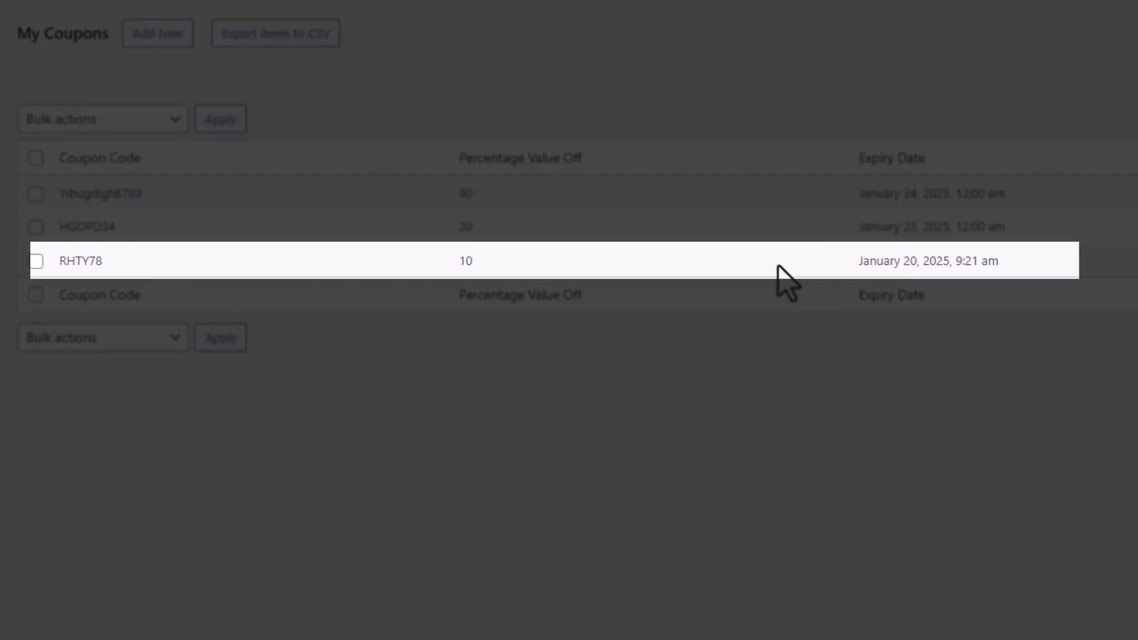
drag(847, 257, 1009, 261)
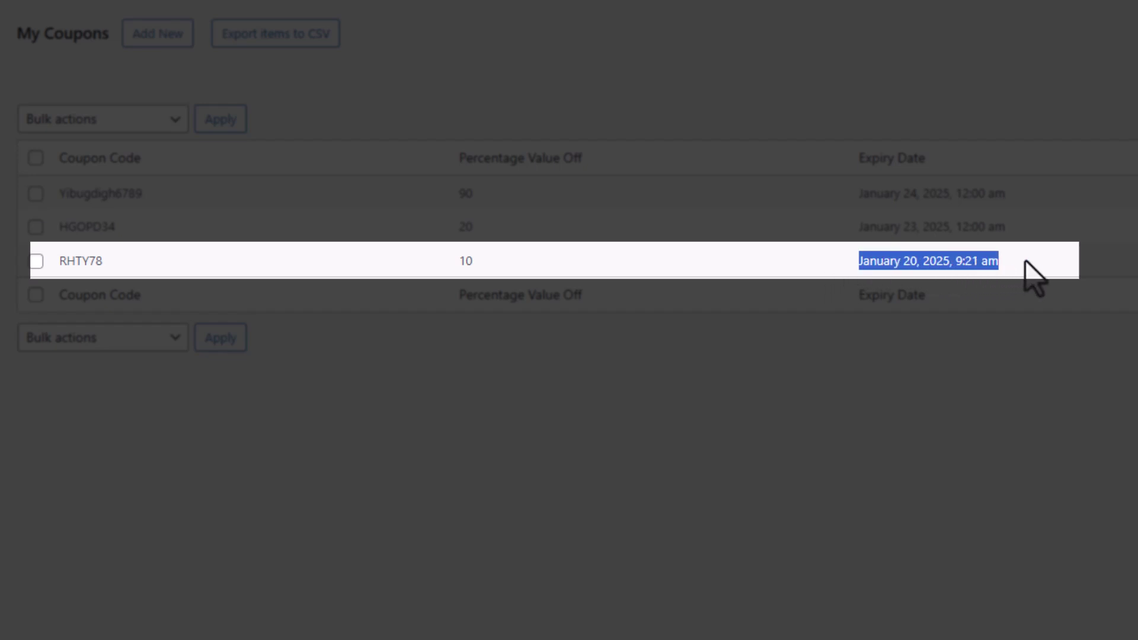